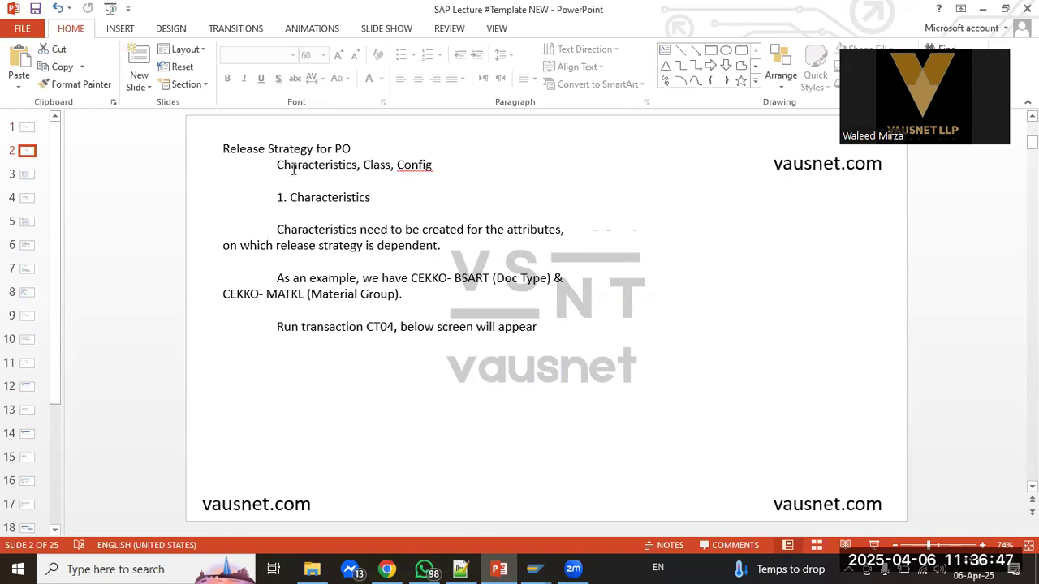
Review the PO release strategy outline (Characteristics, Class, Config) and the Doc Type attribute in the slide's example.
click(288, 163)
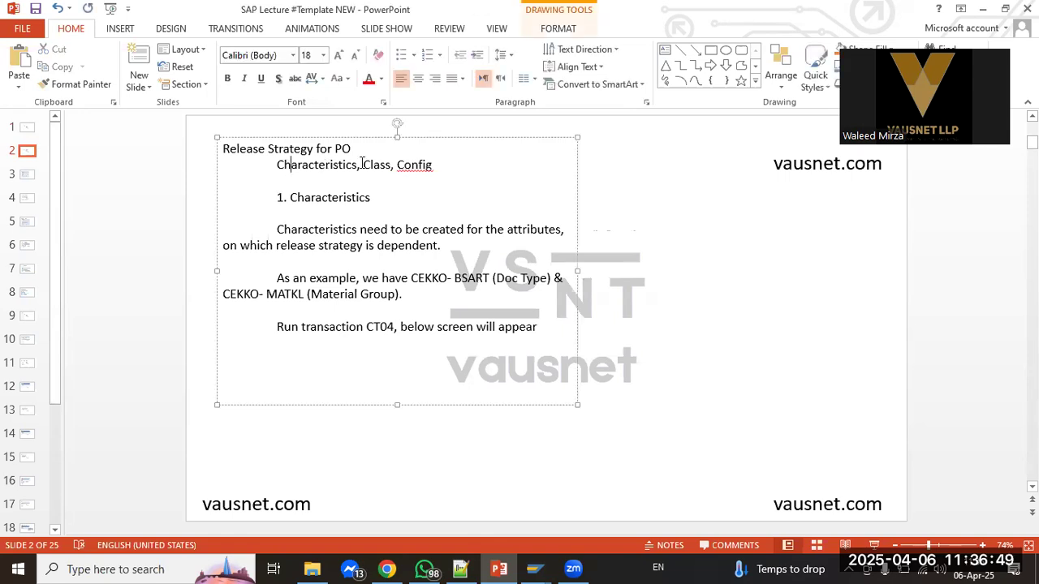
drag(362, 163, 384, 172)
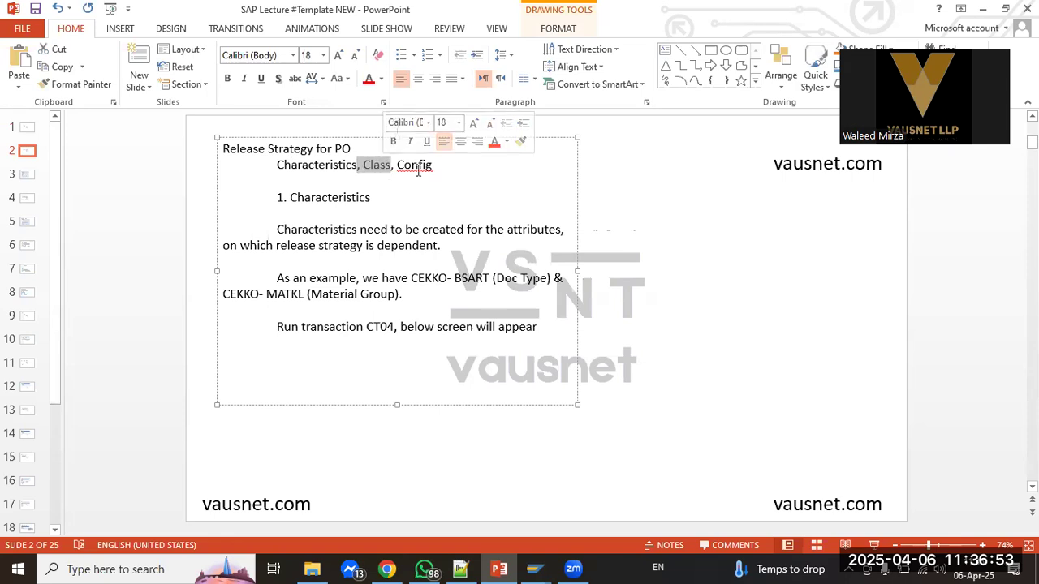
click(418, 167)
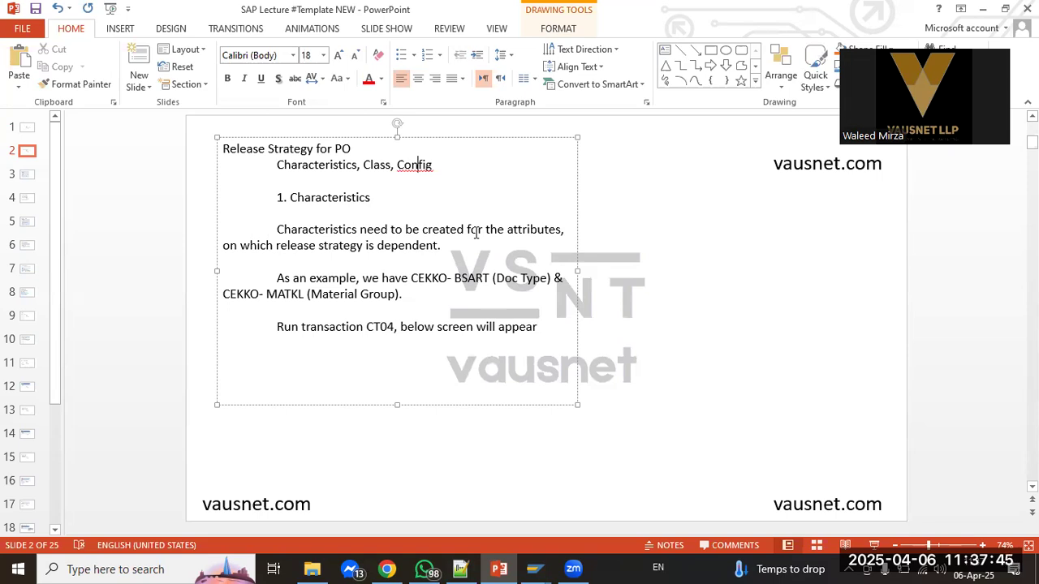
drag(496, 279, 547, 279)
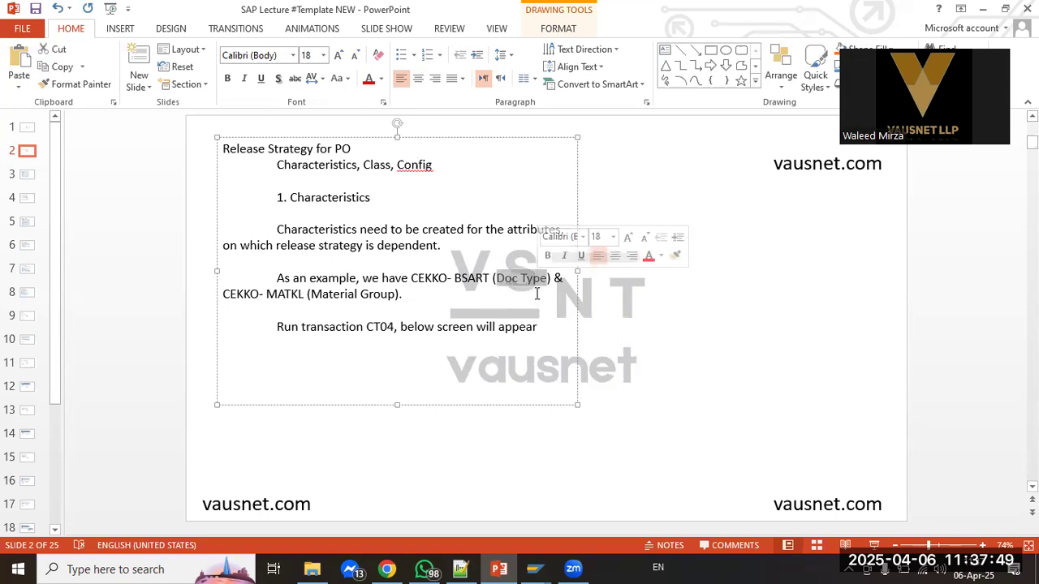
click(499, 281)
drag(498, 281, 540, 282)
click(437, 277)
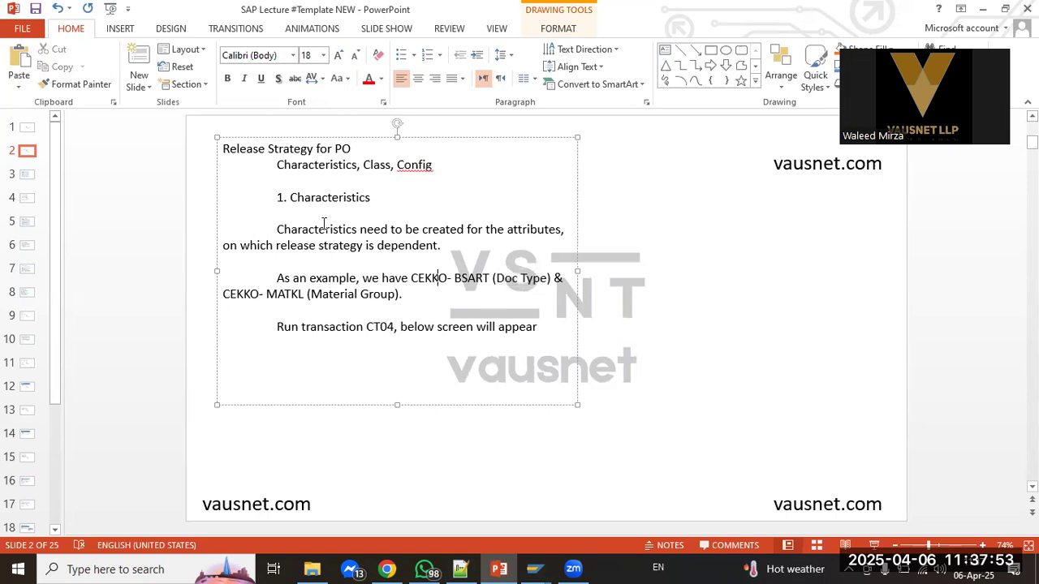
drag(496, 280, 547, 281)
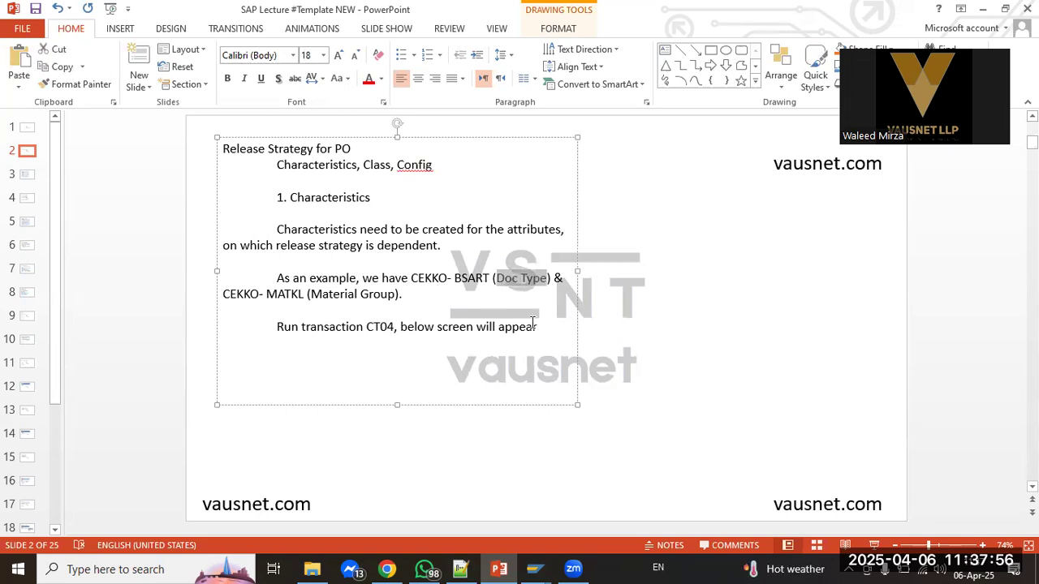
click(494, 294)
drag(498, 280, 537, 281)
click(522, 301)
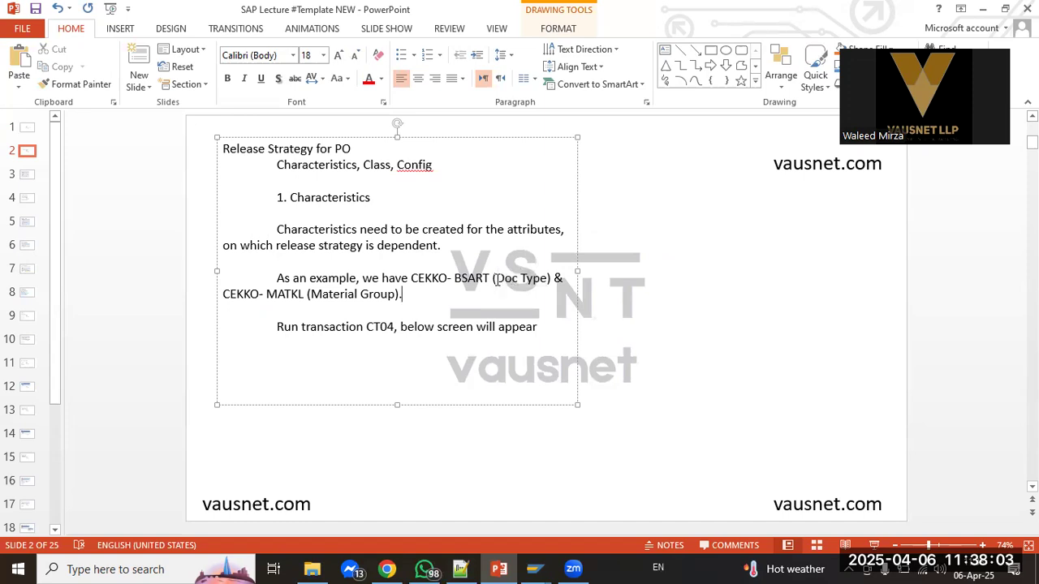
drag(498, 280, 548, 280)
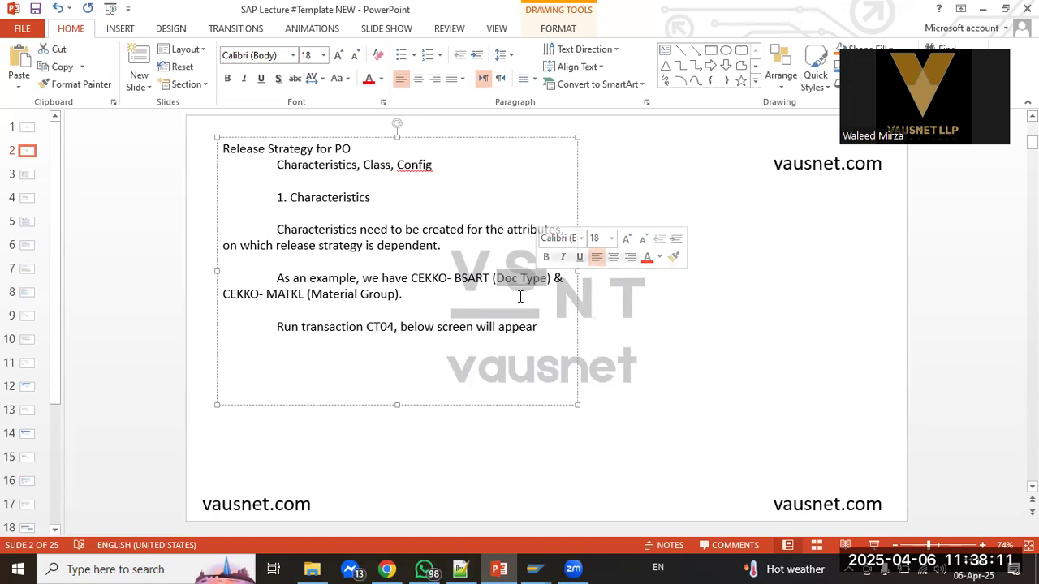
click(521, 278)
drag(495, 278, 548, 278)
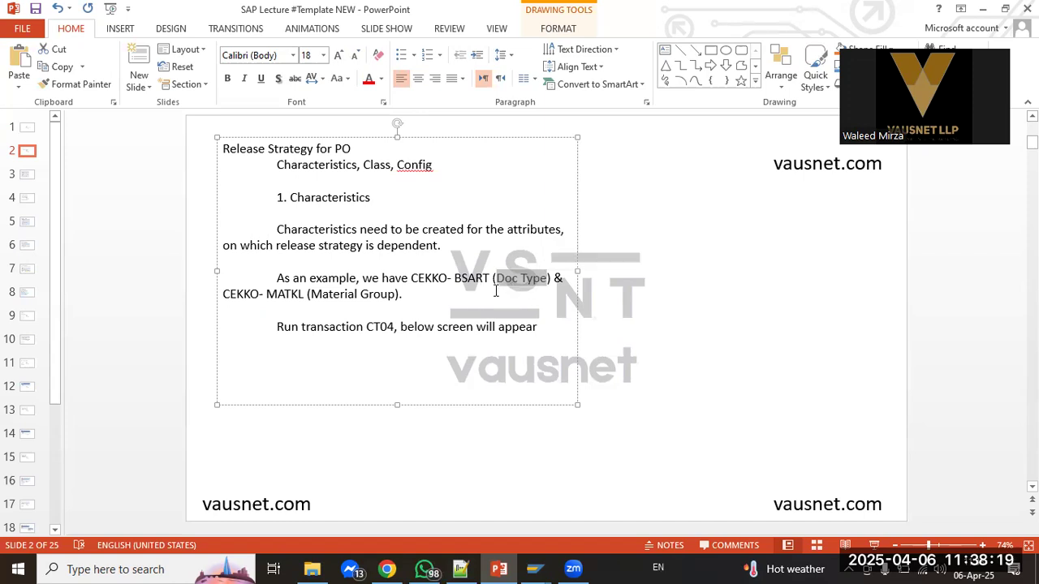
click(411, 295)
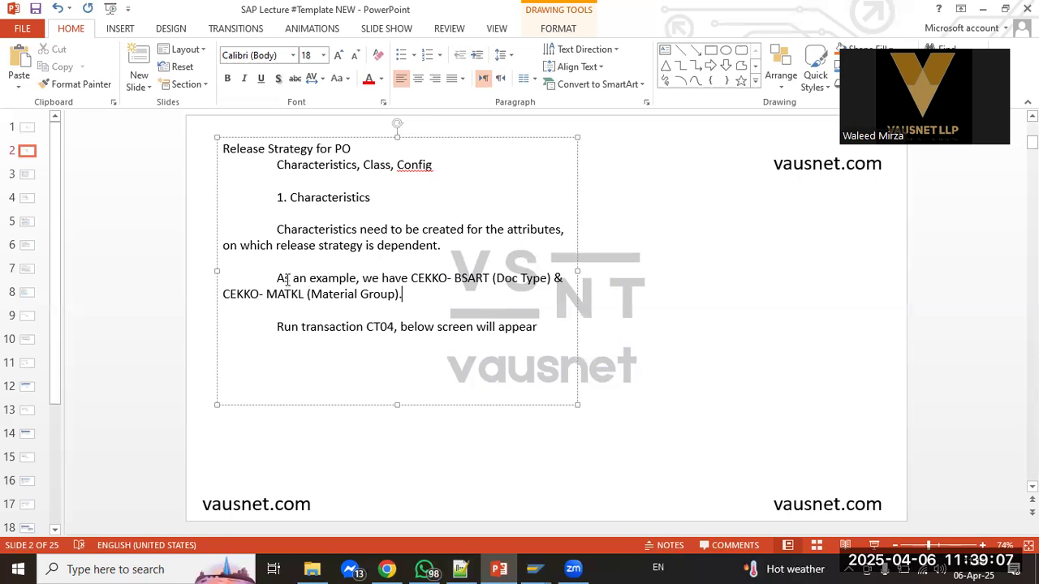
Examine the CEKKO-BSART and CEKKO-MATKL field references and the CT04 transaction instruction on the release strategy slide.
click(468, 280)
drag(411, 280, 447, 280)
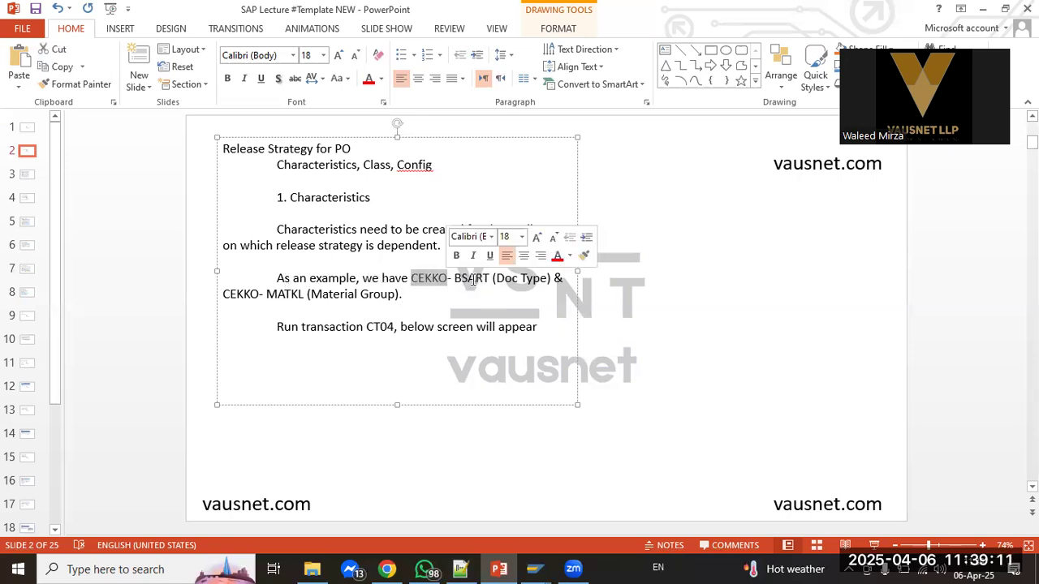
click(469, 280)
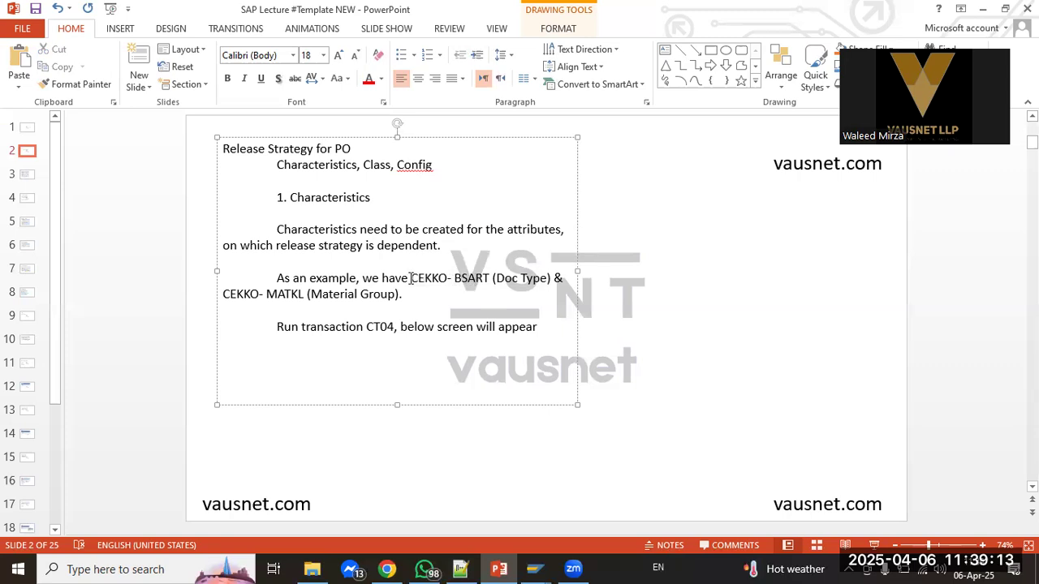
drag(412, 280, 489, 280)
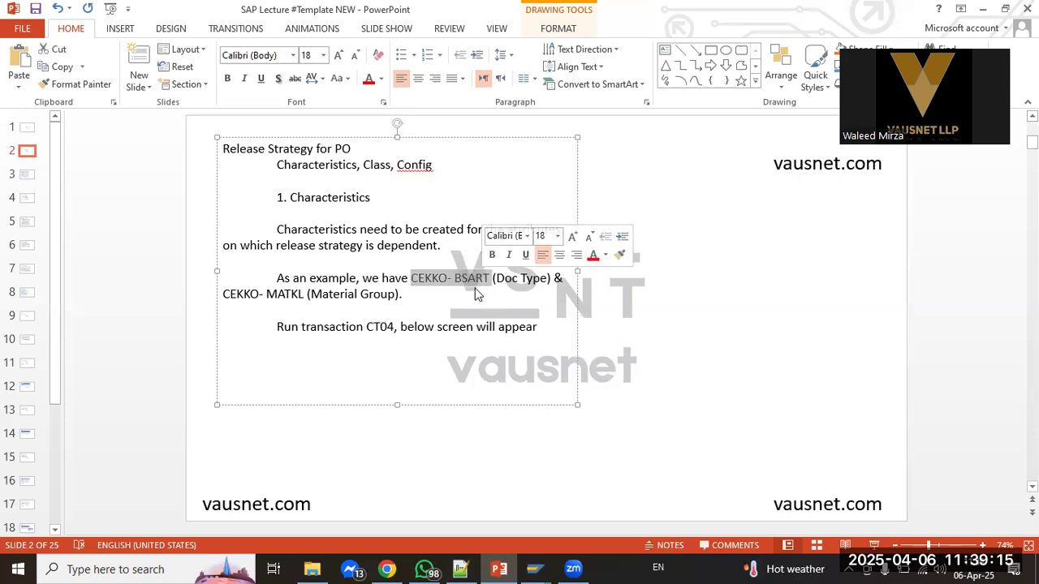
click(469, 291)
double_click(430, 280)
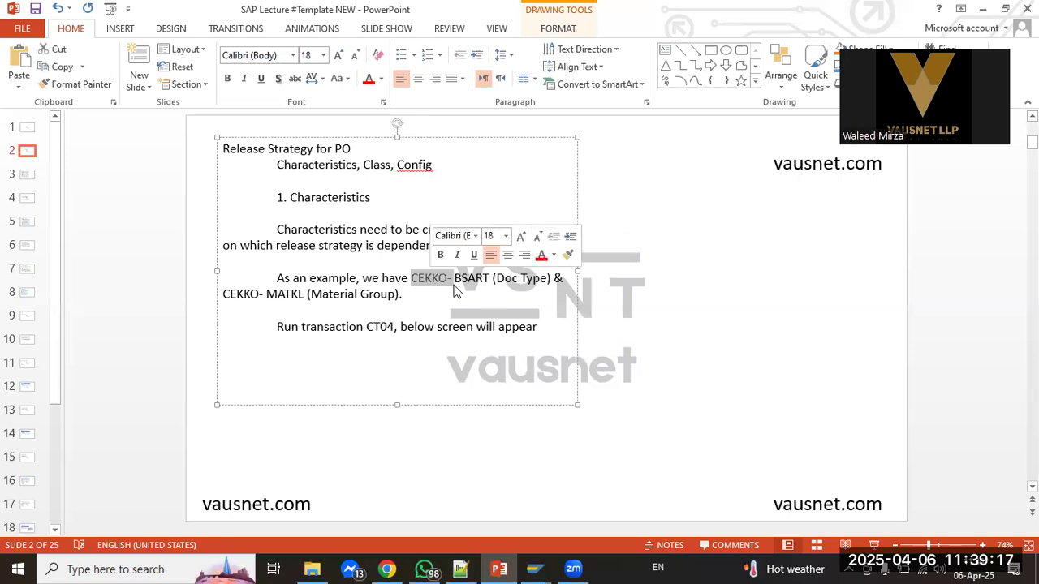
click(441, 289)
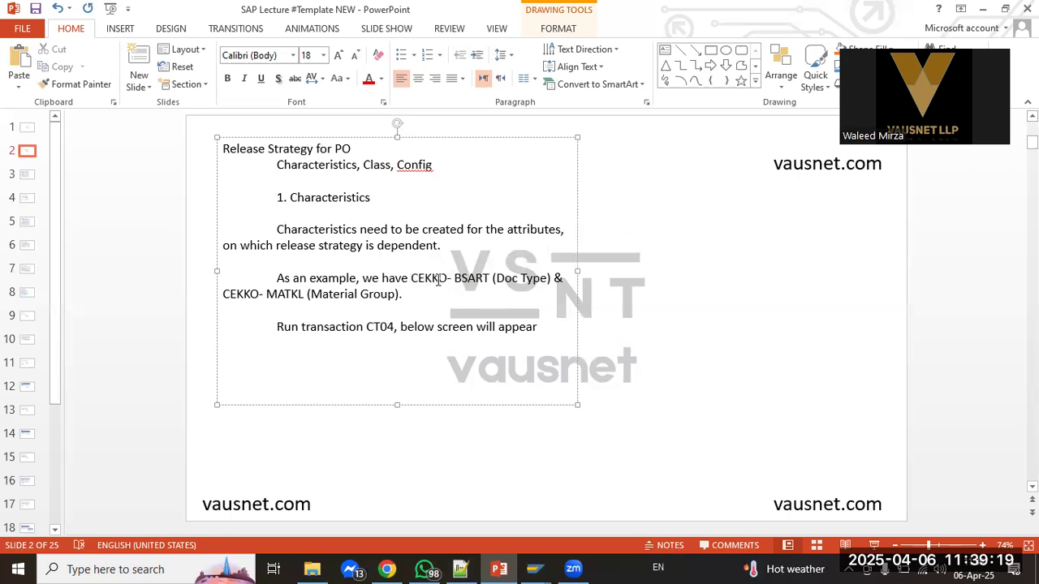
drag(454, 277, 489, 280)
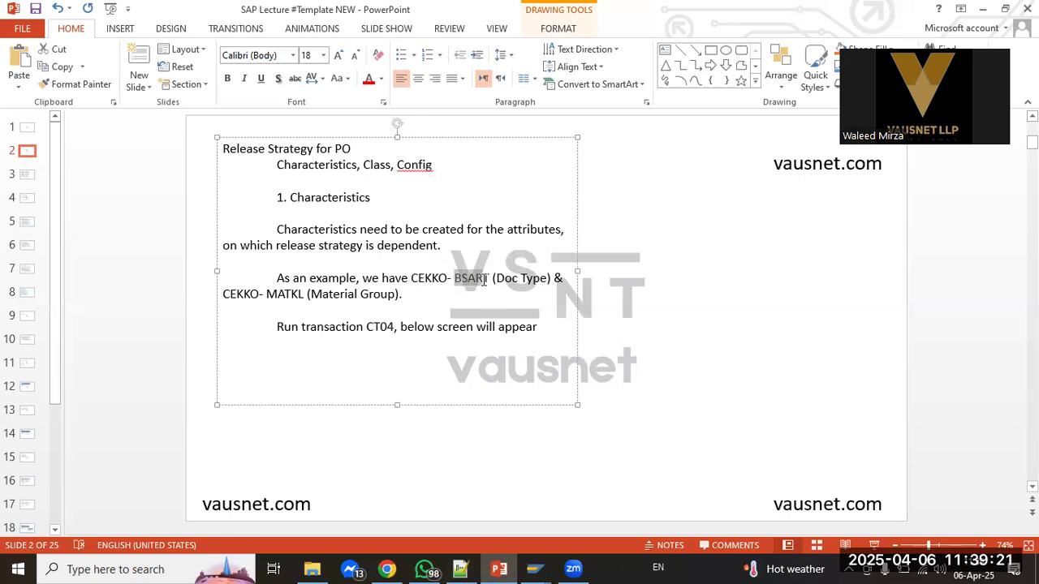
click(526, 280)
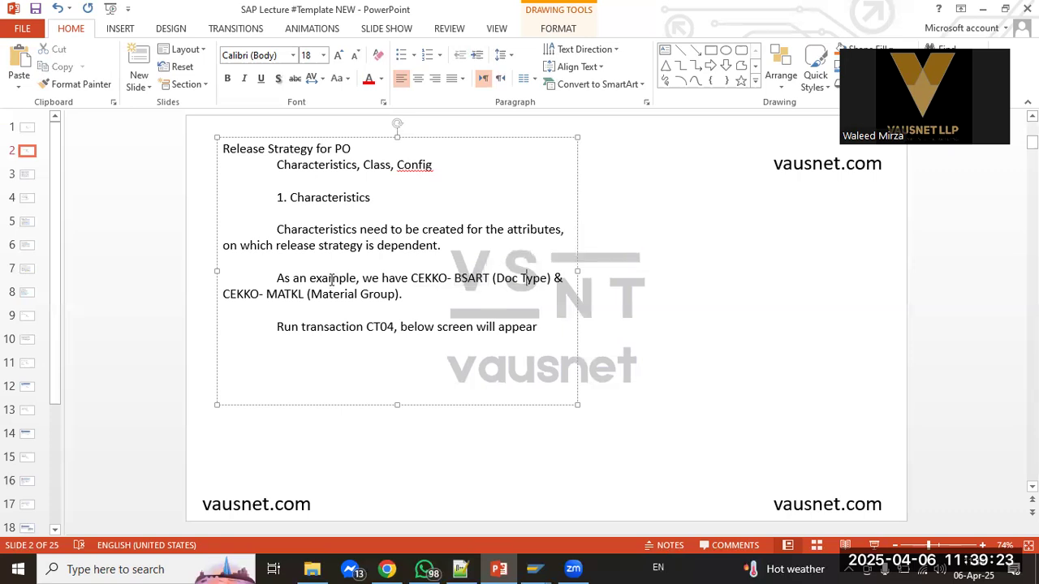
click(242, 294)
drag(225, 296, 411, 295)
click(301, 294)
click(503, 292)
drag(492, 278, 554, 278)
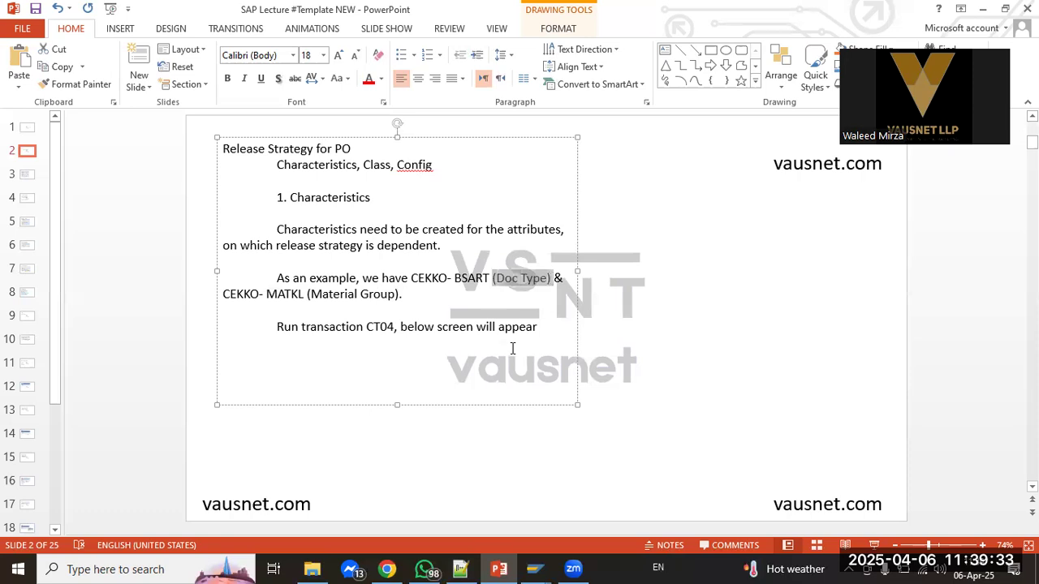
click(371, 295)
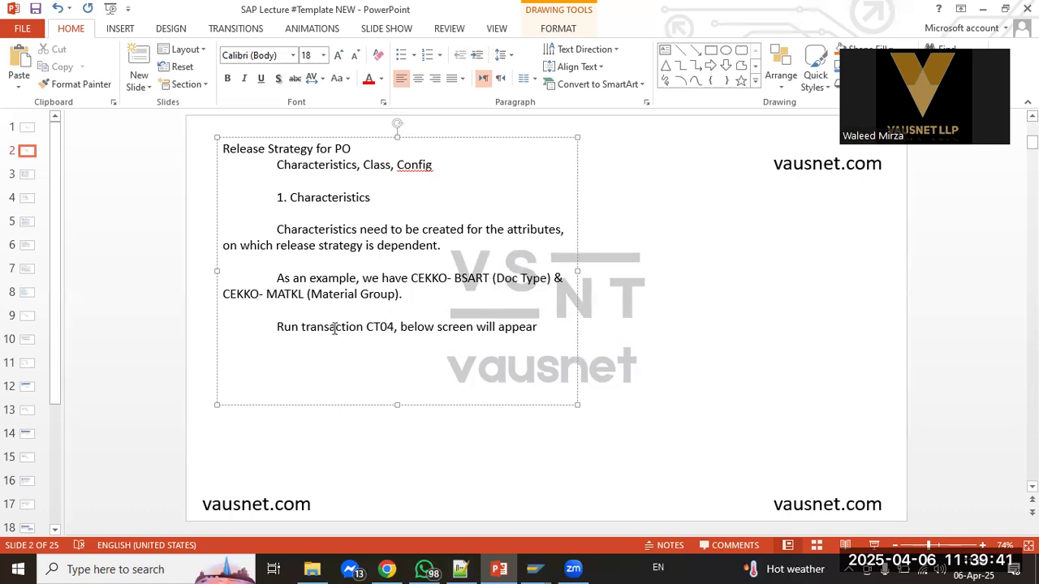
click(380, 326)
Show slide 3, switch to SAP and run Edit Characteristic under Release Procedure for Purchase Orders.
click(27, 174)
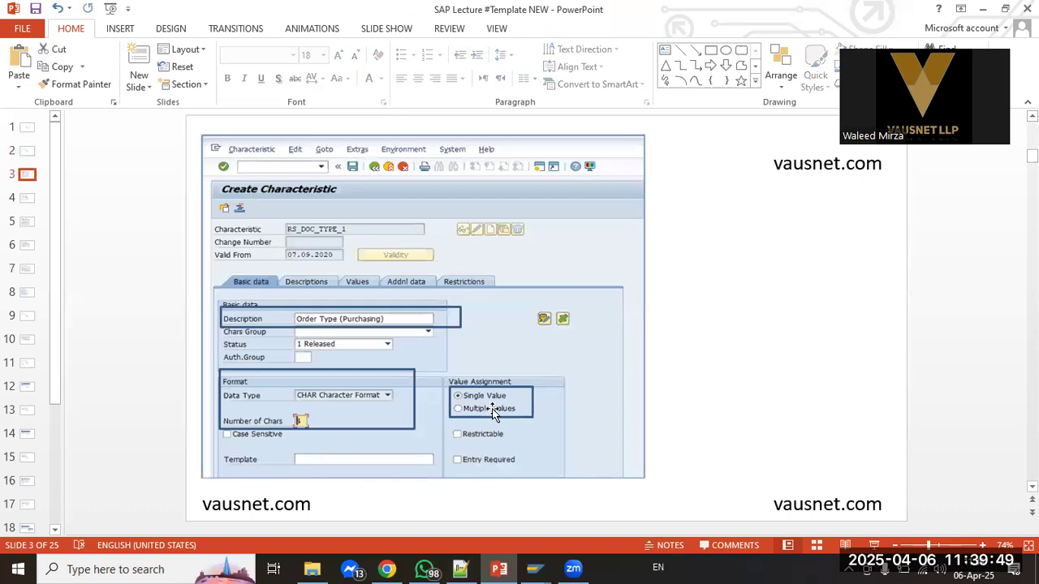
key(alt+Tab)
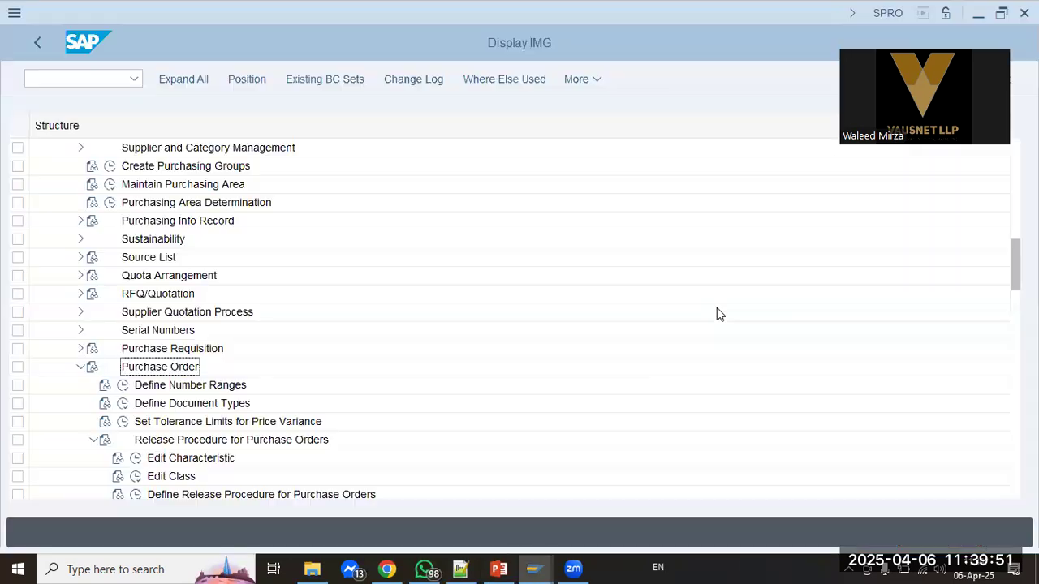
scroll(146, 426, down, 2)
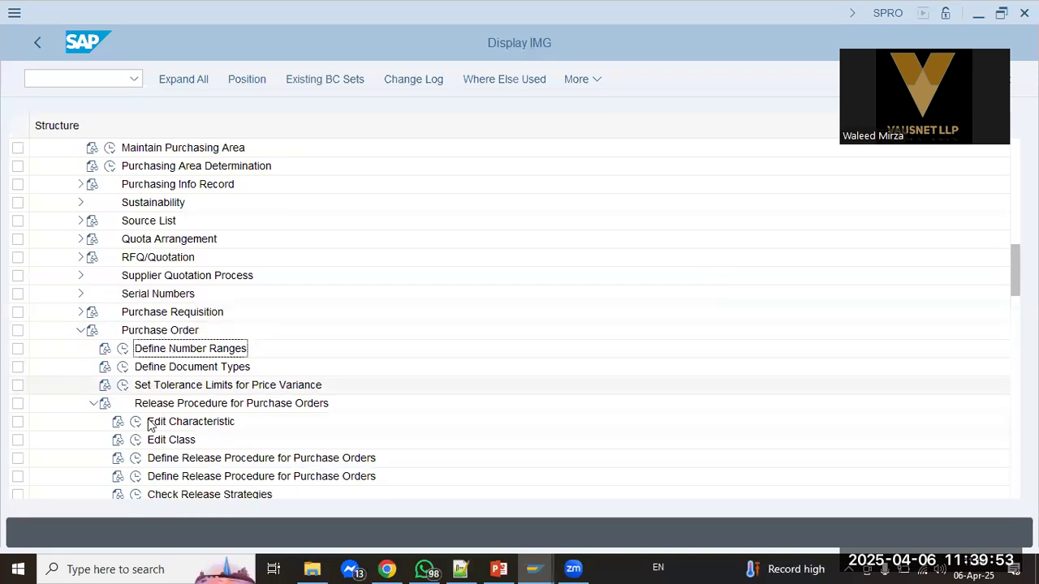
click(136, 385)
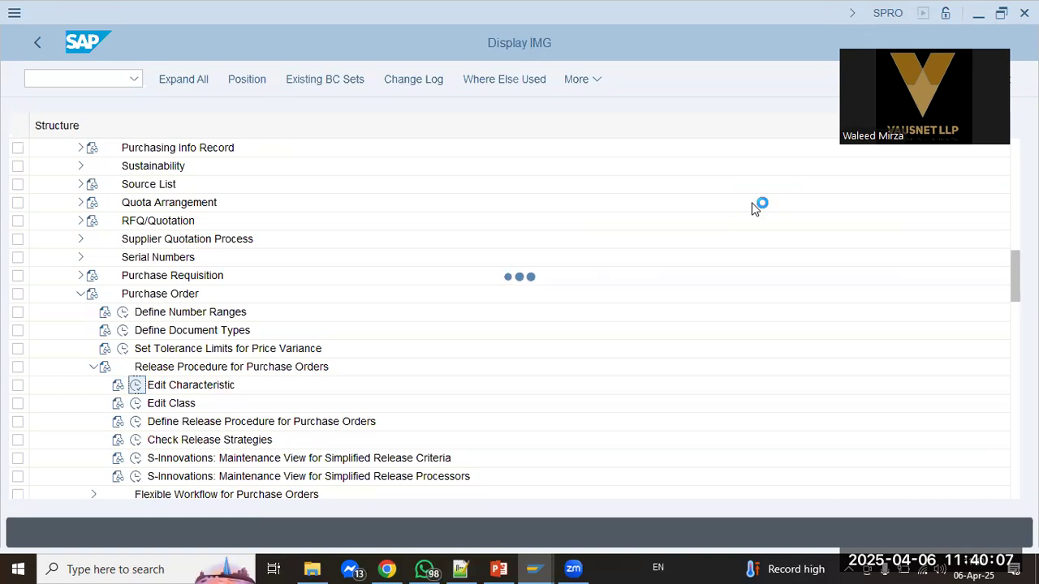
key(alt+Tab)
key(alt+Tab)
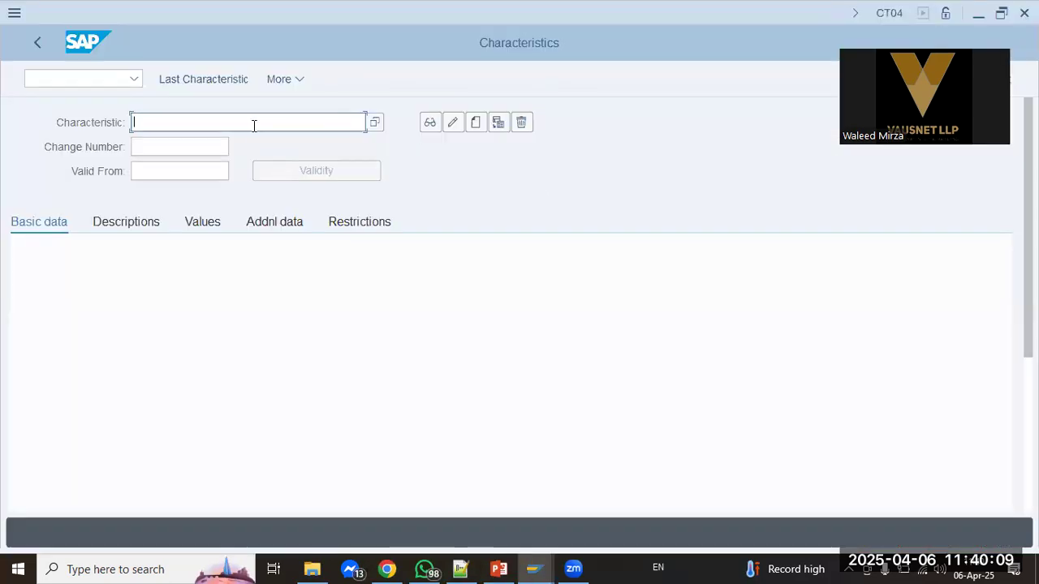
Try to create a characteristic named RS_DOC_TYPE_1, taking the name from the PowerPoint slide.
key(alt+Tab)
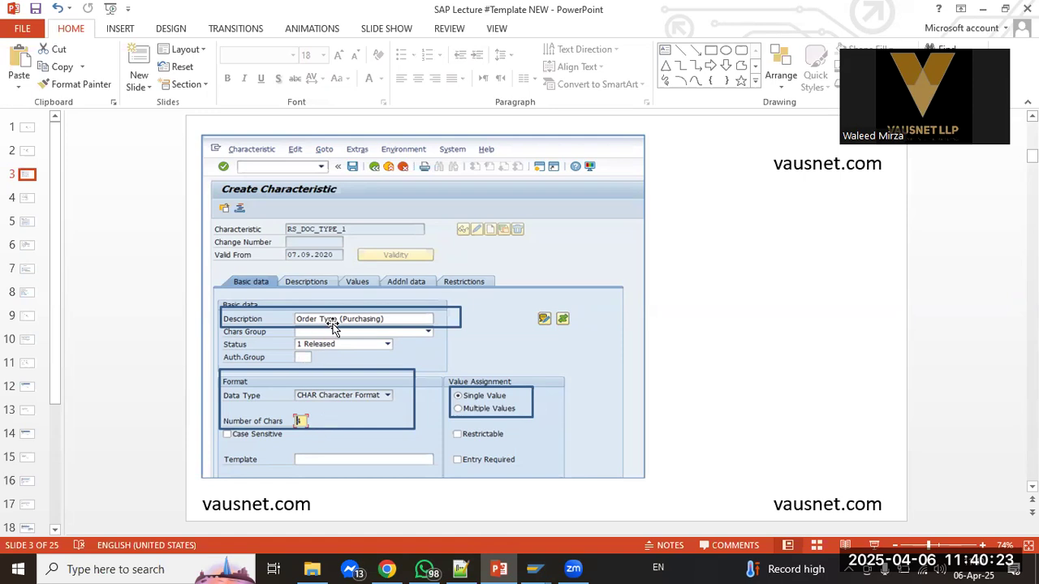
key(alt+Tab)
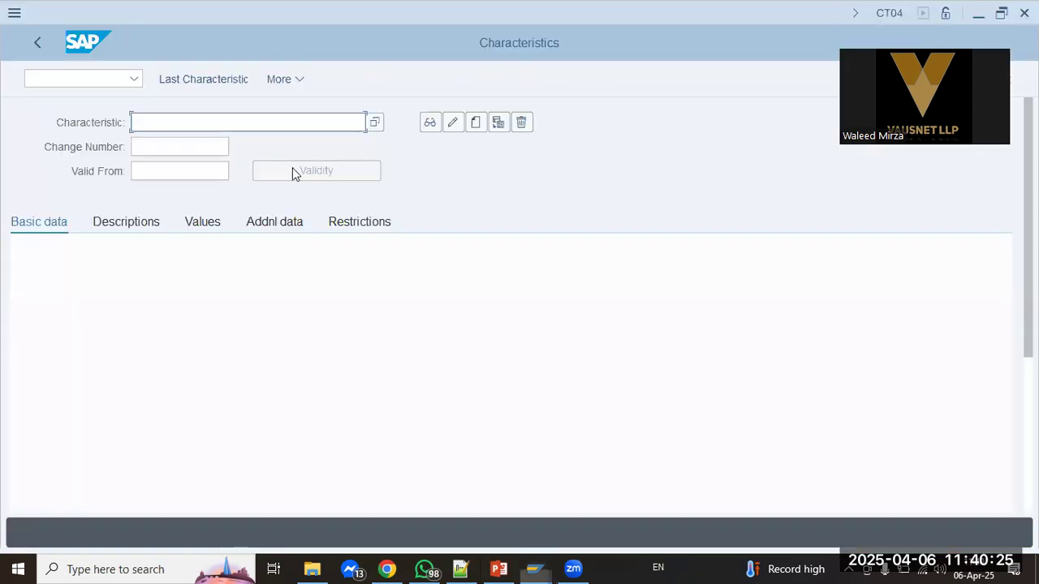
click(475, 122)
click(176, 116)
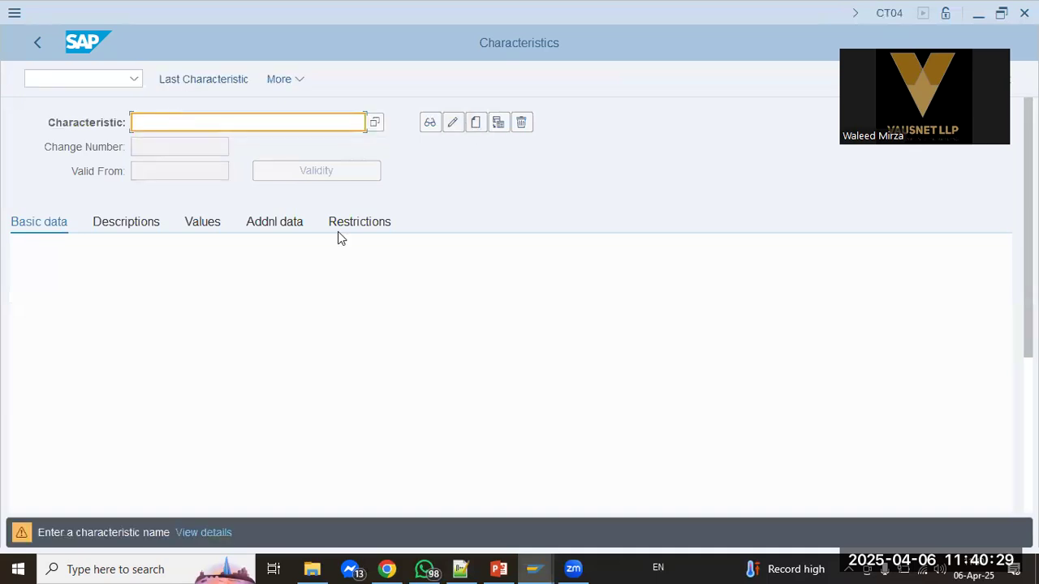
key(alt+Tab)
key(alt+Tab)
text(rs_doc_tp)
key(BackSpace)
text(ype_1)
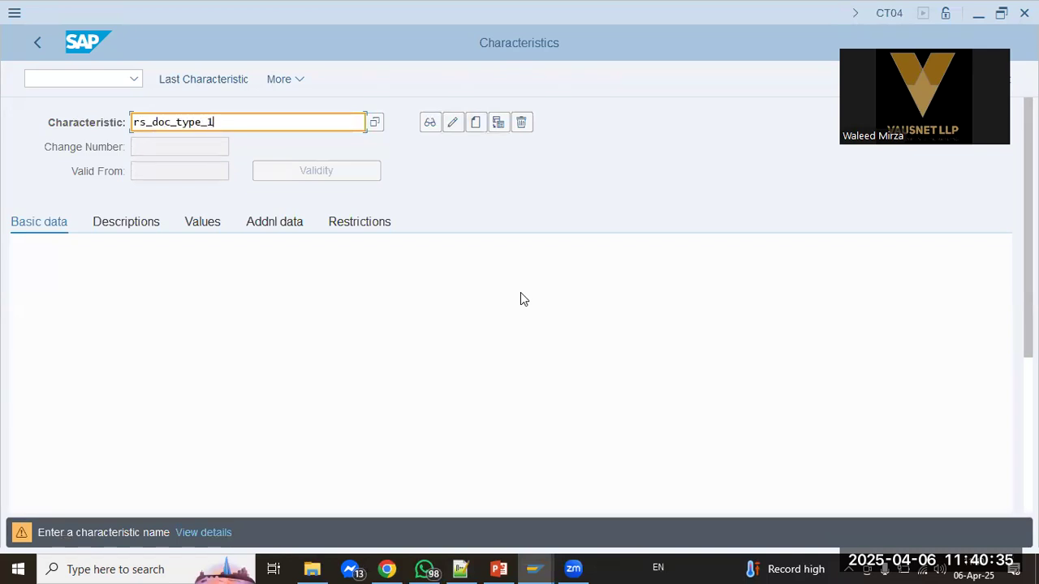
key(alt+Tab)
key(alt+Tab)
key(Return)
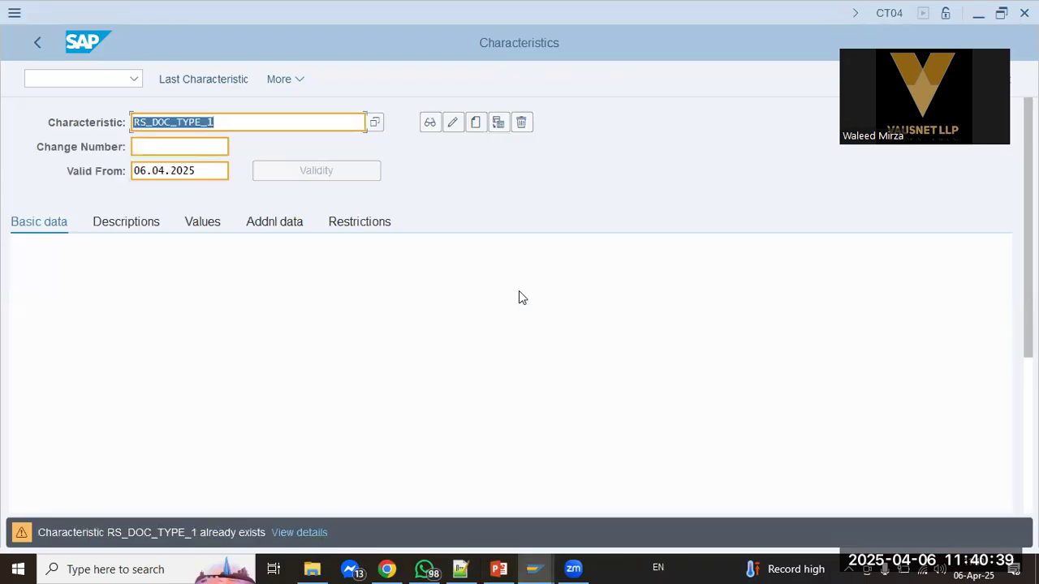
Try to create the characteristic with a Valid From date of 01.01.2025.
click(211, 176)
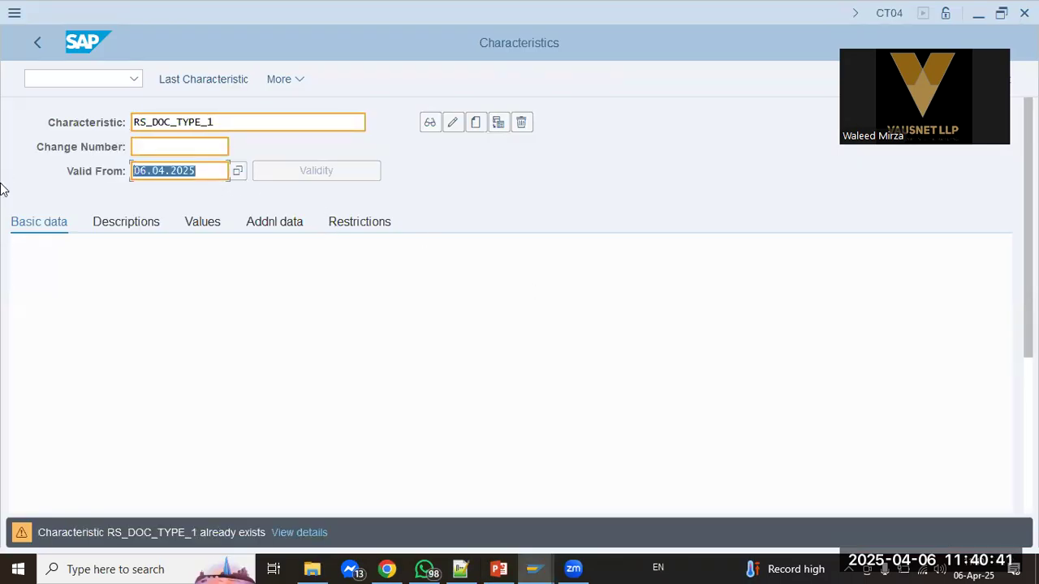
text(01.01.2024)
key(BackSpace)
text(5)
key(Return)
key(Return)
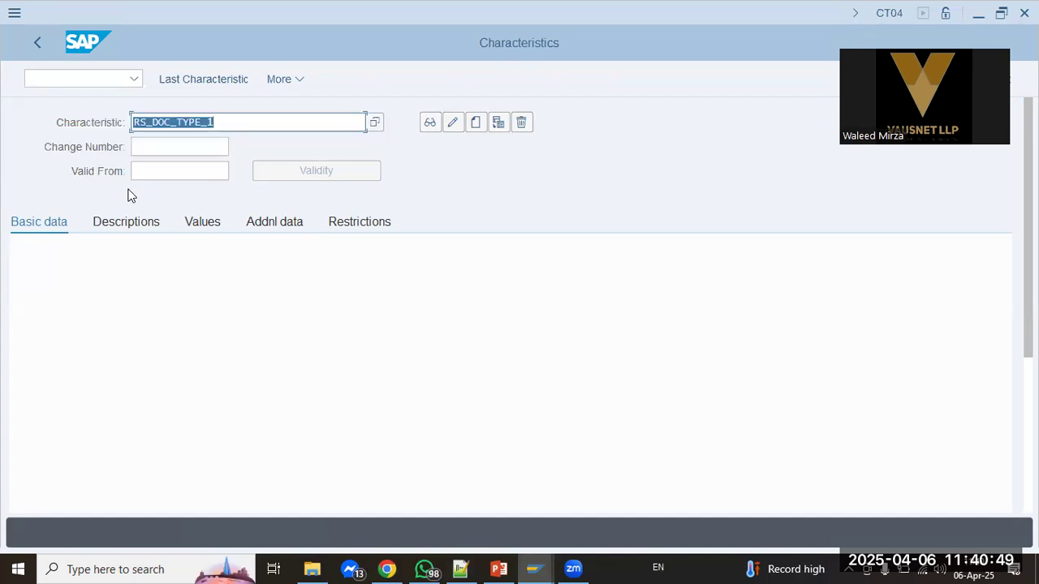
Open characteristic RS_DOC_TYPE_1 in change mode and choose Single Value as its value assignment.
click(454, 123)
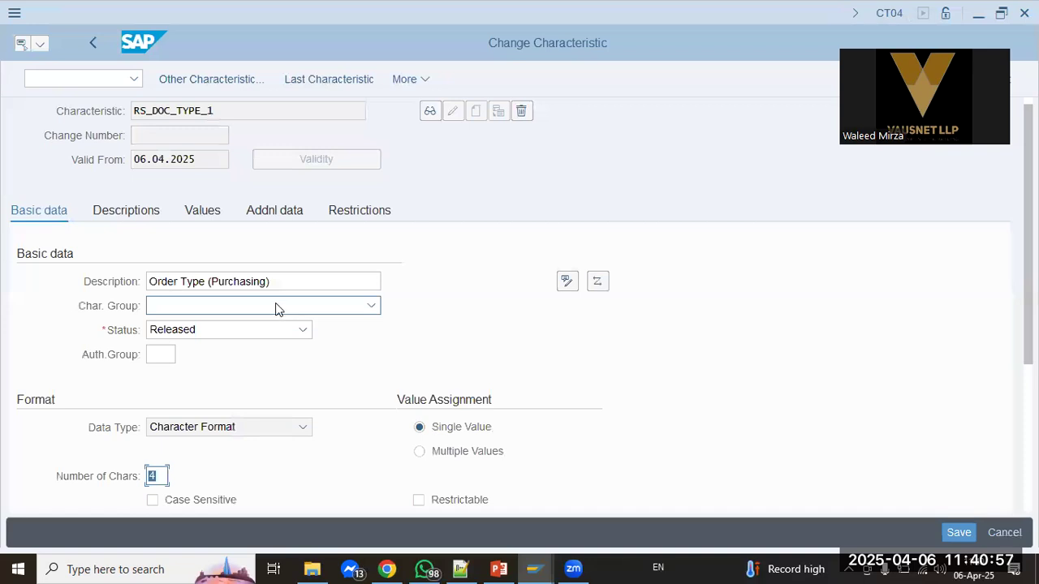
scroll(275, 309, down, 2)
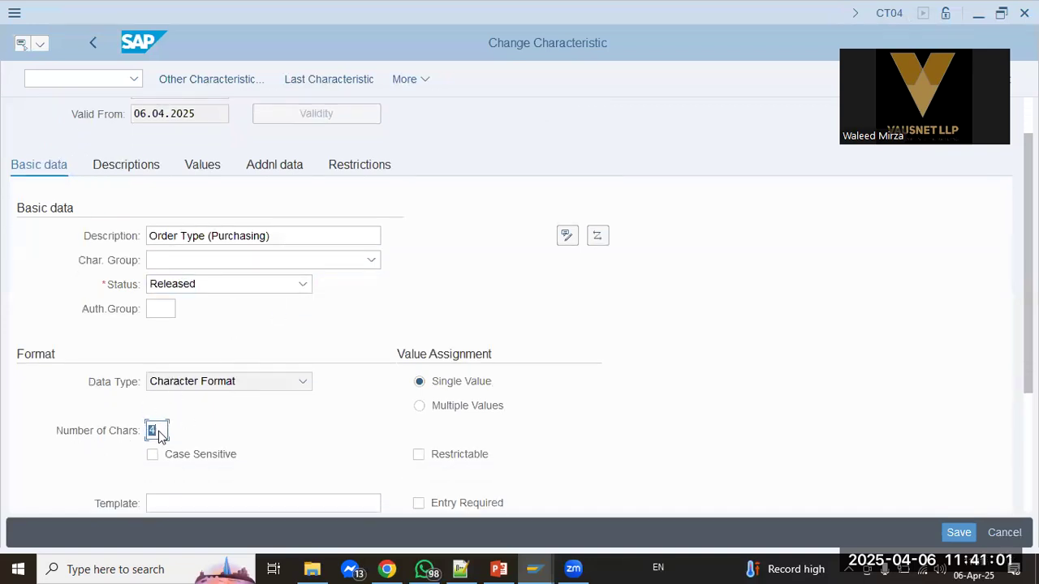
click(473, 385)
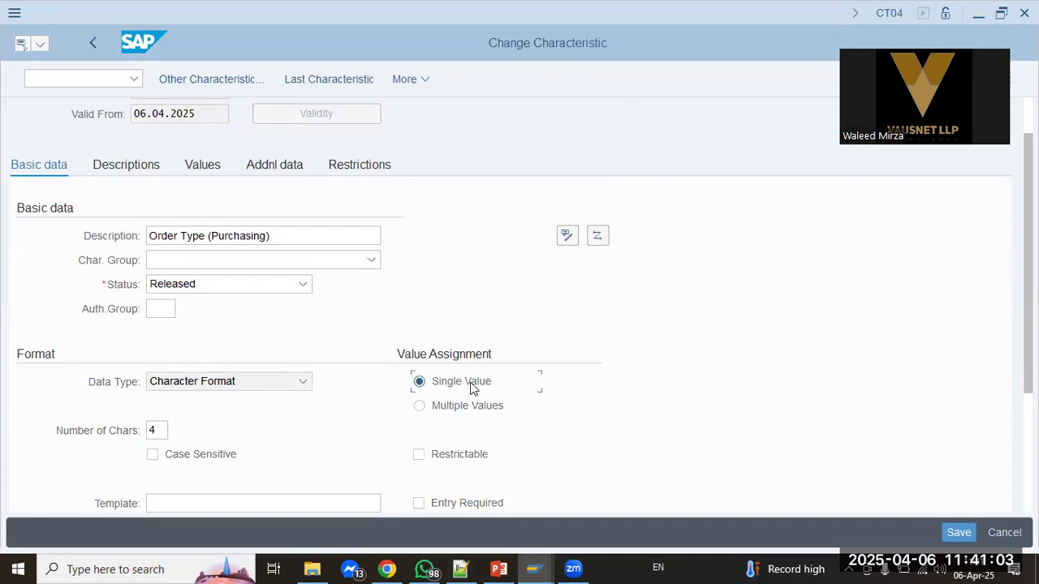
Compare the value assignment with the PowerPoint slide and show slide 4 with the characteristic instructions.
key(alt+Tab)
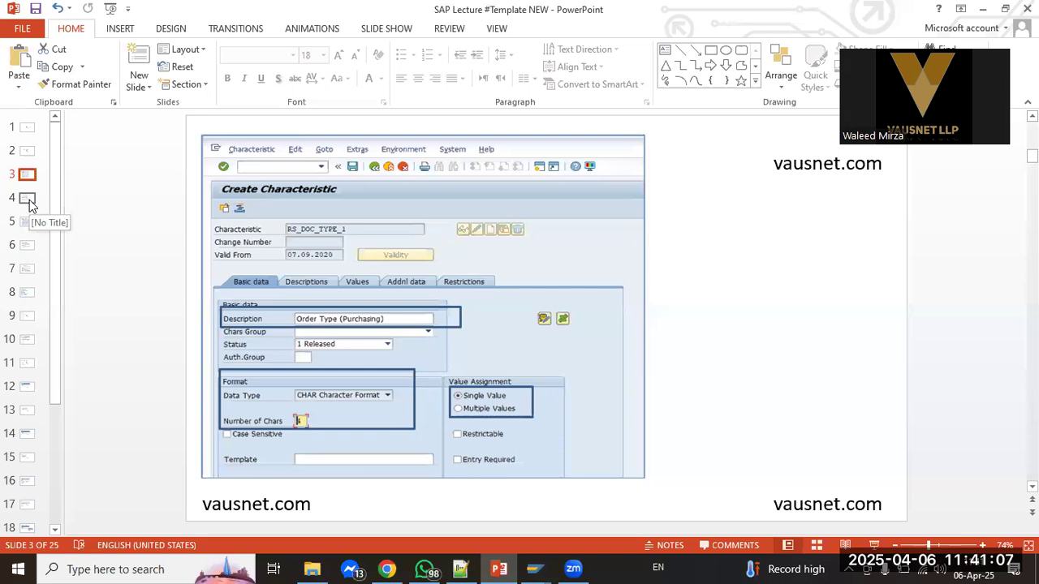
key(alt+Tab)
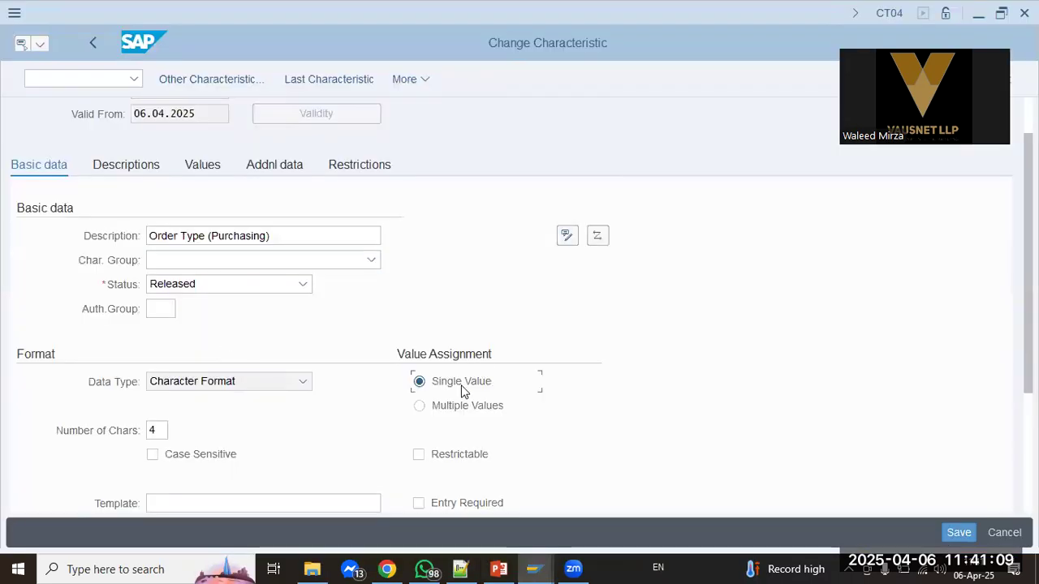
key(alt+Tab)
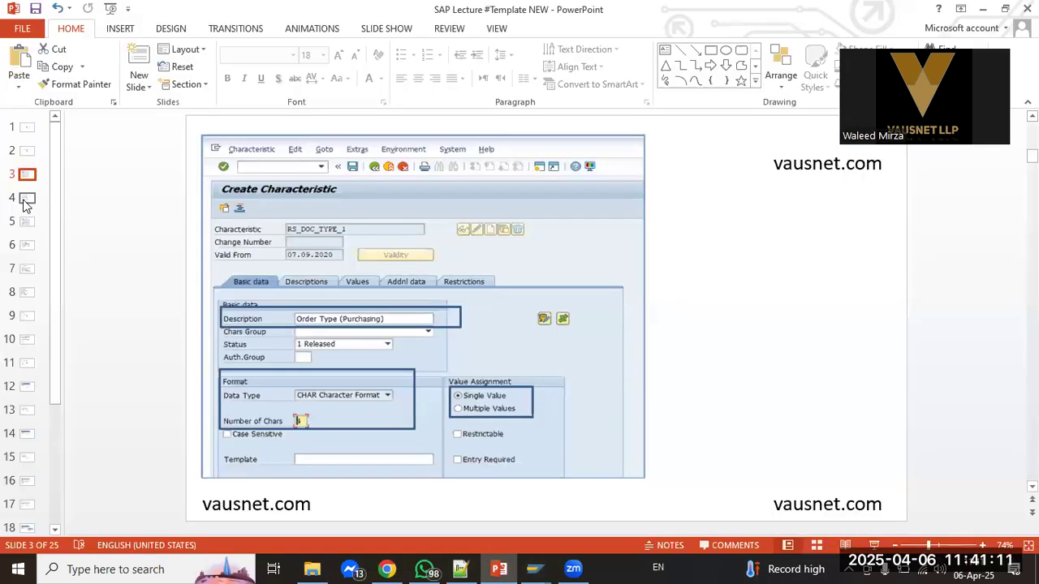
click(26, 203)
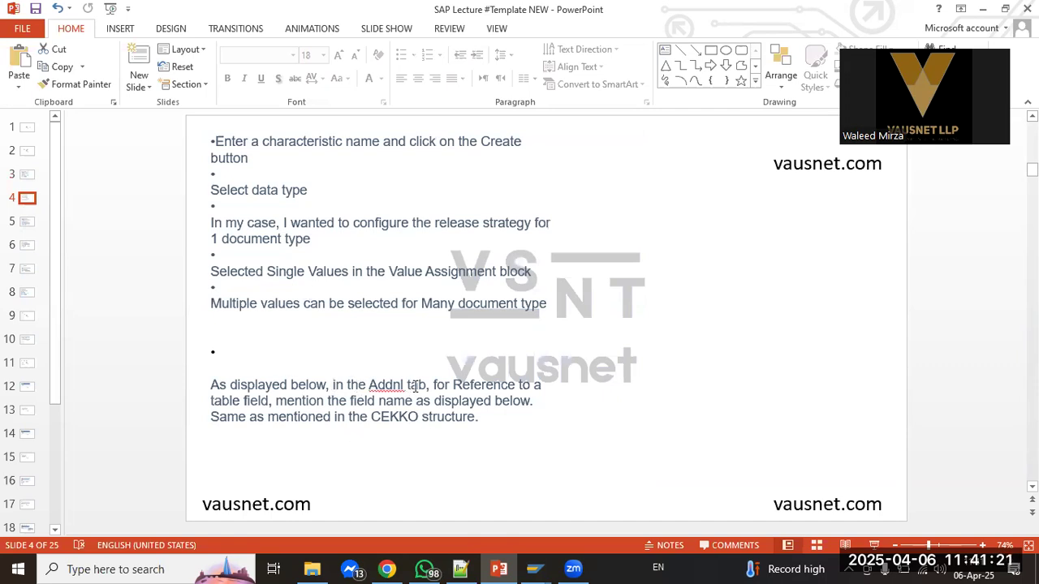
Switch to SAP and open the additional data of characteristic RS_DOC_TYPE_1, as slide 4 instructs.
key(alt+Tab)
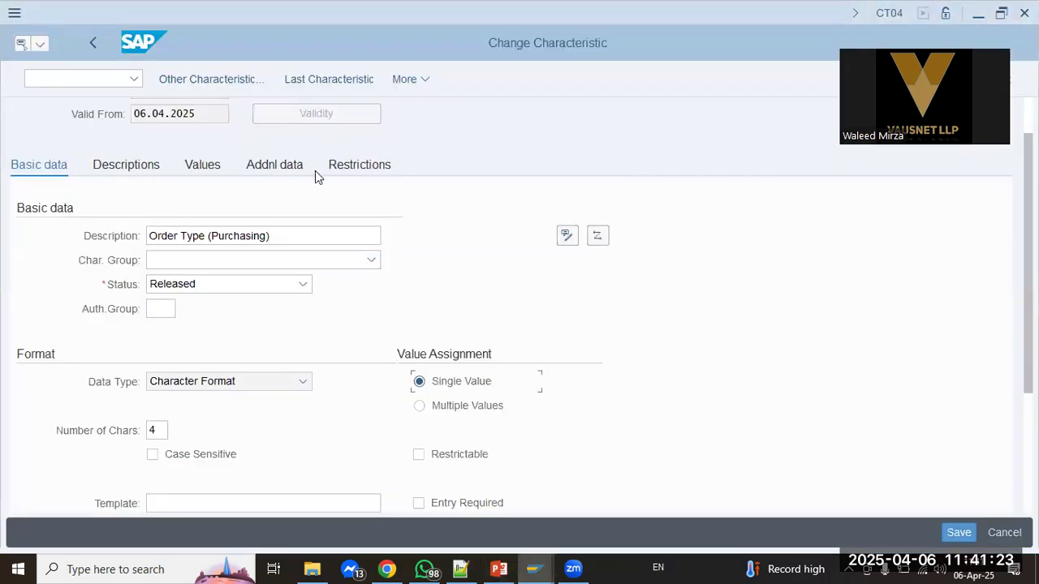
key(alt+Tab)
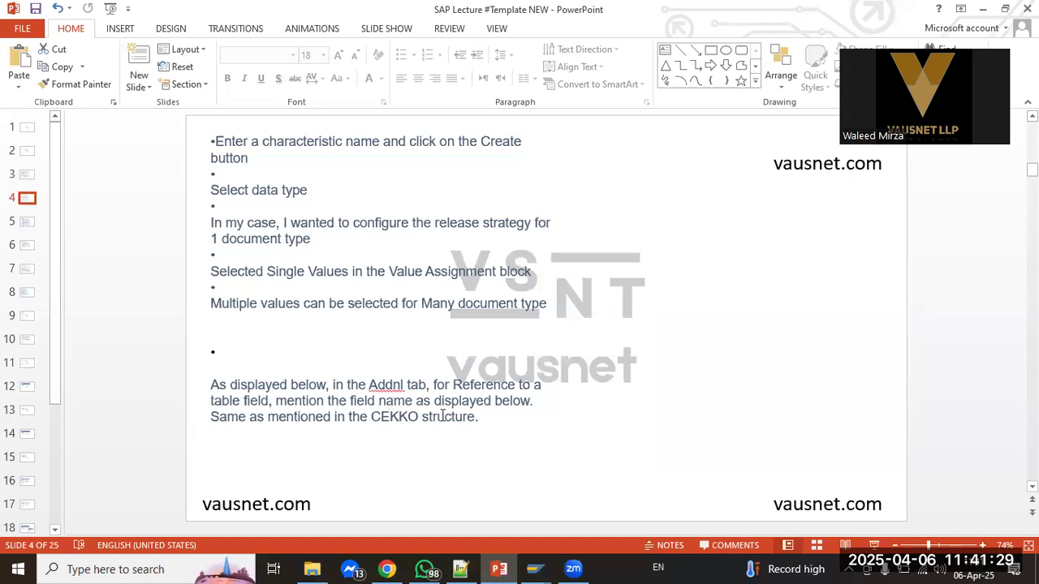
key(alt+Tab)
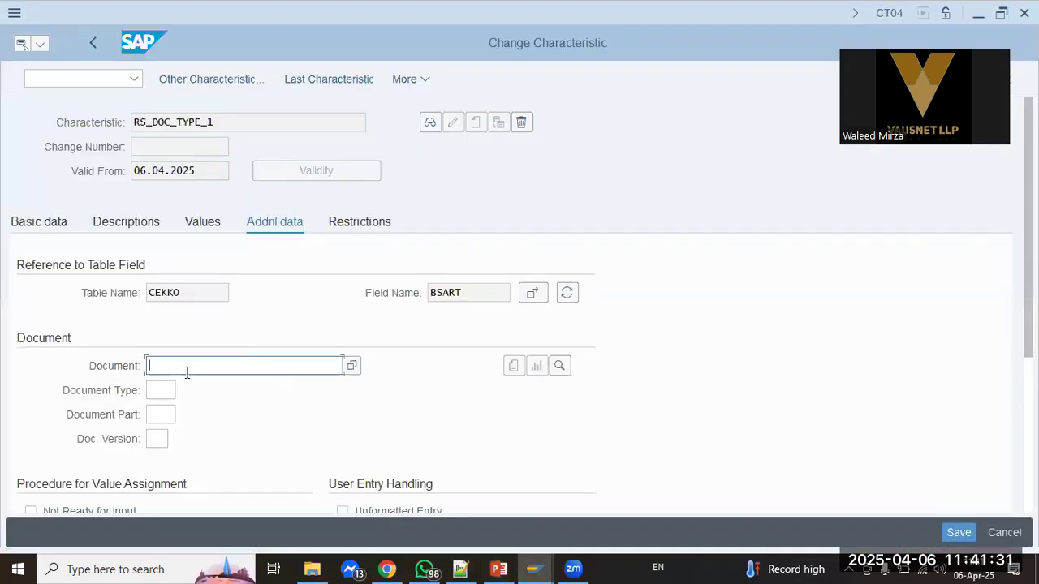
Show slide 5 in PowerPoint and compare its table CEKKO and field BSART with the characteristic's table field reference in SAP.
key(alt+Tab)
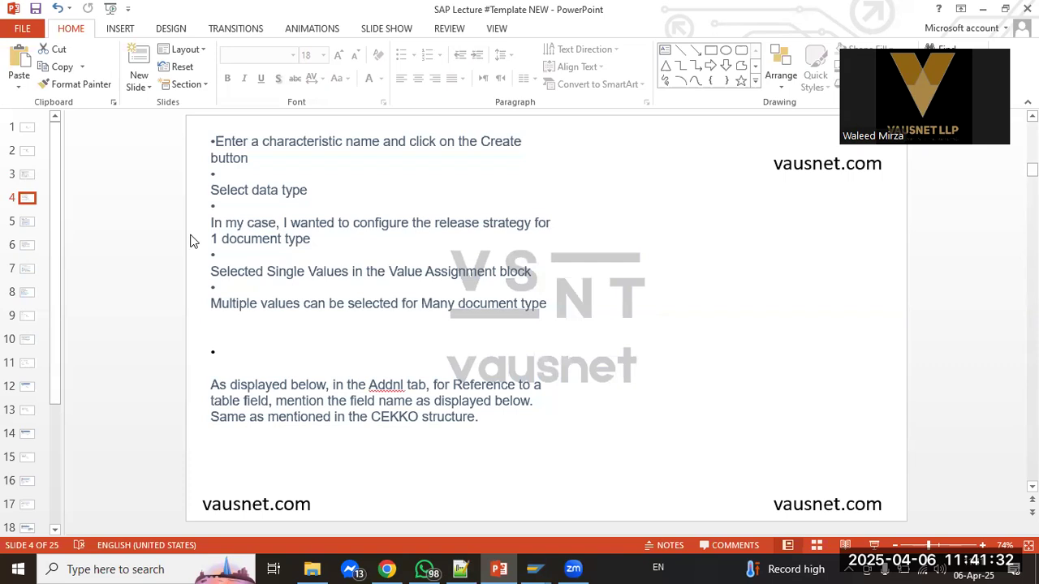
click(28, 224)
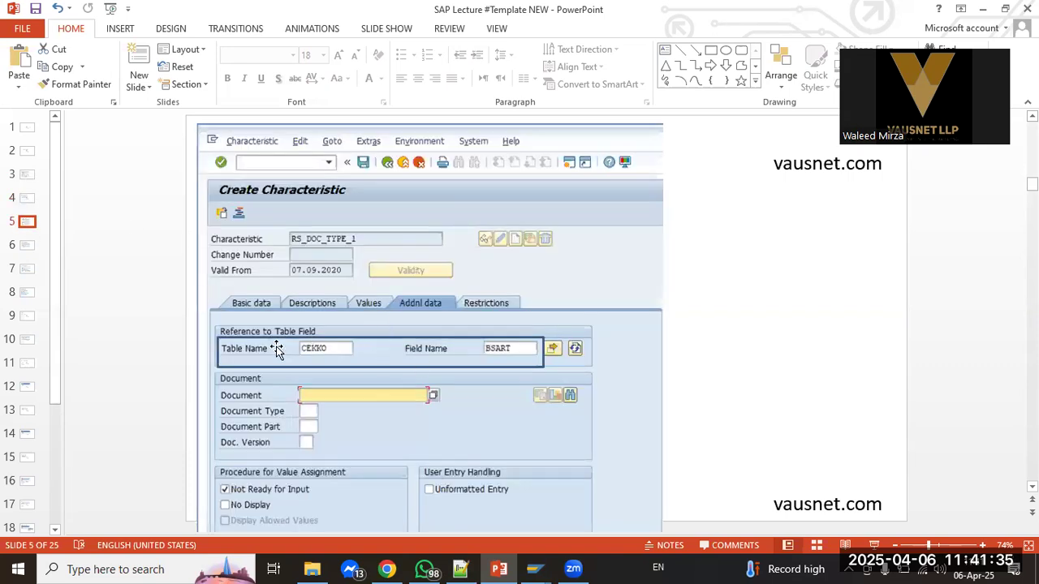
key(alt+Tab)
double_click(474, 296)
key(alt+Tab)
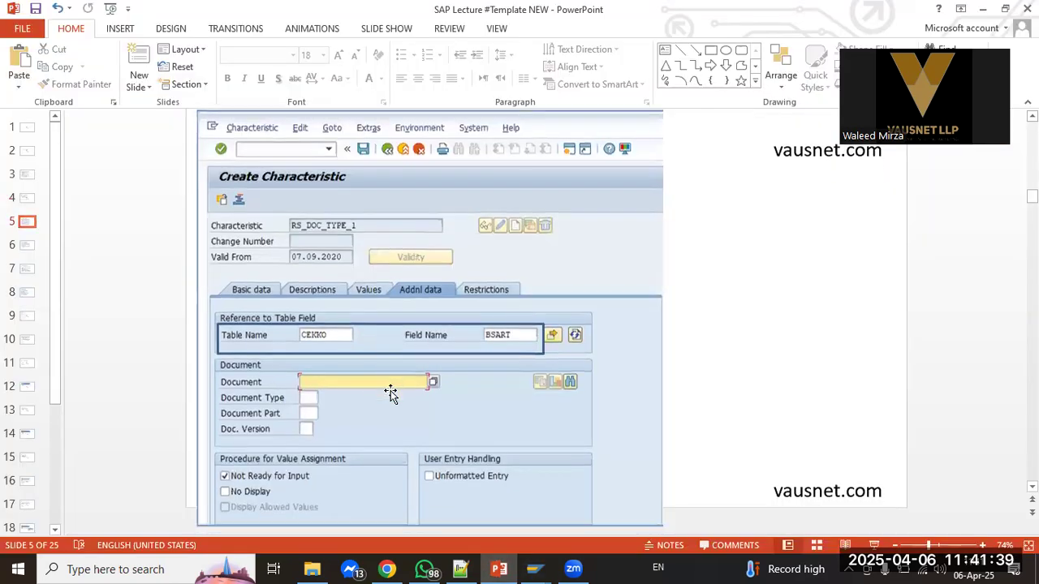
Set the value assignment procedure of RS_DOC_TYPE_1 to Not Ready for Input in SAP, following slide 5.
key(Page_Down)
key(alt+Tab)
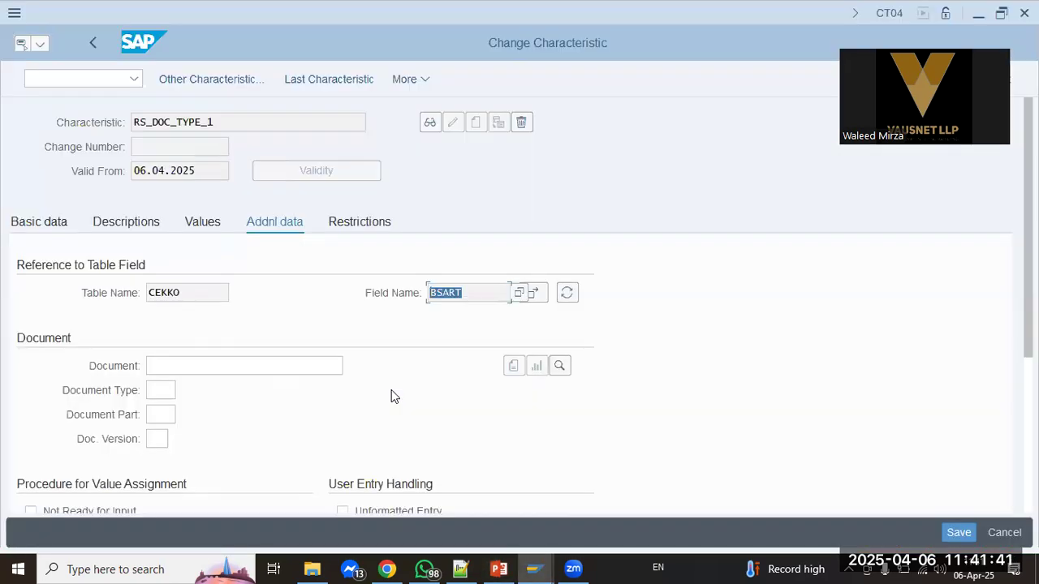
key(alt+Tab)
key(Page_Up)
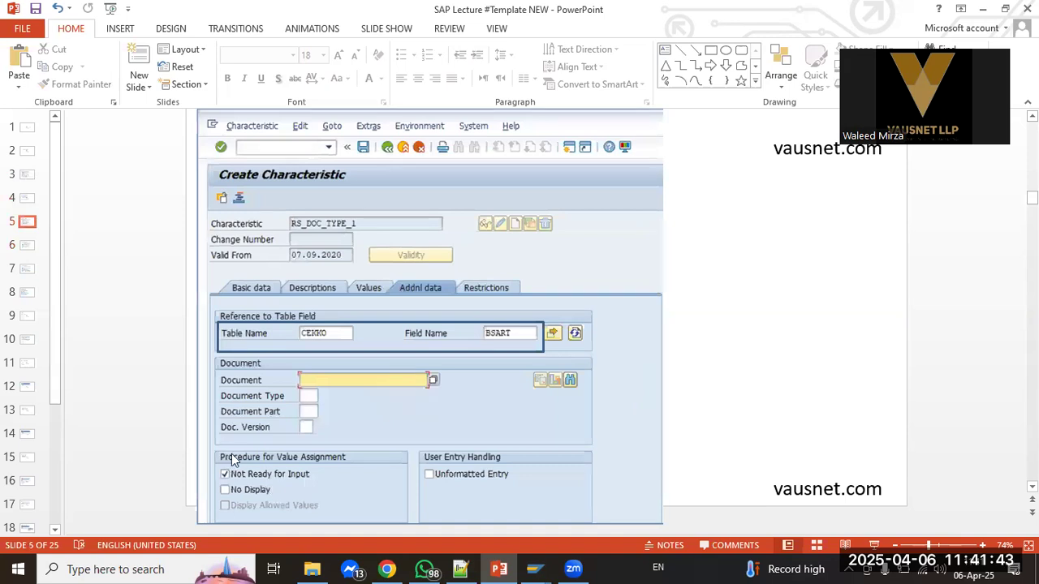
key(alt+Tab)
scroll(212, 447, down, 2)
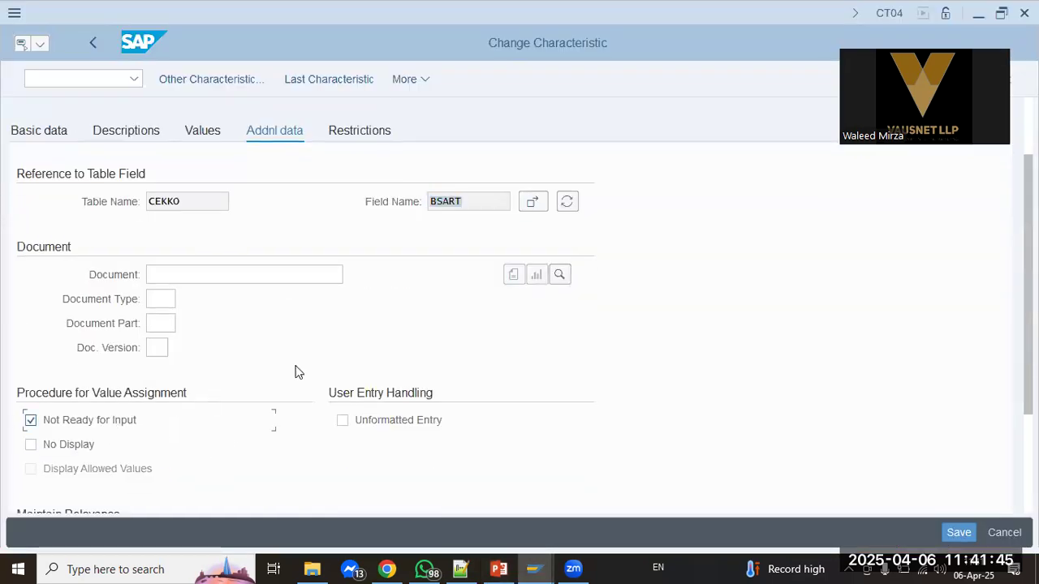
Show slide 6 in PowerPoint and check the restrictions of RS_DOC_TYPE_1 in SAP for class type 032.
key(alt+Tab)
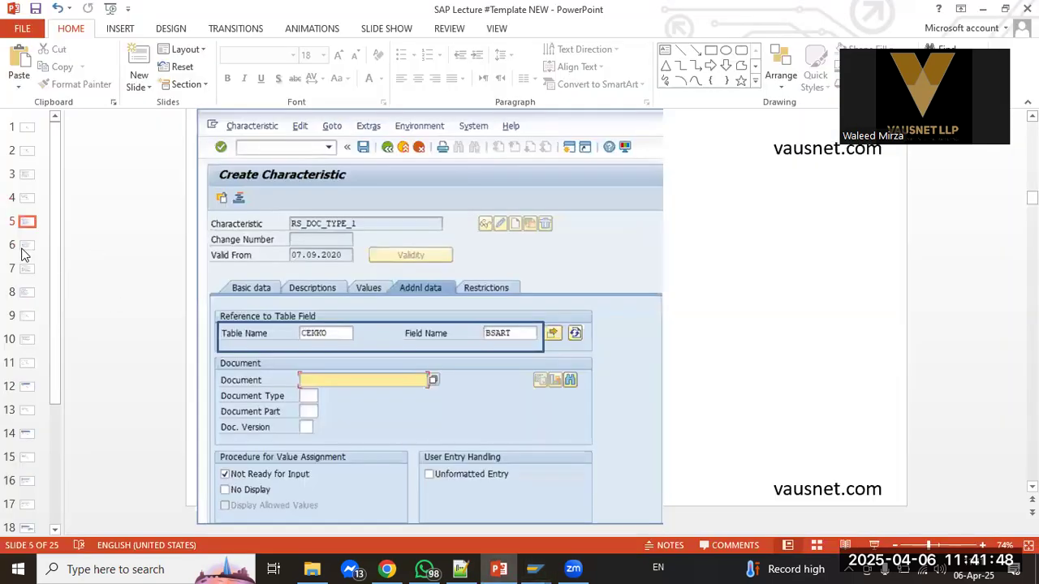
click(24, 245)
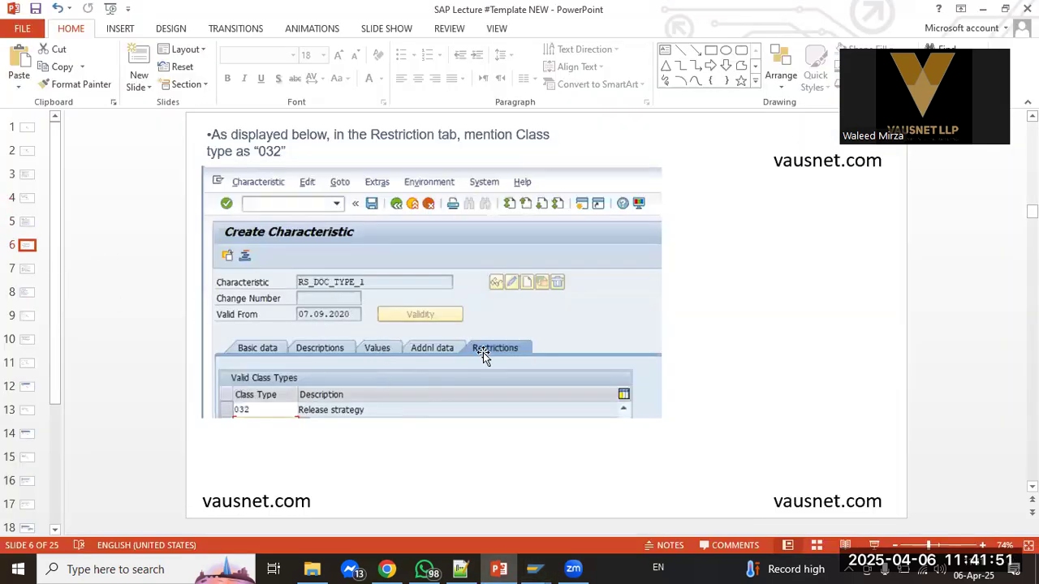
key(alt+Tab)
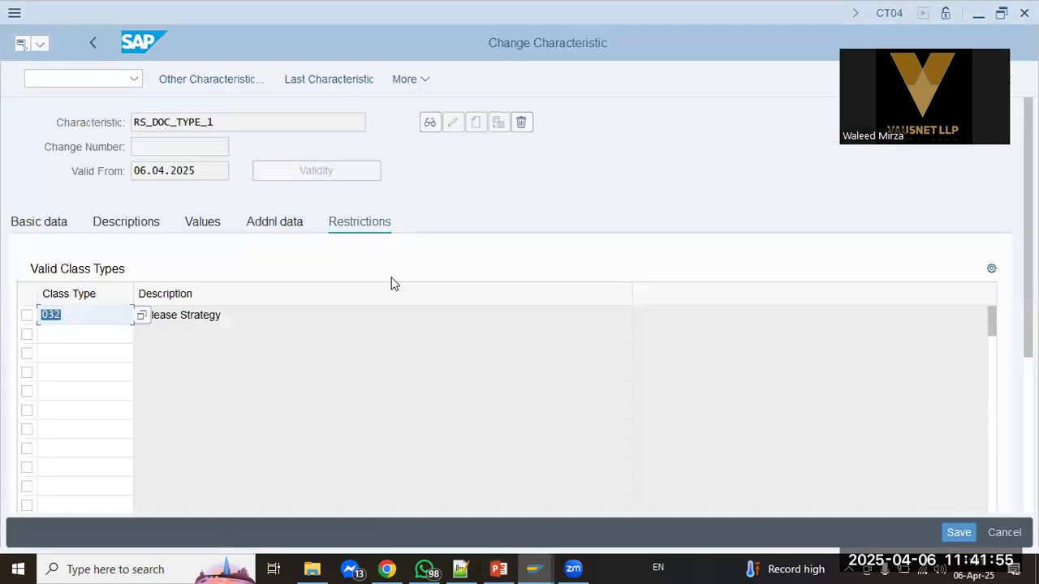
click(220, 315)
key(alt+Tab)
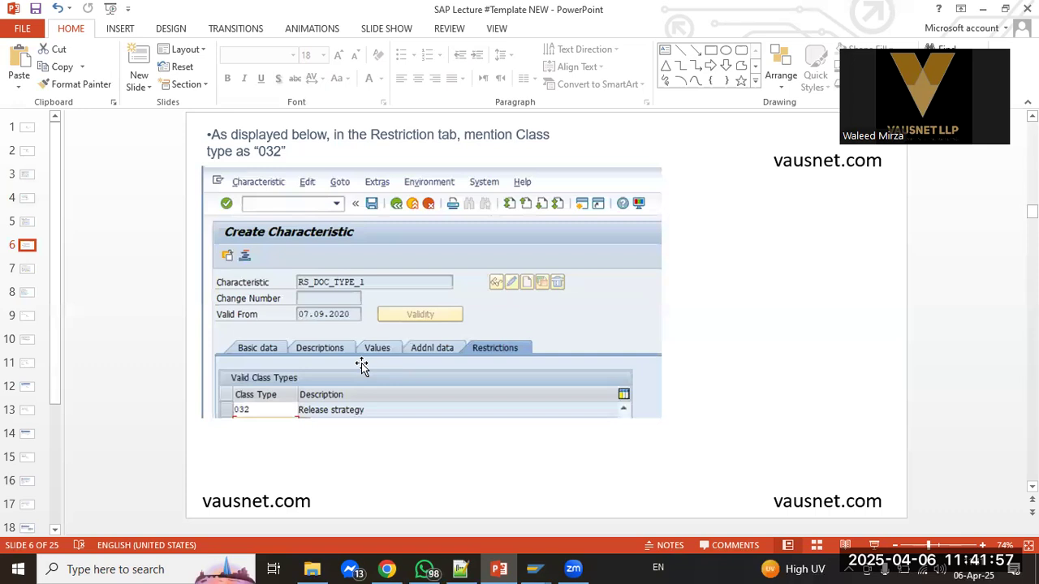
Show slide 7, highlight "standard as NB" in its text, and open the allowed values of RS_DOC_TYPE_1 in SAP.
click(26, 272)
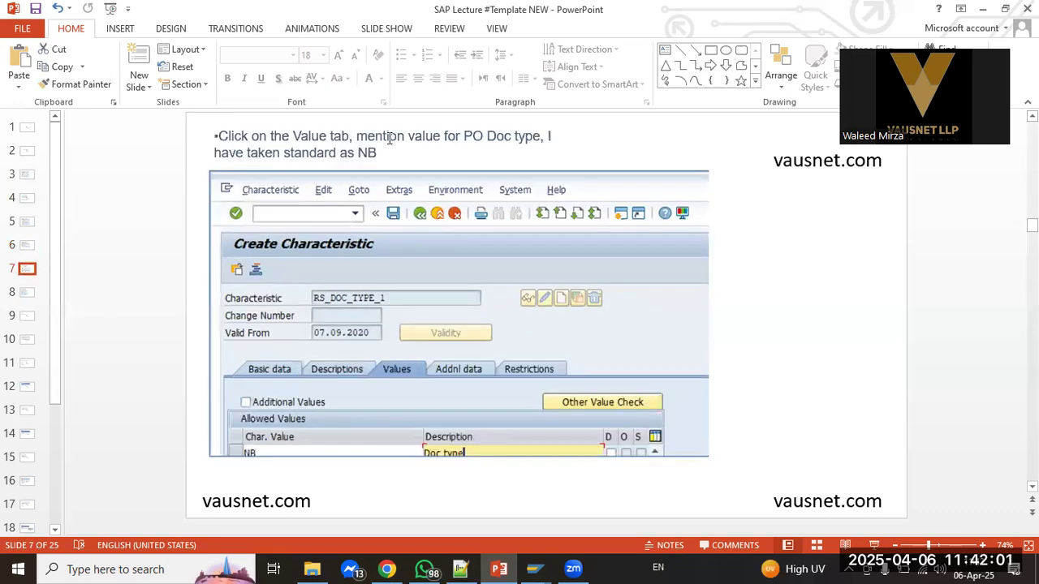
key(alt+Tab)
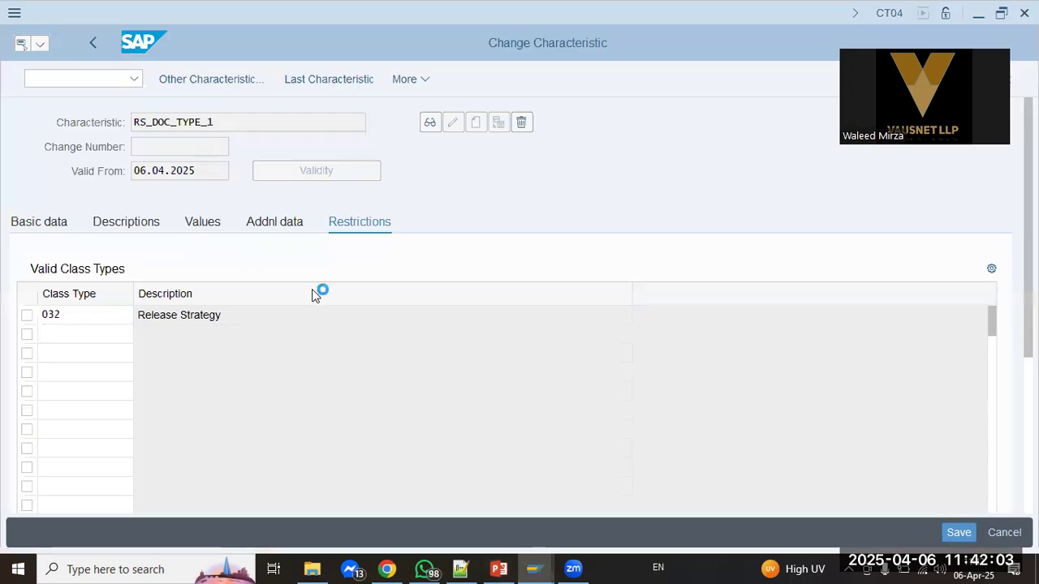
key(alt+Tab)
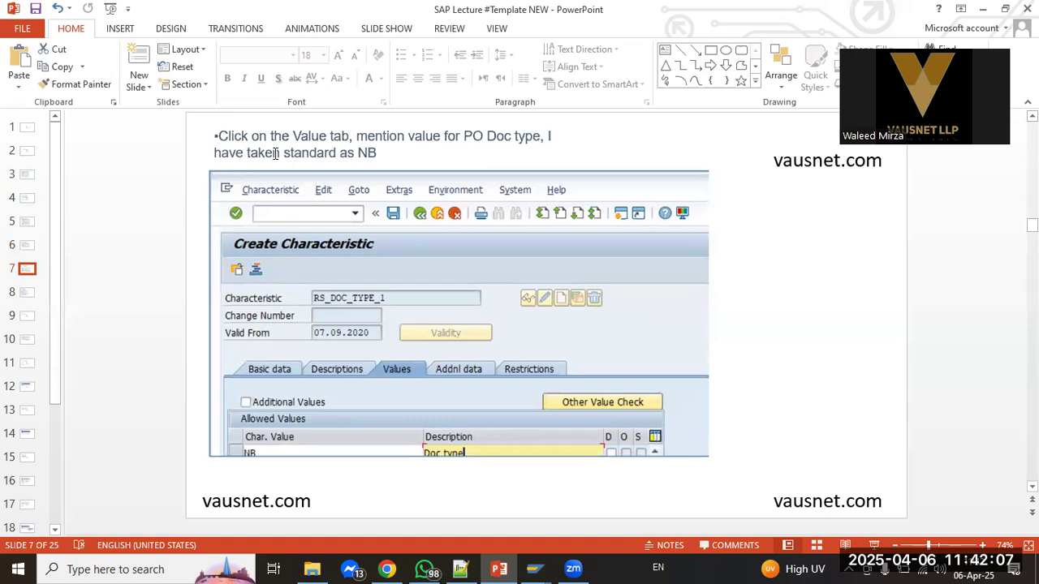
drag(381, 153, 324, 154)
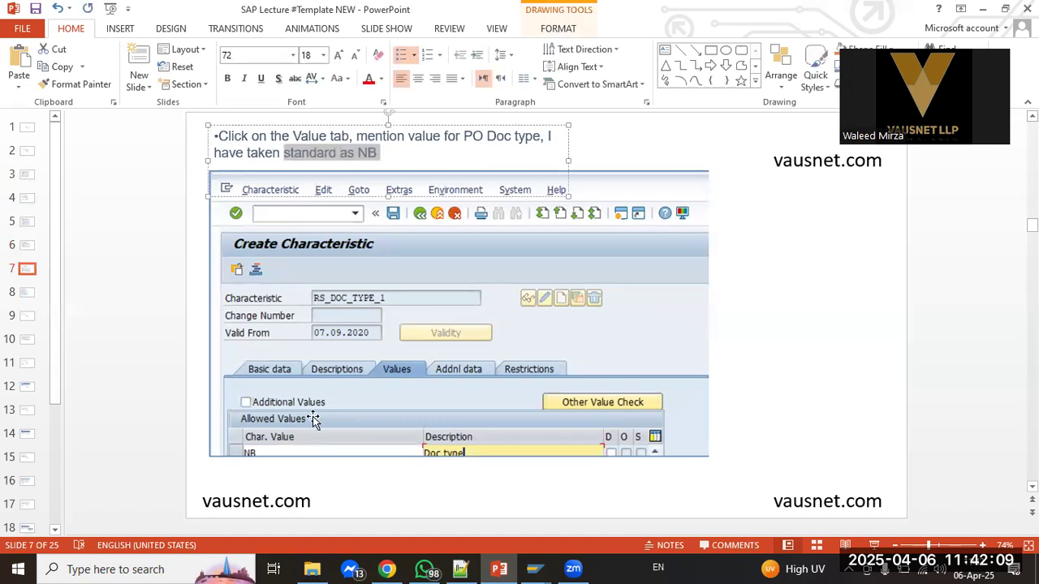
key(alt+Tab)
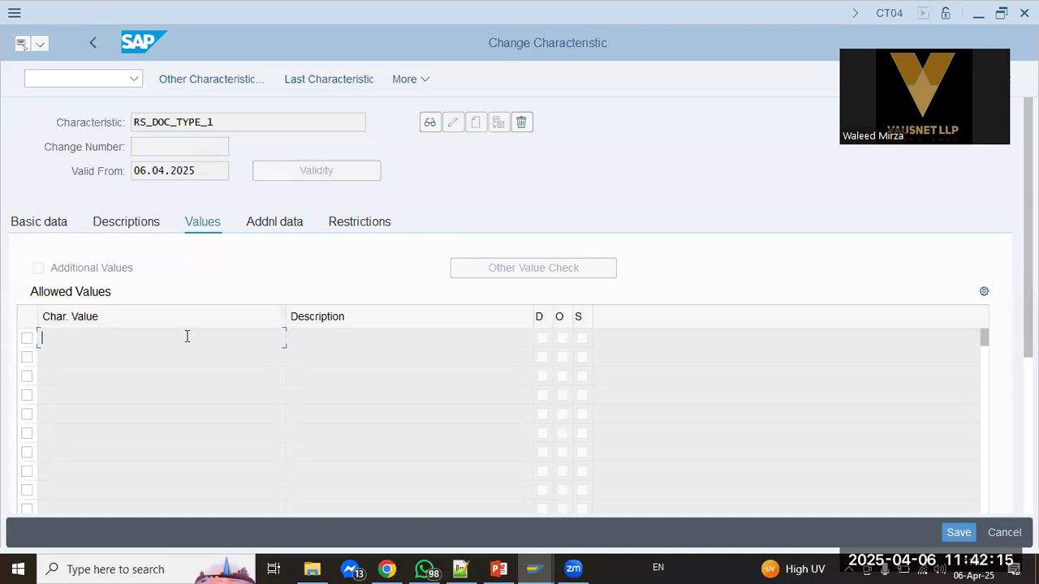
Open transaction SPRO in a new SAP session and display the SAP Reference IMG.
click(96, 78)
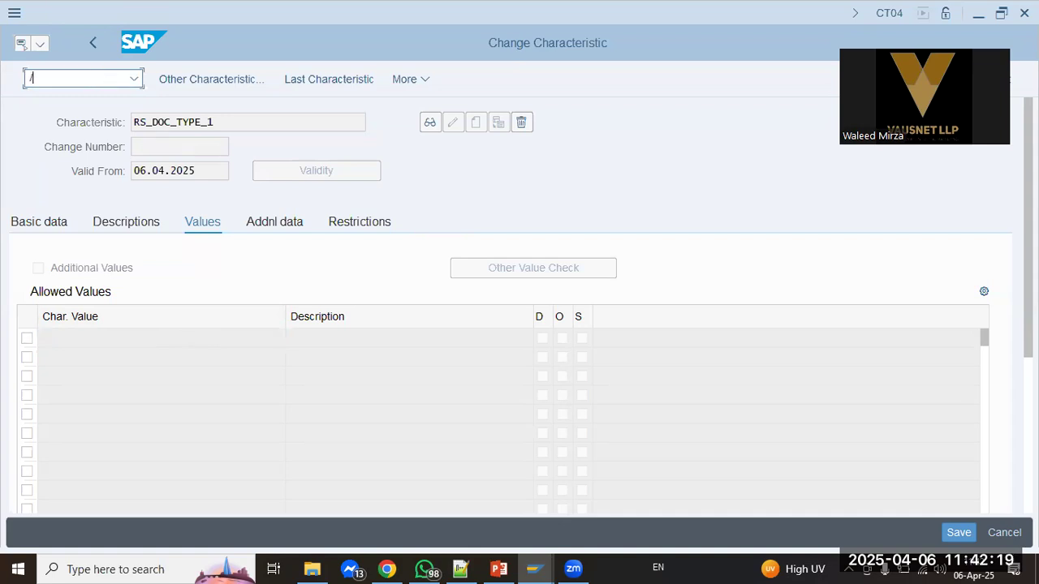
key(BackSpace)
text(o spro)
key(Return)
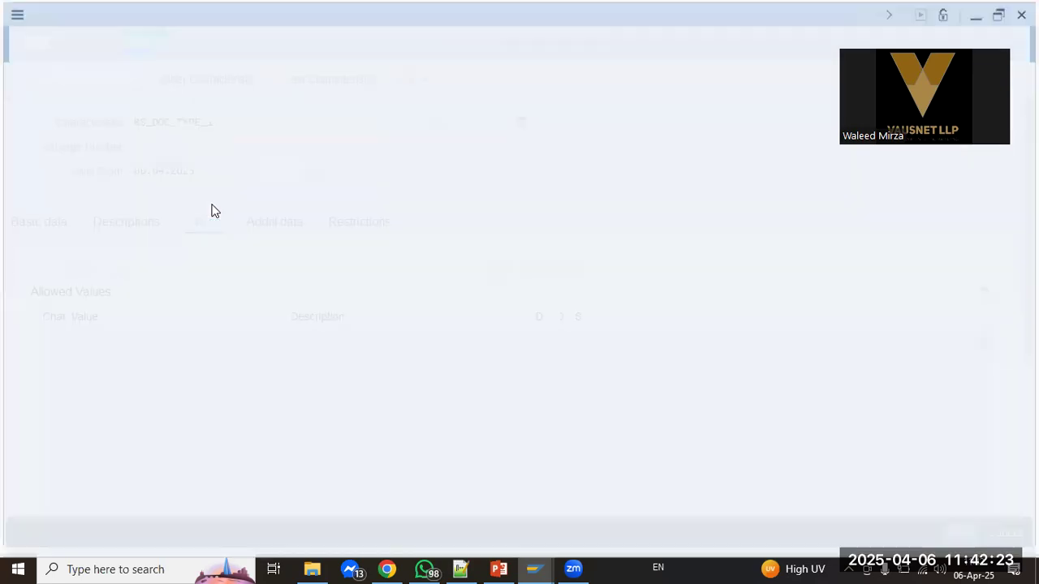
click(229, 79)
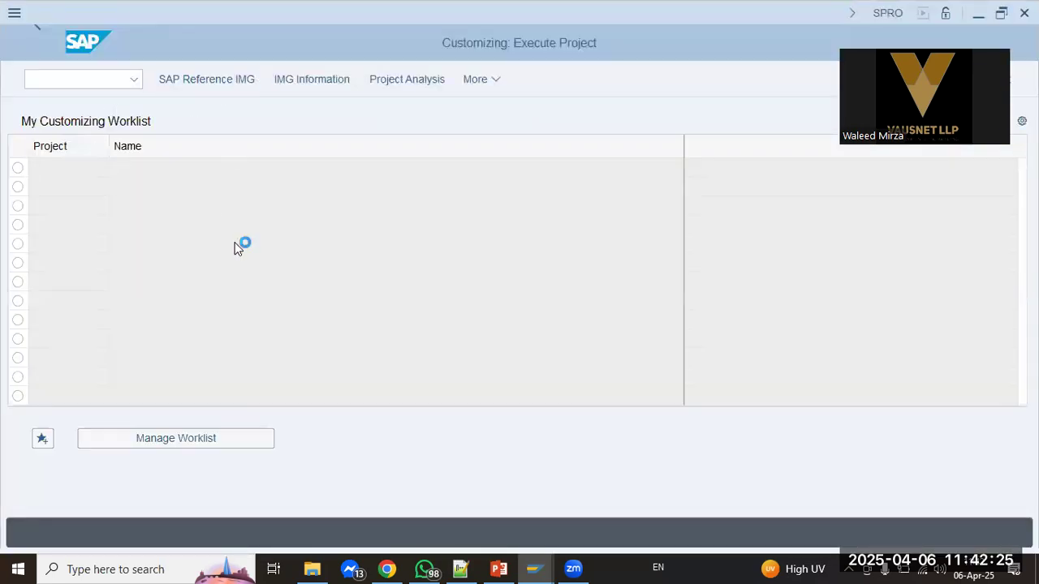
Expand Materials Management, Purchasing and Purchase Order in the IMG structure and run Define Document Types.
scroll(191, 390, down, 5)
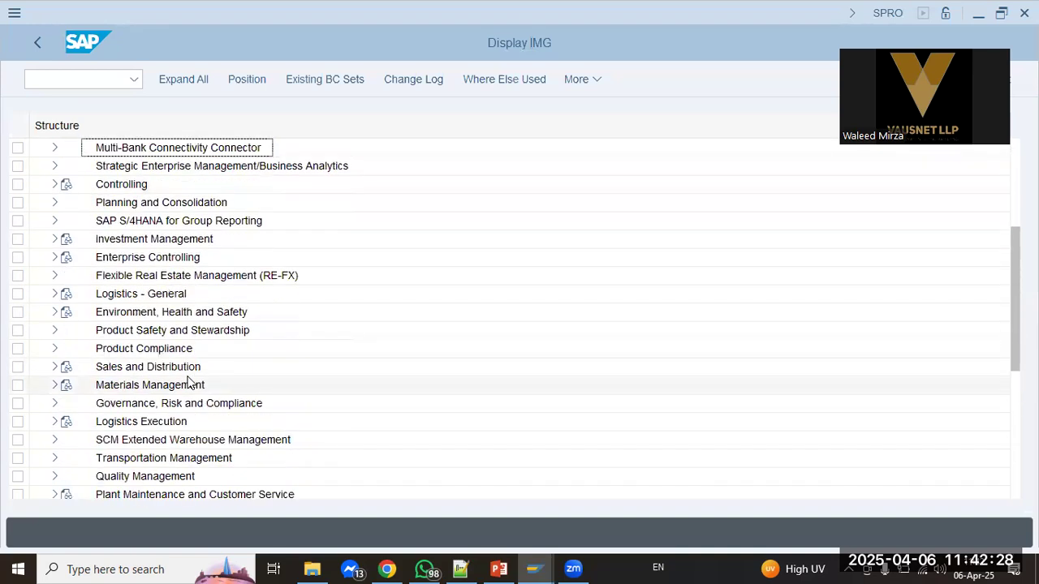
click(54, 385)
scroll(195, 390, down, 1)
click(151, 349)
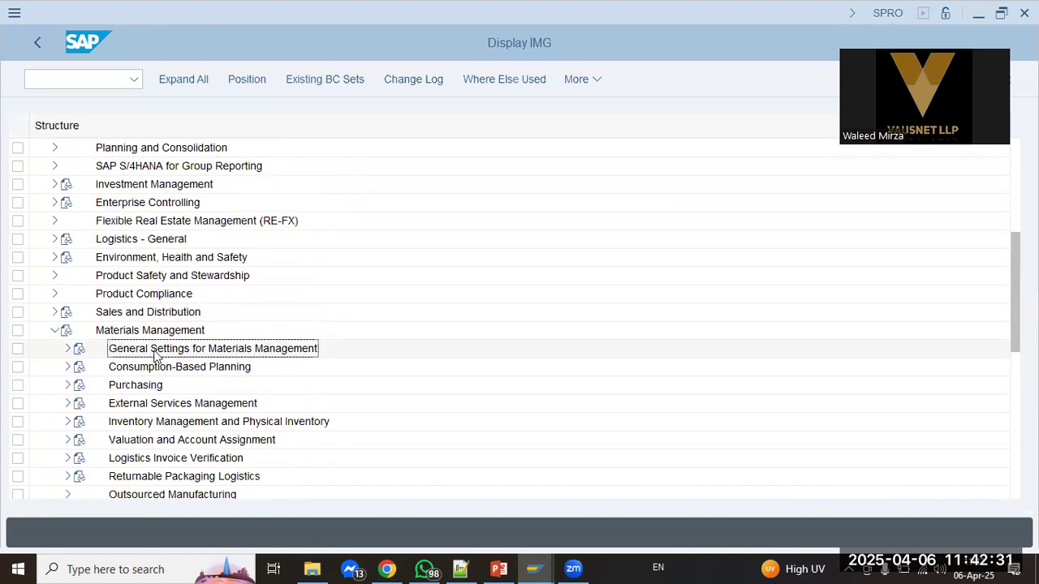
scroll(121, 357, down, 1)
click(68, 348)
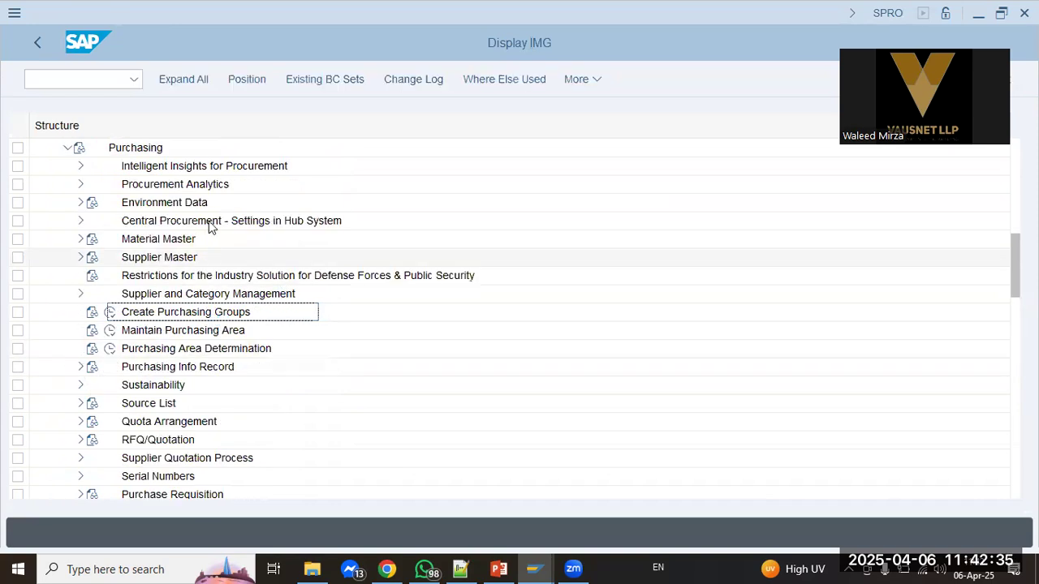
scroll(146, 383, down, 1)
scroll(167, 381, down, 1)
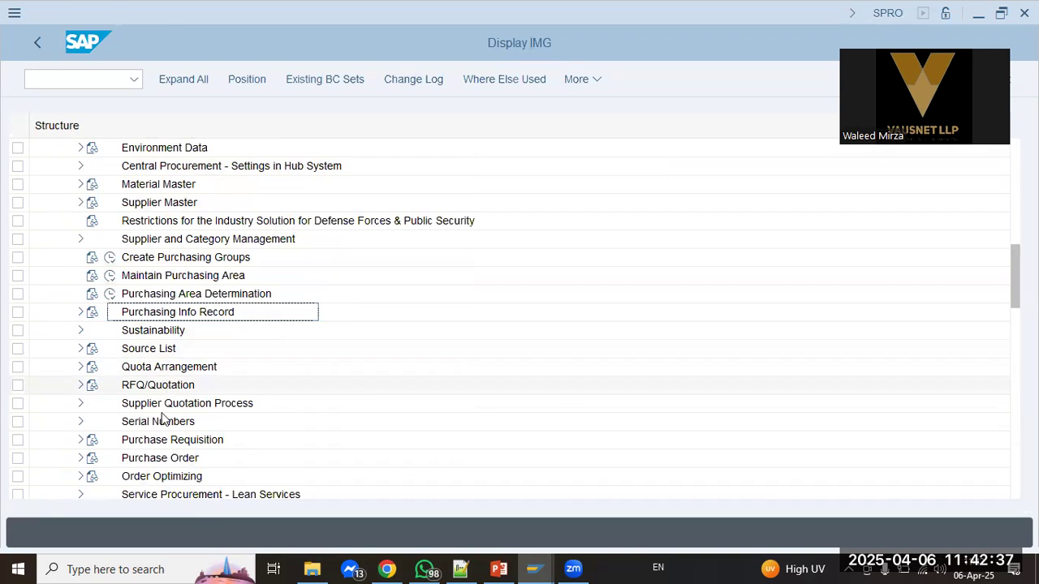
click(80, 458)
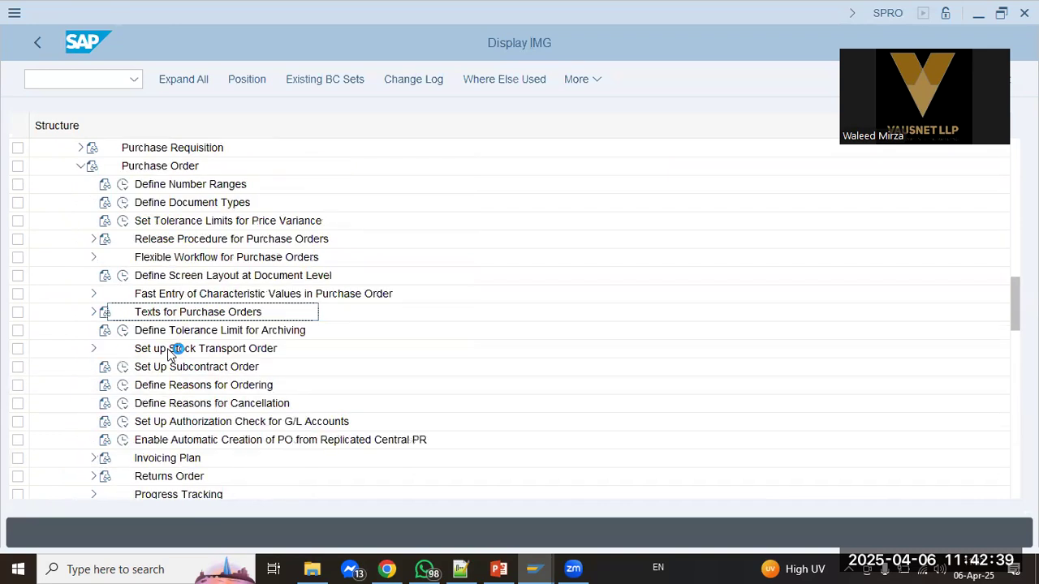
click(194, 203)
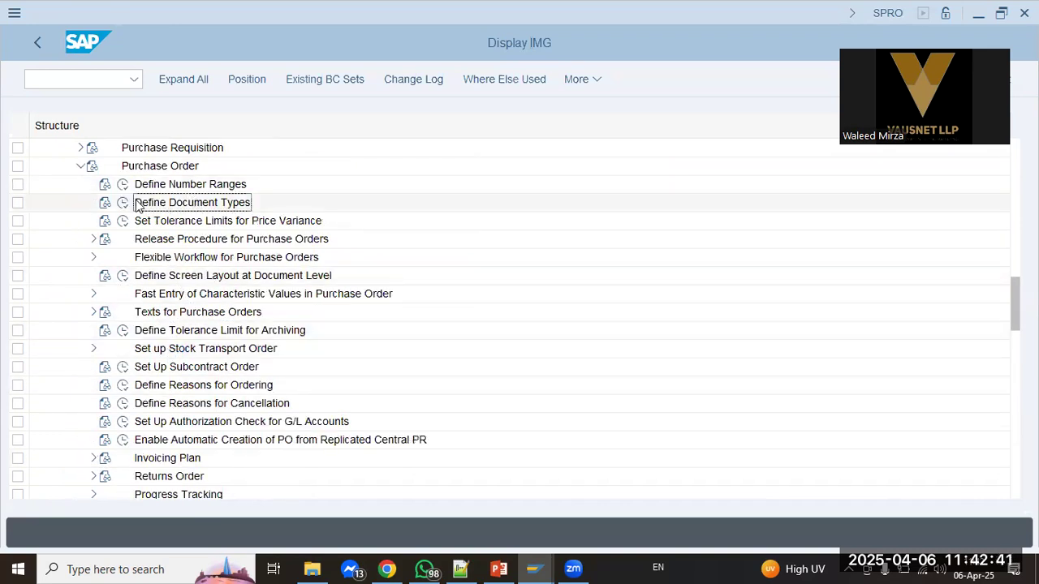
click(122, 203)
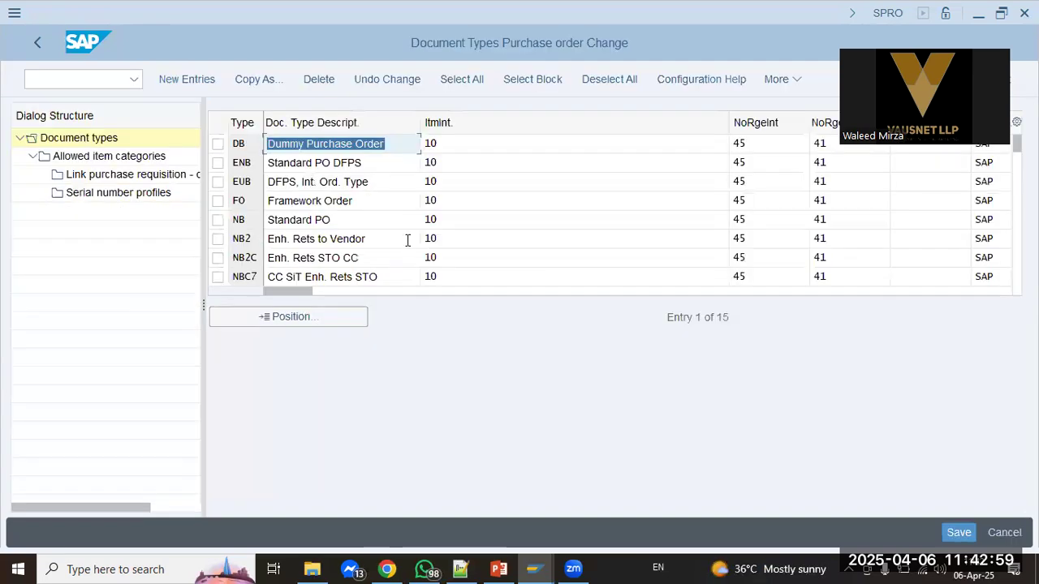
Examine the purchase order document types, highlighting the descriptions of Dummy Purchase Order, Framework Order and Standard PO.
click(319, 144)
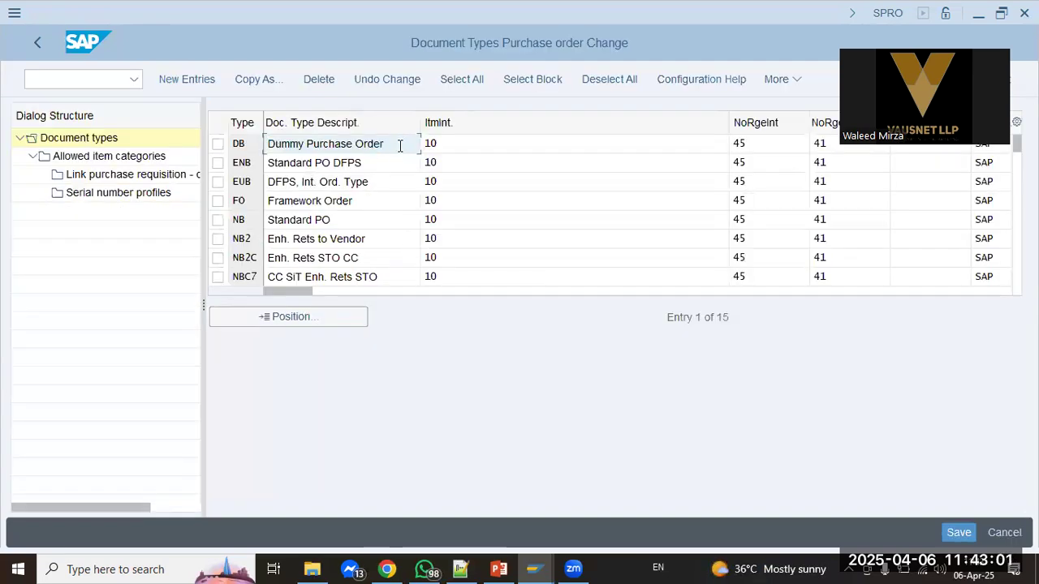
drag(400, 143, 230, 163)
drag(359, 204, 184, 187)
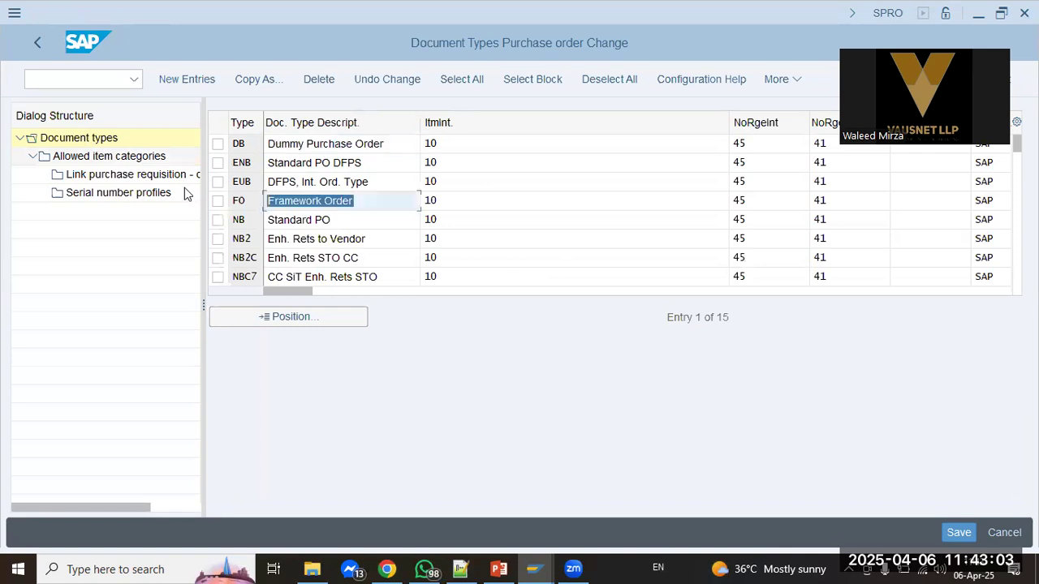
drag(372, 215, 195, 212)
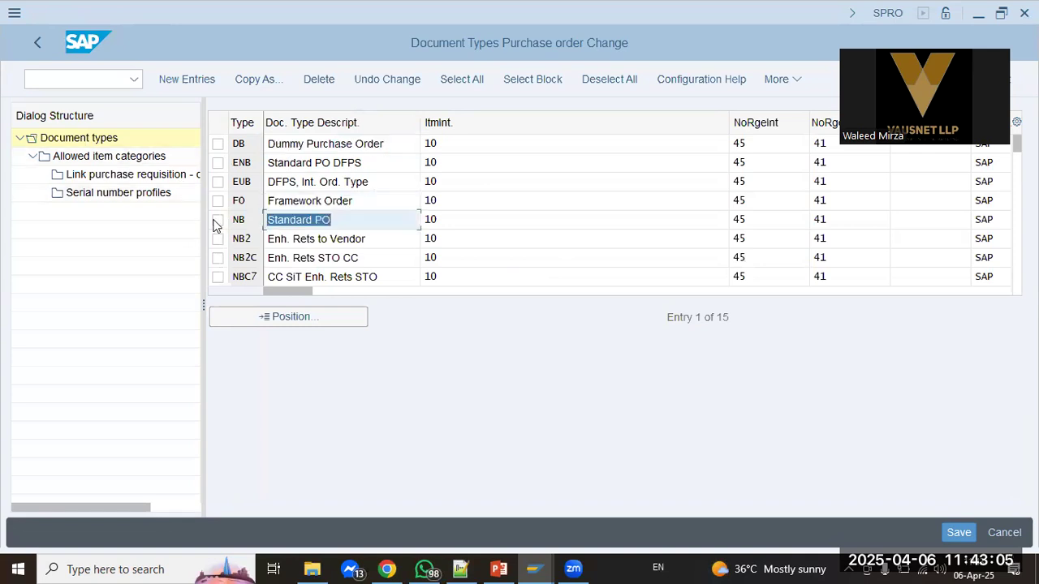
Select the NB Standard PO row, narrow the item number interval column, and check its item interval and internal and external number ranges.
click(490, 220)
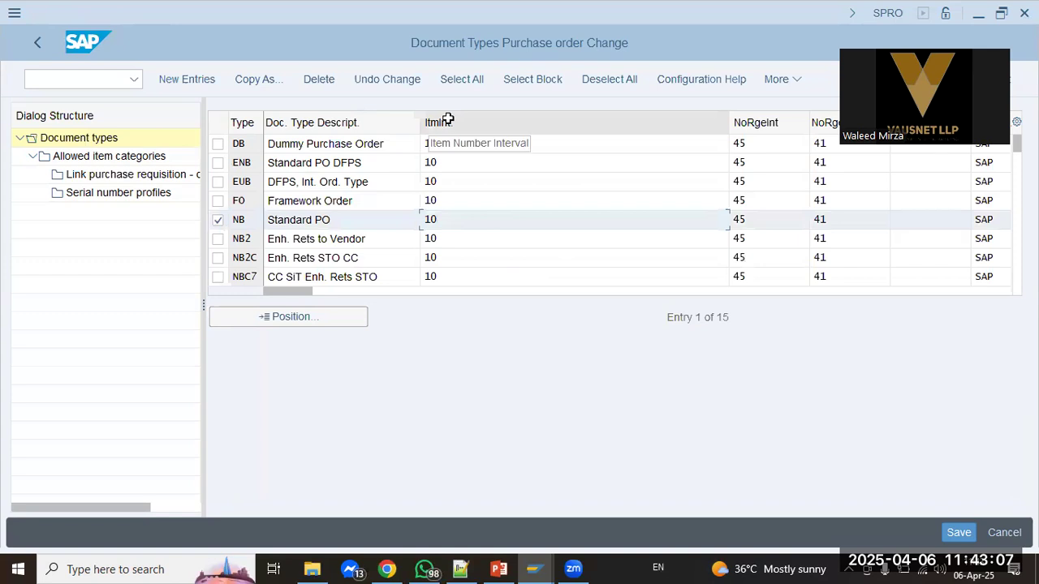
drag(482, 219, 375, 210)
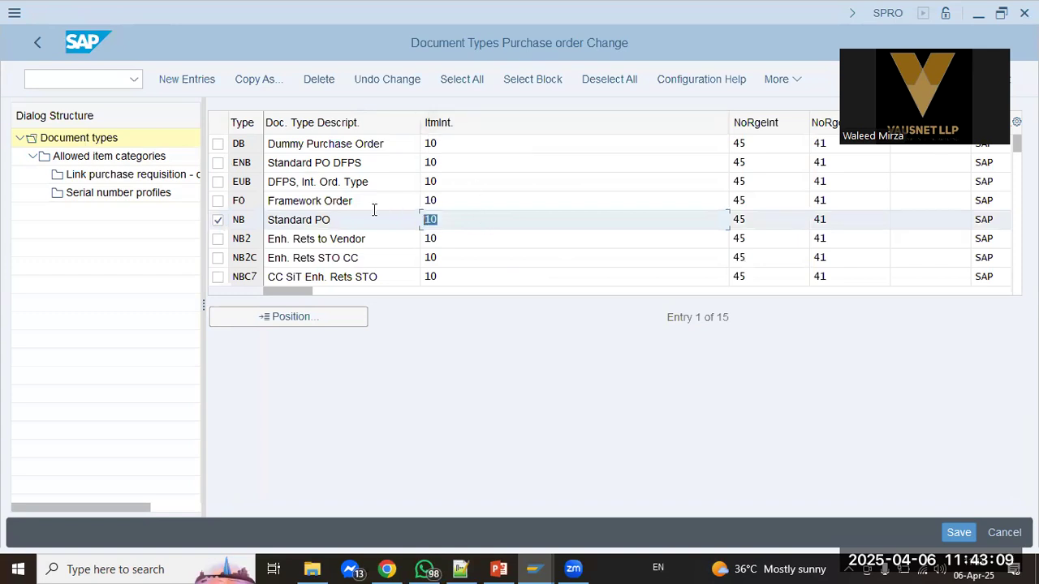
drag(725, 120, 476, 120)
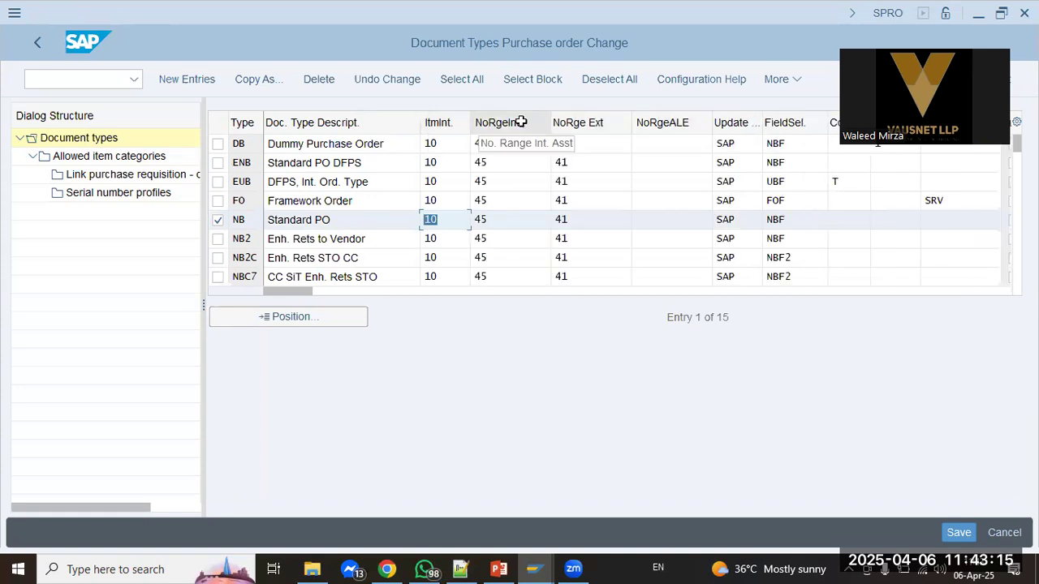
drag(520, 220, 441, 210)
click(508, 220)
click(602, 220)
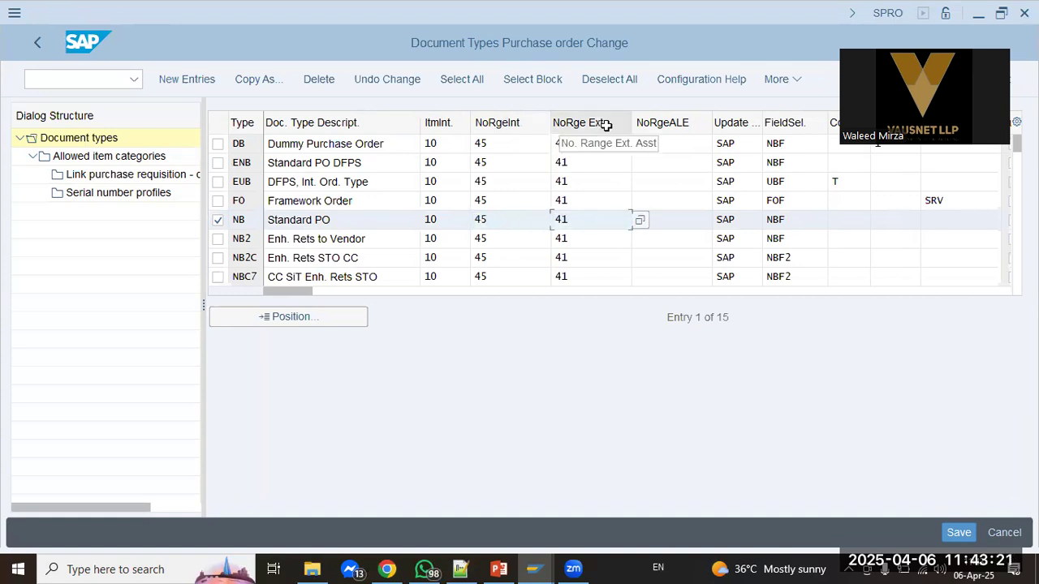
drag(598, 215, 527, 215)
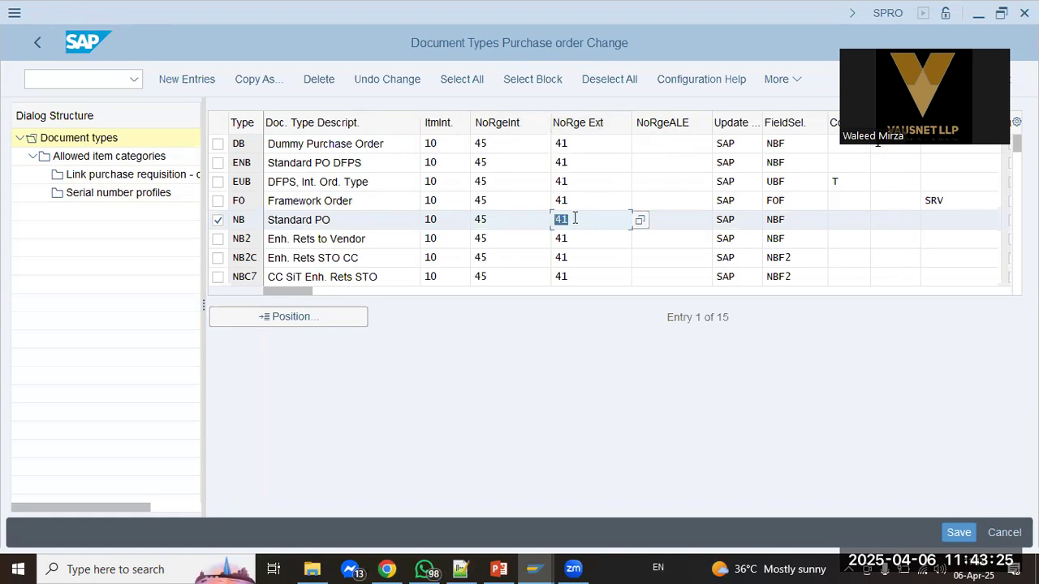
Examine the remaining settings of document type NB, from the ALE number range, update group and field selection key through the last columns.
click(688, 219)
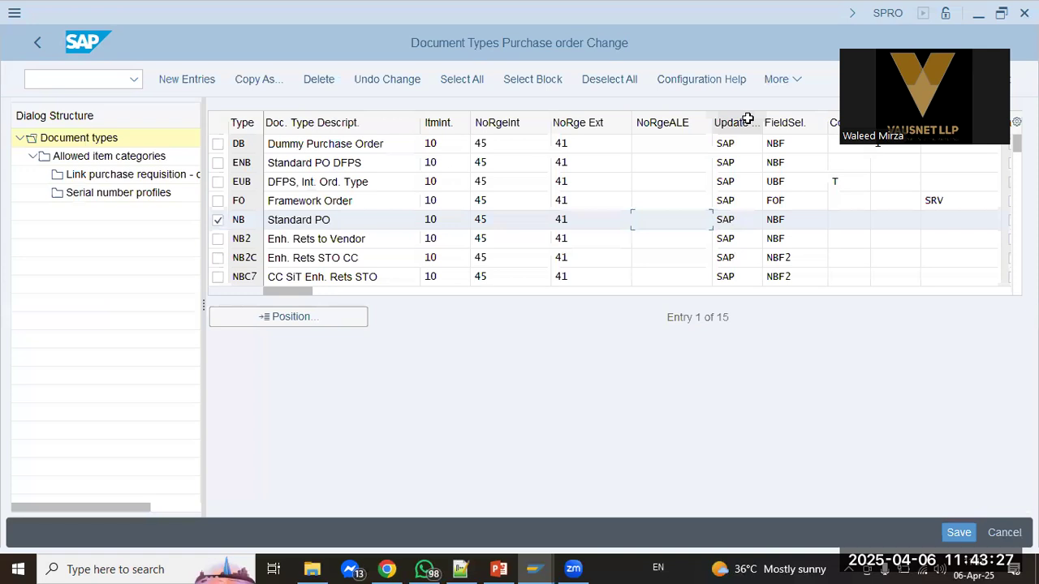
key(Tab)
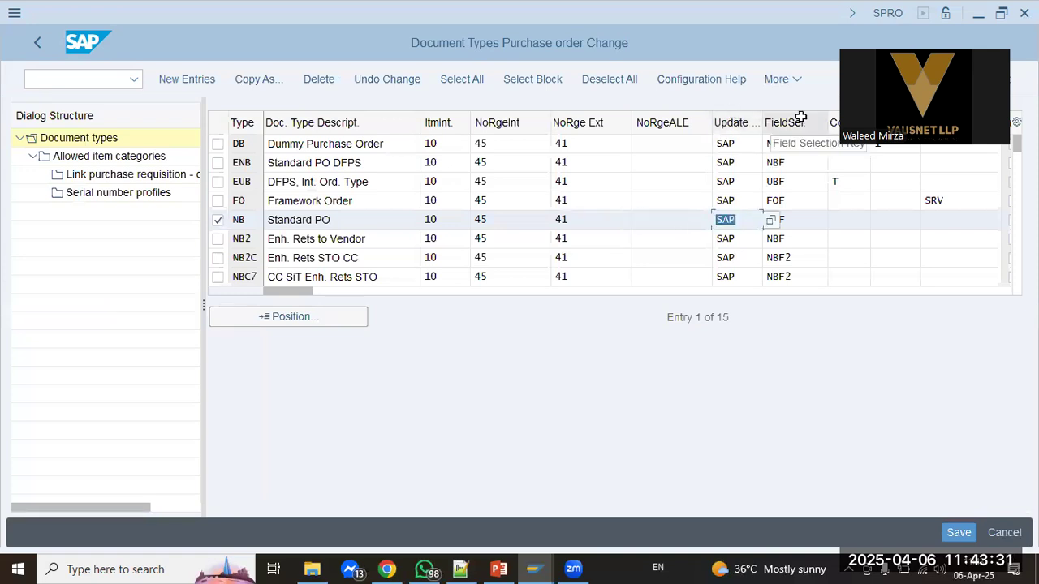
click(811, 213)
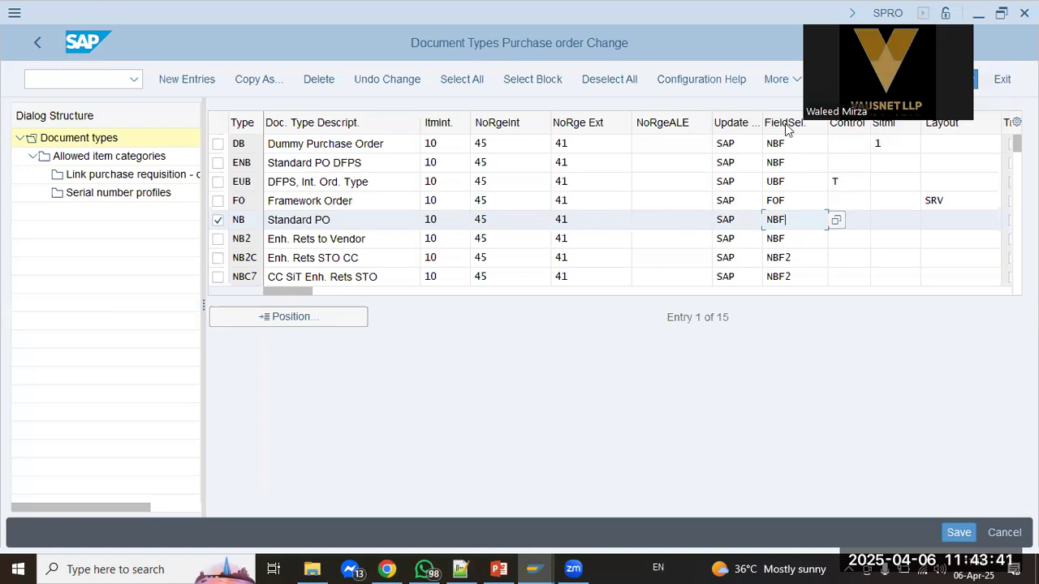
click(943, 227)
key(Tab)
key(Tab)
key(Tab)
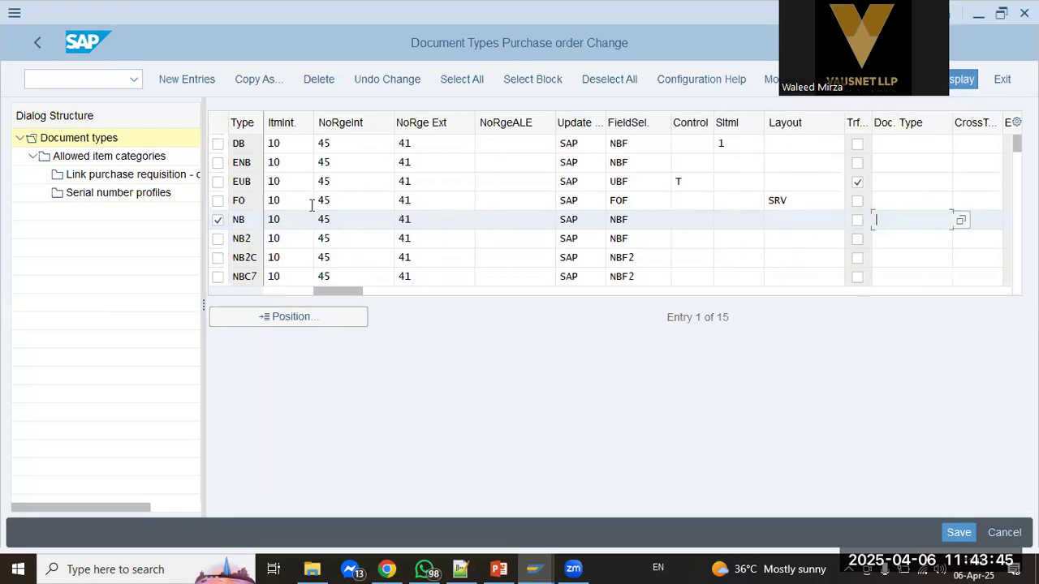
key(Tab)
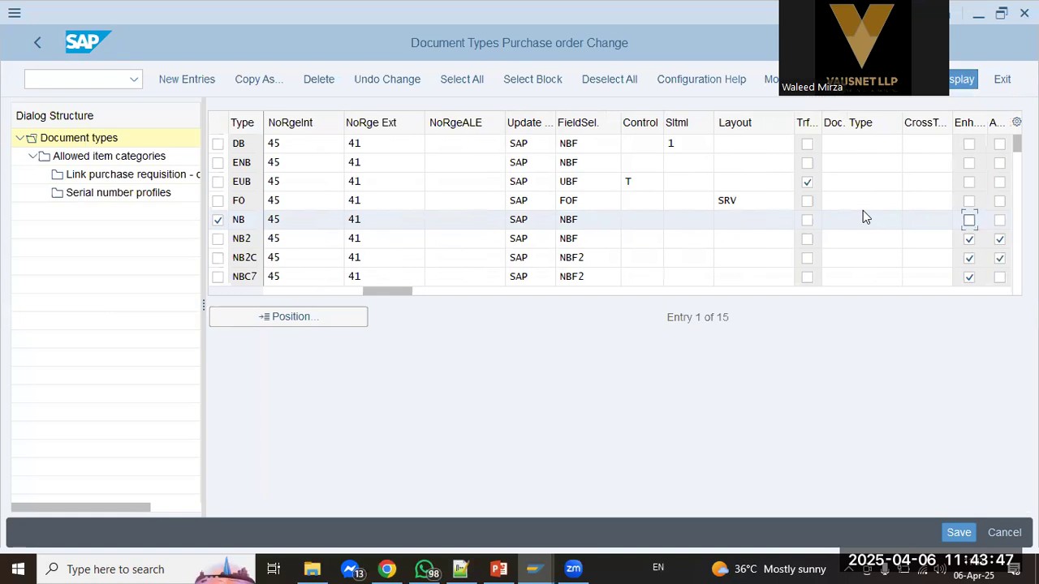
click(867, 216)
key(Tab)
key(Tab)
key(Tab)
key(Tab)
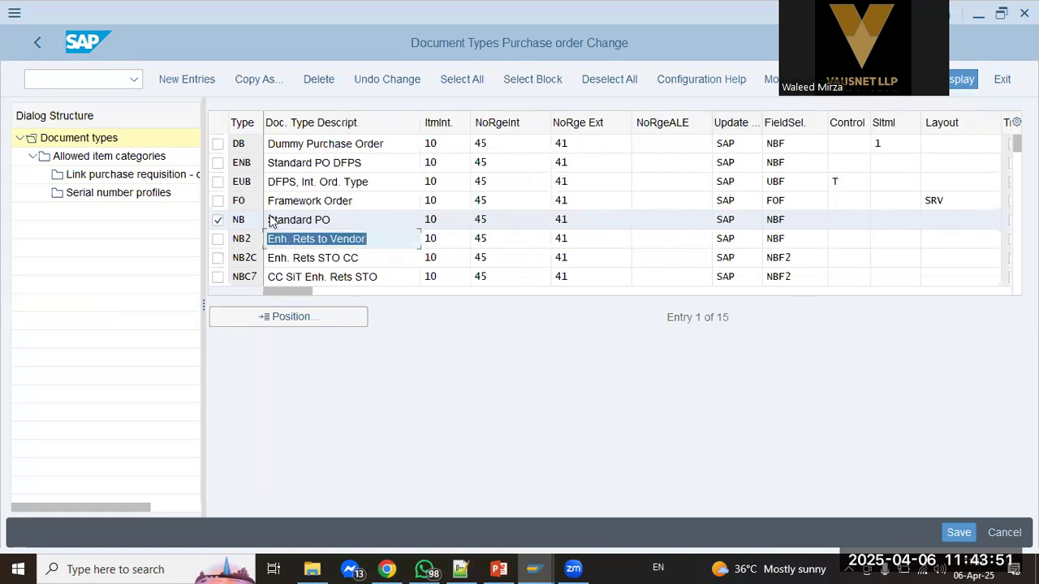
Display the allowed item categories of document type NB and highlight Third-party, Consignment, Subcontracting and Service.
double_click(134, 157)
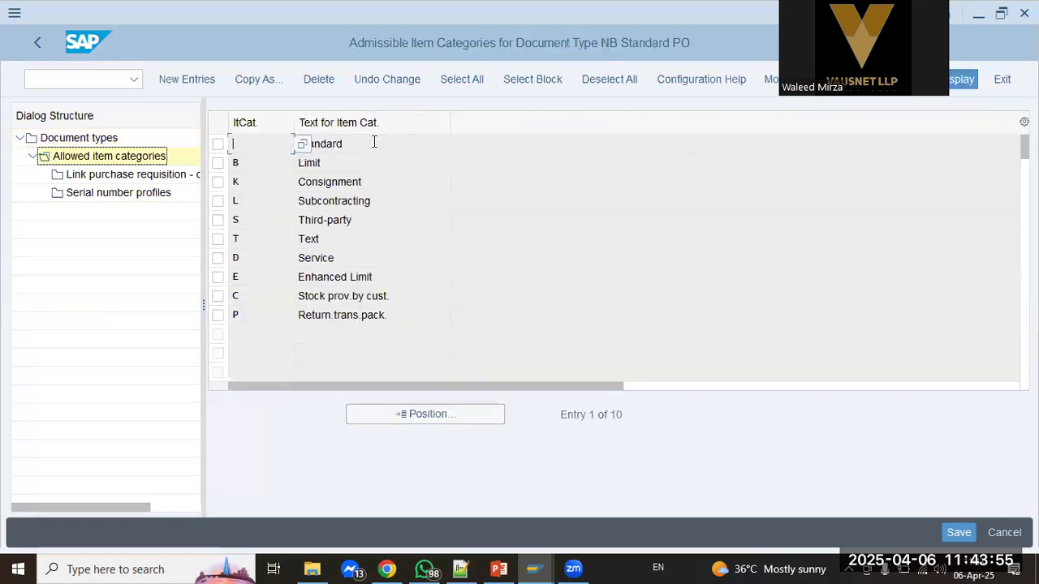
click(389, 278)
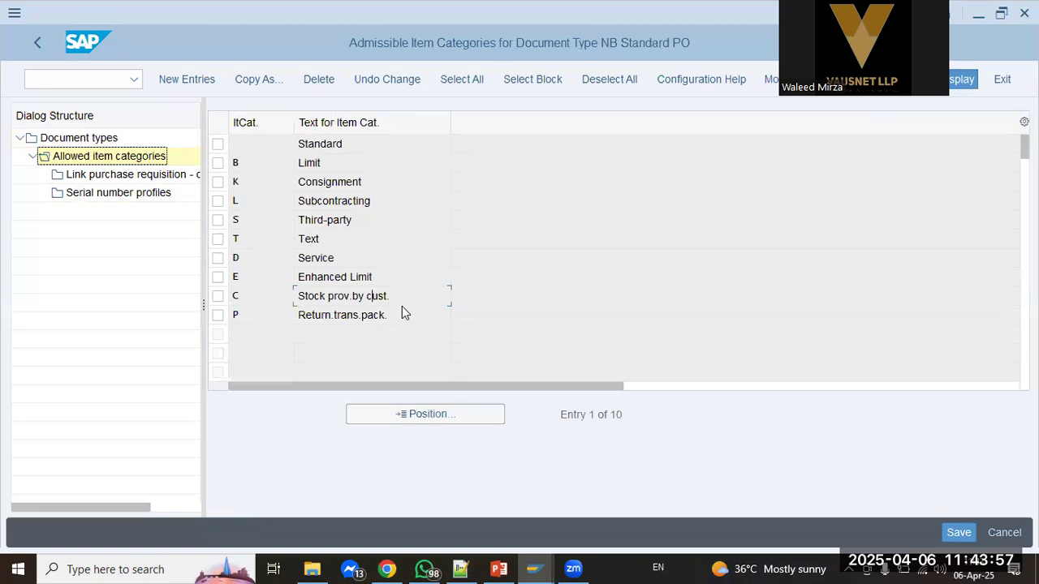
click(341, 221)
click(357, 318)
double_click(339, 182)
double_click(345, 201)
double_click(392, 225)
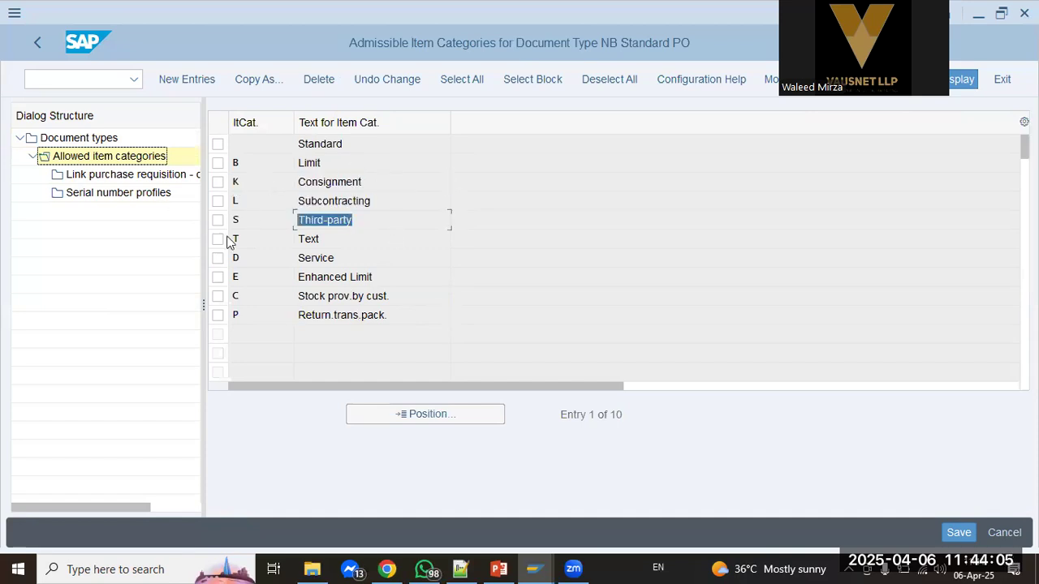
double_click(354, 257)
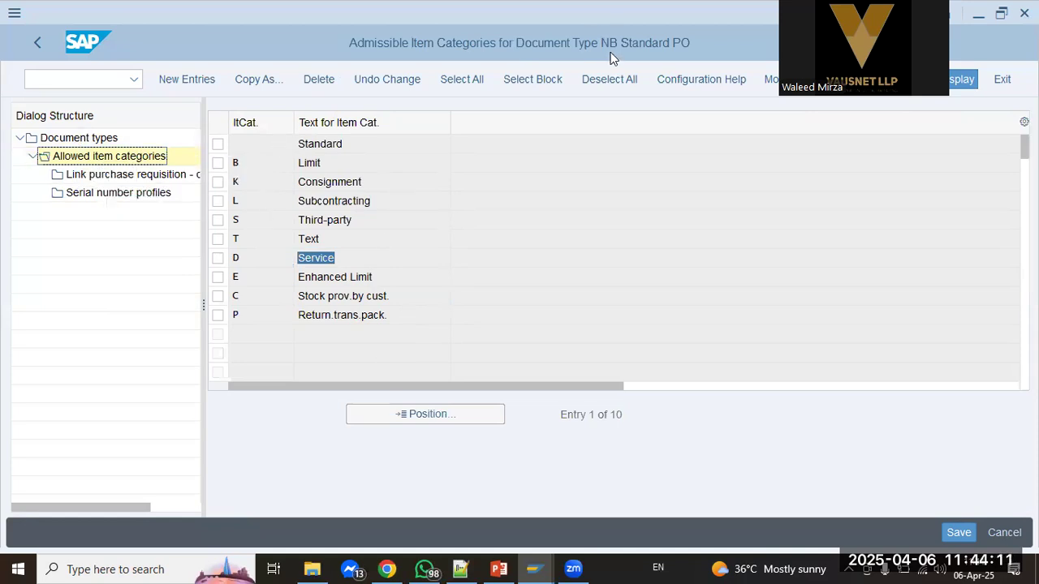
View the purchase requisition links of the Standard item category, highlighting NB, and open its serial number profiles.
click(125, 177)
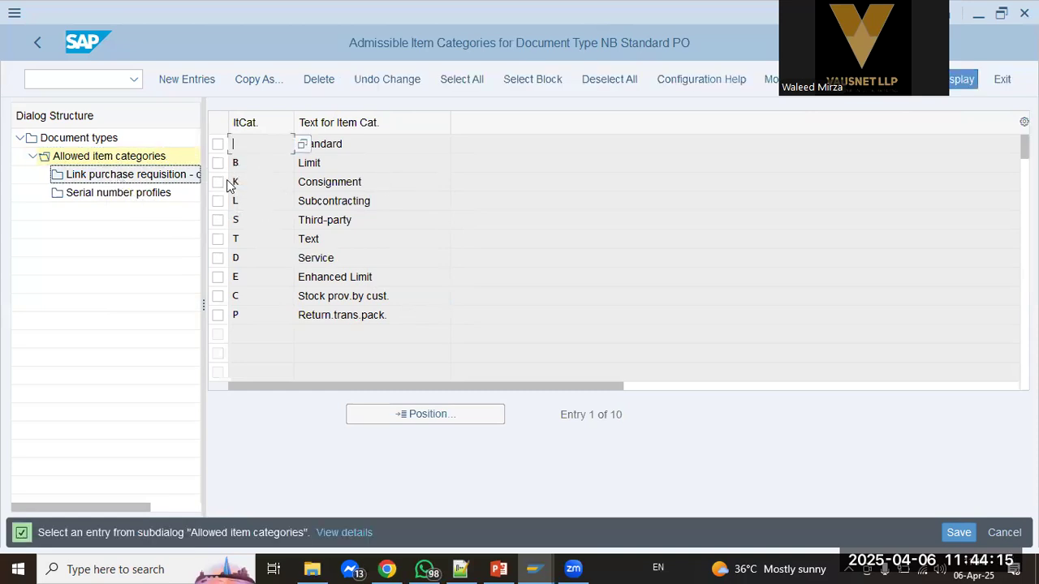
click(219, 145)
click(170, 178)
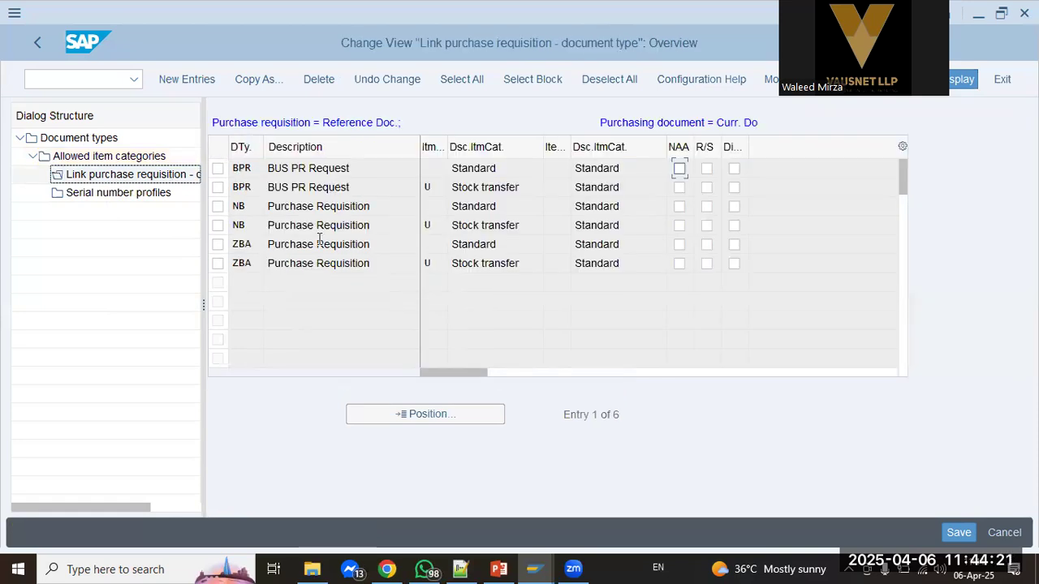
drag(372, 207, 210, 202)
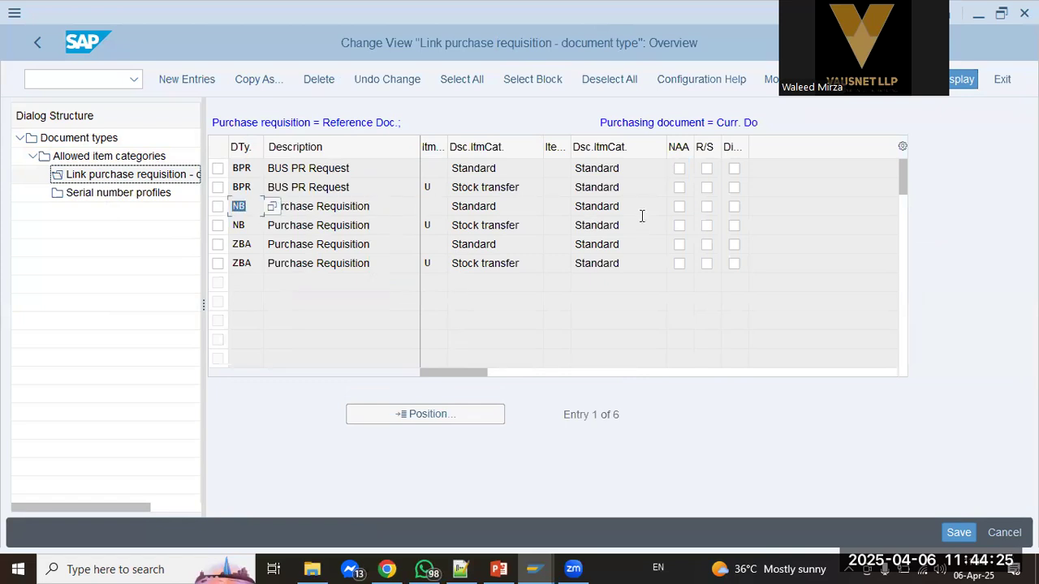
double_click(100, 195)
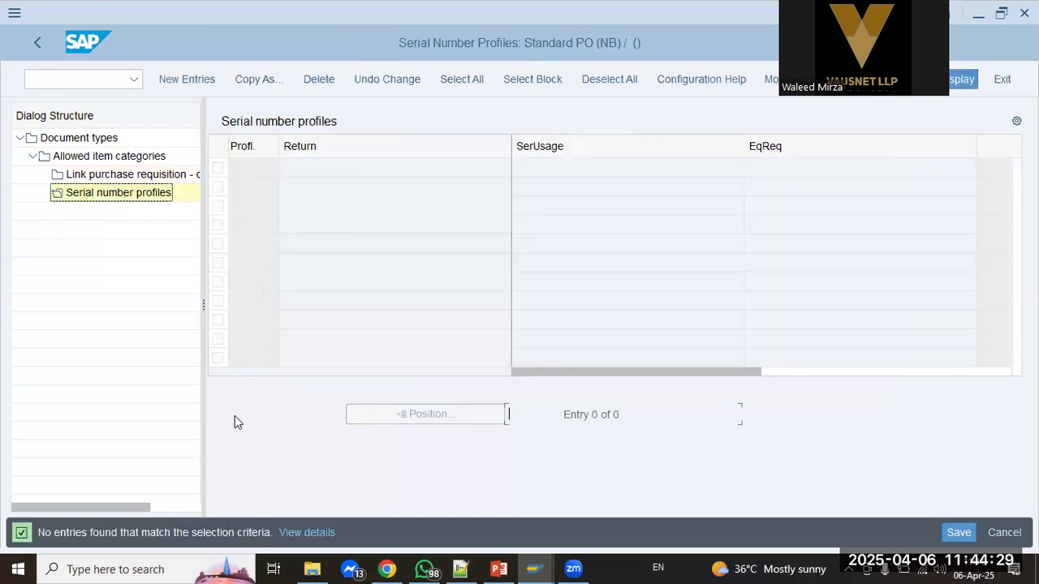
Leave the document type settings and return to Release Procedure for Purchase Orders in the IMG structure.
click(39, 42)
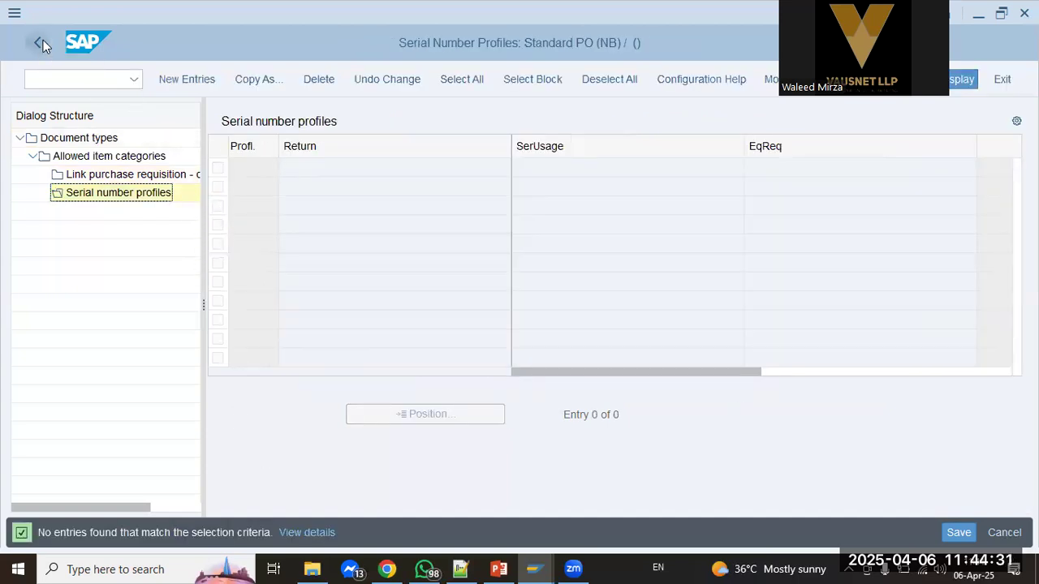
click(43, 40)
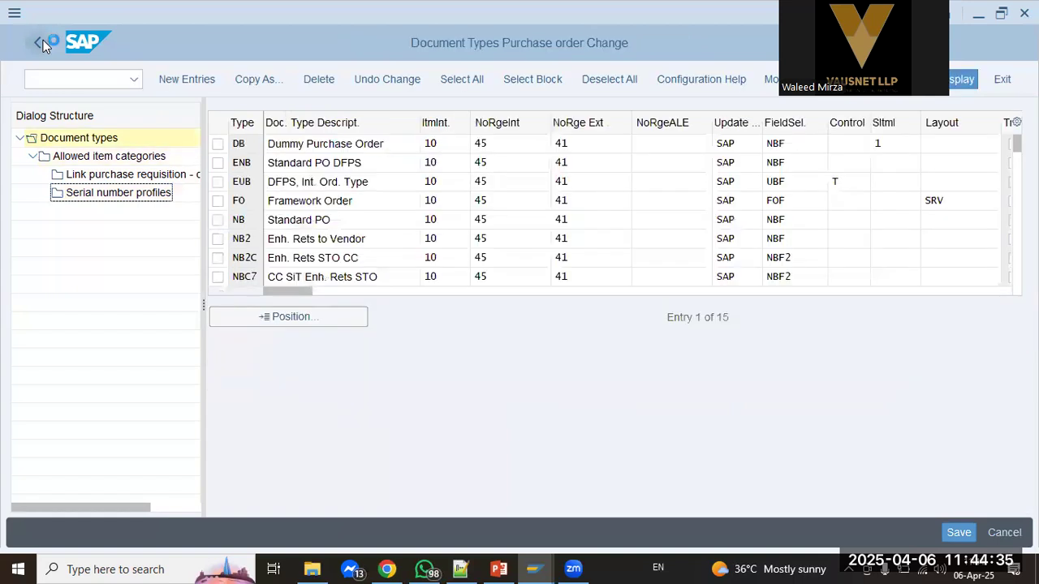
click(43, 40)
click(217, 223)
click(207, 239)
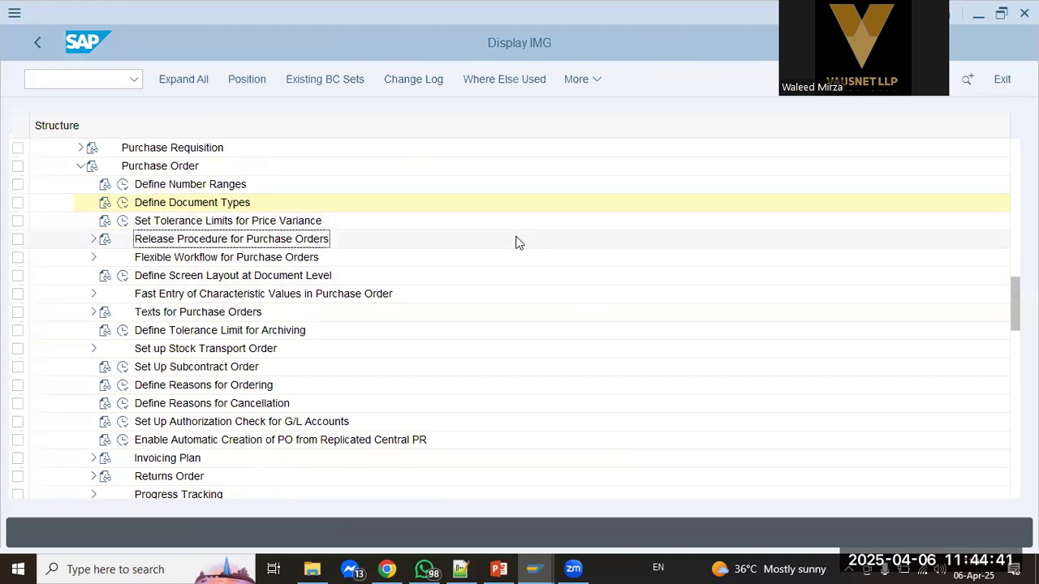
Switch to the characteristic session, save RS_DOC_TYPE_1, and start creating characteristic RS_DOC_TYPE_2.
key(alt+Tab)
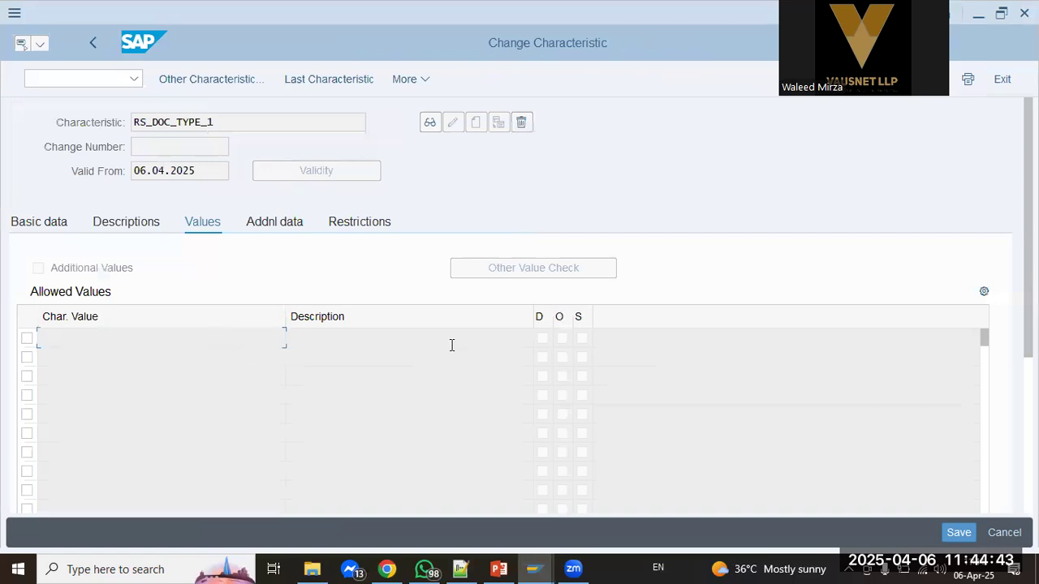
click(209, 225)
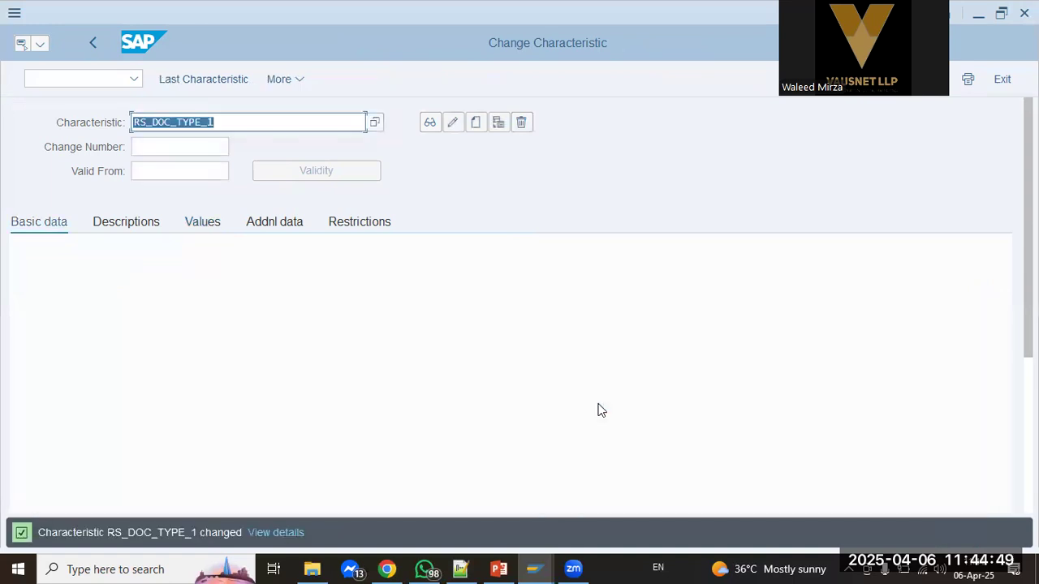
click(242, 122)
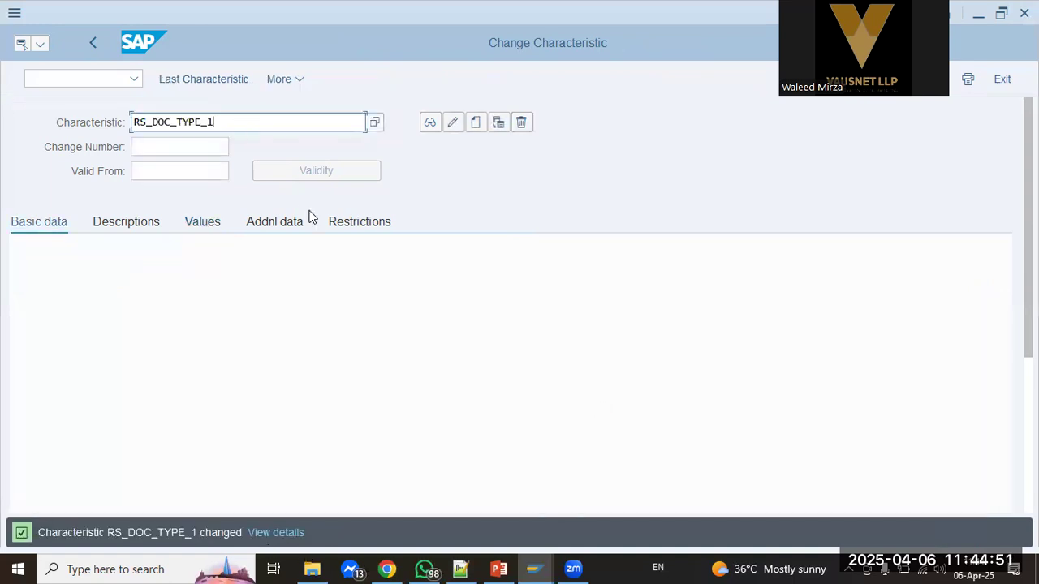
key(BackSpace)
text(2)
key(Tab)
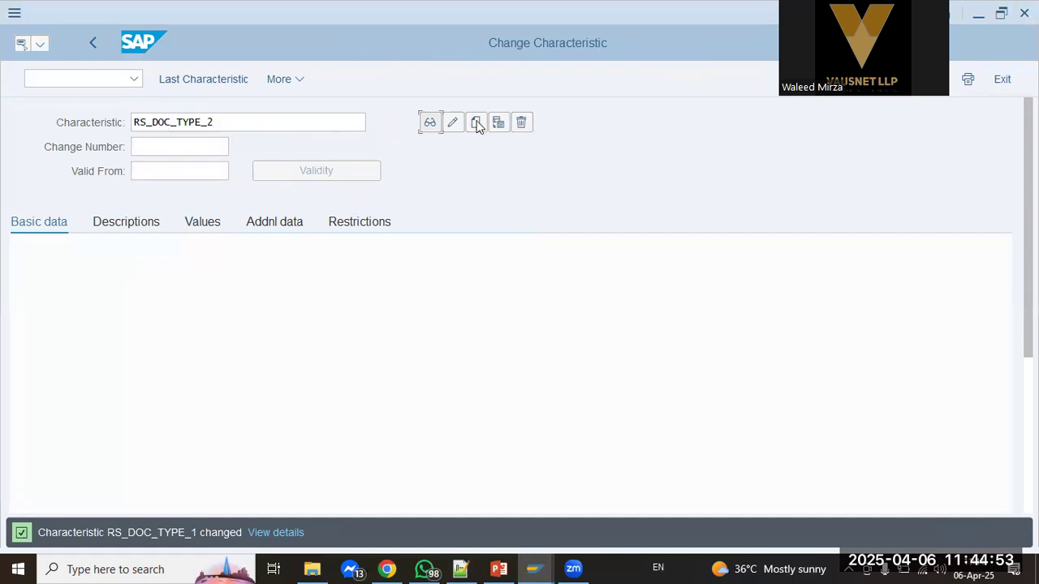
key(Return)
click(205, 288)
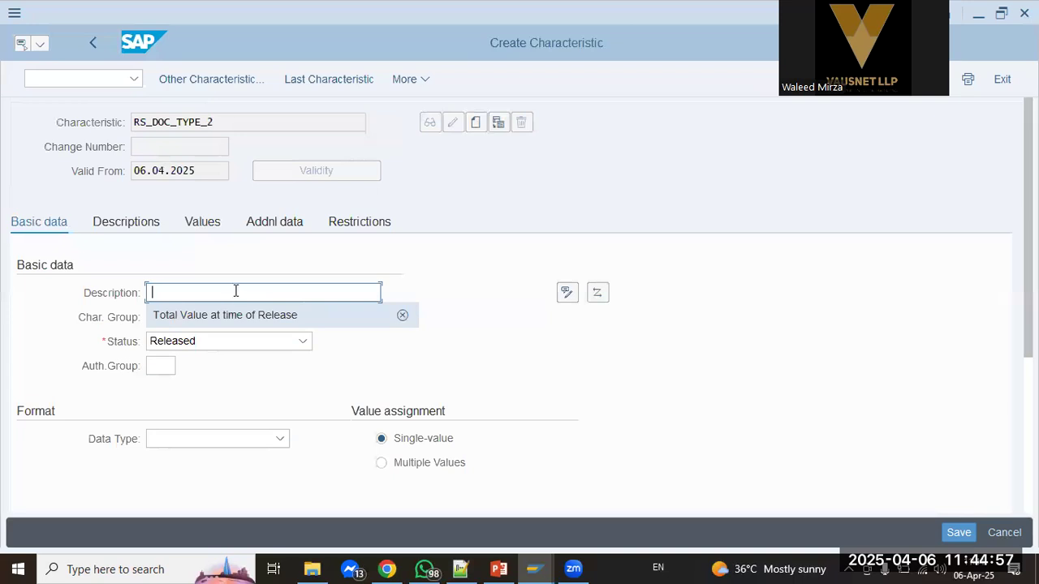
Switch to the PowerPoint lecture and look up the basic data for creating a characteristic on slide 3.
click(236, 290)
key(alt+Tab)
key(alt+Tab)
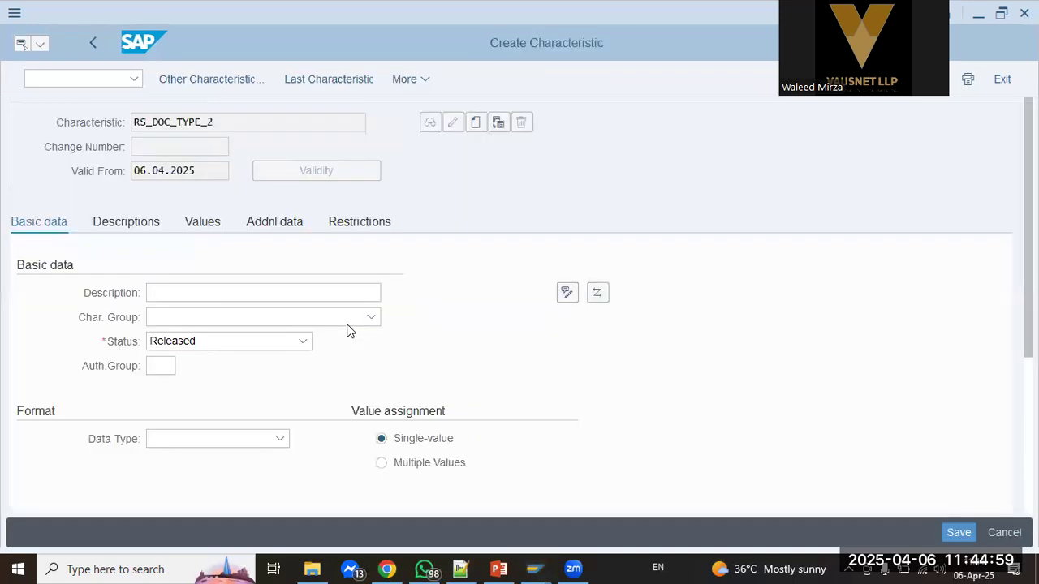
key(alt+Tab)
key(Tab)
scroll(341, 319, down, 1)
scroll(338, 317, up, 1)
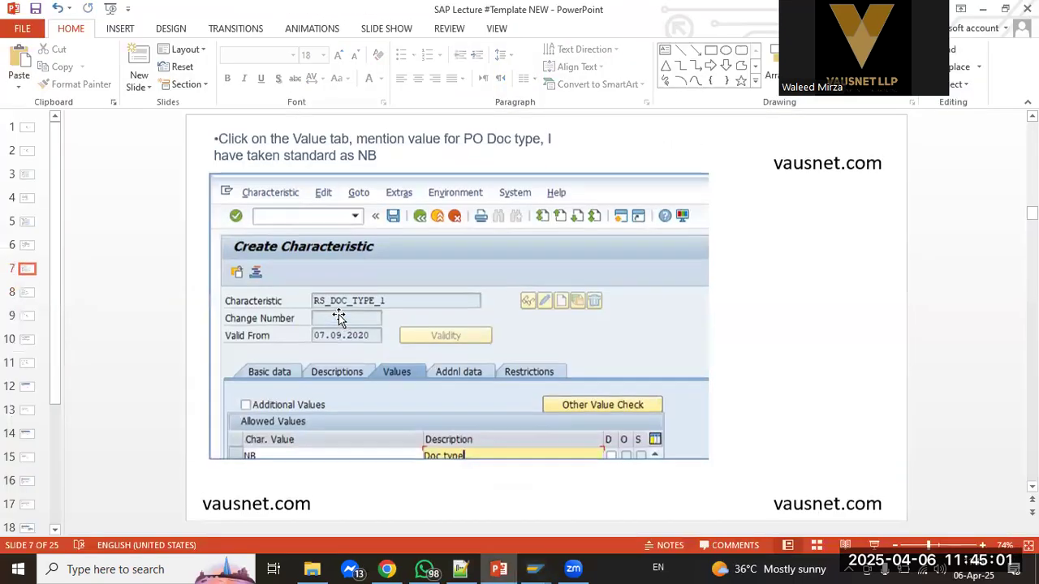
scroll(338, 317, up, 2)
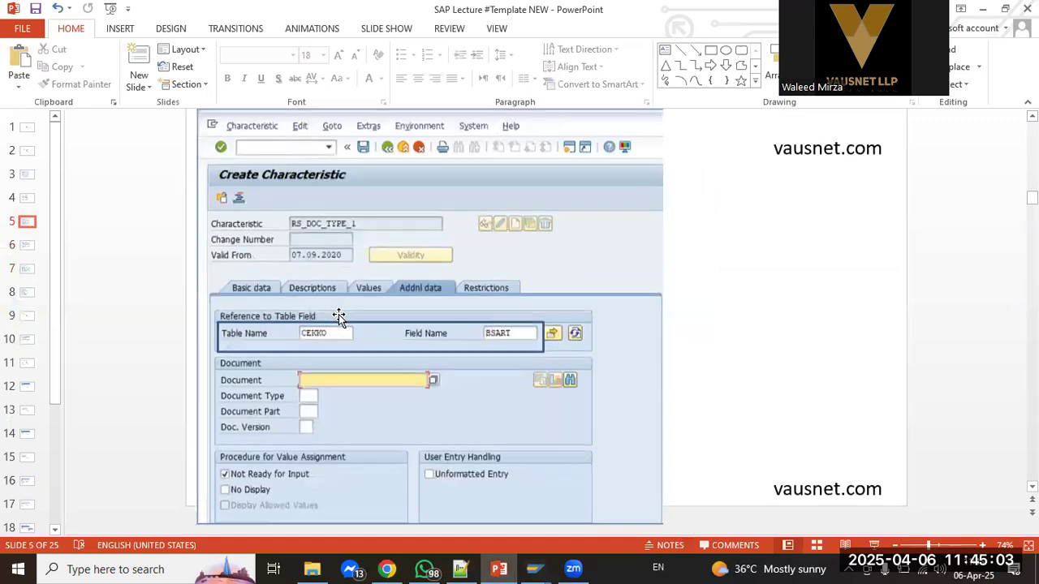
scroll(339, 314, up, 2)
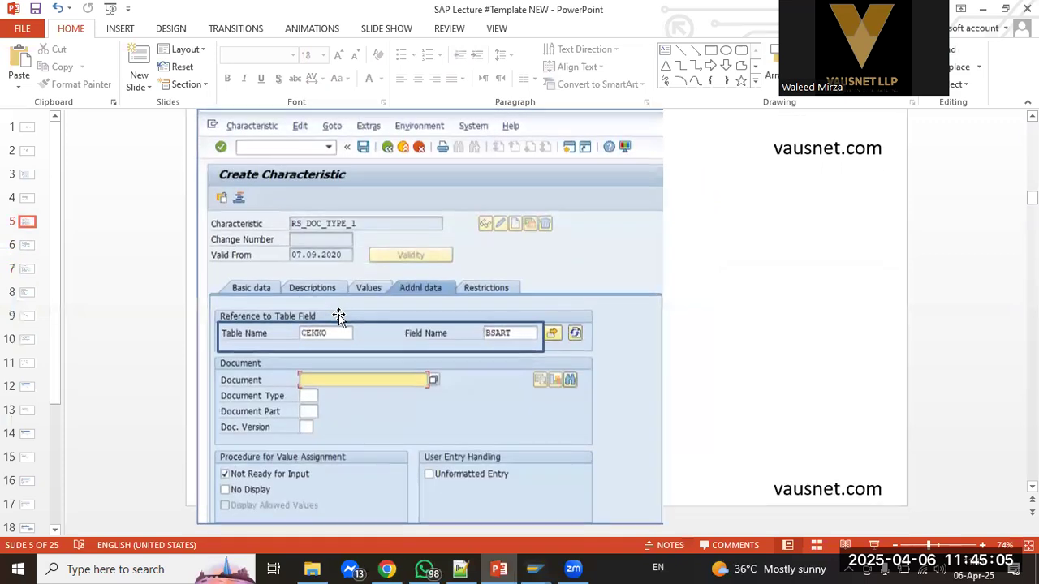
scroll(338, 314, up, 2)
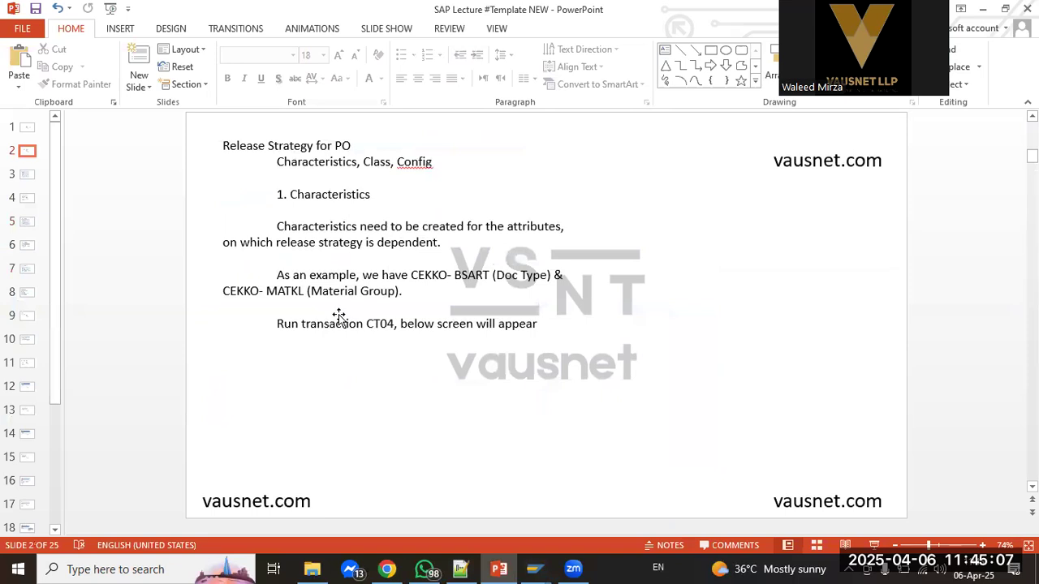
scroll(339, 317, down, 2)
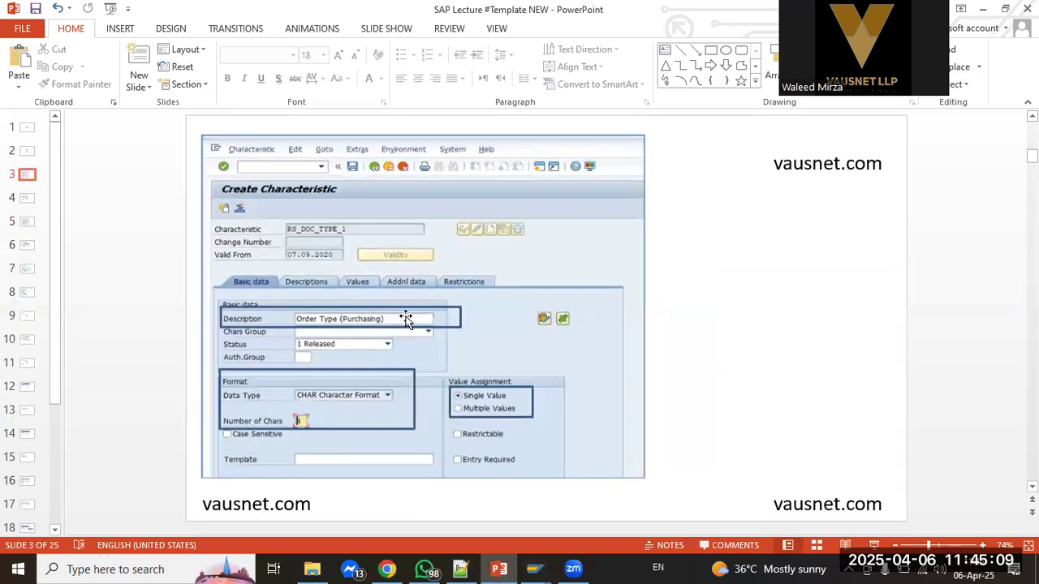
Switch back to SAP and enter RS_DOC_TYPE_2's basic data: description "Order type (Purchasing", data type Character Format, and 4 characters.
key(alt+Tab)
key(alt+Tab)
key(alt+Tab)
key(Tab)
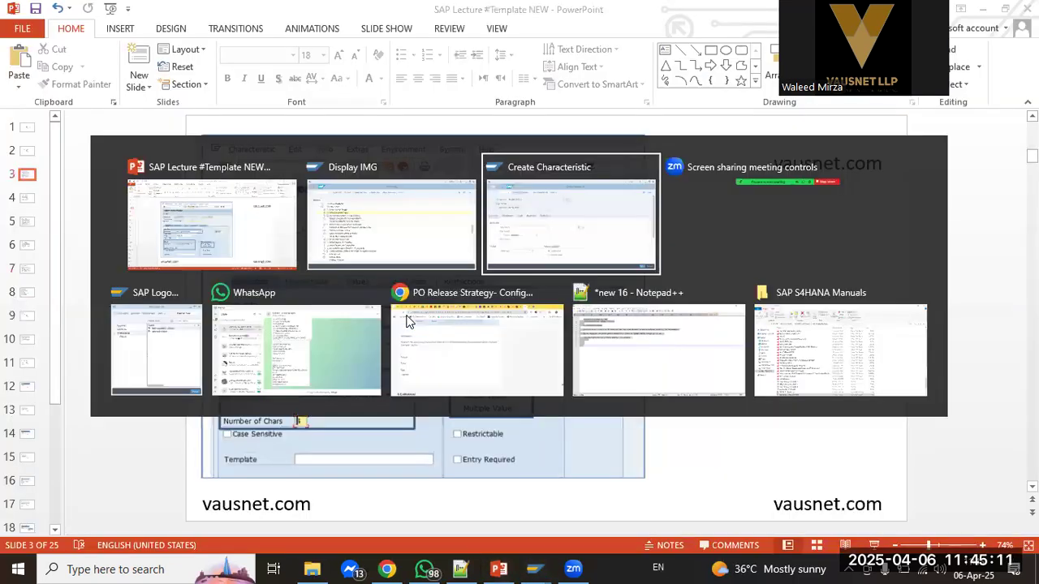
text(Order type (Purchasing)
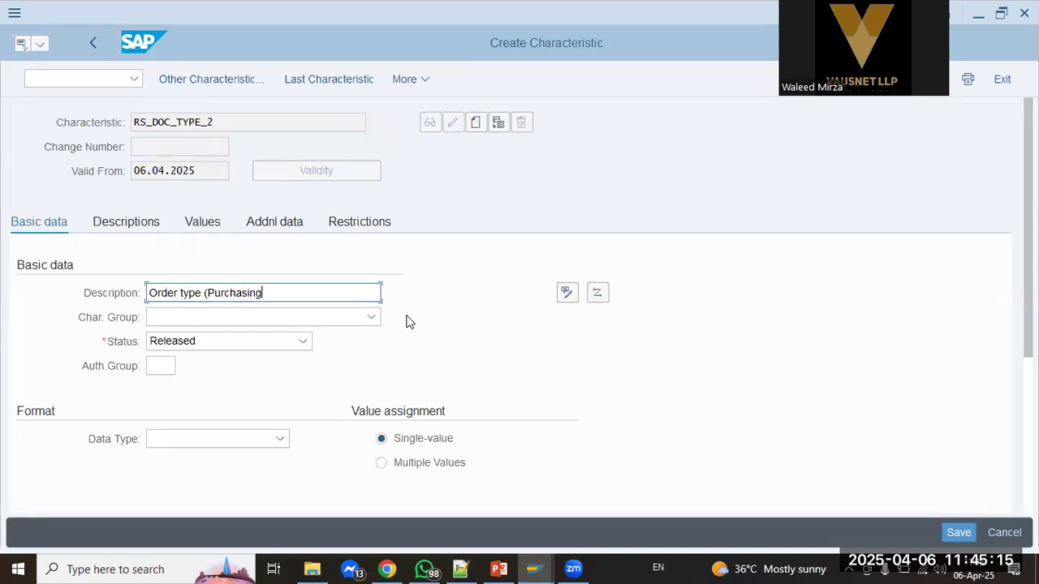
click(228, 446)
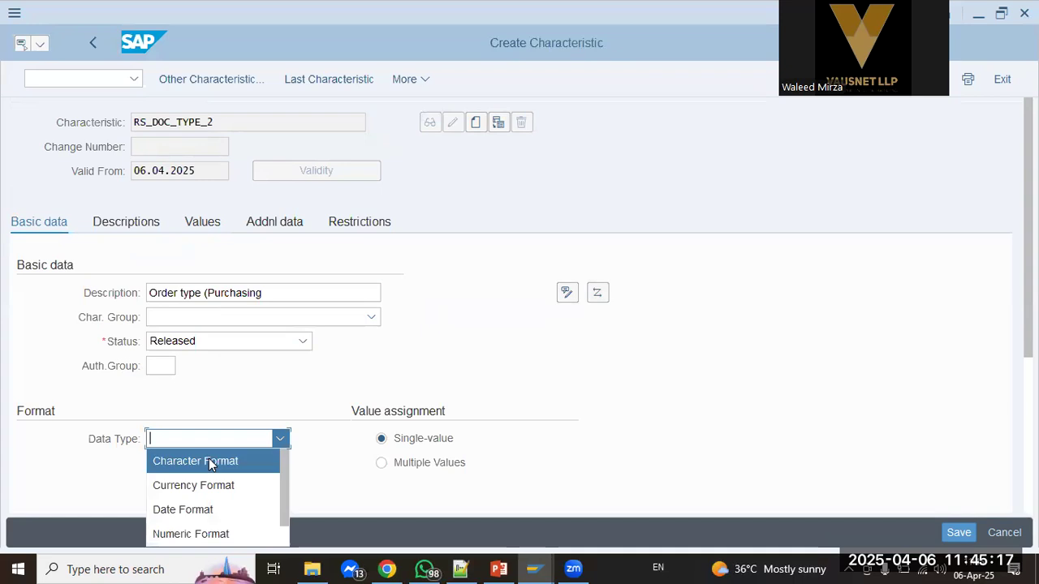
click(214, 461)
text(5)
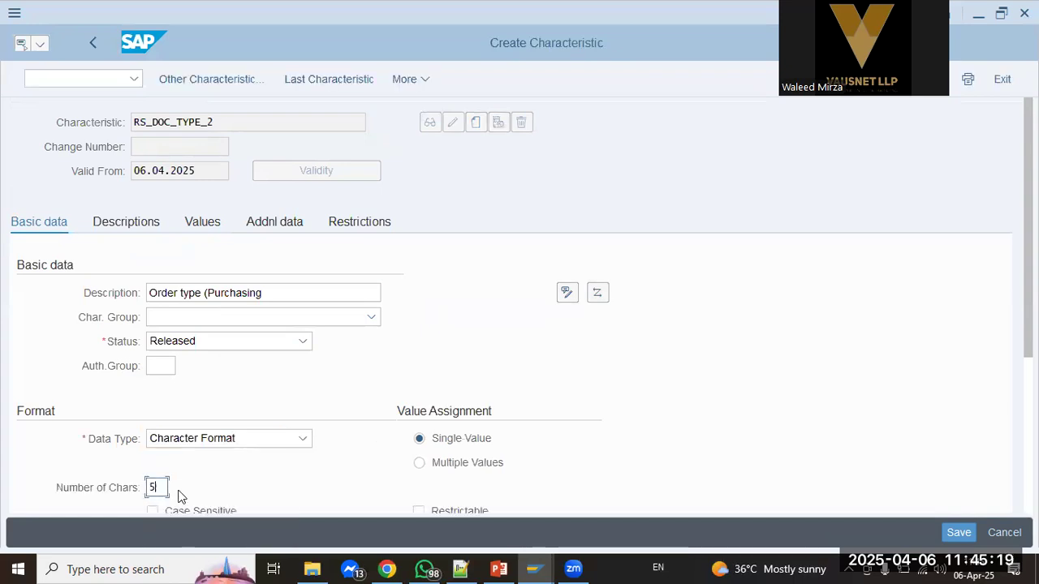
key(BackSpace)
text(4)
key(Tab)
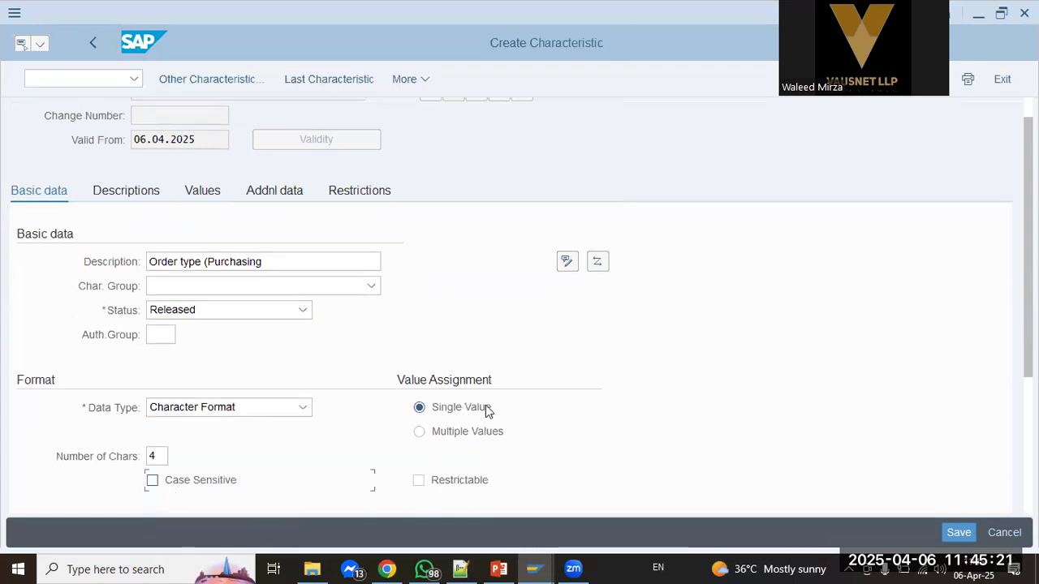
click(274, 195)
click(190, 292)
text(cekko)
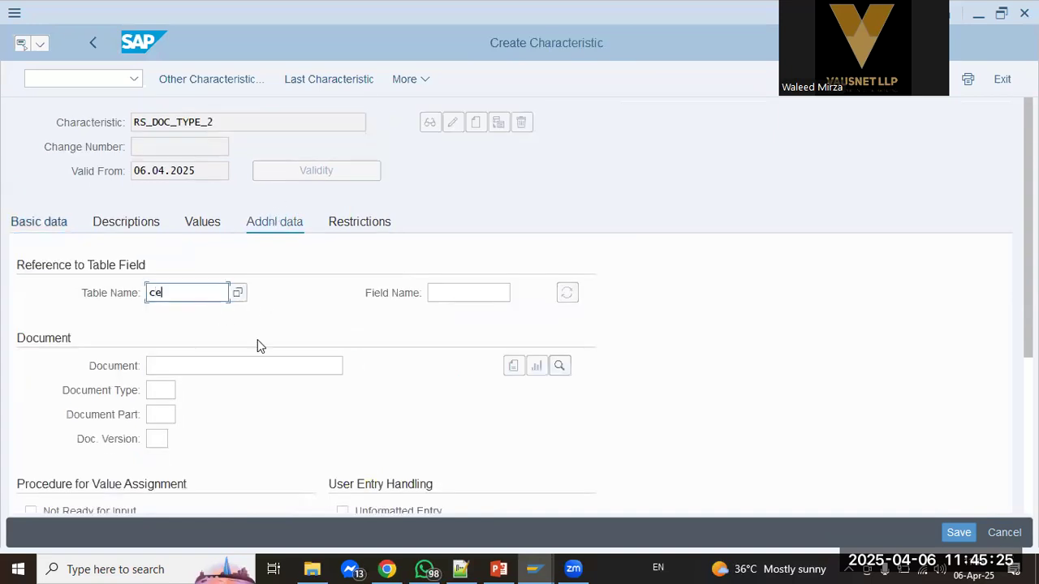
key(BackSpace)
key(BackSpace)
key(BackSpace)
key(BackSpace)
key(BackSpace)
Open the allowed values of RS_DOC_TYPE_2, then switch to PowerPoint and consult lecture slides 4 to 6.
click(210, 226)
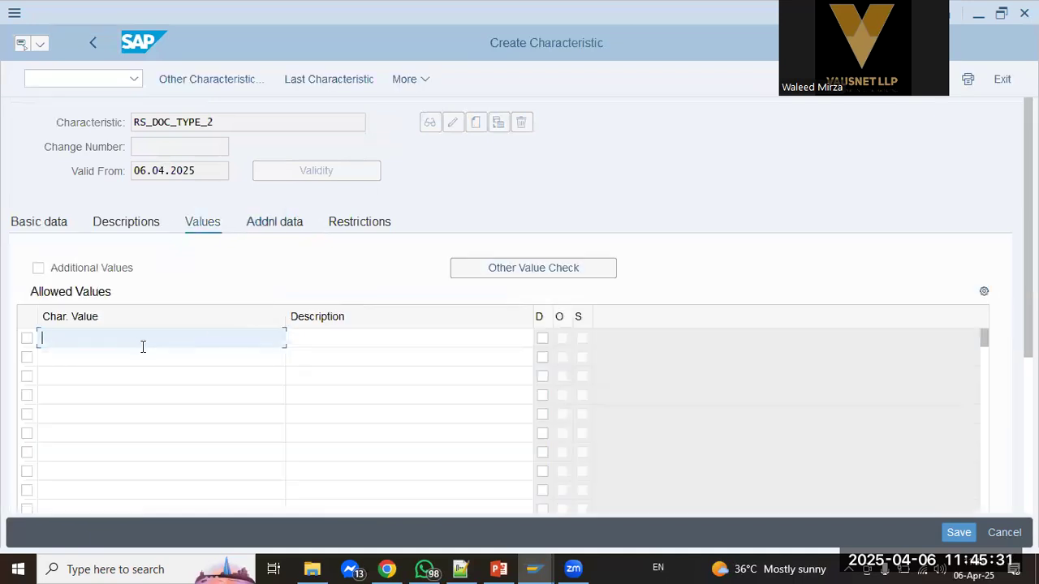
key(alt+Tab)
click(27, 200)
click(23, 224)
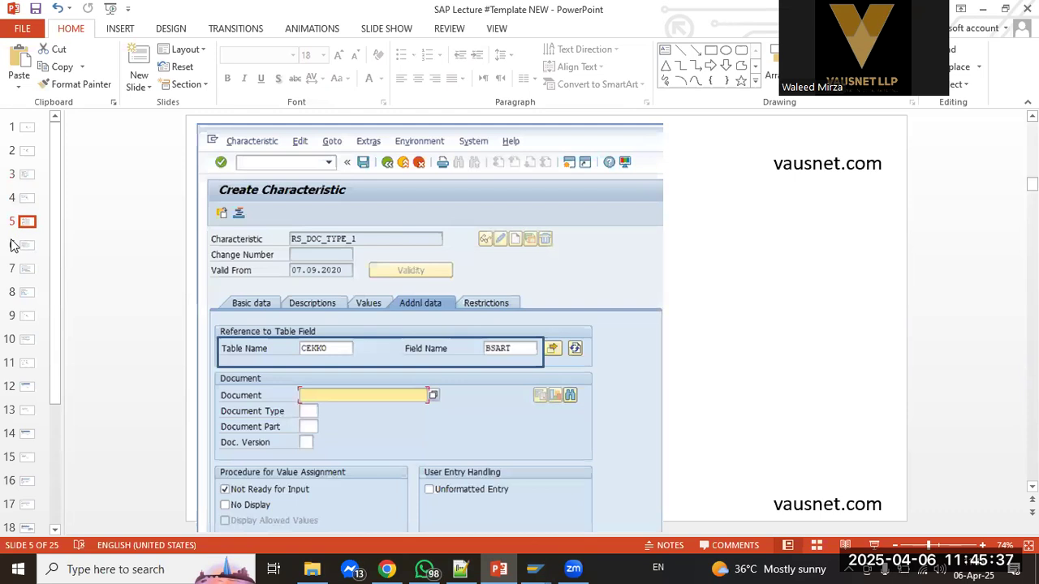
click(23, 248)
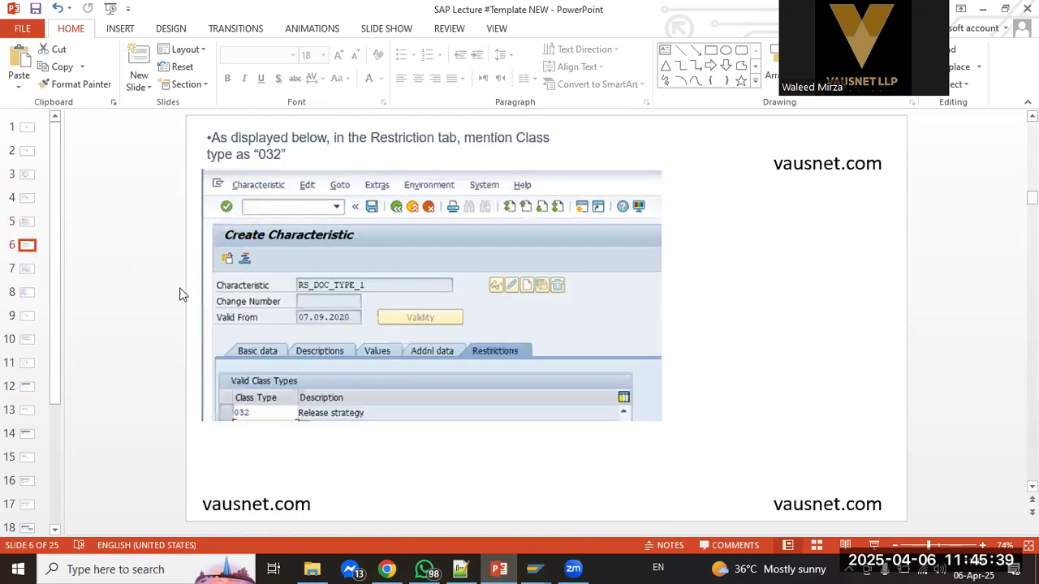
Switch back to SAP and enter 032 with description Release Strategy as an allowed value of RS_DOC_TYPE_2.
key(alt+Tab)
text(03)
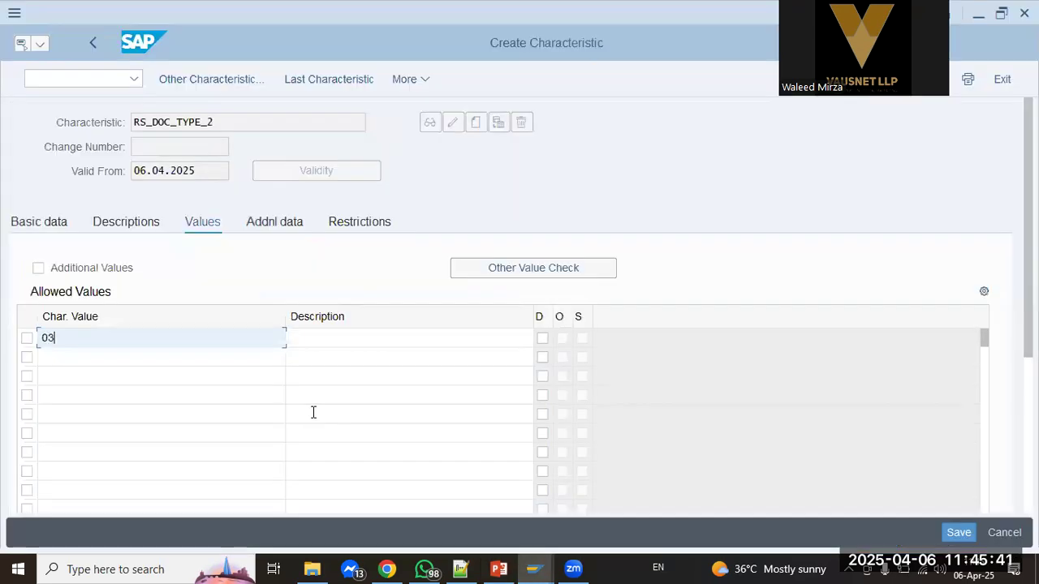
key(Tab)
text(Release )
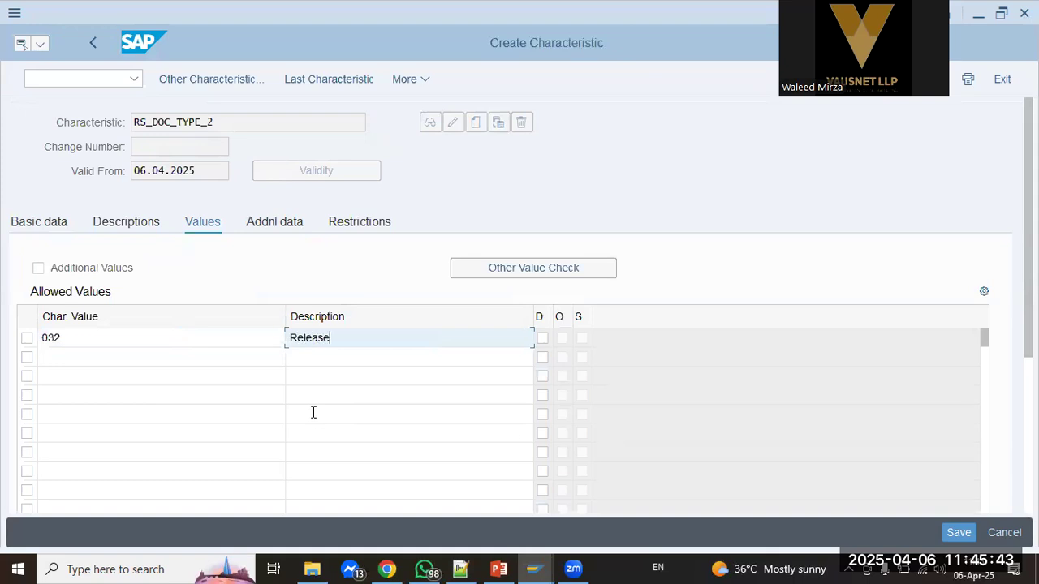
text(Strategy)
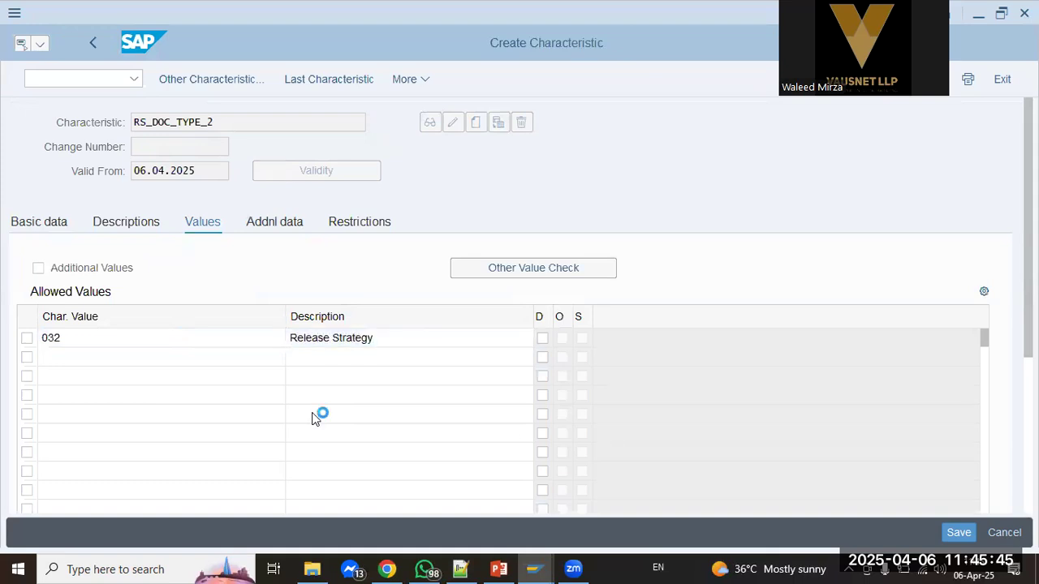
key(shift+Tab)
key(Return)
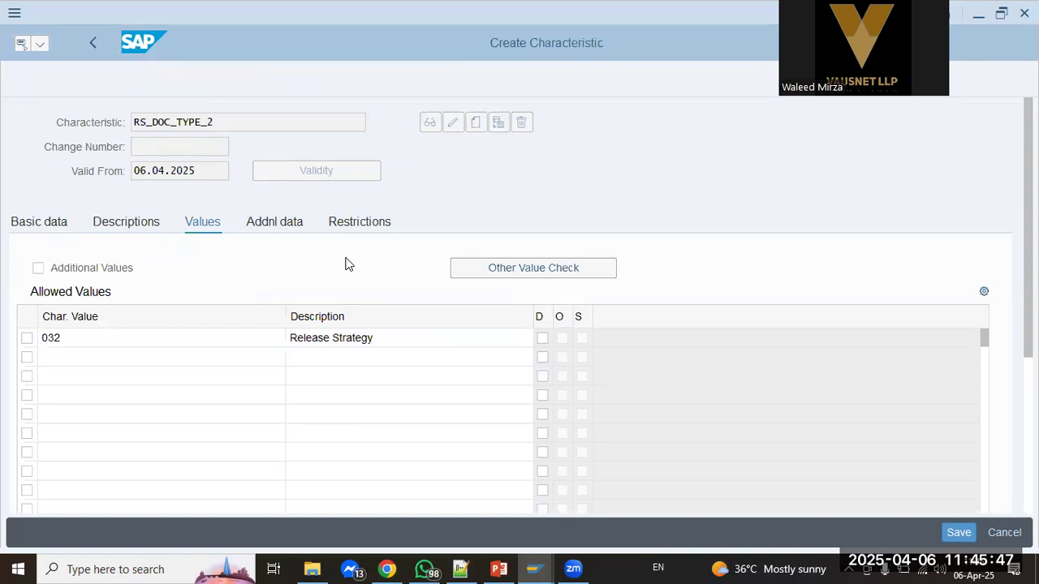
In the additional data of RS_DOC_TYPE_2, set the table field reference to table CEKKO and field BSART.
click(164, 298)
text(cekko)
key(Tab)
text(bas)
key(BackSpace)
key(BackSpace)
text(sart)
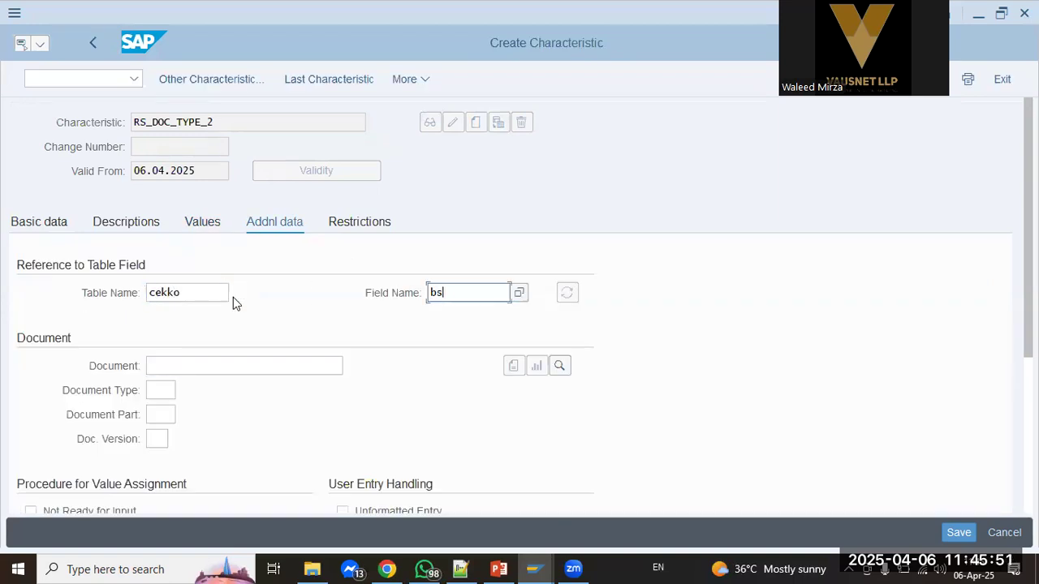
key(Tab)
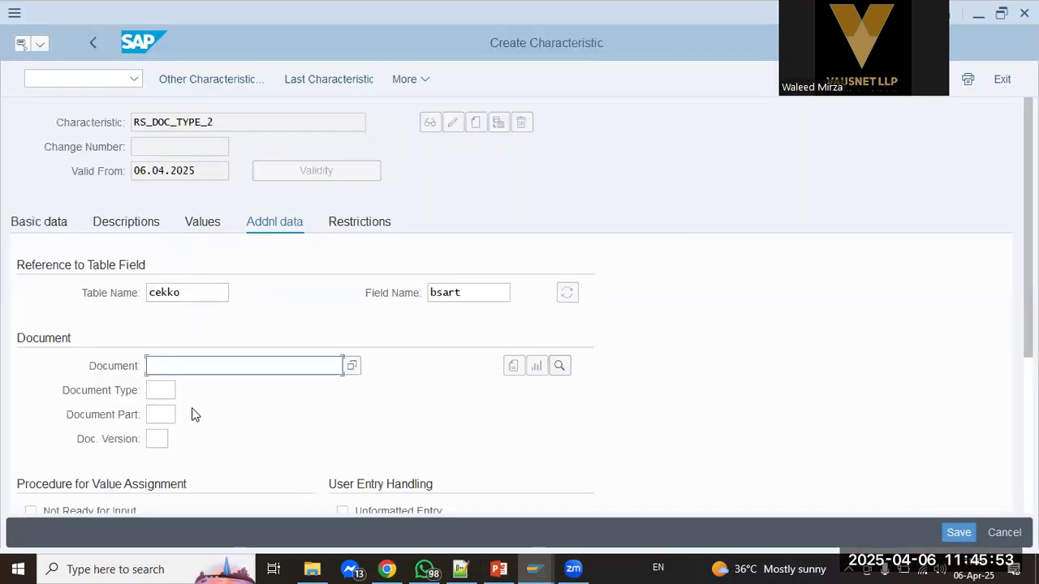
Mark the characteristic as Not Ready for Input, confirm the table reference, and save RS_DOC_TYPE_2.
scroll(193, 415, down, 1)
click(132, 489)
scroll(286, 410, down, 2)
key(space)
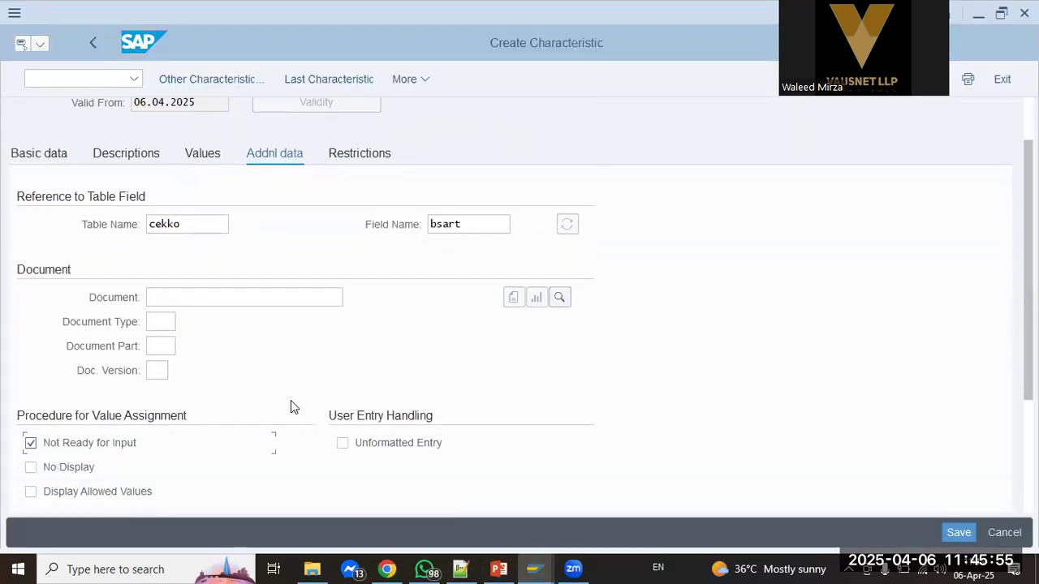
key(Return)
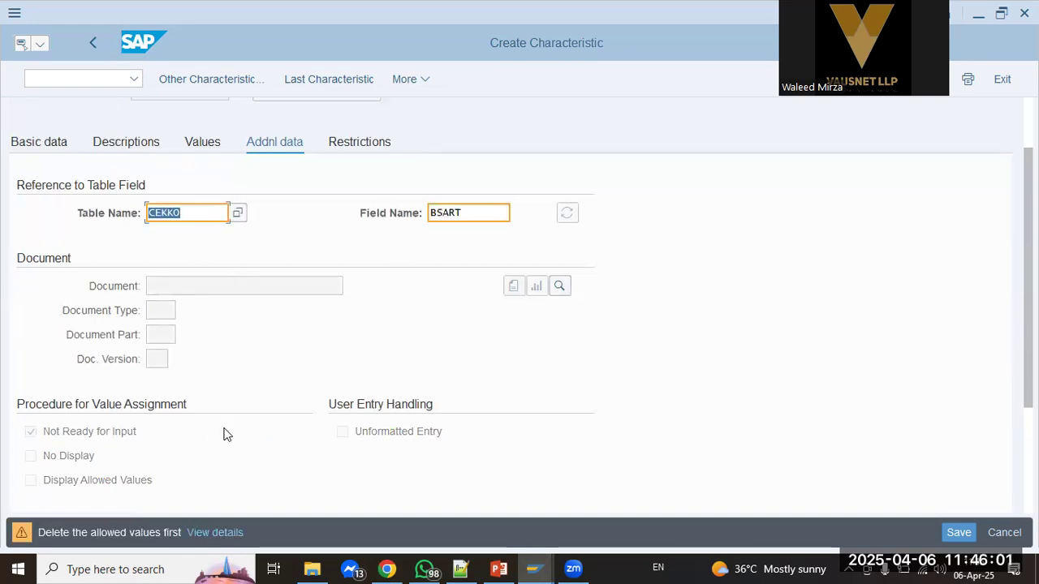
click(960, 533)
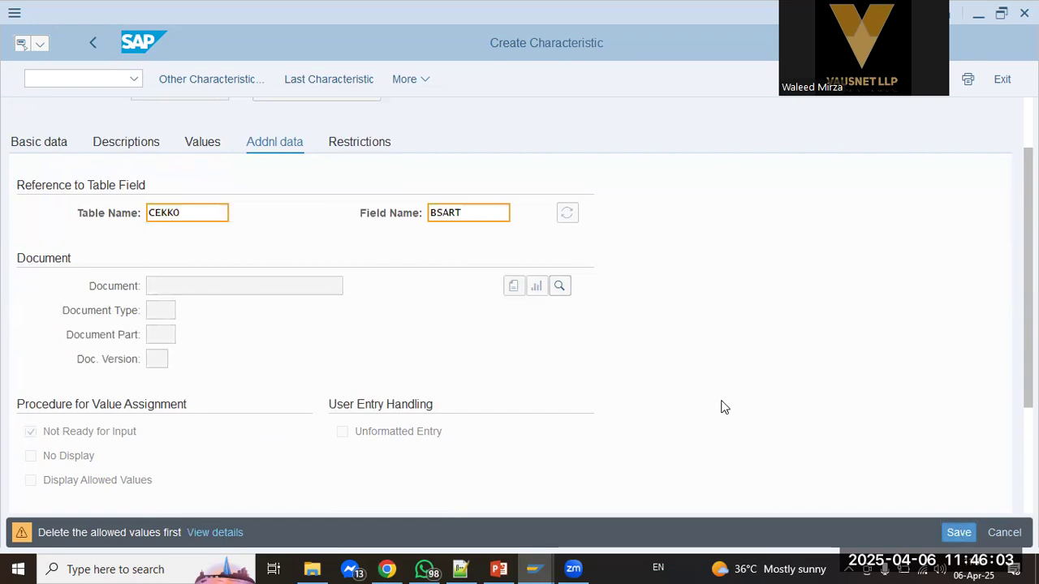
key(Return)
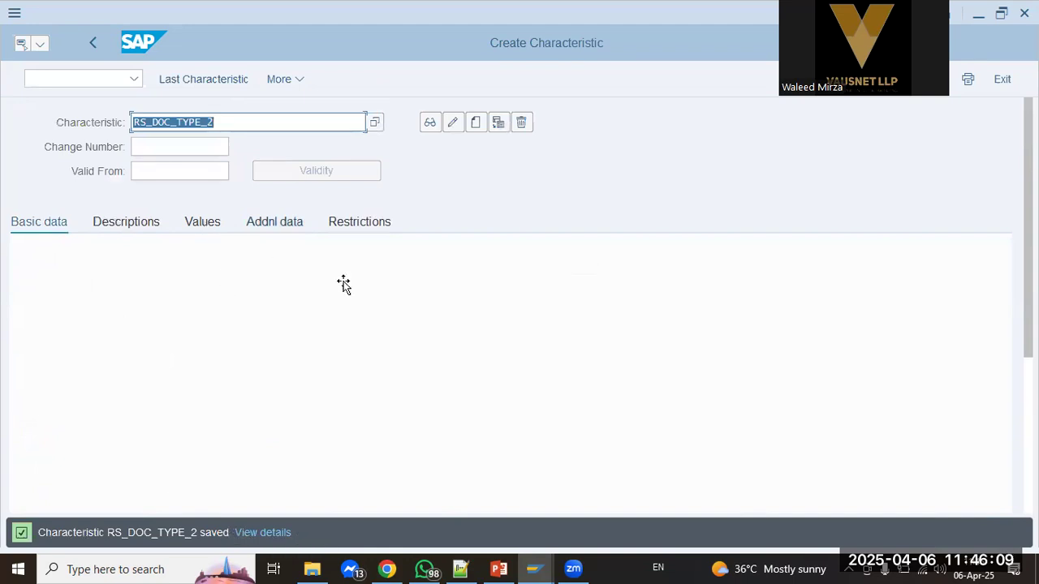
Check slide 7 of the PowerPoint lecture, then return to SAP and open RS_DOC_TYPE_2's allowed values for changing.
key(alt+Tab)
click(27, 269)
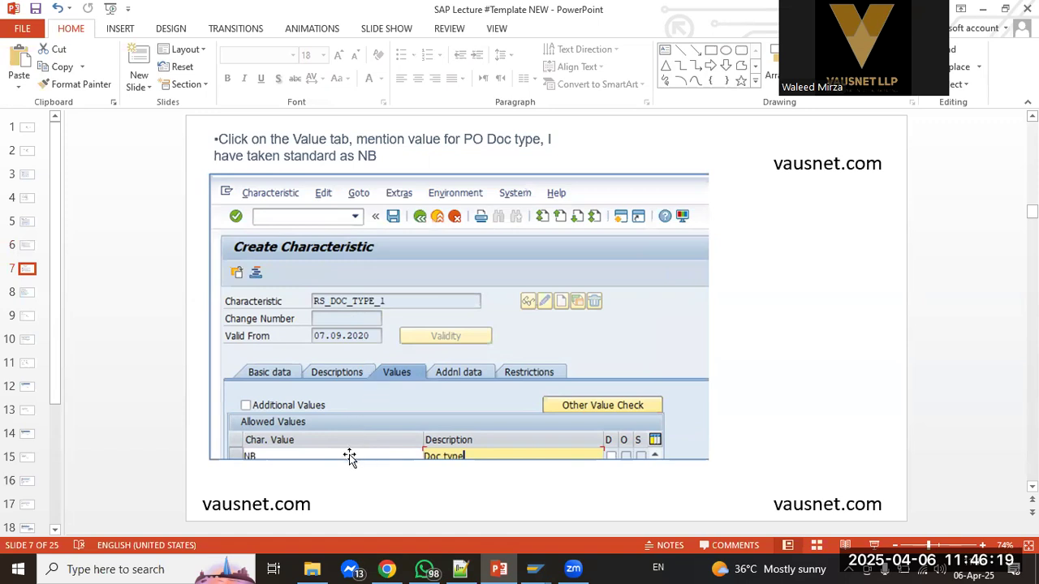
key(alt+Tab)
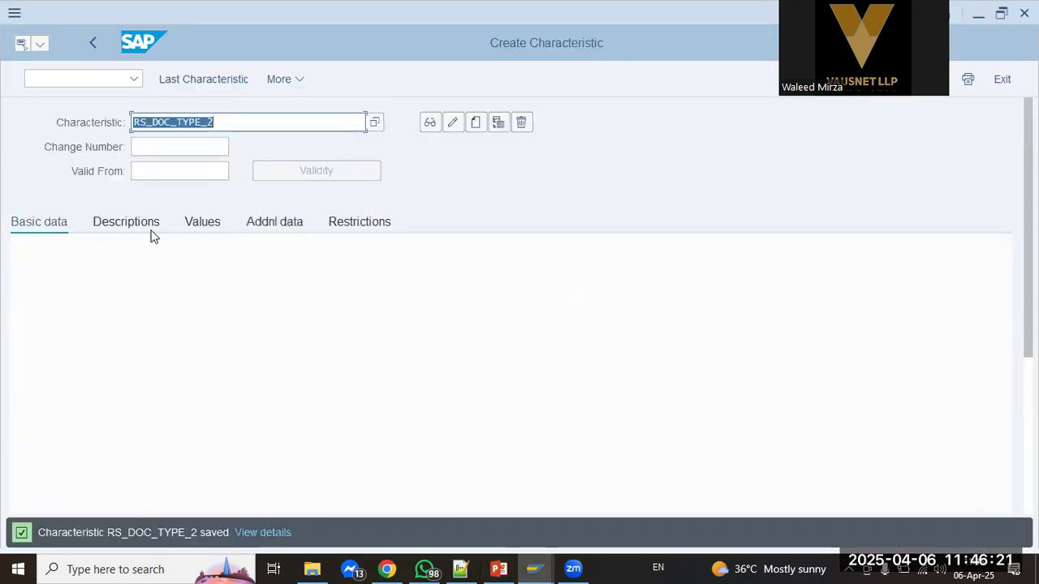
click(451, 123)
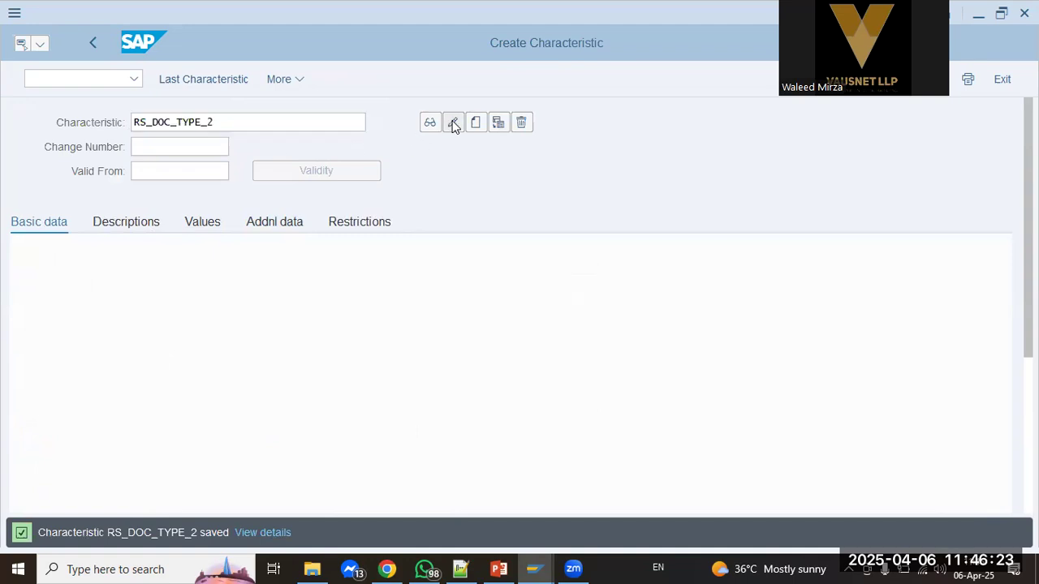
click(203, 225)
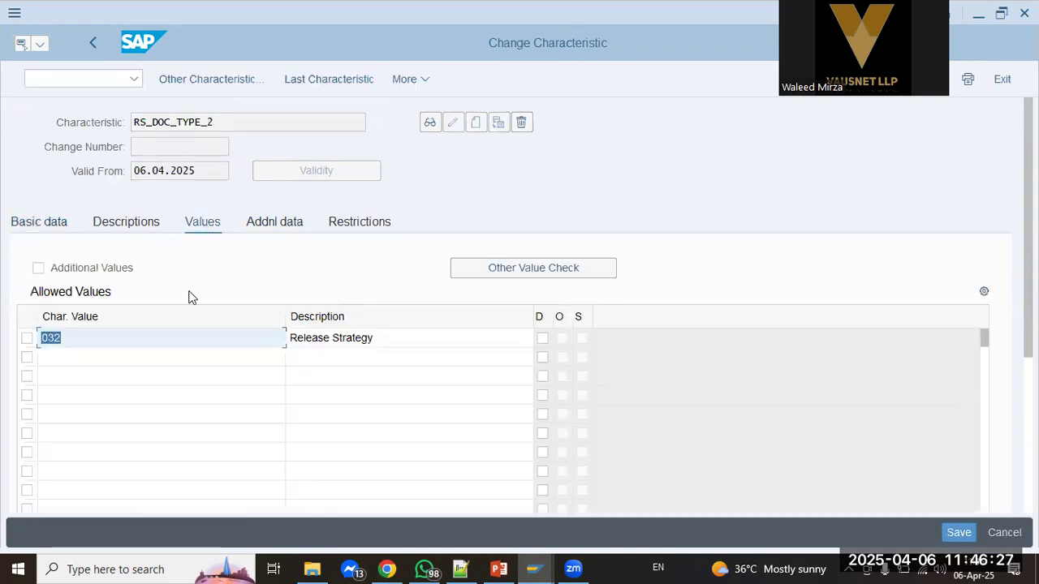
Switch to PowerPoint to look up the class type restriction on slide 6, and return to the characteristic in SAP.
key(alt+Tab)
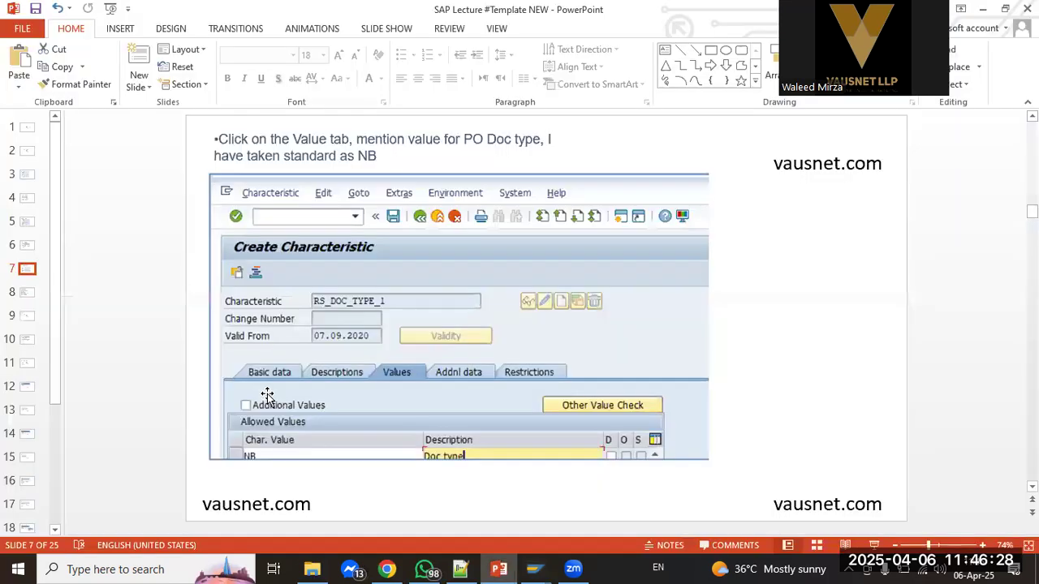
click(26, 244)
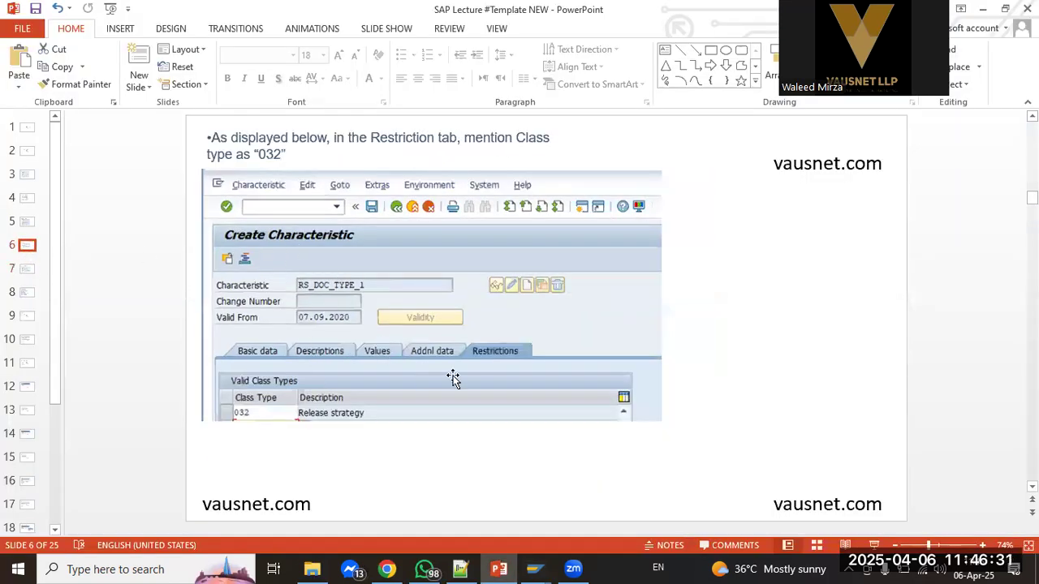
key(alt+Tab)
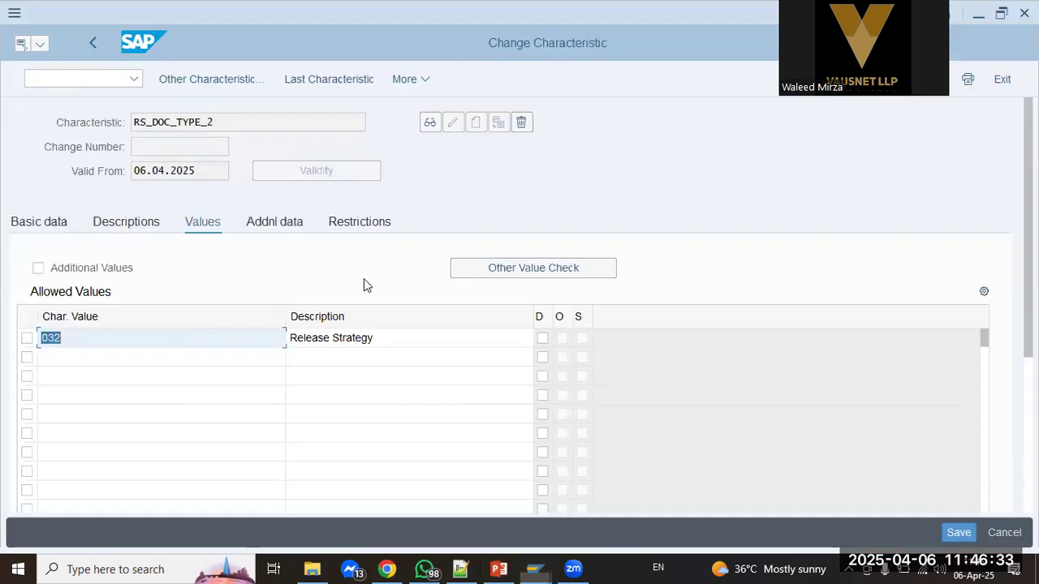
key(alt+Tab)
key(alt+Tab)
Replace the allowed value 032 of RS_DOC_TYPE_2 with nb, described as Document type.
text(nb)
key(Tab)
text(Document type)
key(Return)
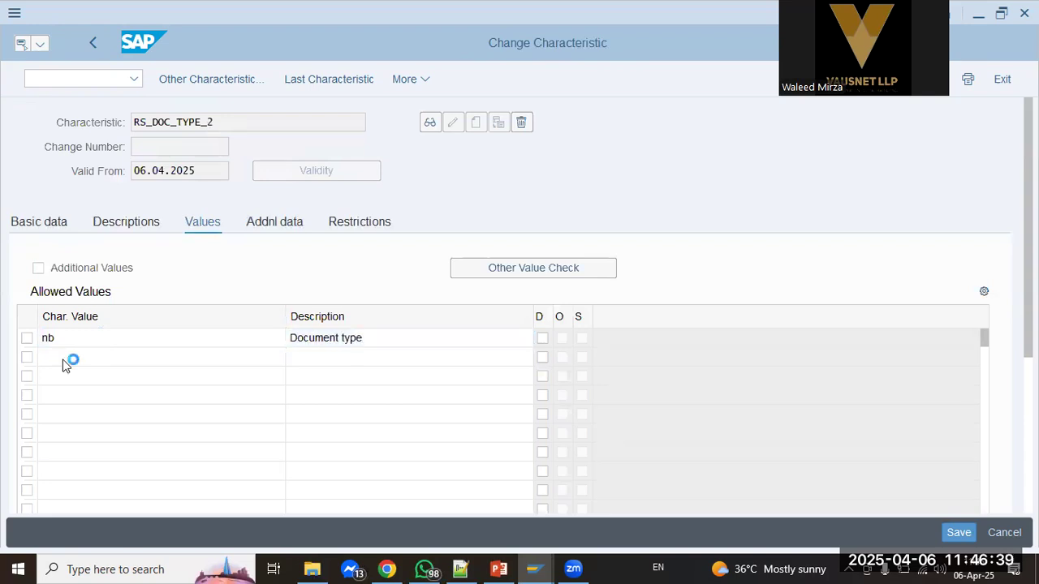
Restrict RS_DOC_TYPE_2 to class type 032 and save the changed characteristic.
click(362, 227)
text(032)
key(Return)
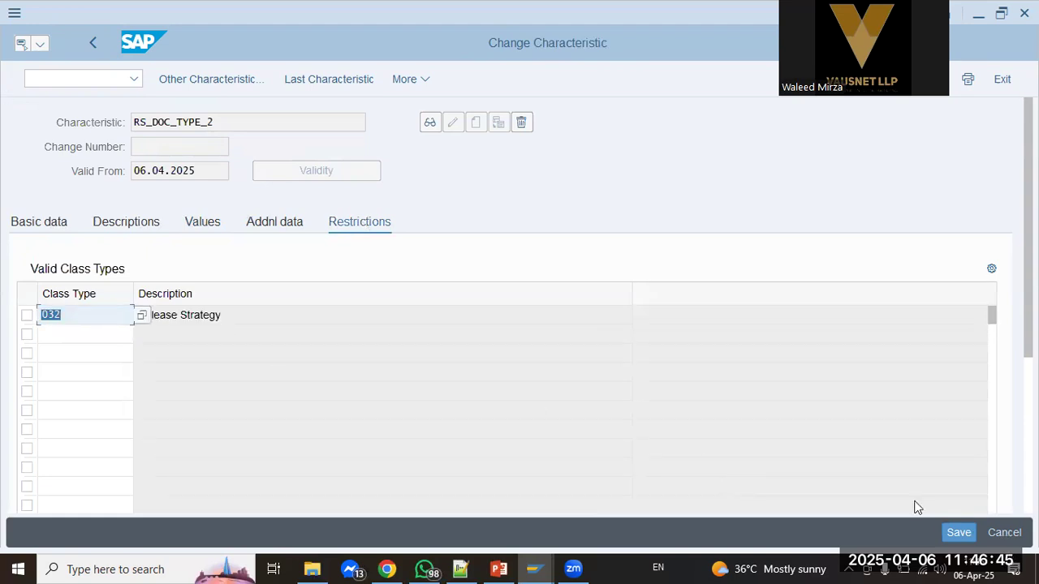
click(961, 534)
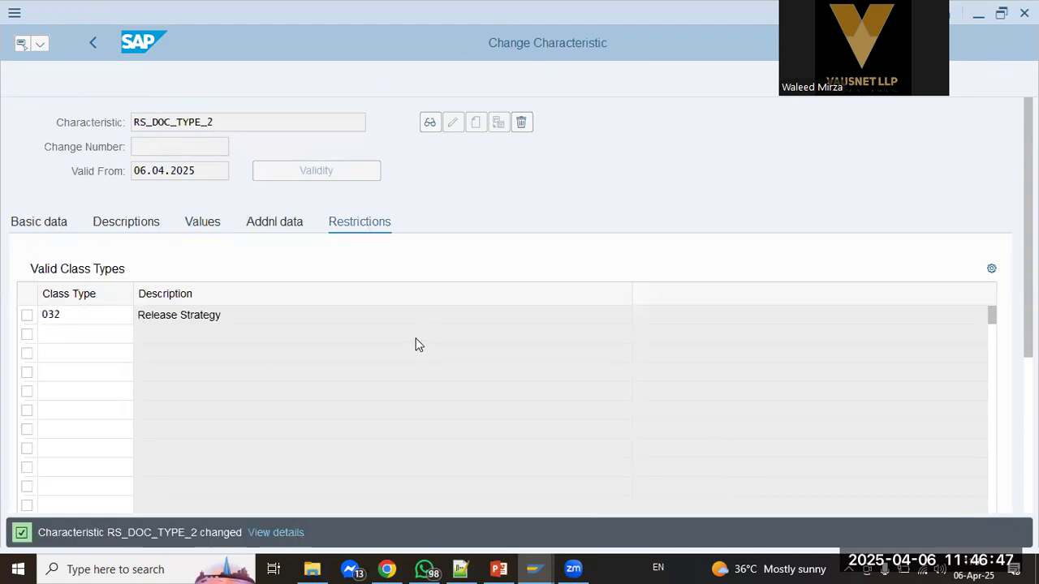
Switch to the PowerPoint lecture and look up the material group characteristic on slide 8, after reviewing slide 7.
key(alt+Tab)
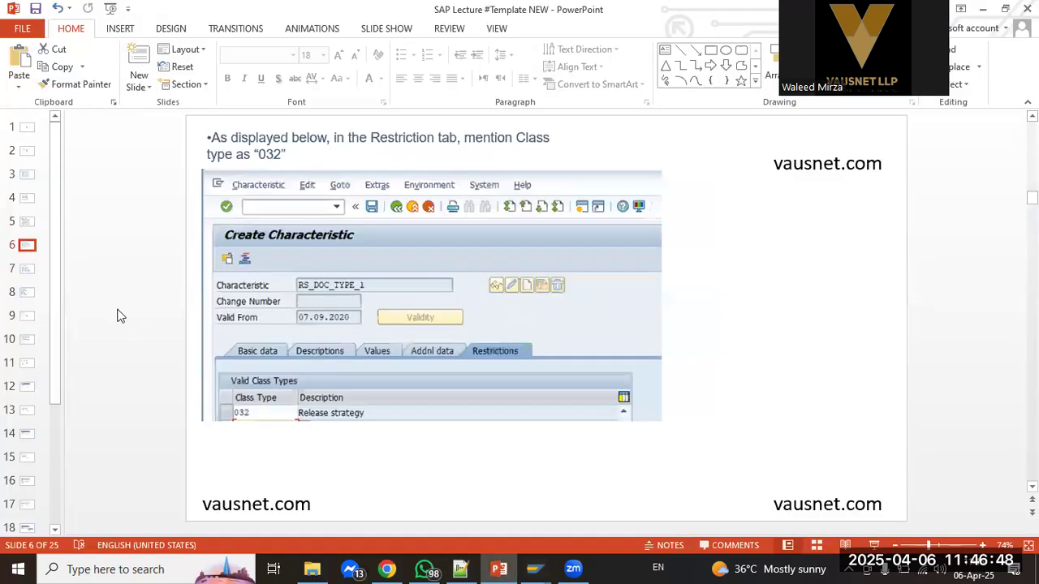
click(31, 270)
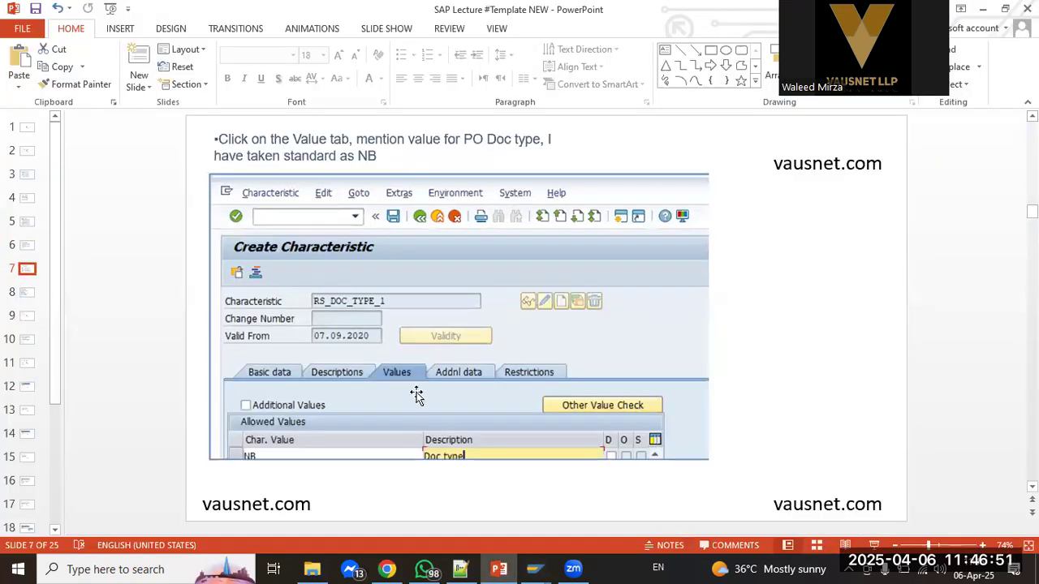
click(28, 296)
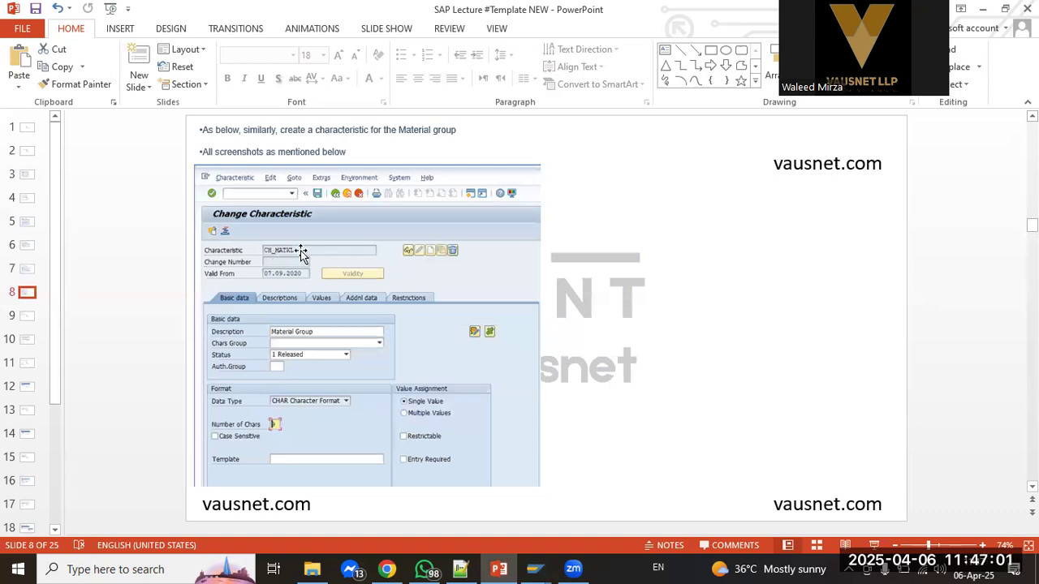
Switch back to SAP and start creating a new characteristic named Char_Matkl_1.
key(alt+Tab)
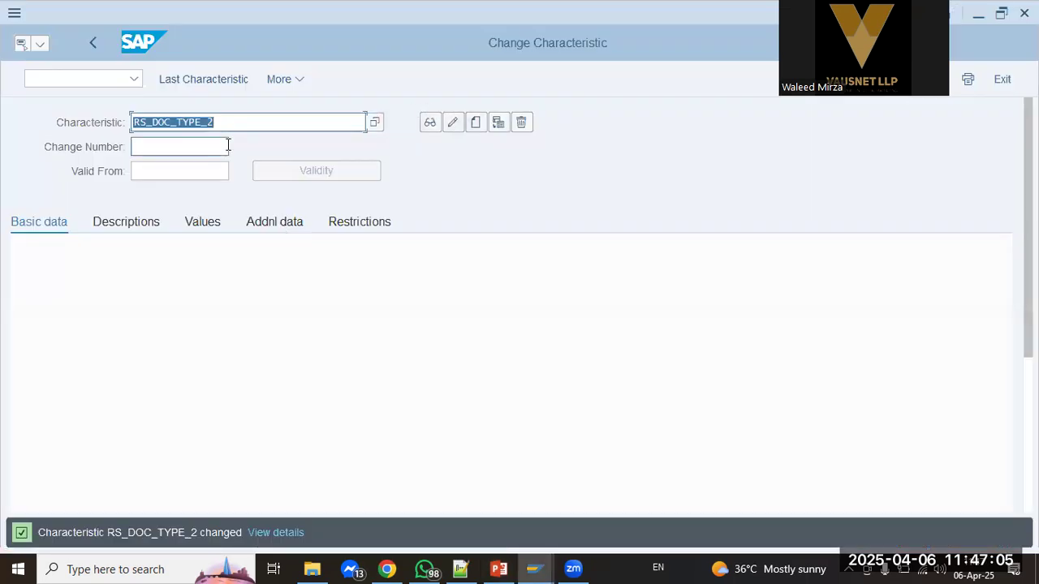
text(Char_Matkl_1)
key(Tab)
key(Tab)
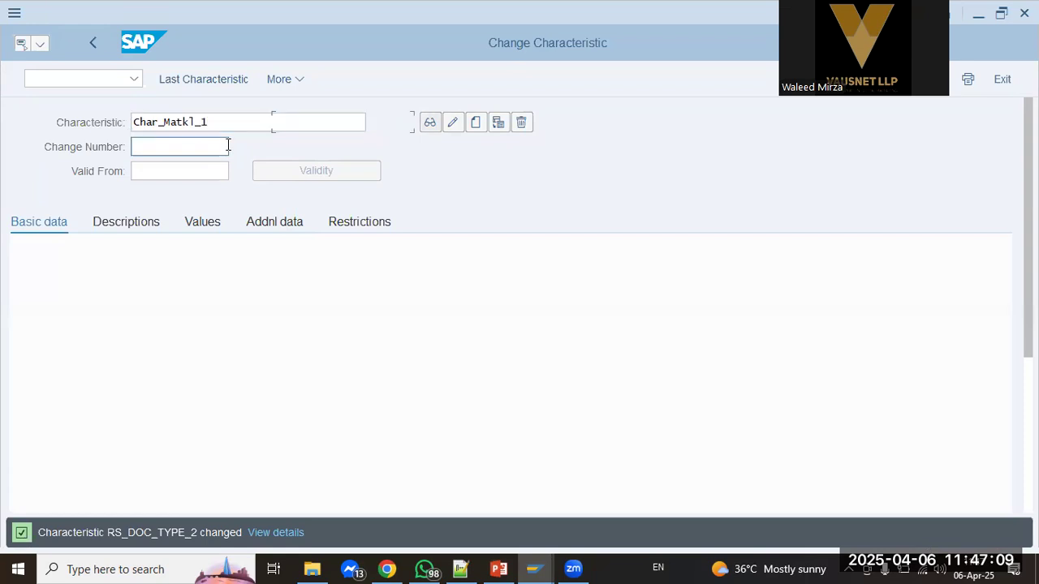
click(475, 123)
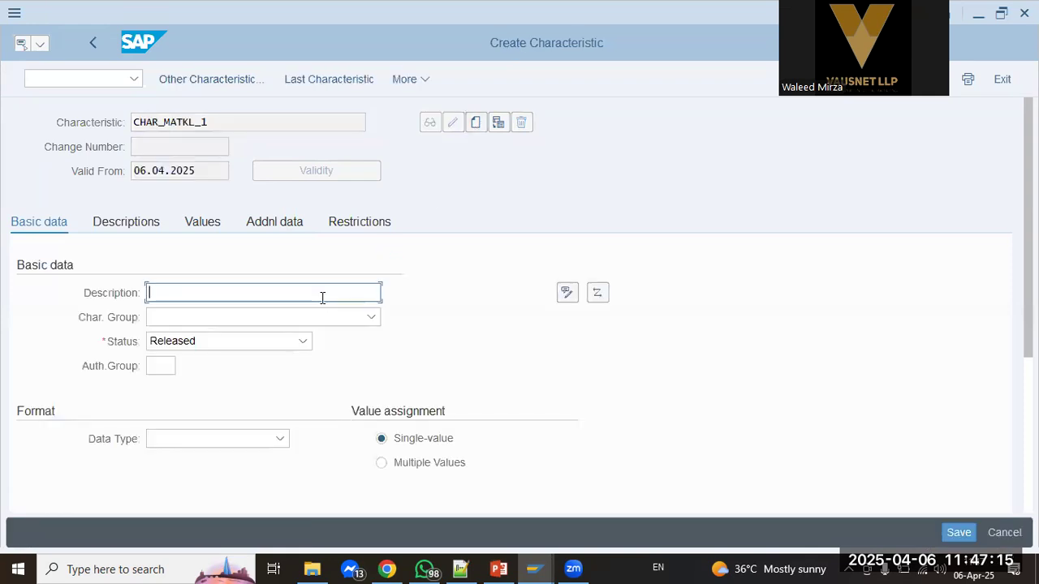
Enter Material Group as the description of characteristic CHAR_MATKL_1.
key(alt+Tab)
key(alt+Tab)
text(Material Group)
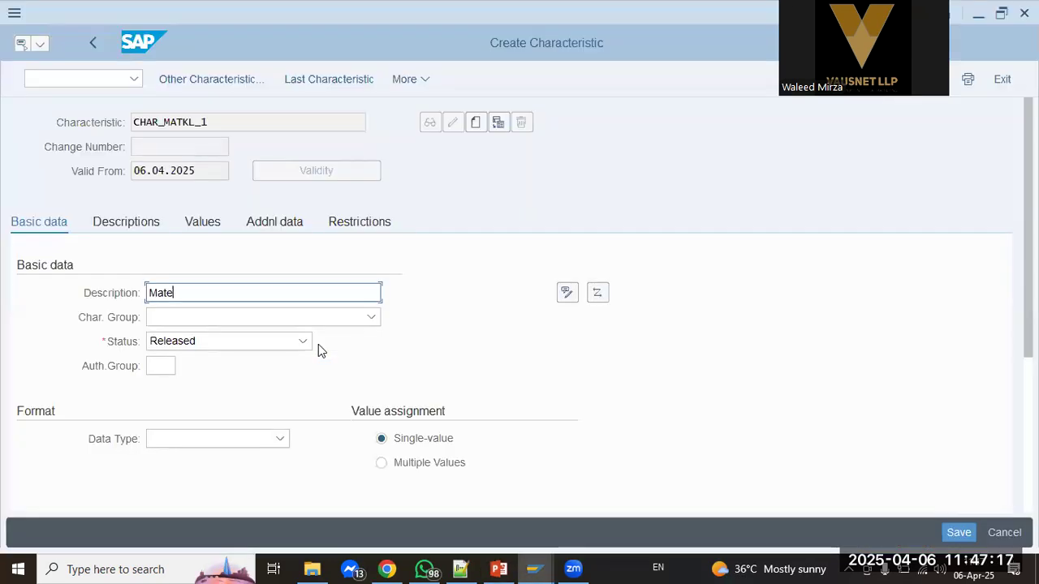
key(Tab)
Check the format settings on PowerPoint slide 8, then in SAP set CHAR_MATKL_1 to Character Format with 9 characters.
key(alt+Tab)
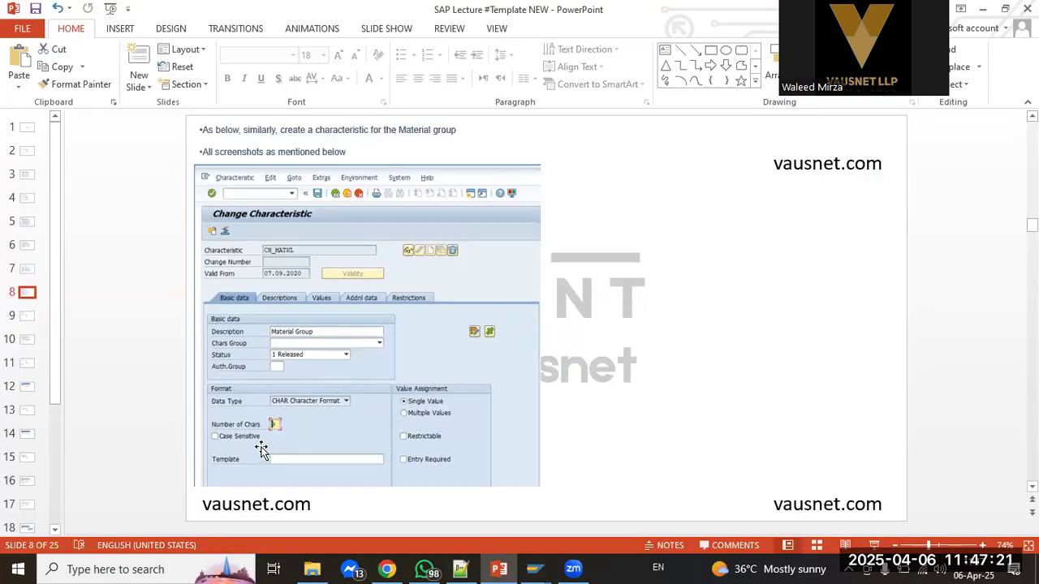
key(alt)
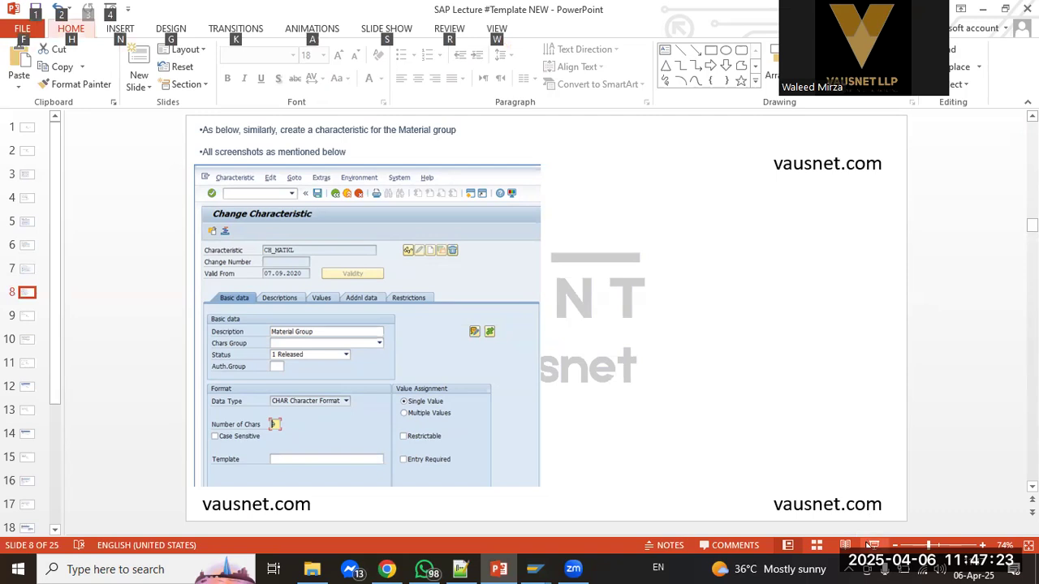
click(873, 545)
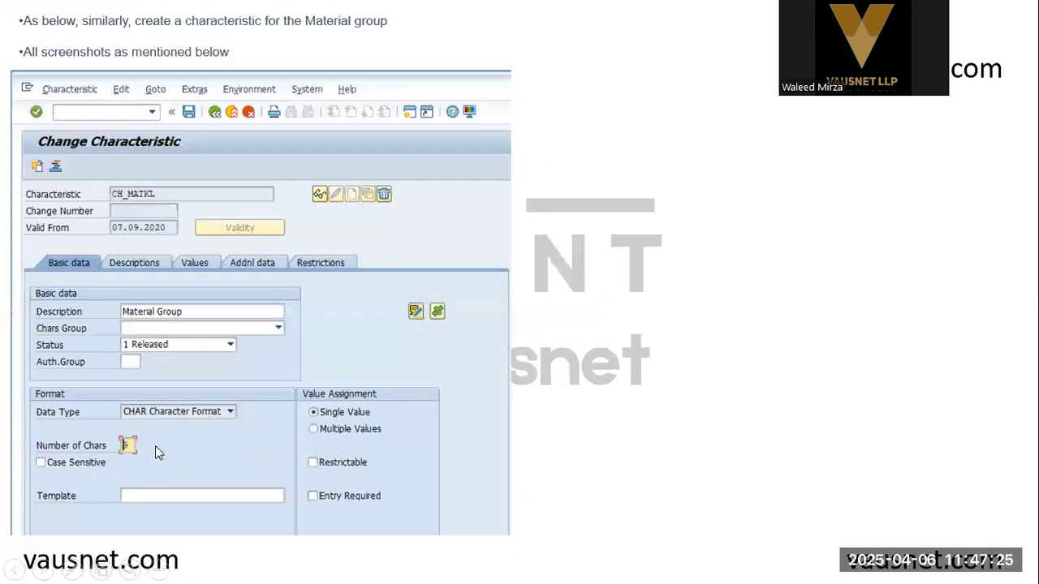
key(Escape)
key(alt+Tab)
key(Tab)
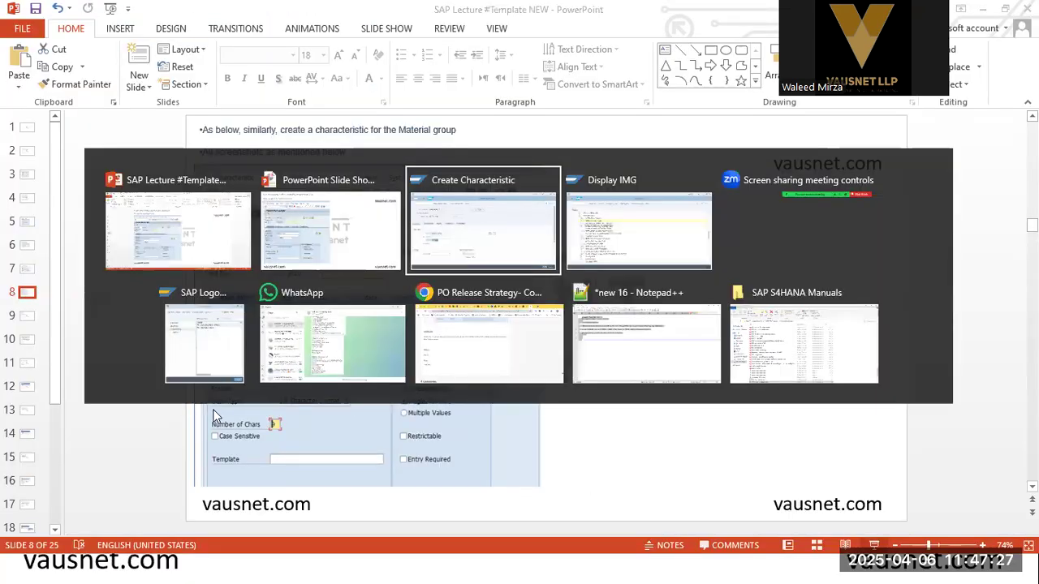
click(194, 438)
click(193, 466)
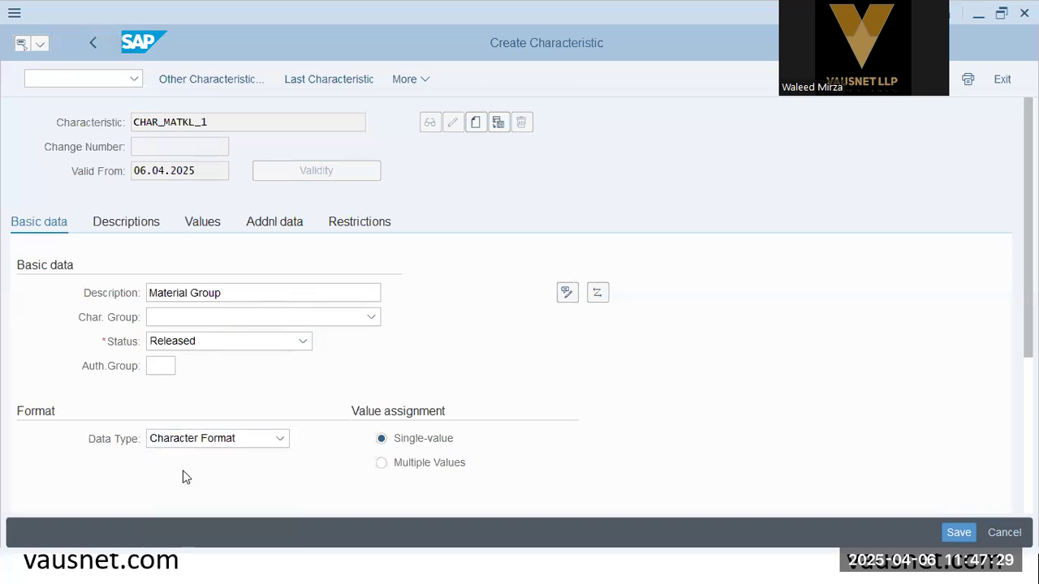
text(9)
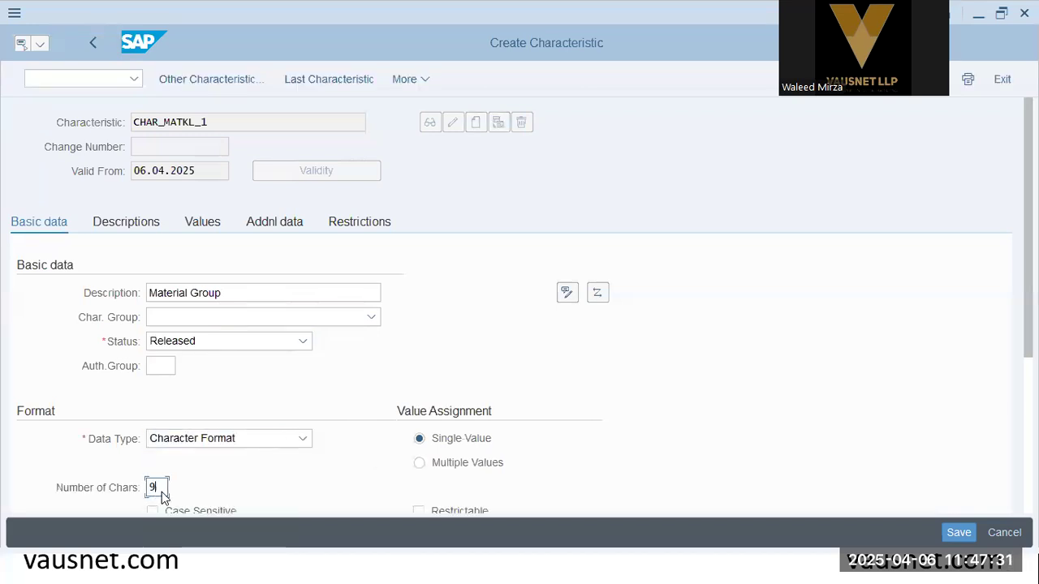
key(Tab)
Compare the value assignment with slide 8, look at slide 9, and save characteristic CHAR_MATKL_1 in SAP.
key(alt+Tab)
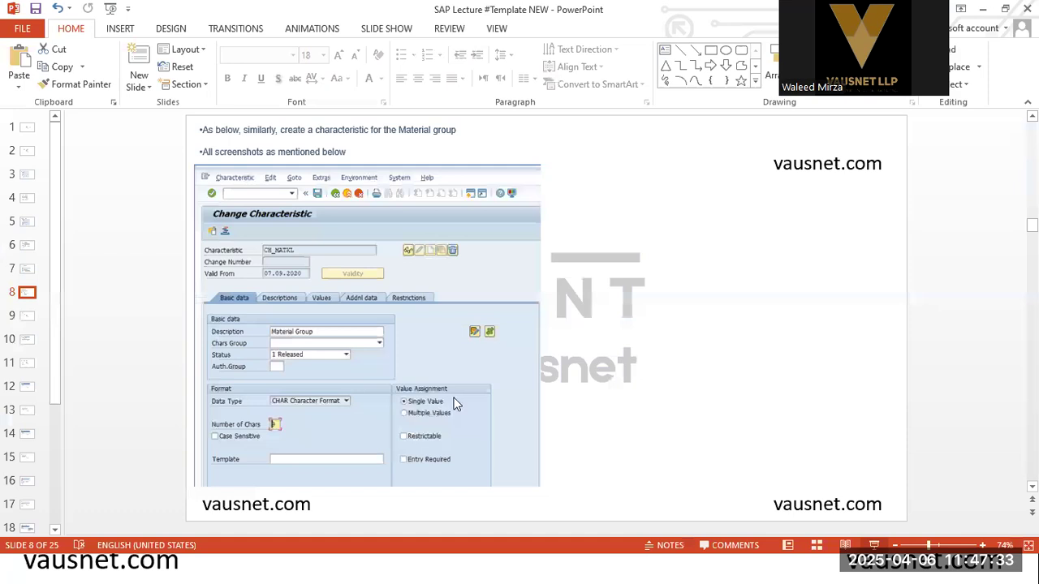
key(alt+Tab)
key(alt+Tab)
click(28, 316)
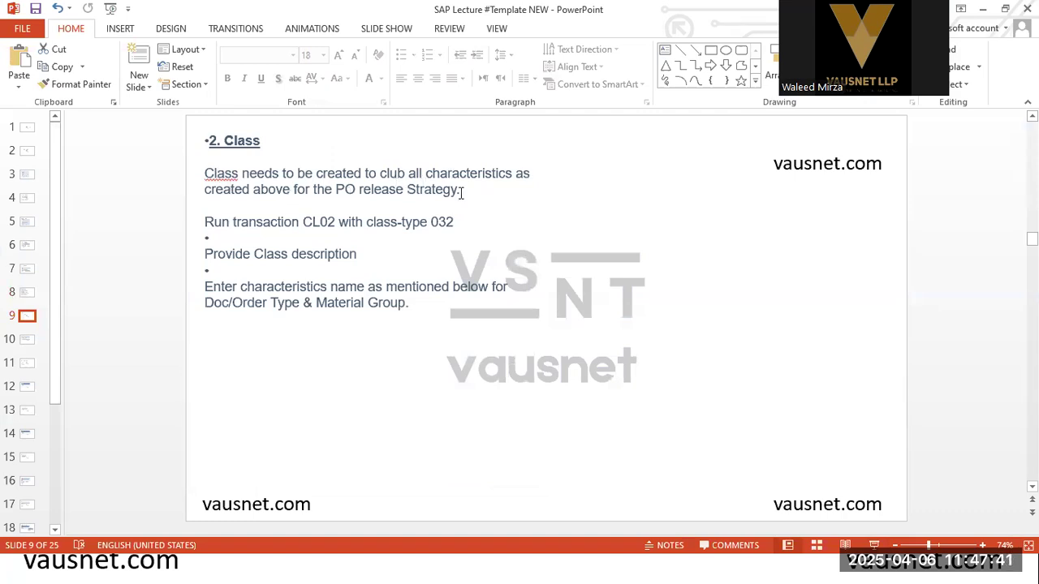
key(alt+Tab)
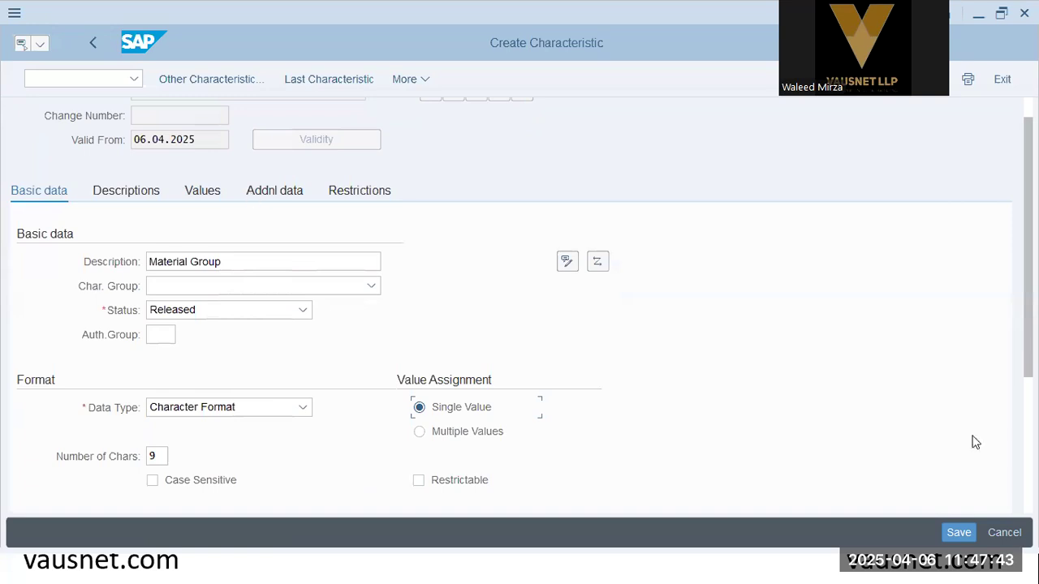
click(960, 527)
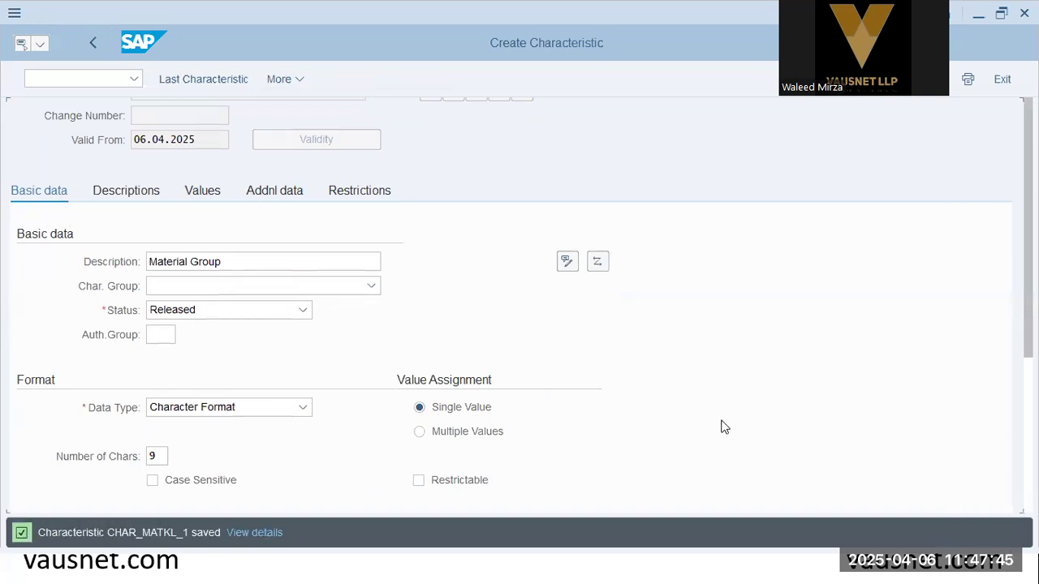
Re-enter Char_Matkl_1 as the characteristic from the earlier entries and copy its name.
click(220, 123)
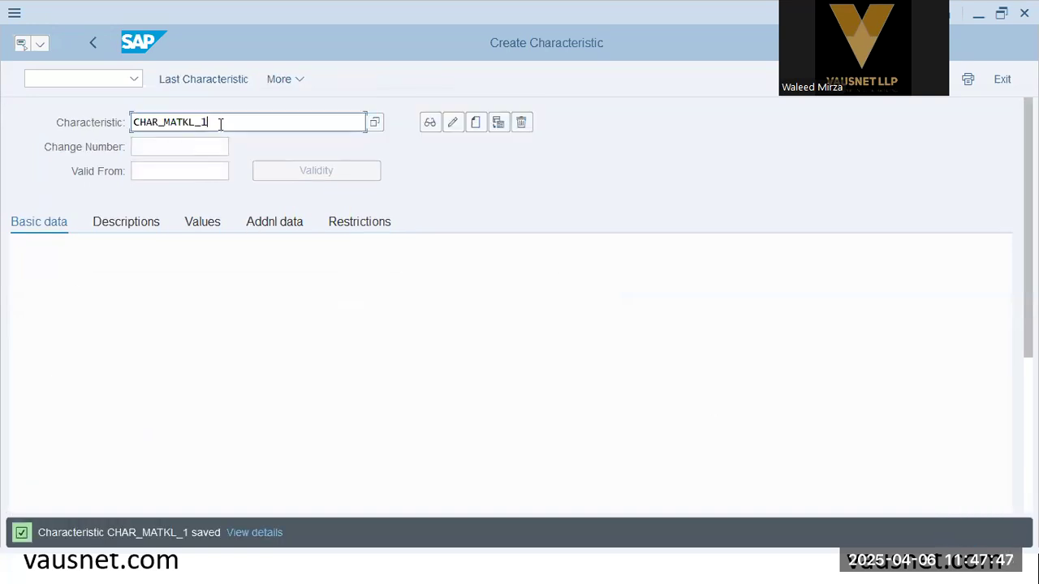
double_click(220, 124)
key(BackSpace)
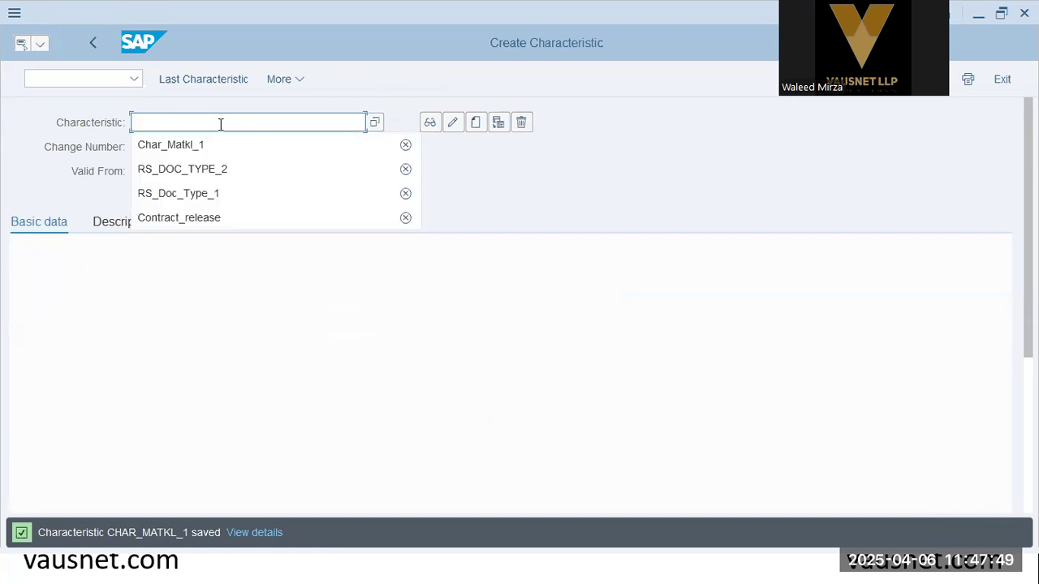
key(Down)
key(Down)
key(Up)
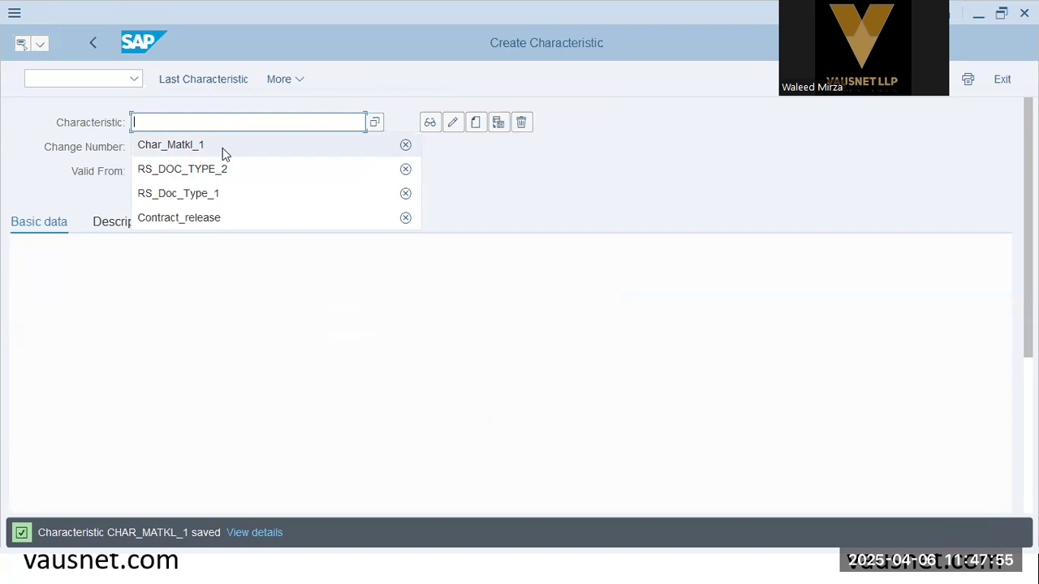
click(221, 144)
key(ctrl+a)
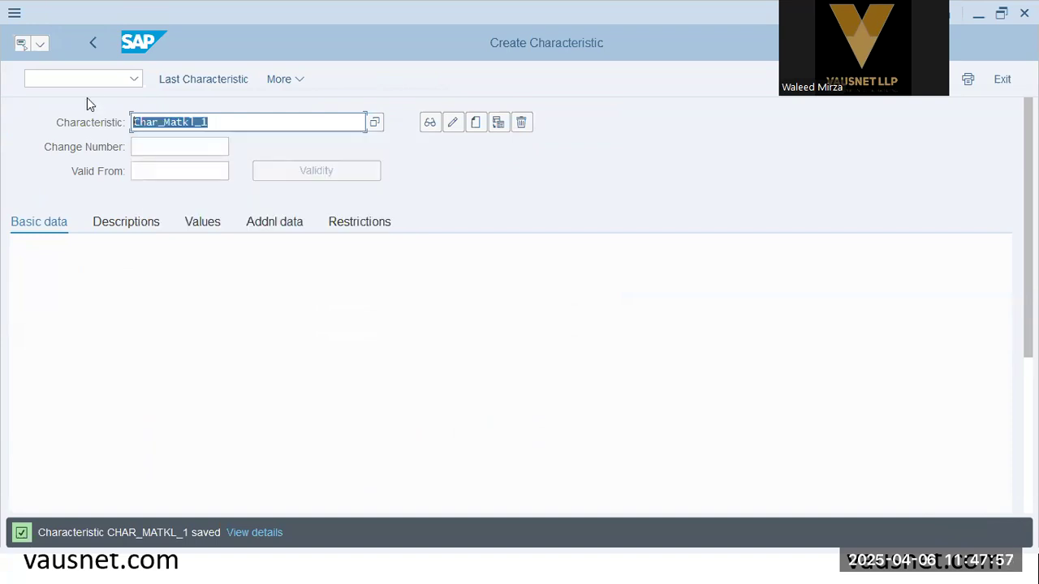
key(ctrl+c)
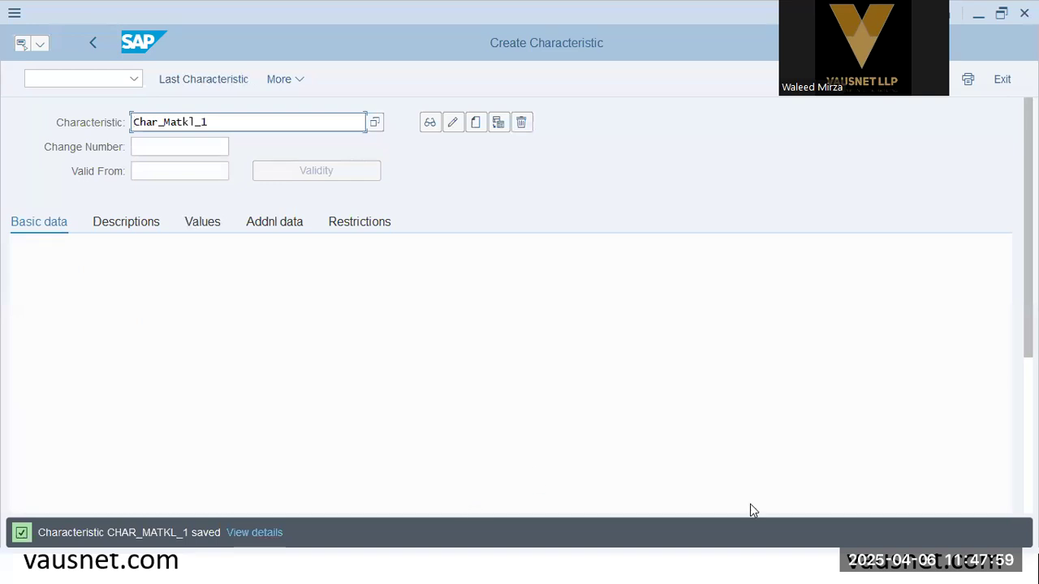
Switch to the Notepad++ notes and paste the name Char_Matkl_1 on line 15, below the transaction CT04 text.
key(alt+Tab)
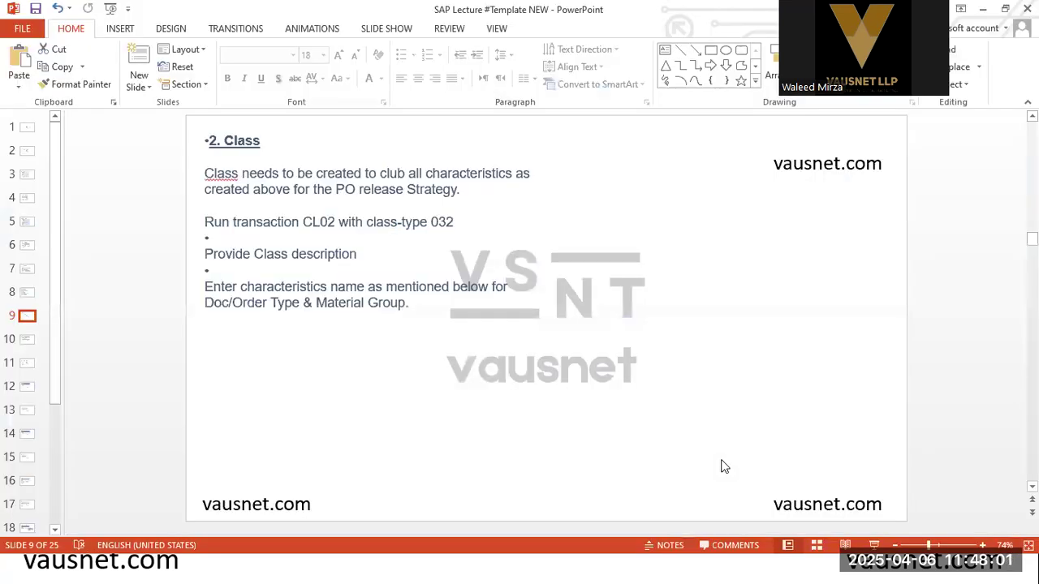
key(alt+Tab)
key(alt+Tab)
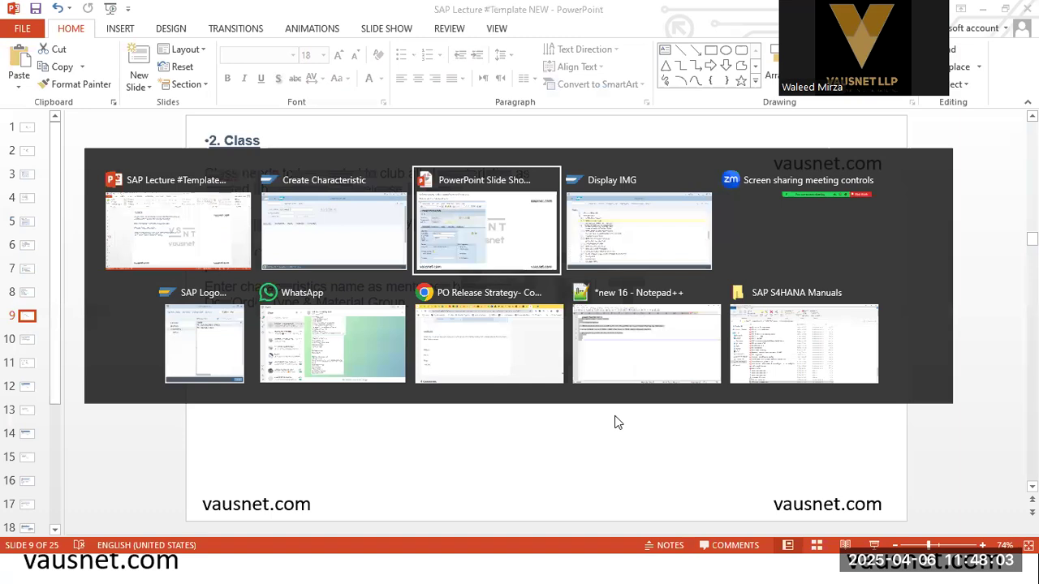
click(639, 325)
click(180, 246)
key(ctrl+v)
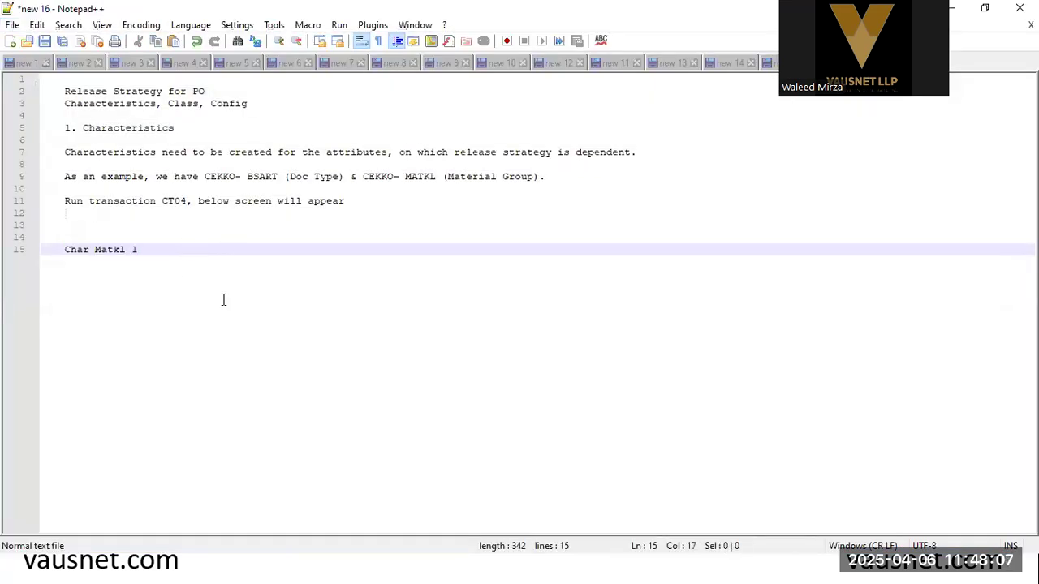
Switch back to SAP, replace the characteristic with RS_DOC_TYPE_2 from the earlier entries, and select its name for copying.
key(alt+Tab)
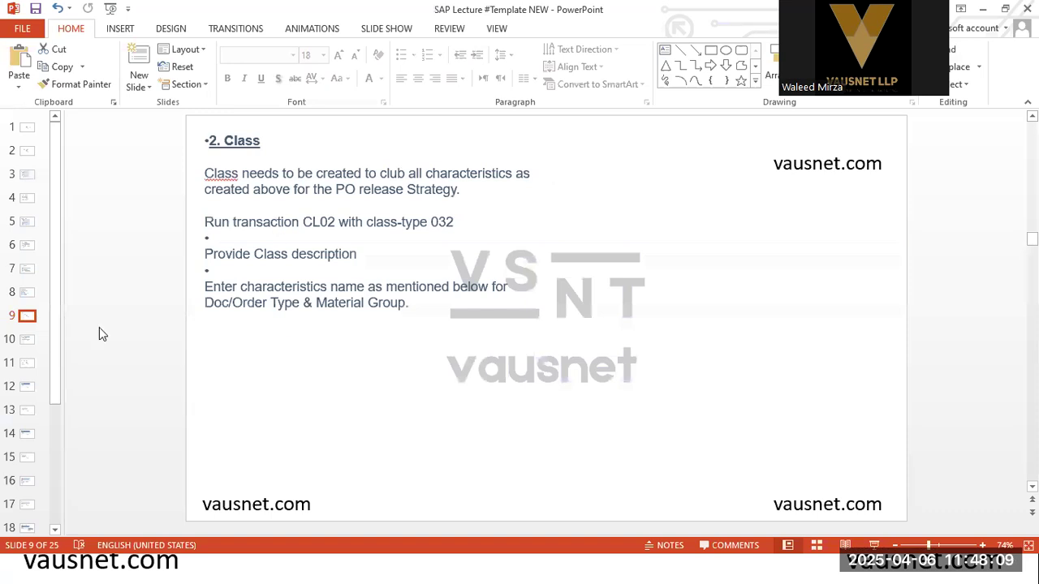
key(alt+Tab)
key(alt+Tab)
key(alt+Tab)
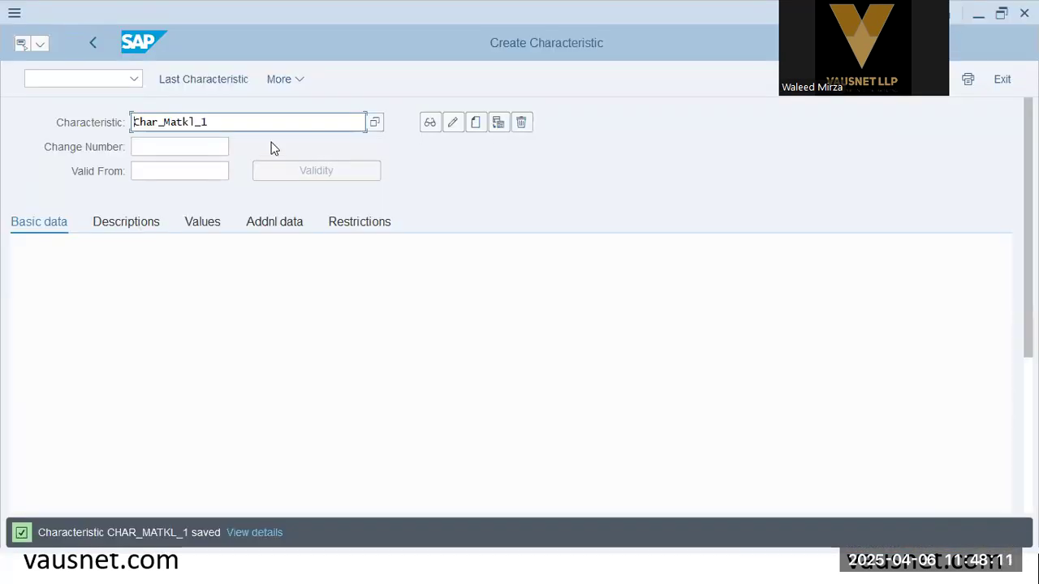
drag(271, 121, 84, 111)
key(BackSpace)
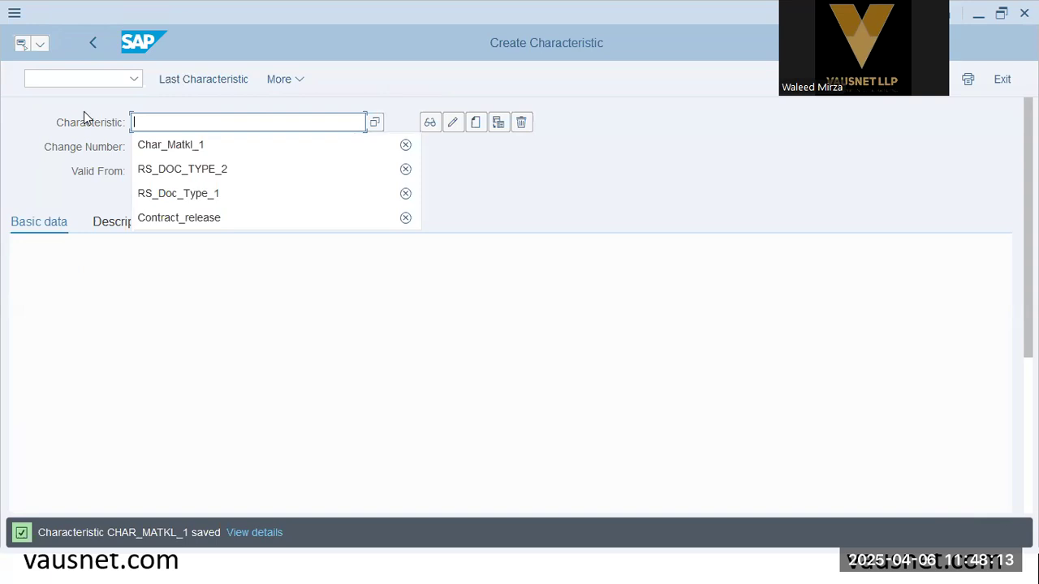
key(Down)
key(Down)
key(Return)
drag(240, 123, 6, 129)
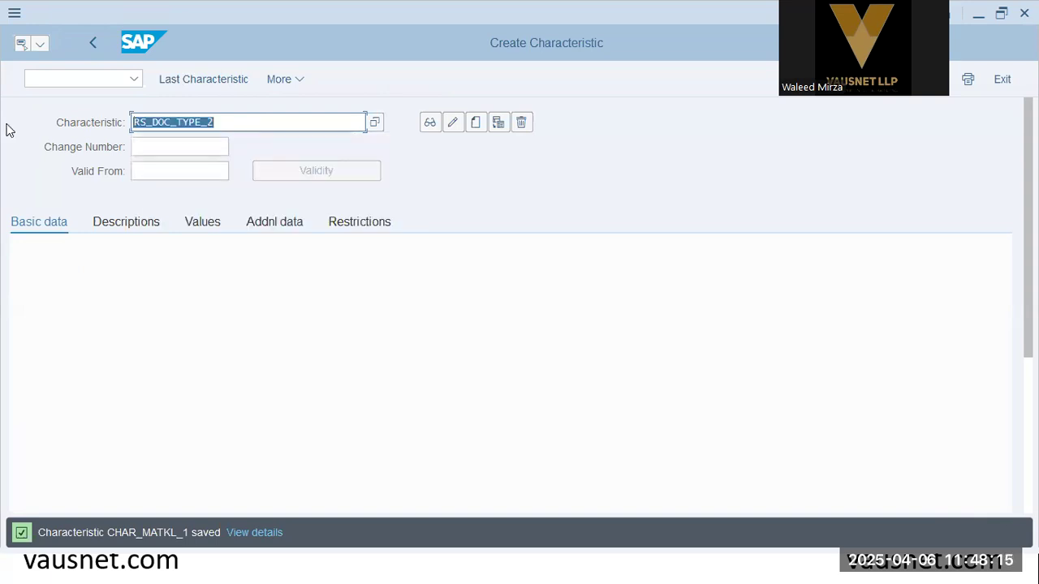
Return to Notepad++ and paste RS_DOC_TYPE_2 on a new line under Char_Matkl_1.
key(alt+Tab)
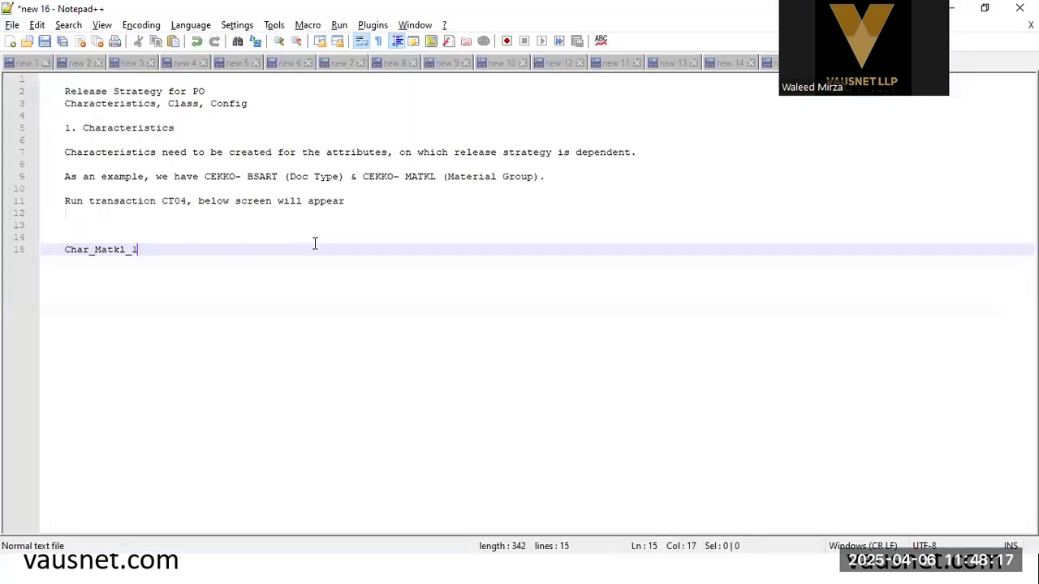
key(Return)
key(ctrl+v)
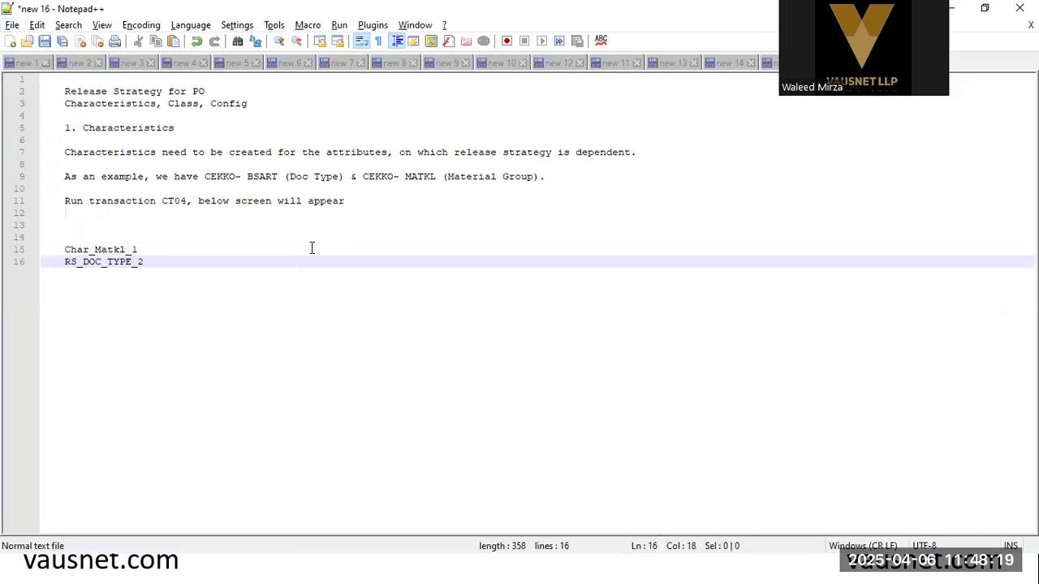
Add the heading Characteristics above the two characteristic names, separated from them by a blank line.
key(Up)
key(Up)
text(C)
key(BackSpace)
text(Character)
key(Return)
key(Return)
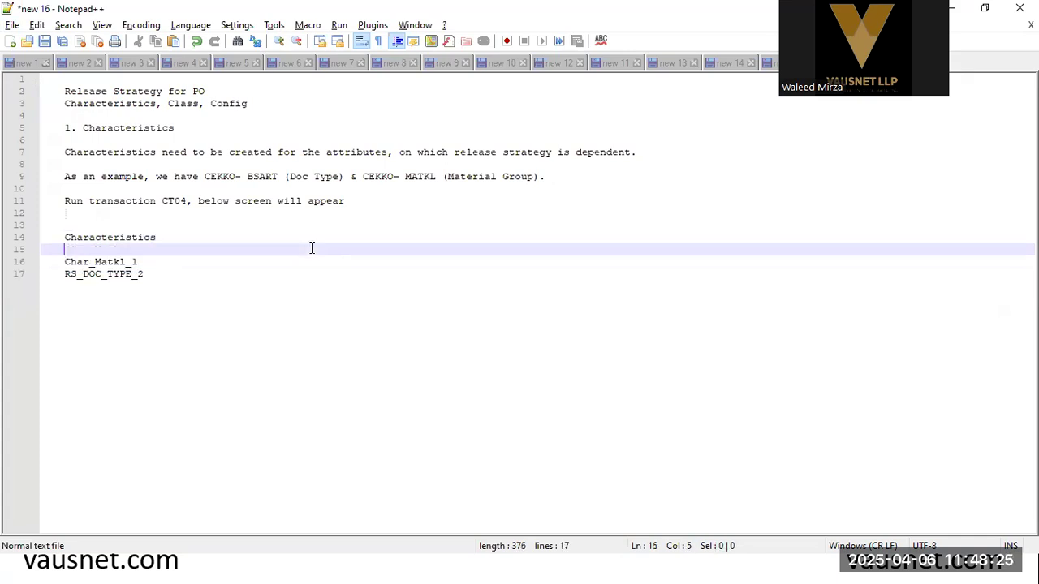
Delete the old release strategy notes in lines 1 to 12, above the Characteristics heading.
drag(98, 214, 125, 74)
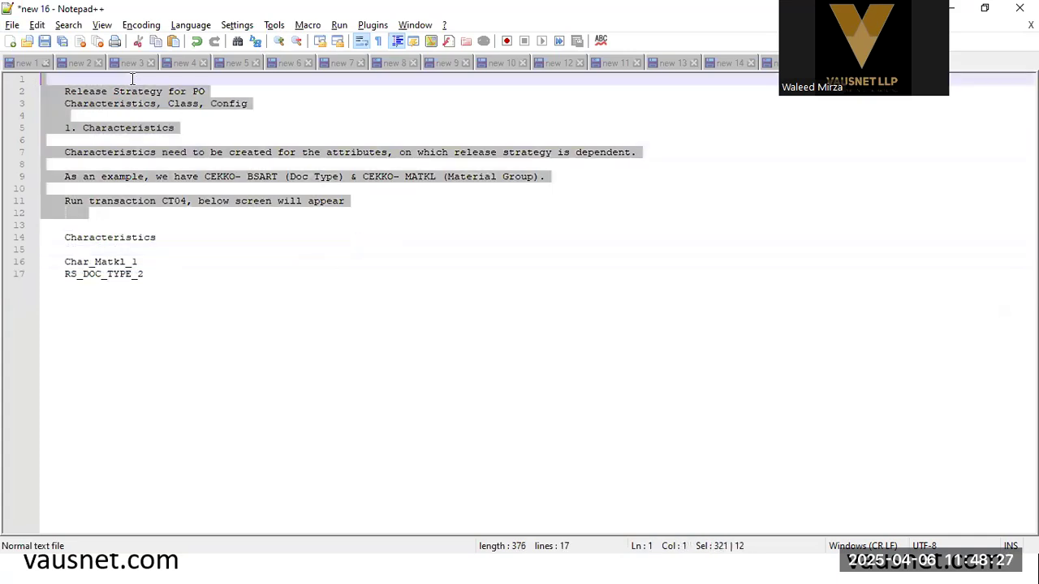
key(Delete)
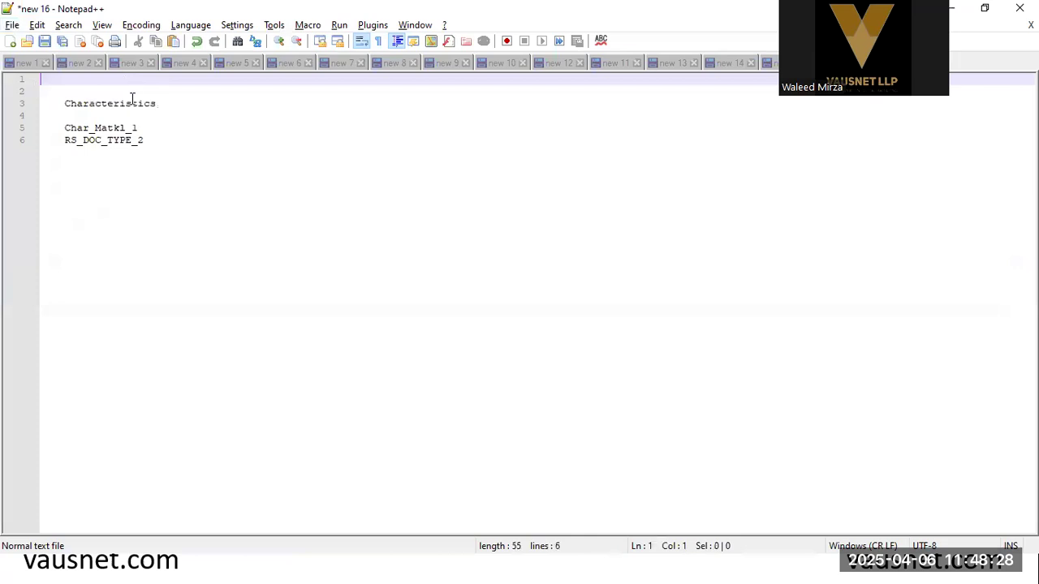
click(200, 140)
Switch to the PowerPoint slide show and advance to the Class slide to read its instructions.
key(alt+Tab)
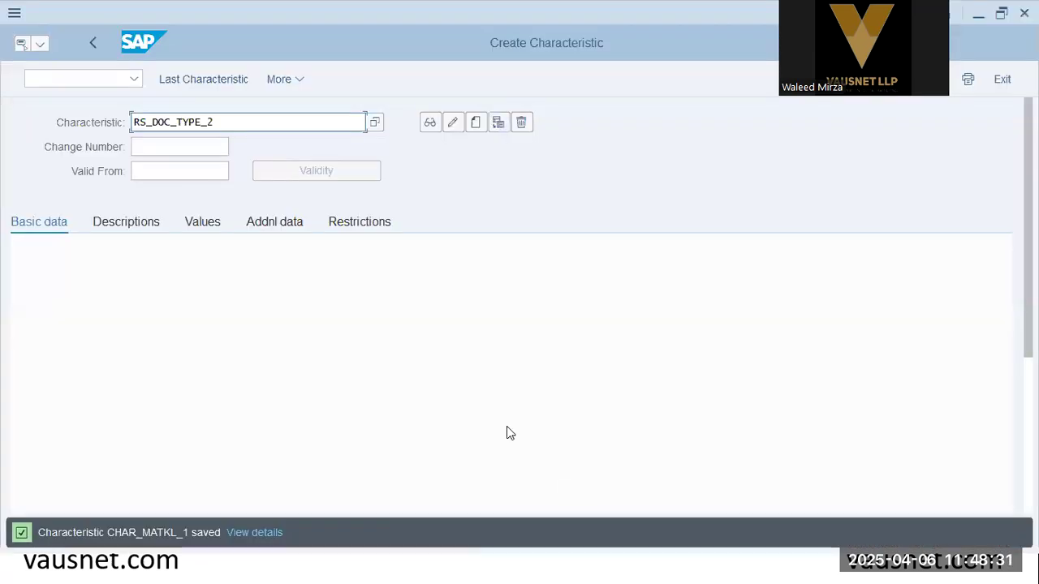
key(alt+Tab)
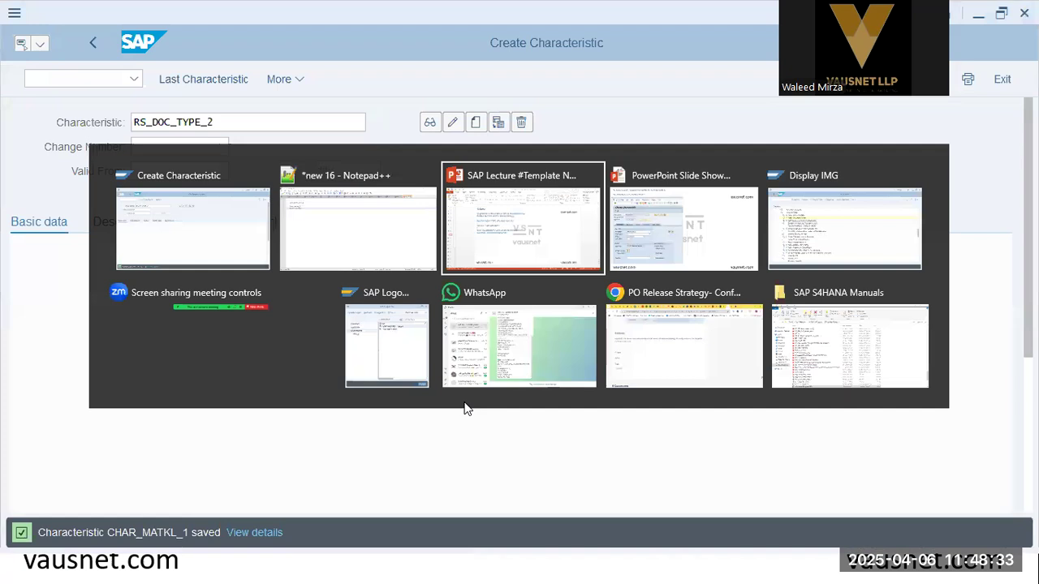
key(alt+Tab)
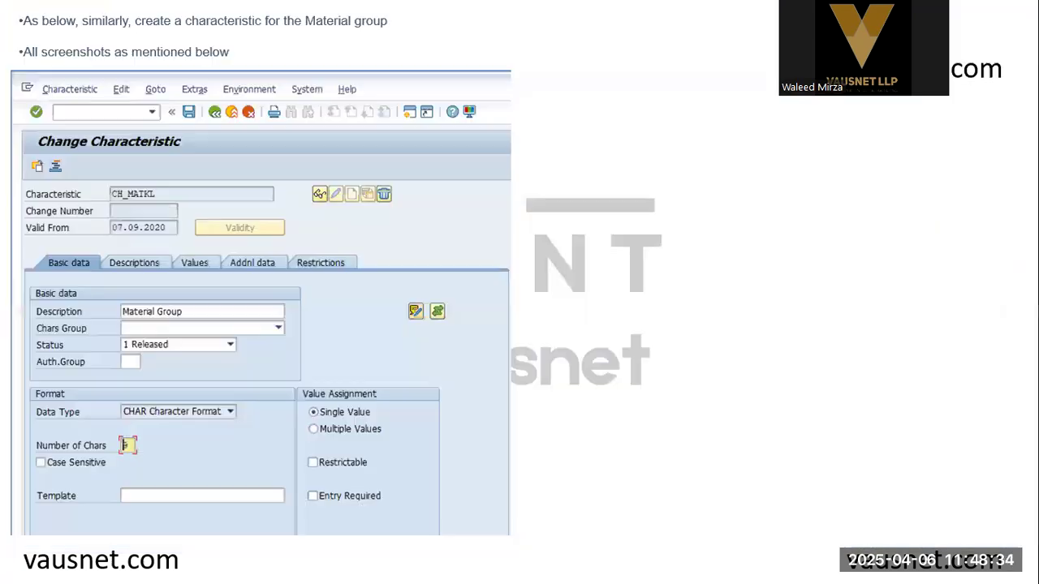
click(226, 395)
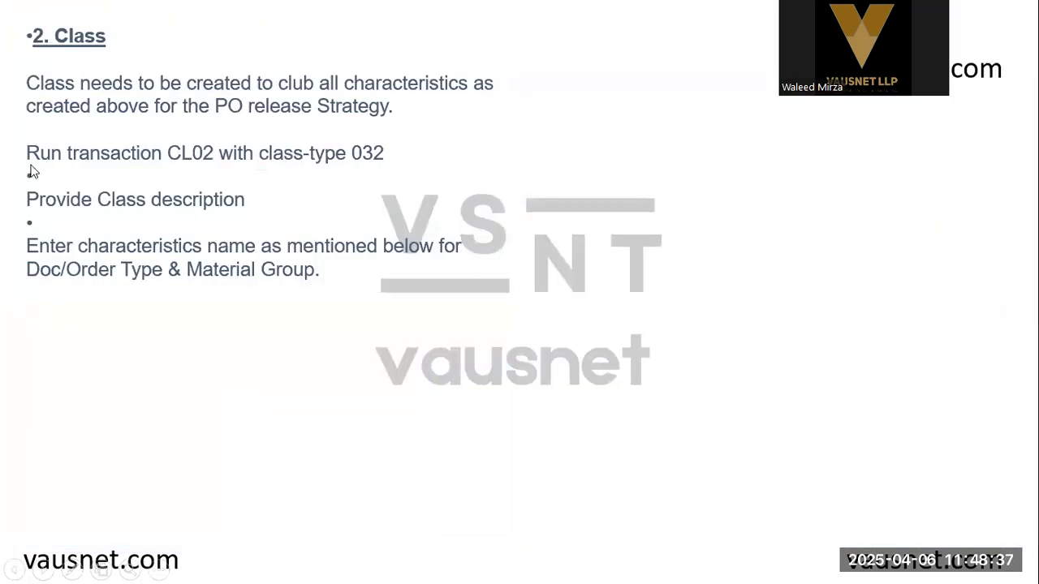
Start transaction CL02 in SAP and recheck the class type on the Class slide.
key(alt+Tab)
click(90, 82)
text(/n cl02)
key(Return)
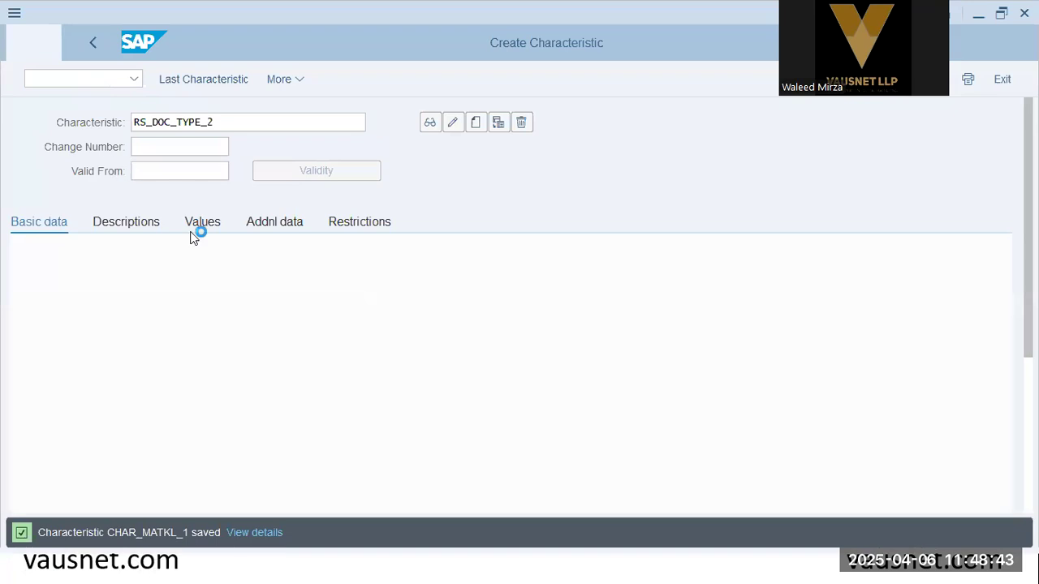
key(alt+Tab)
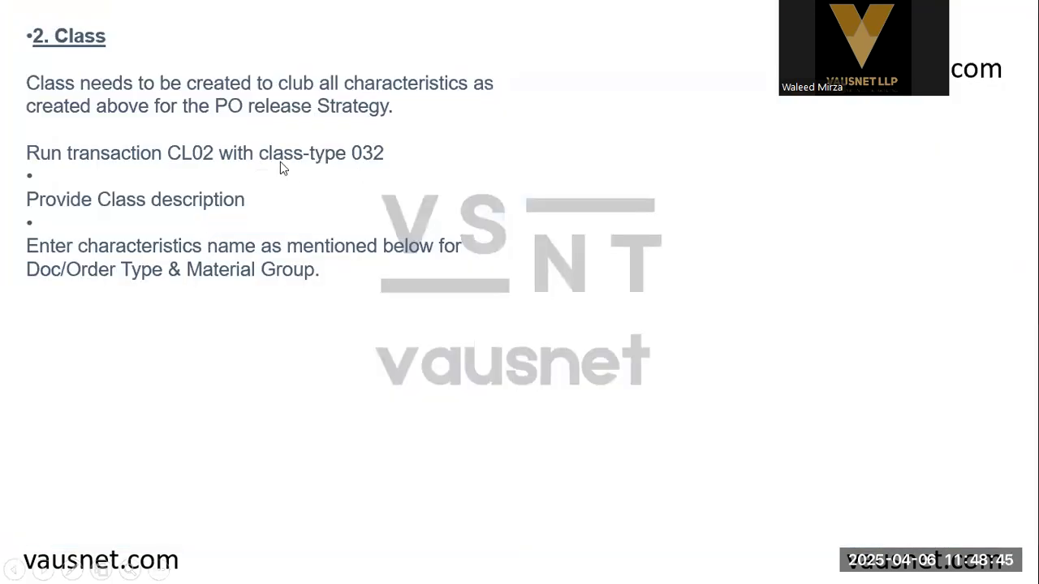
key(alt+Tab)
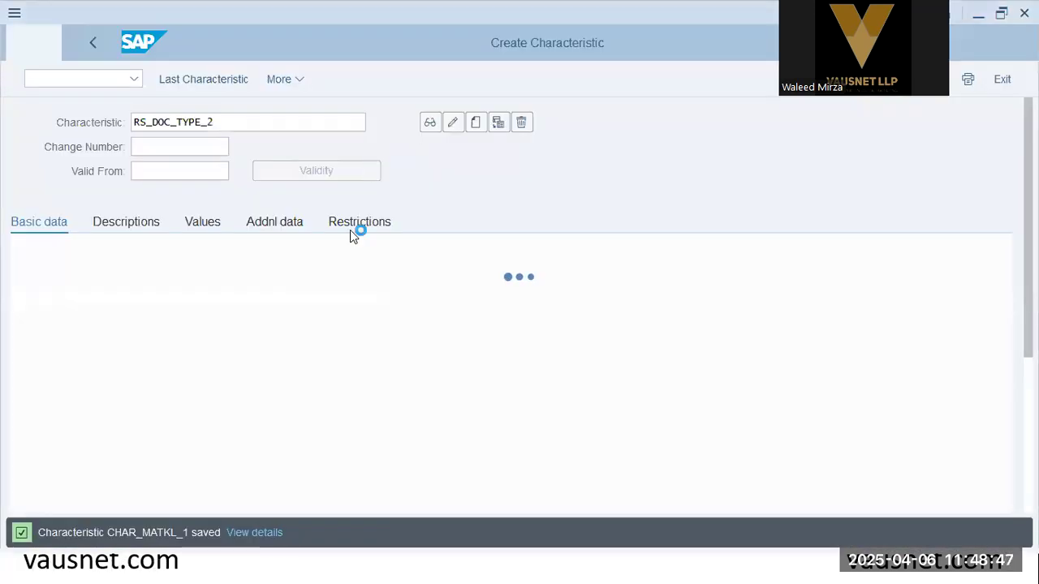
Open the Create Class example slide that follows the Class slide to see its sample entries.
key(alt+Tab)
key(alt+Tab)
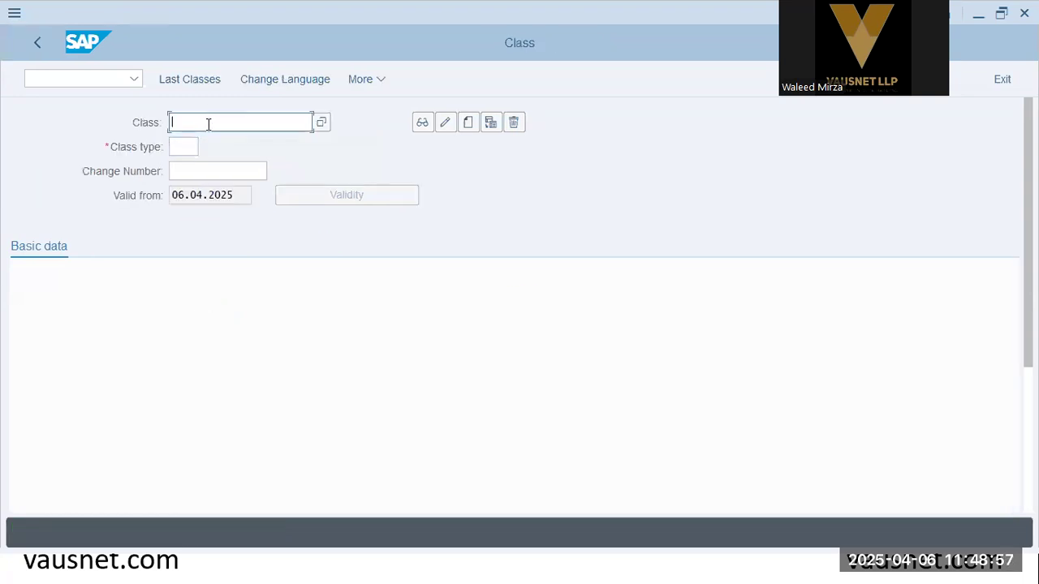
key(alt+Tab)
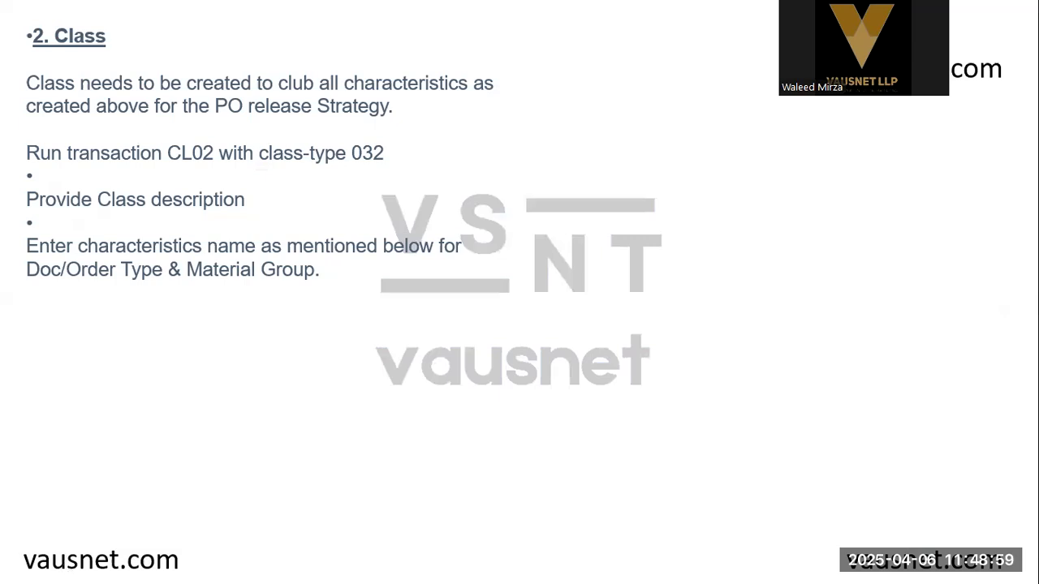
key(Right)
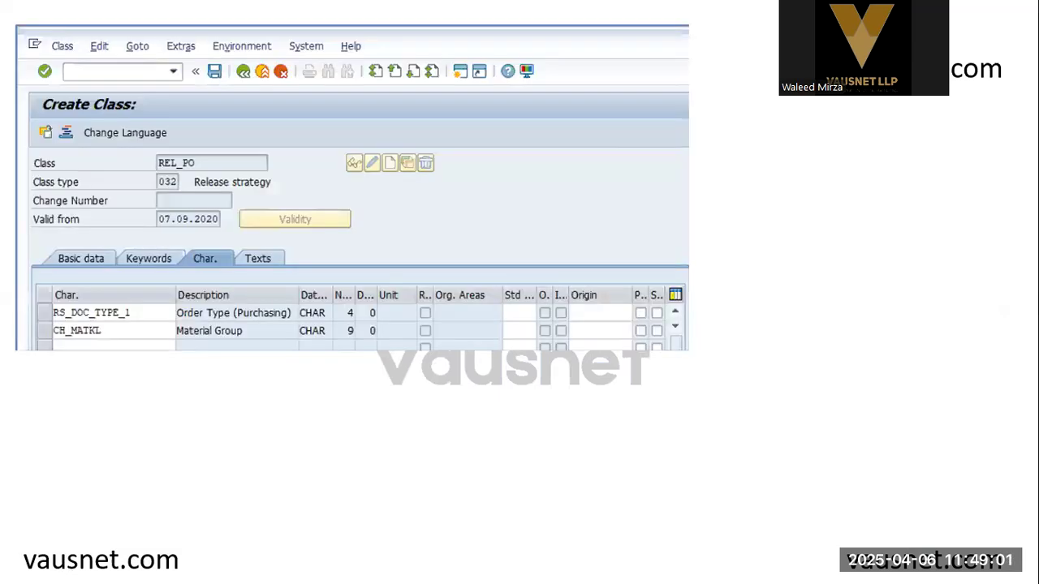
Enter Rel_PO as the class name and 032 as the class type on the Class screen in SAP.
key(alt+Tab)
text(Rel_PO)
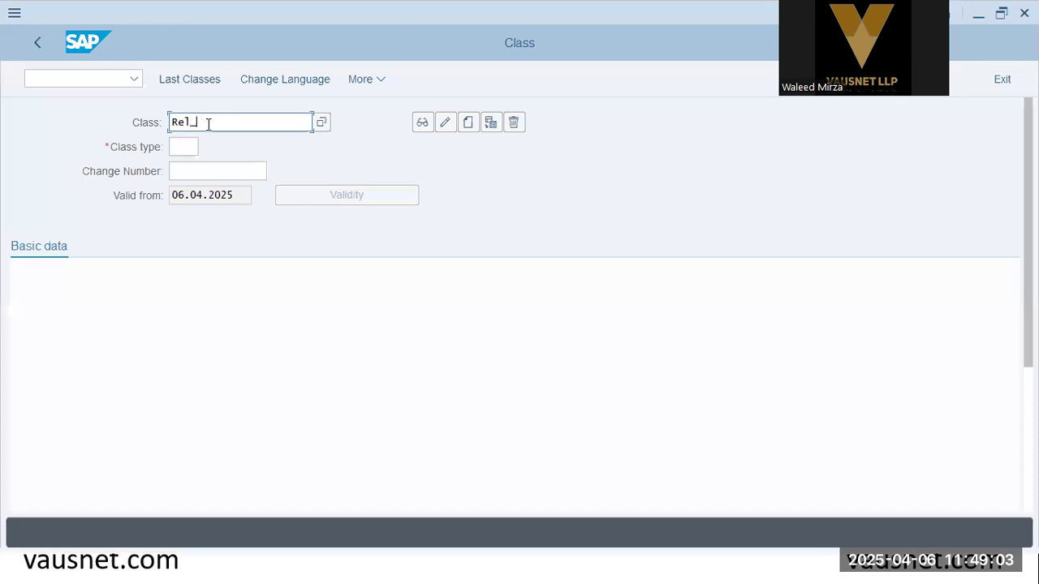
key(Tab)
key(Tab)
key(Tab)
key(Tab)
key(Tab)
text(032)
key(Tab)
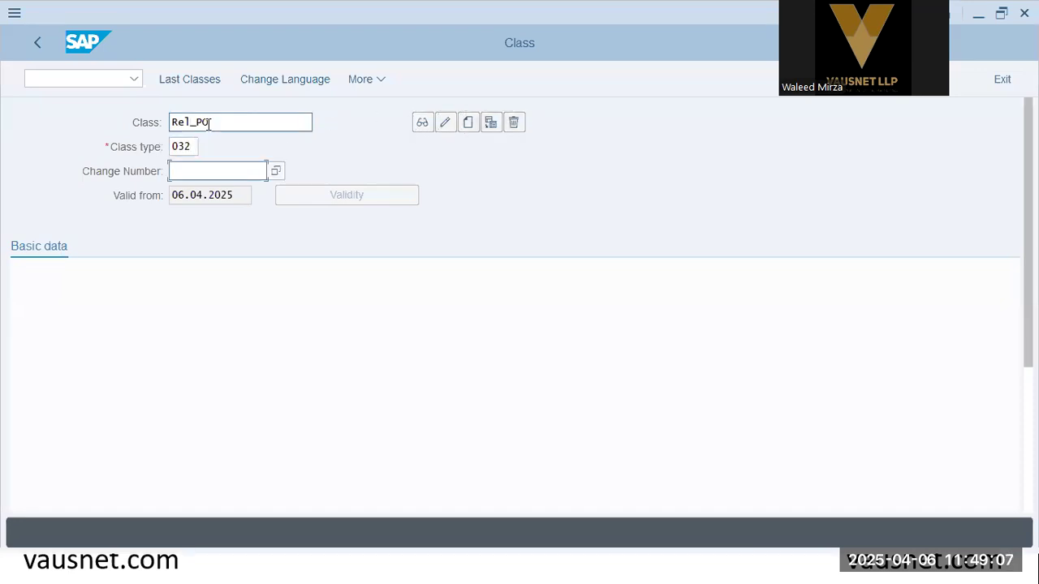
Compare the existing class REL_PO with the example slide, examine its assigned characteristics, and leave it without saving.
key(alt+Tab)
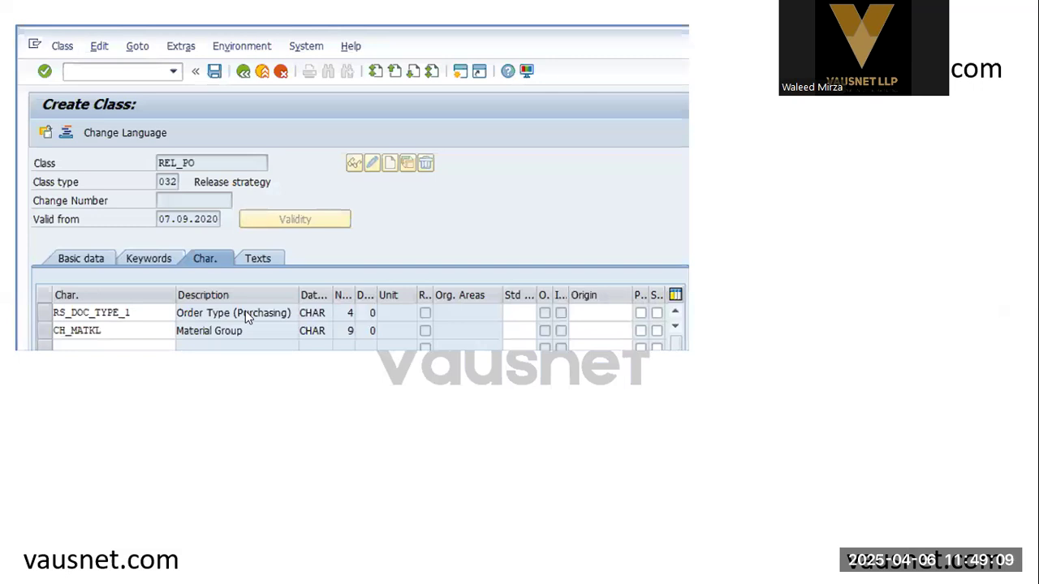
key(alt+Tab)
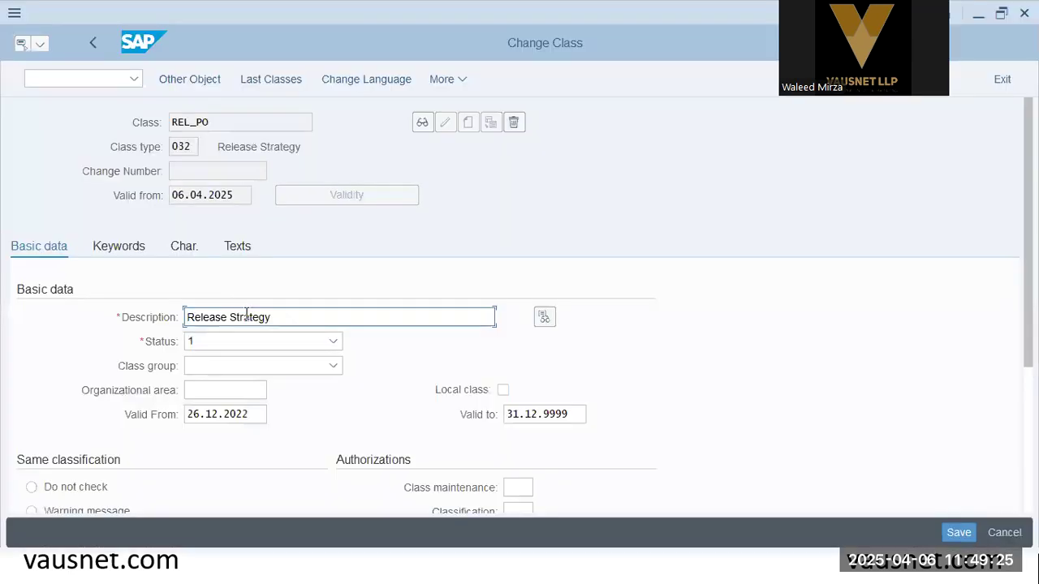
click(186, 247)
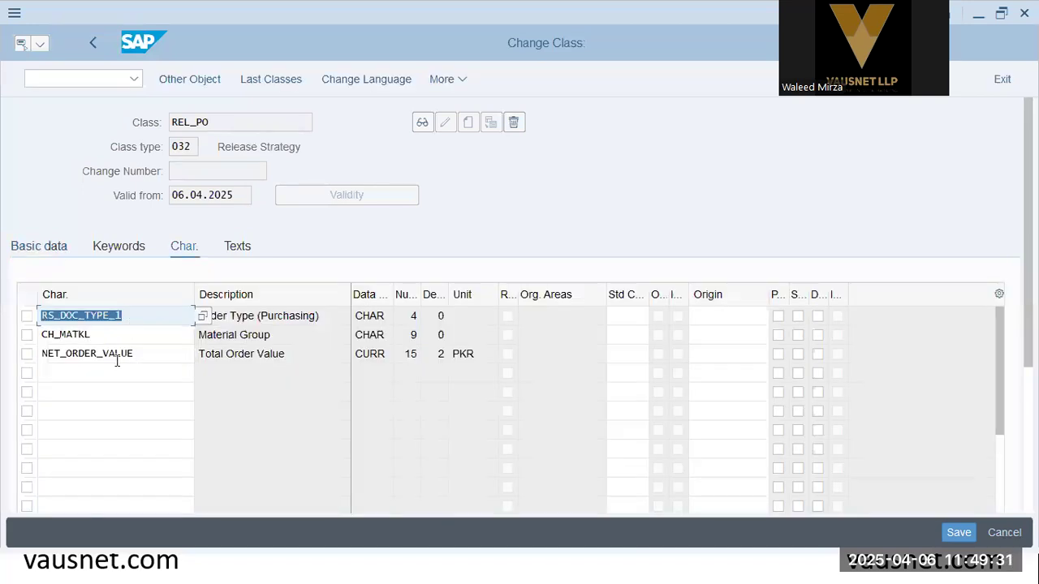
click(229, 124)
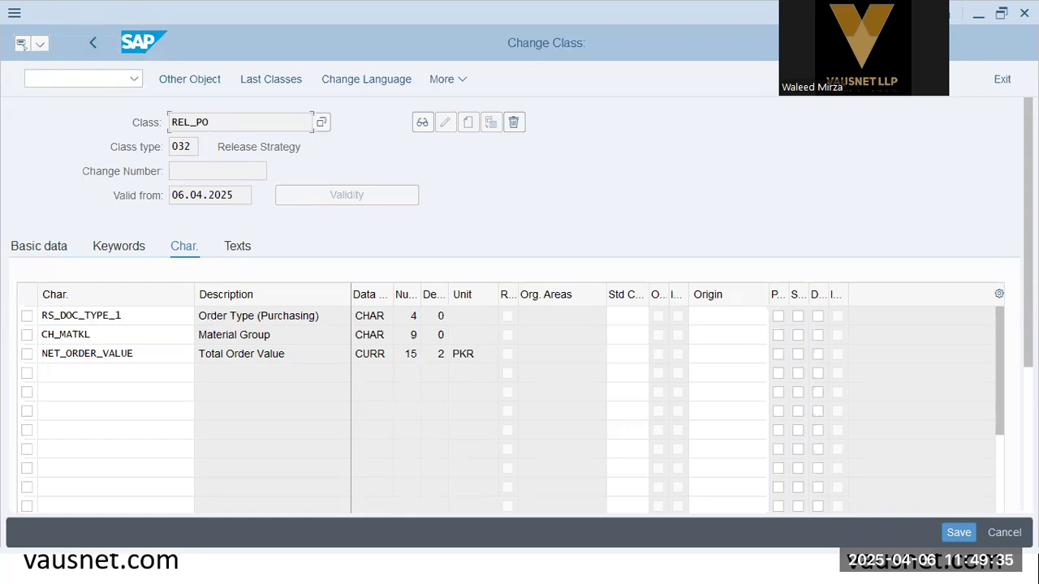
click(997, 533)
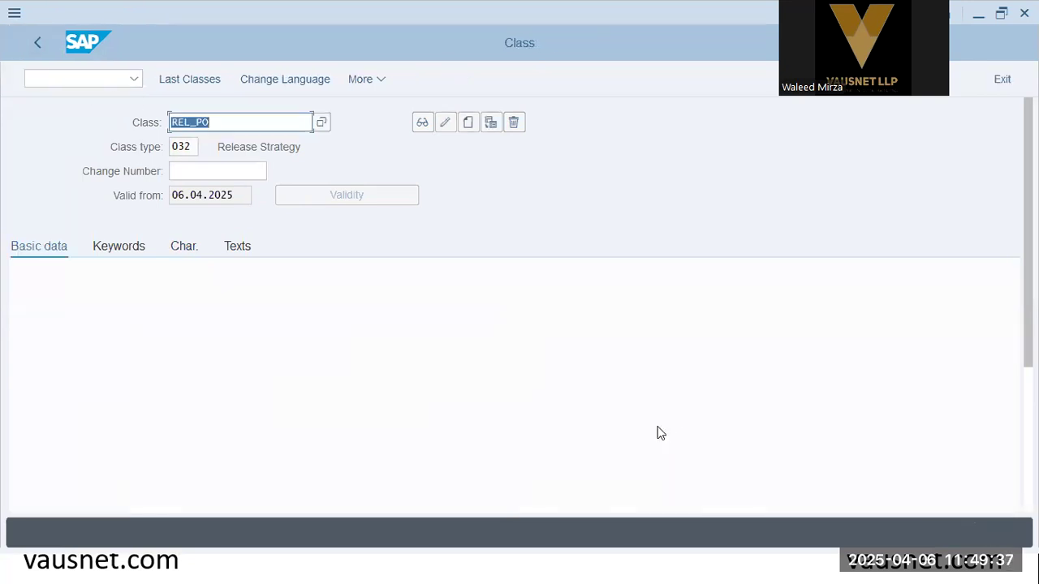
Start creating class REL_PO_1 of type 032 and describe it as Release Strategy Class.
click(234, 122)
key(Tab)
key(Tab)
key(Tab)
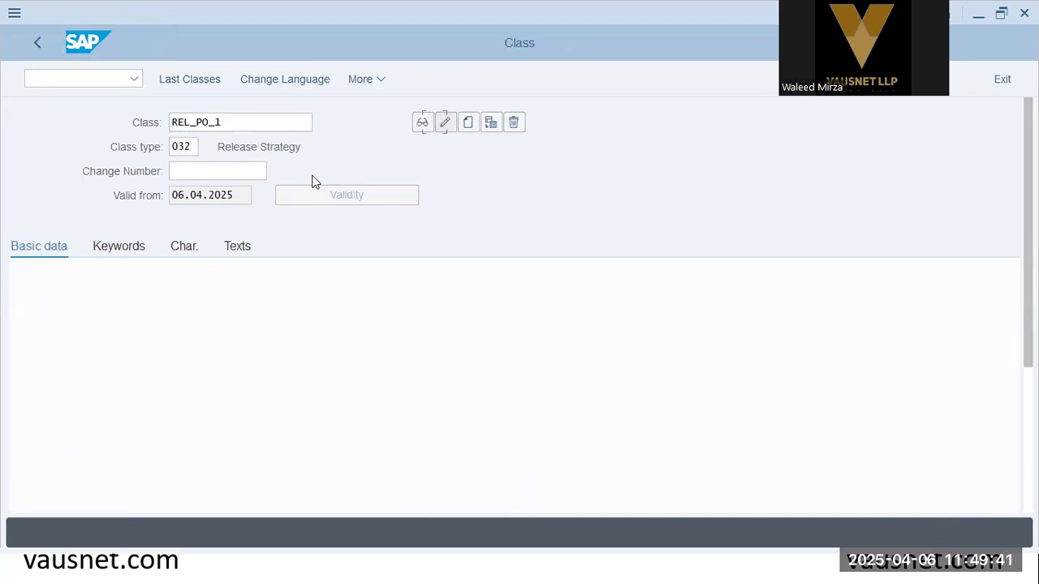
key(Return)
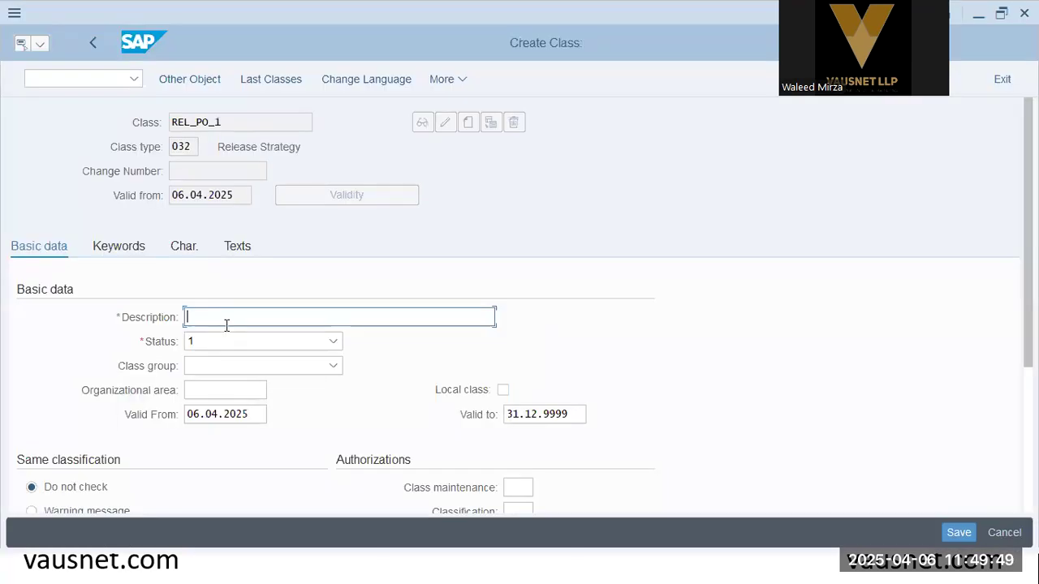
text(elease Strategy Class)
key(Tab)
key(Tab)
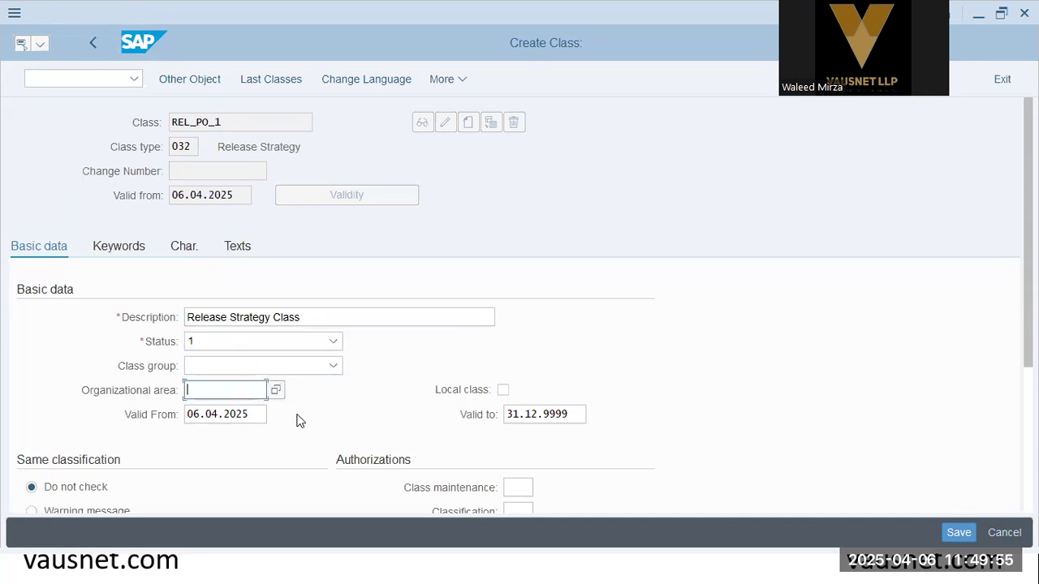
Copy Char_Matkl_1 from the Notepad++ notes into the first row of the class's characteristics list in SAP.
key(alt+Tab)
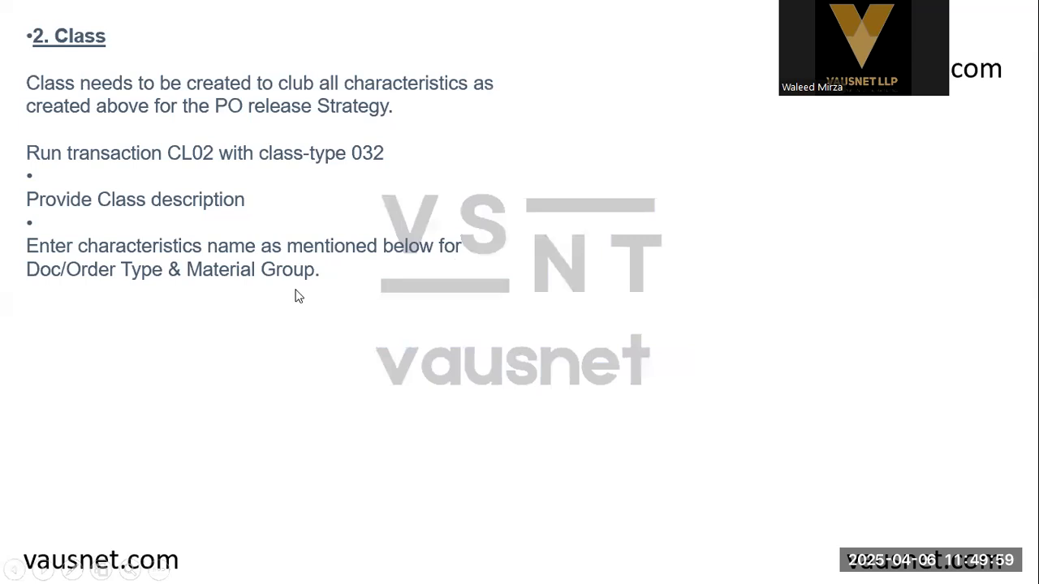
key(alt+Tab)
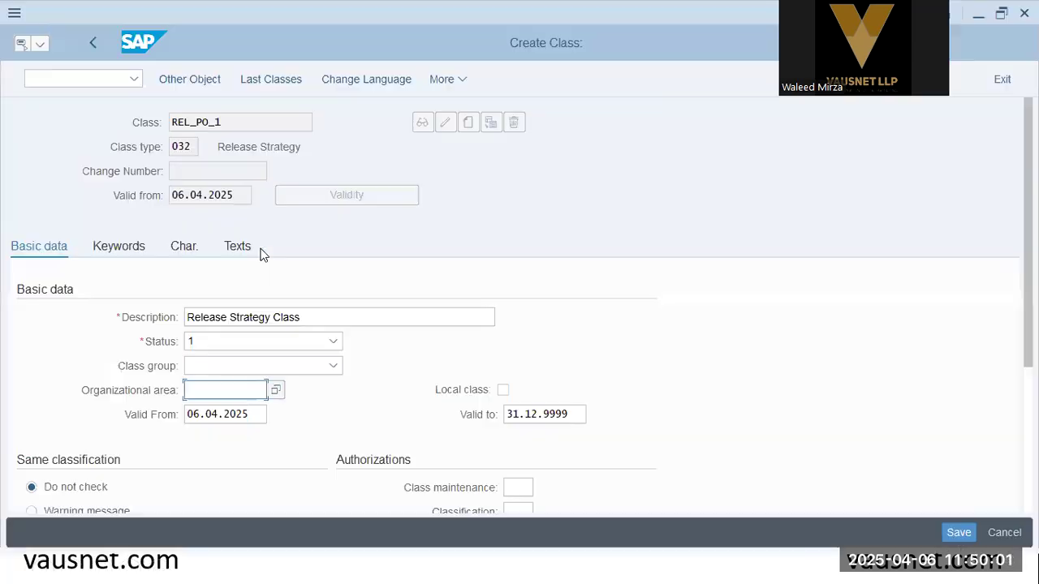
click(187, 243)
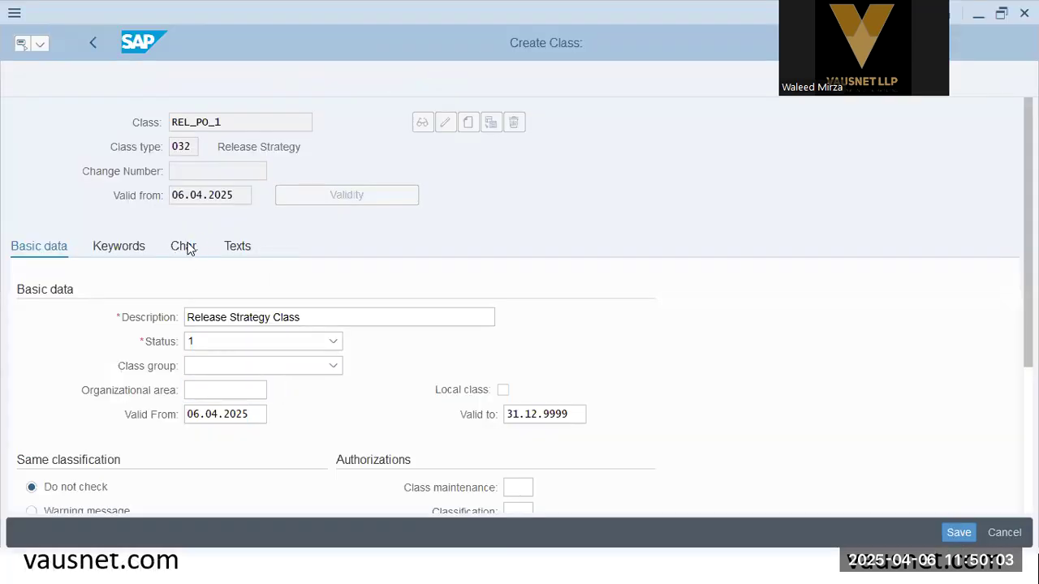
key(alt+Tab)
key(alt+Tab)
key(alt+Tab)
key(alt+Tab)
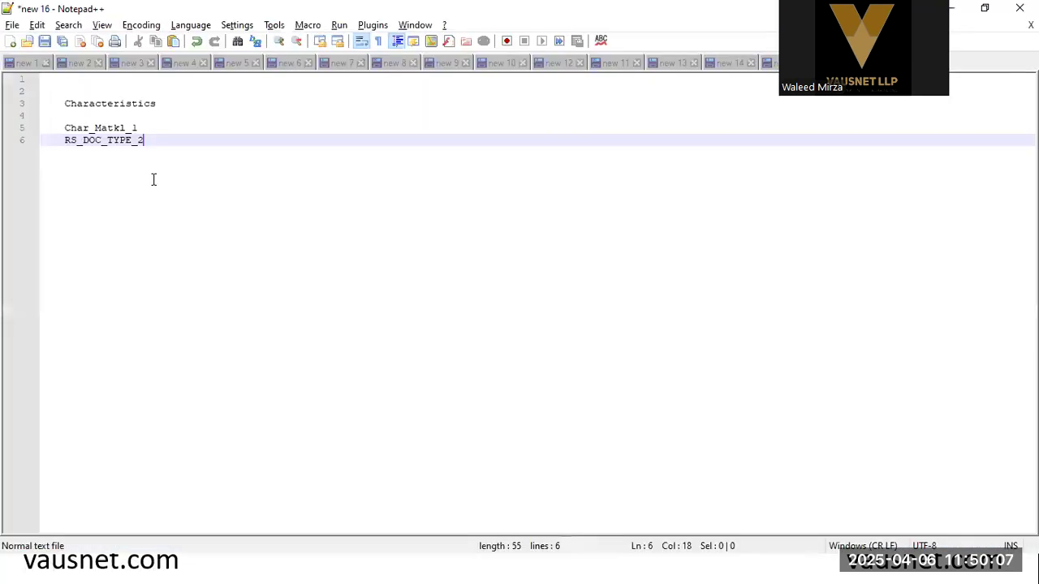
drag(139, 128, 46, 131)
key(ctrl+c)
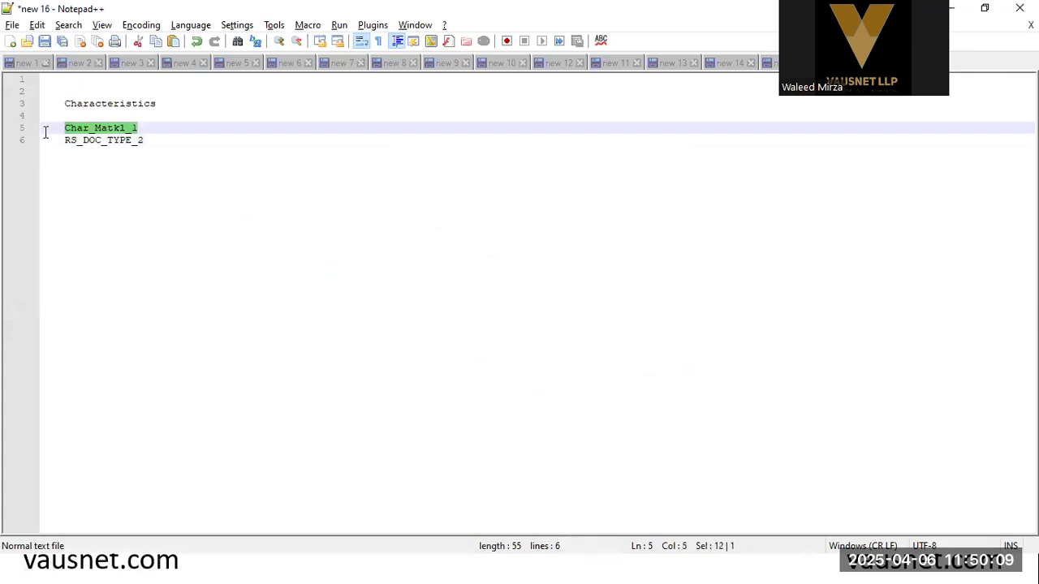
key(alt+Tab)
key(alt+Tab)
key(alt+Tab)
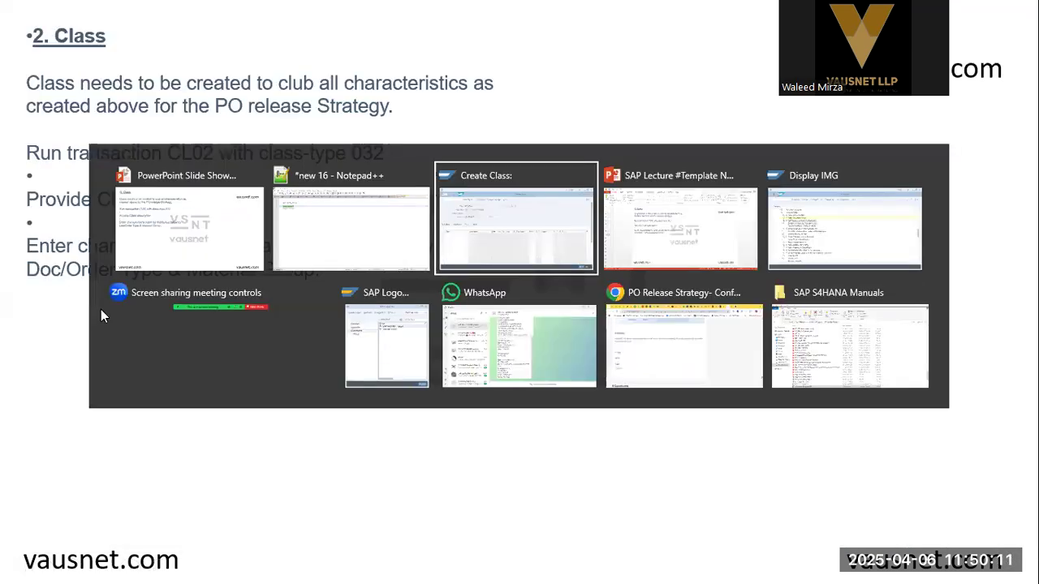
key(ctrl+v)
Copy RS_DOC_TYPE_2 from the Notepad++ notes into the second row of the characteristics list and confirm the entries.
click(87, 338)
key(alt+Tab)
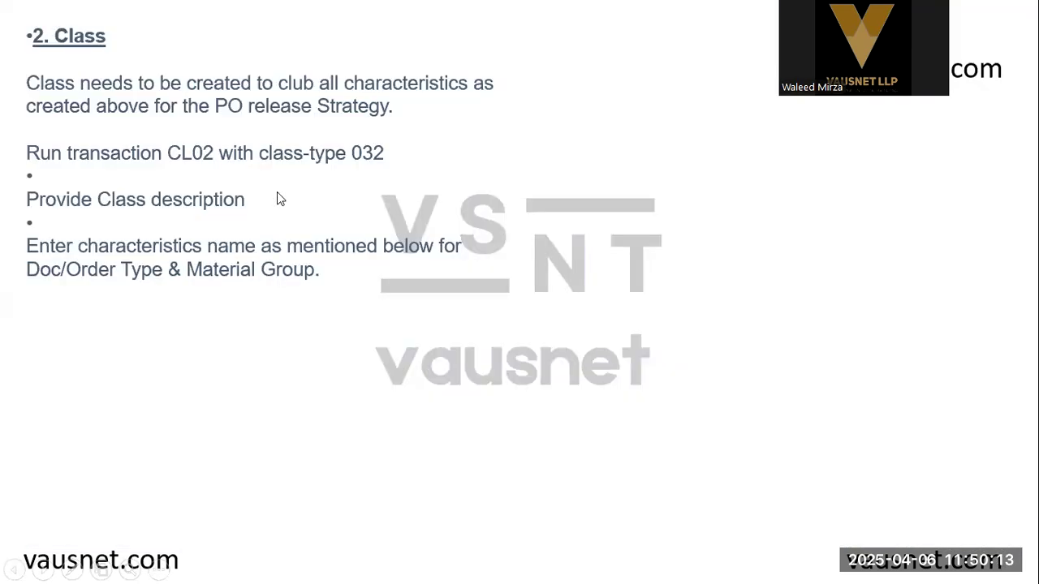
key(alt+Tab)
key(alt+Tab)
drag(173, 139, 64, 140)
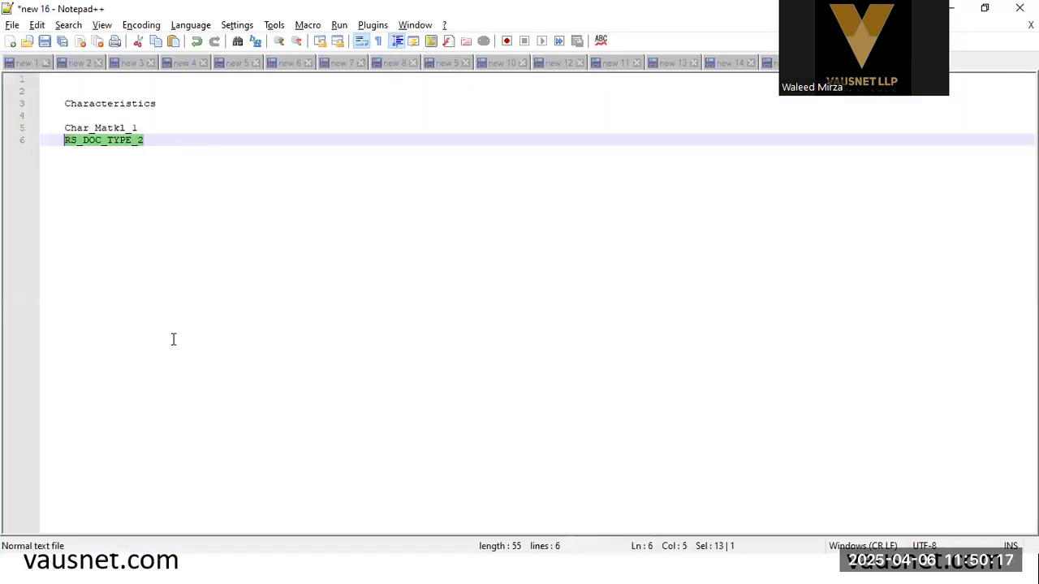
key(ctrl+c)
key(alt+Tab)
key(ctrl+v)
key(Return)
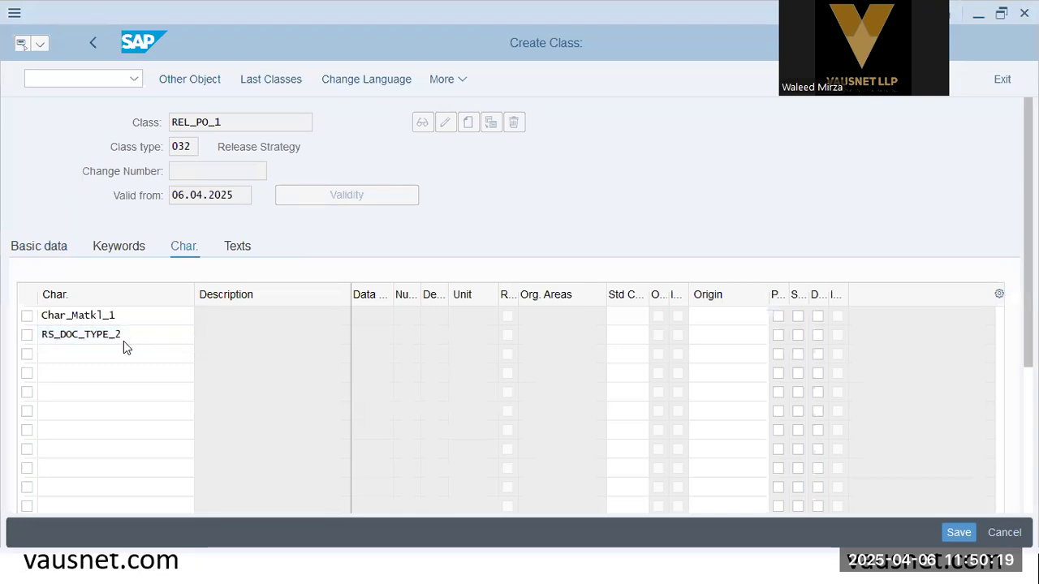
Compare the characteristics list with the Create Class example slide and save class REL_PO_1.
key(alt+Tab)
key(alt+Tab)
key(alt+Tab)
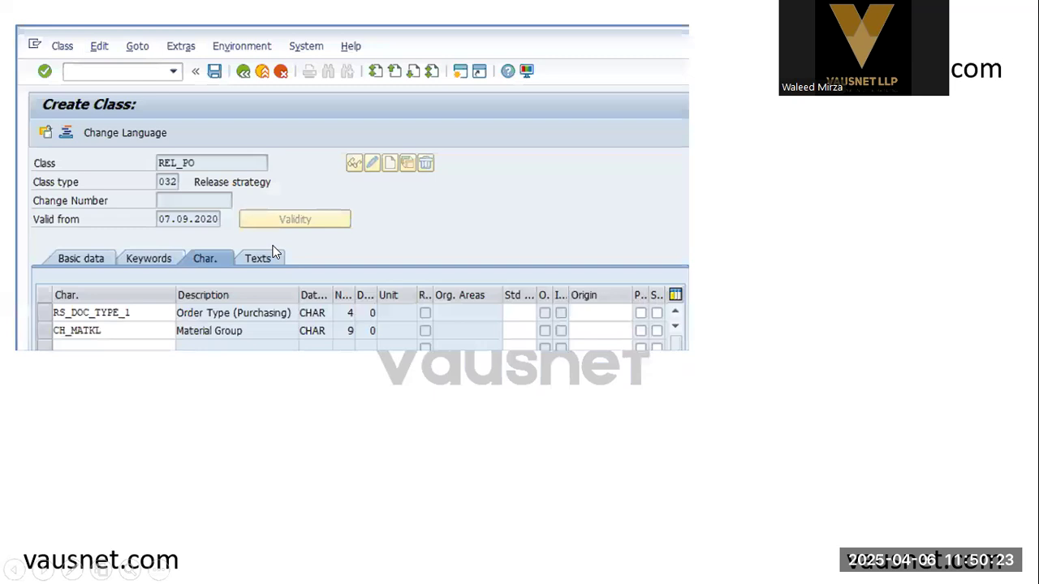
key(alt+Tab)
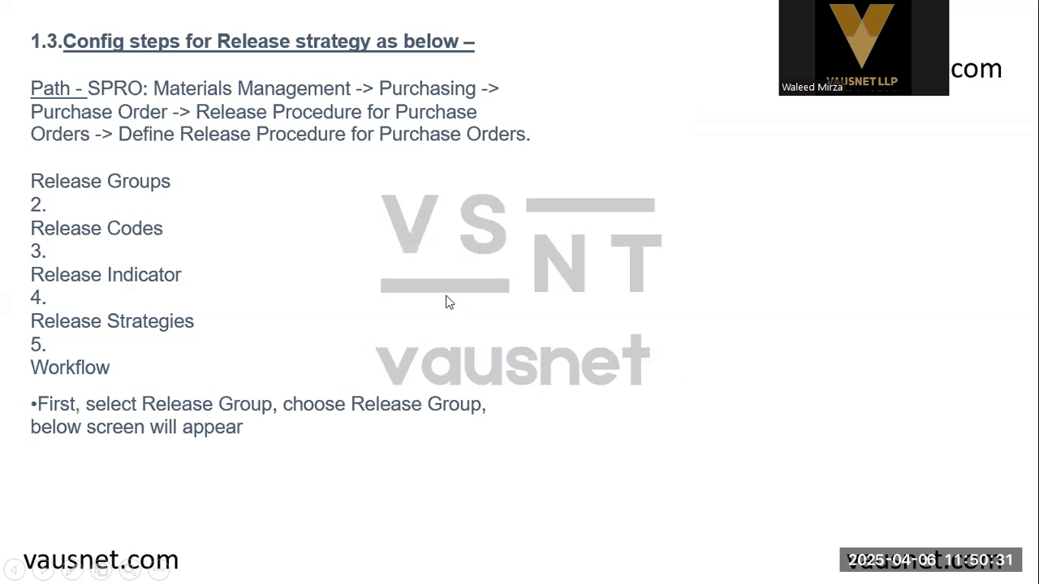
key(alt+Tab)
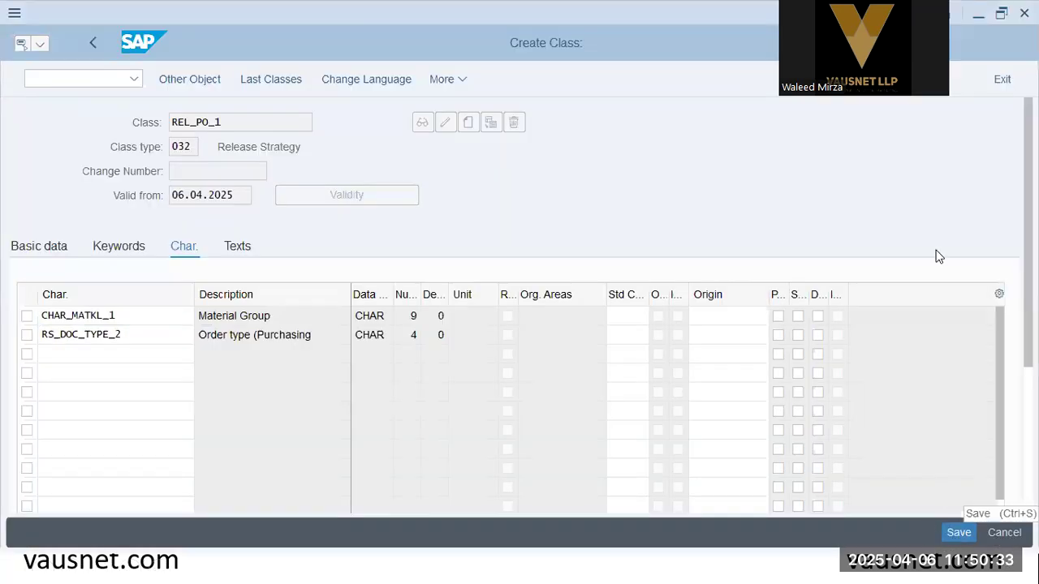
click(1001, 14)
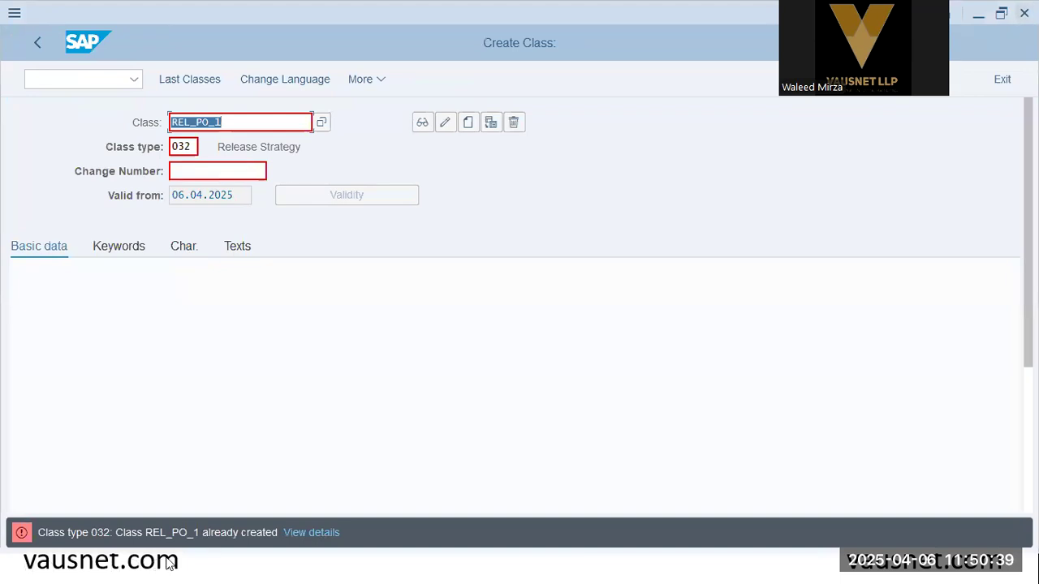
Change the class name to REL_PO_1Apr and start creating it with class type 032.
click(243, 124)
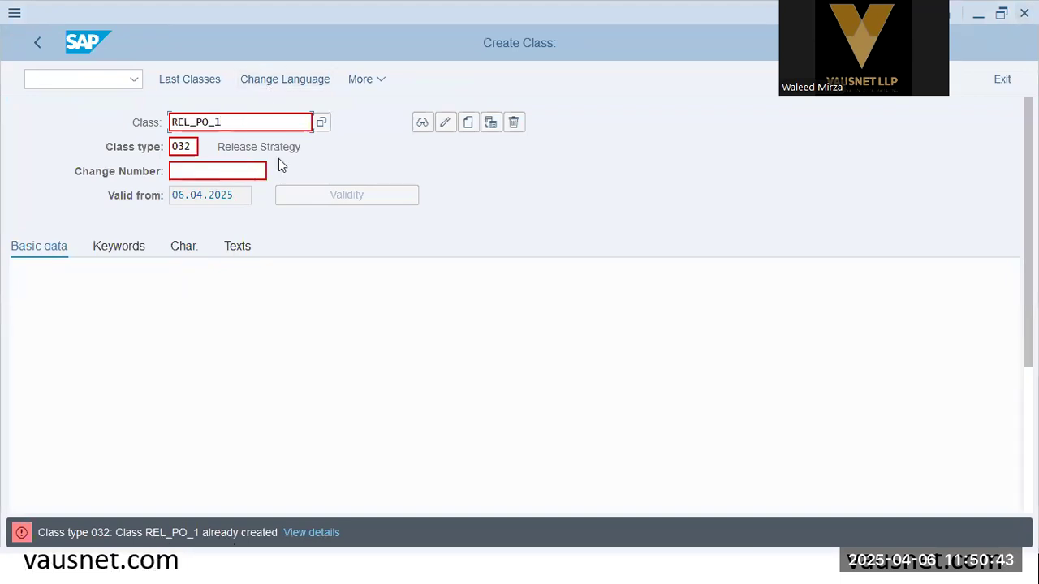
text(1)
key(BackSpace)
key(BackSpace)
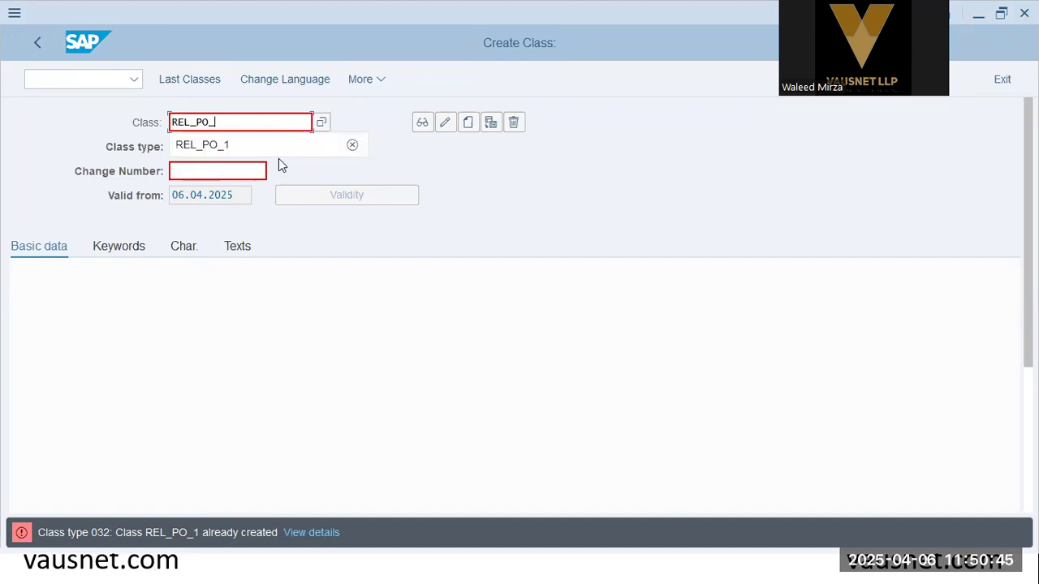
text(1)
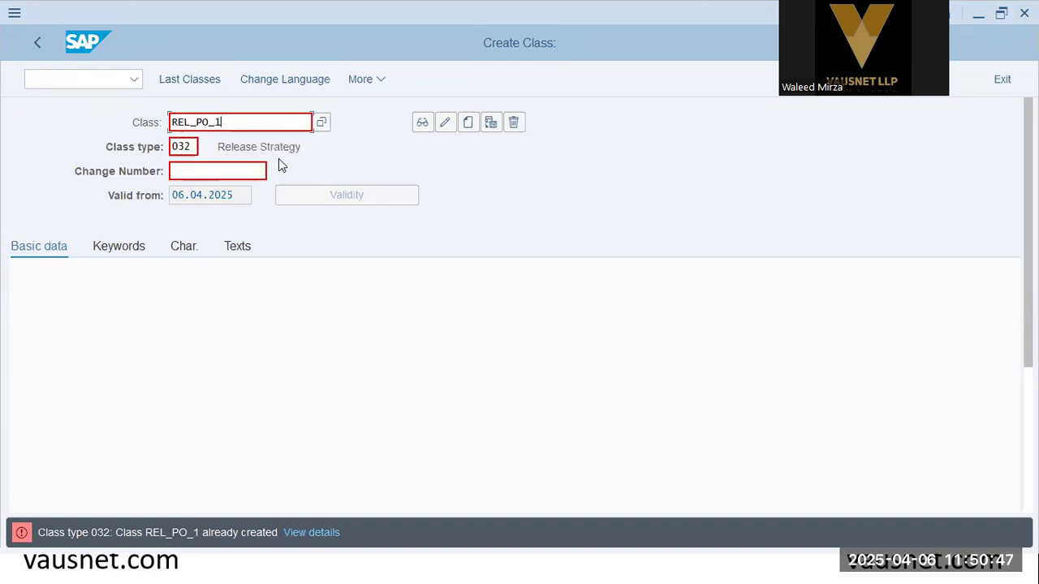
text(Apr)
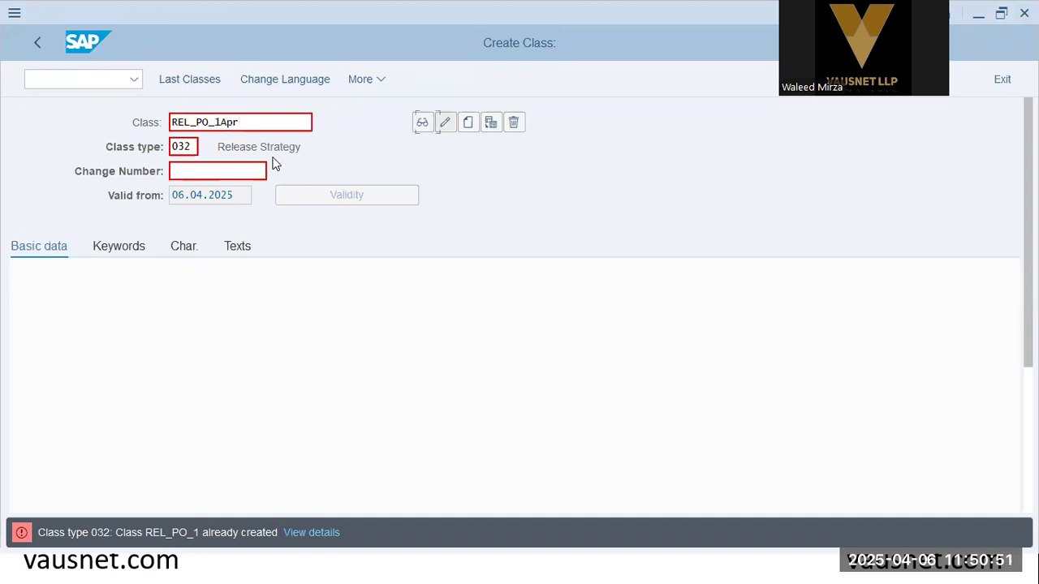
key(Return)
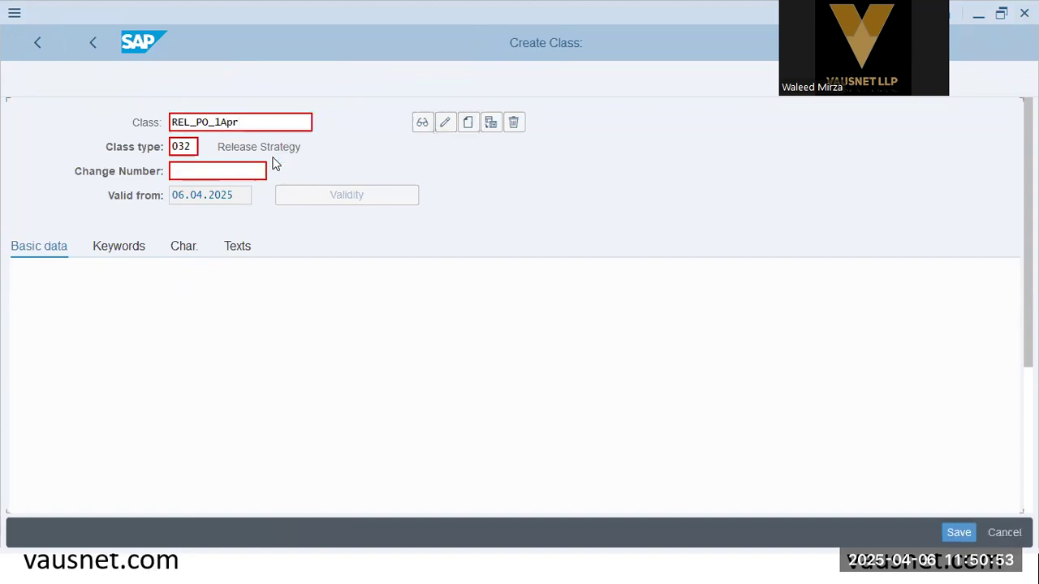
Fill in the basic data and characteristics of class REL_PO_1APR and save it.
click(225, 338)
click(320, 271)
click(184, 246)
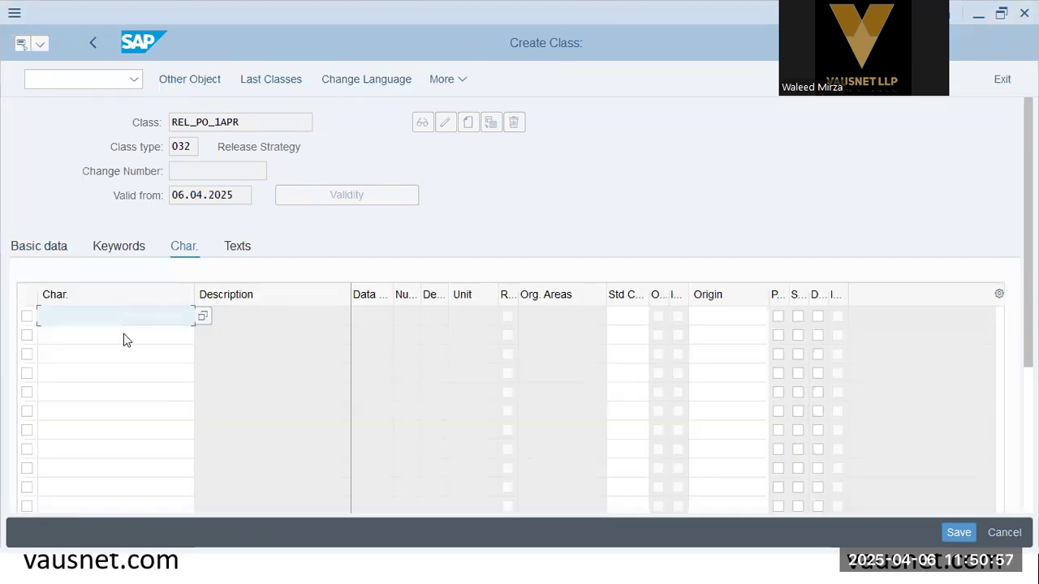
click(100, 339)
click(100, 341)
click(103, 388)
key(Return)
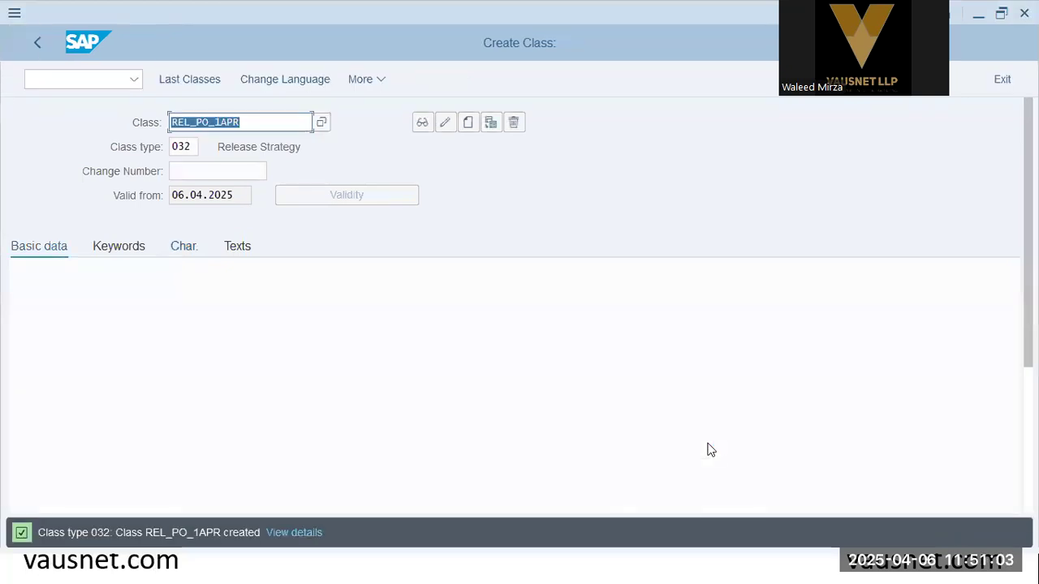
Copy the class name REL_PO_1APR and switch to Notepad++, adding space for it below RS_DOC_TYPE_2.
click(209, 532)
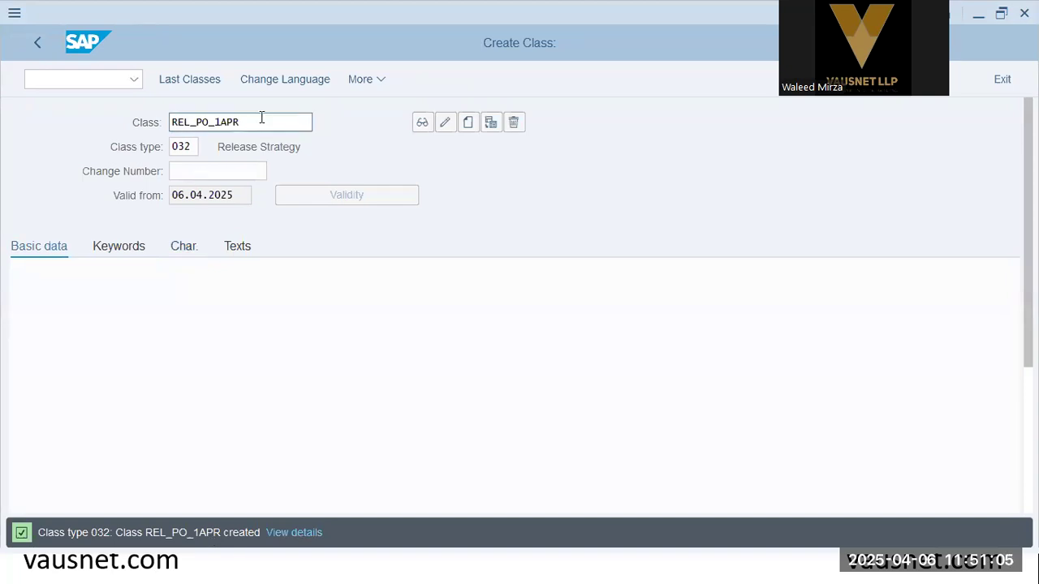
drag(260, 116, 98, 117)
key(alt+Tab)
key(Tab)
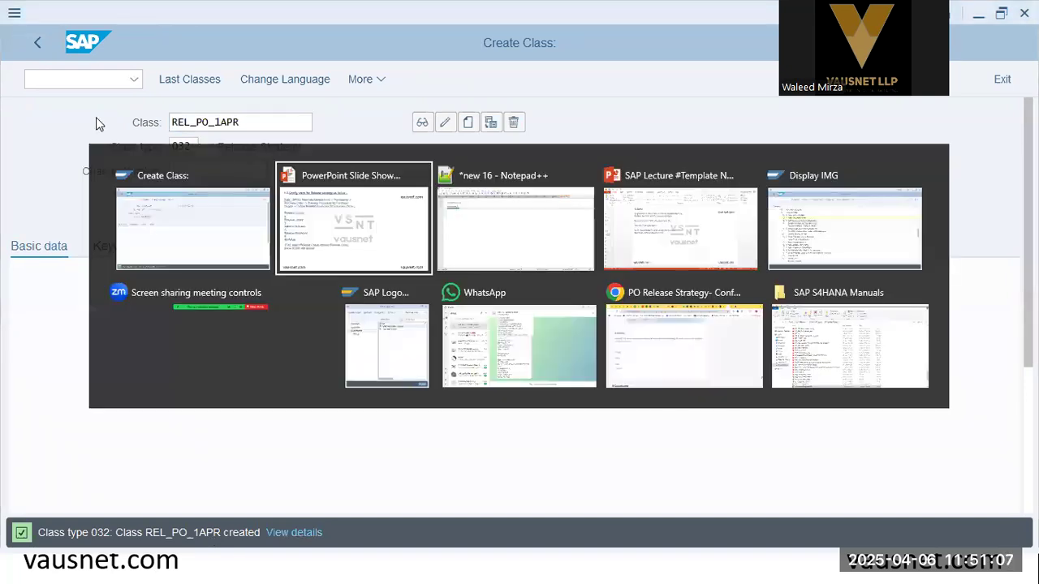
click(181, 146)
key(Return)
key(Return)
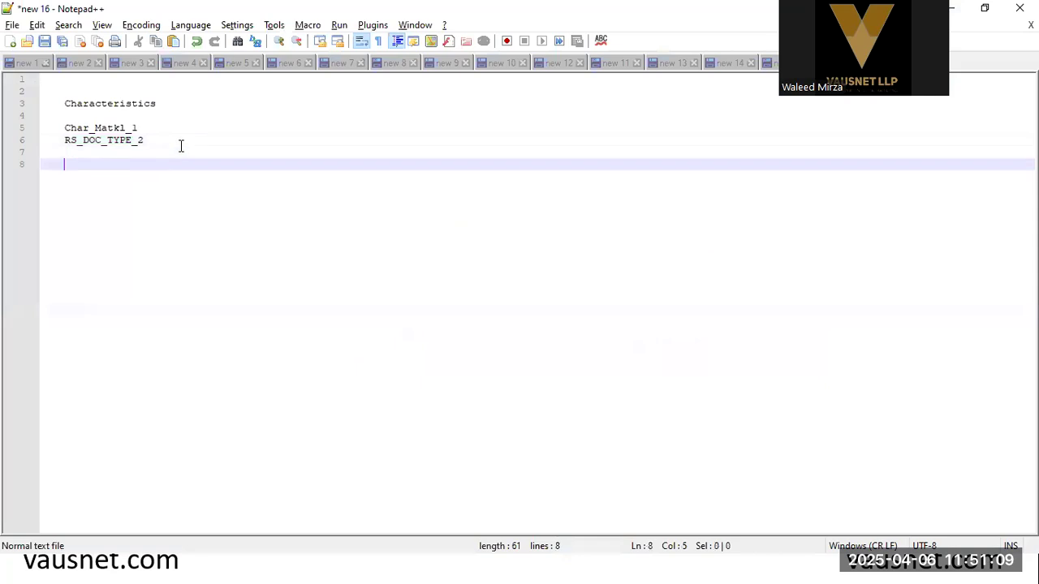
Record the class in the Notepad++ notes below the characteristics as "Class: REL_PO_1APR" and switch to SAP.
text(Class:)
key(ctrl+v)
key(alt+Tab)
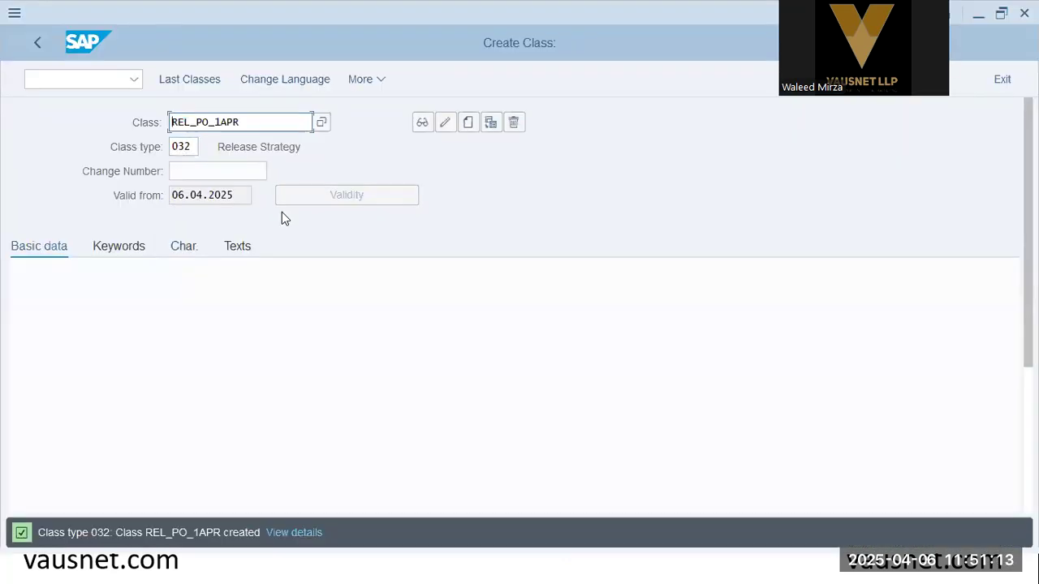
Consult the slide with the release strategy path, and open the SAP Reference IMG in SAP through transaction /nspro.
key(alt+Tab)
key(Tab)
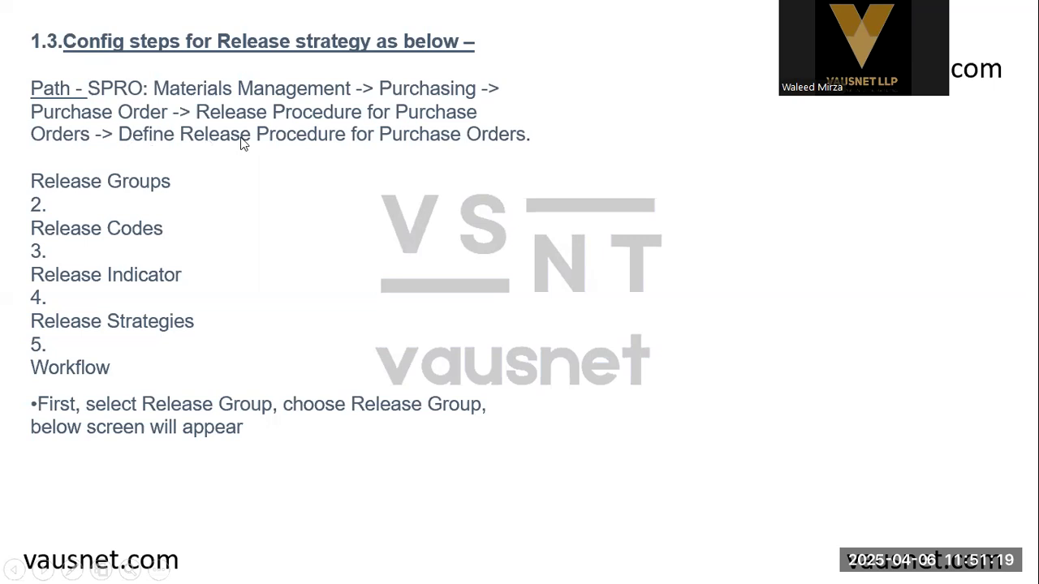
key(alt+Tab)
click(48, 81)
text(/nspro)
key(Return)
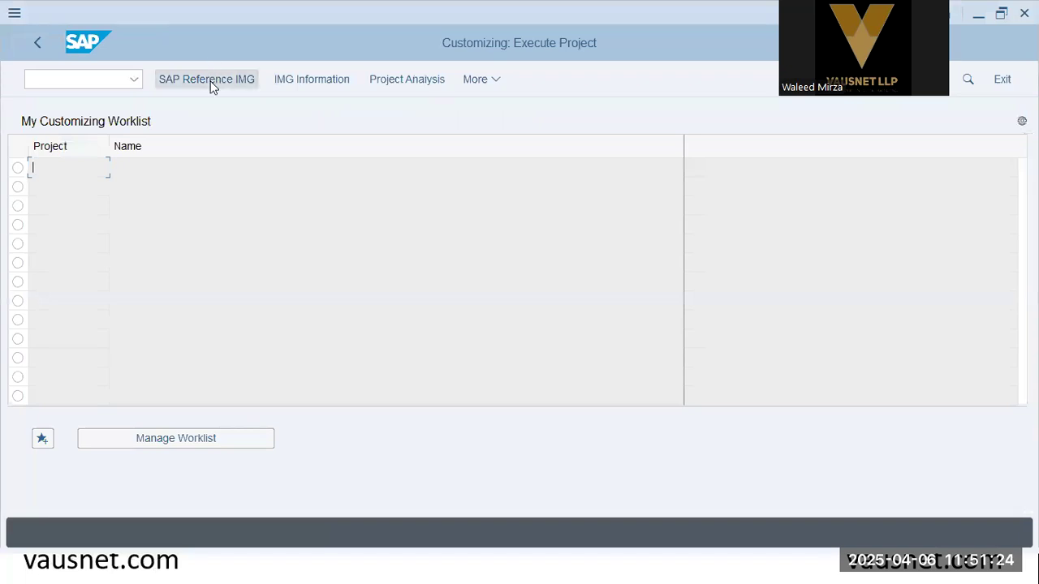
click(210, 82)
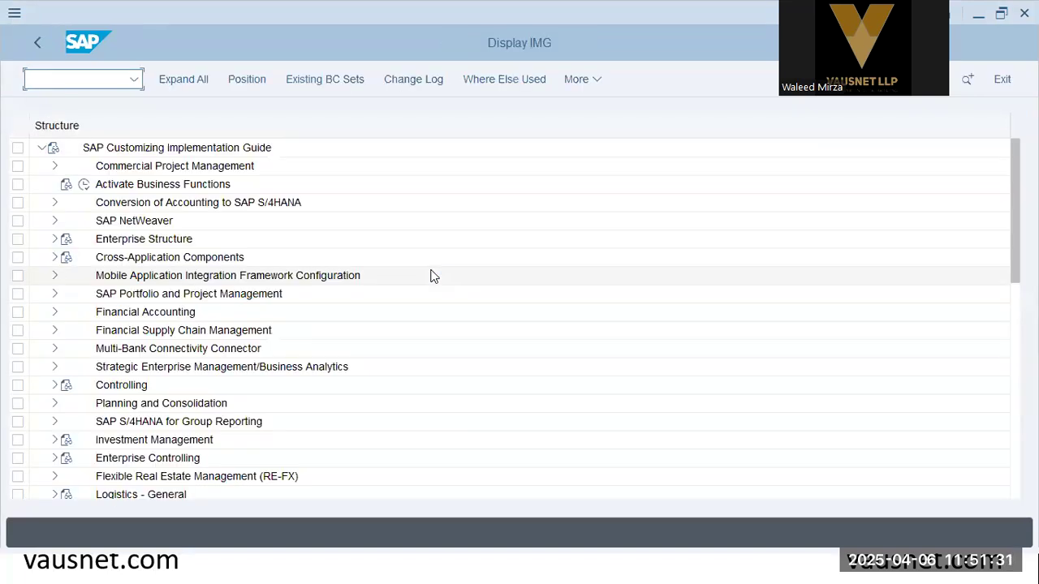
Expand Materials Management in the IMG structure and its Purchasing node.
click(163, 350)
scroll(163, 351, down, 3)
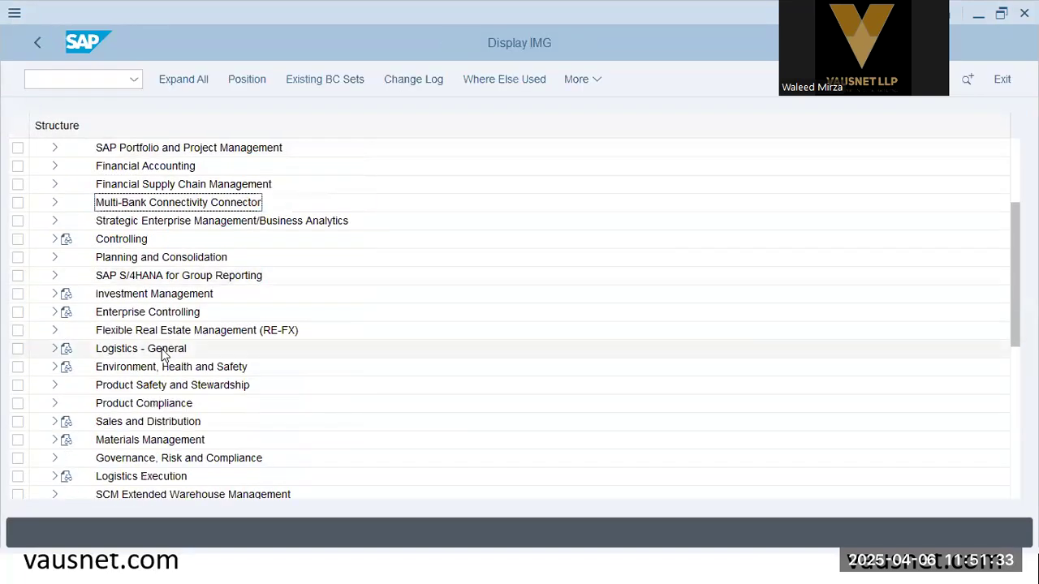
scroll(163, 355, down, 2)
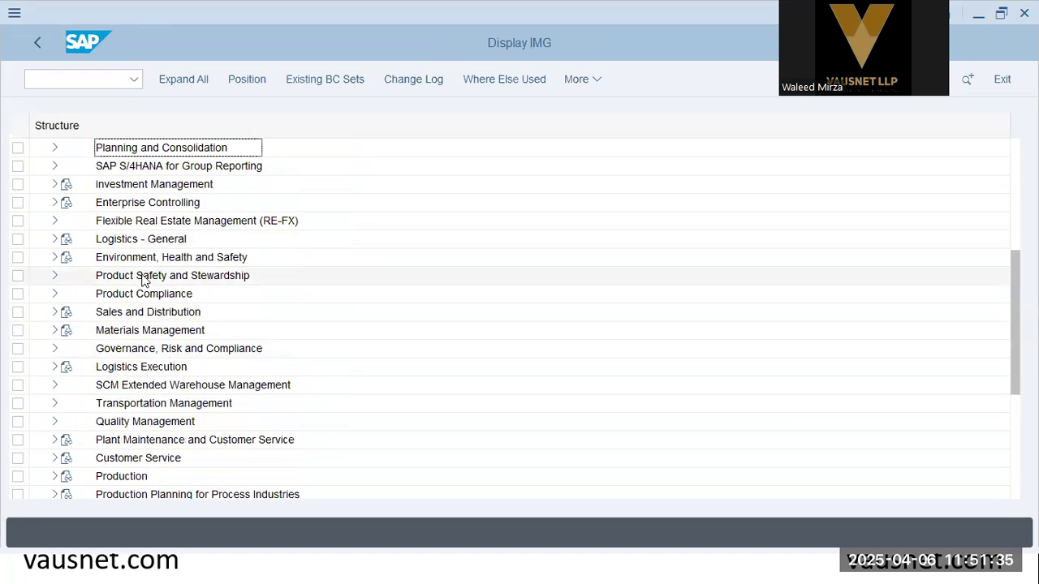
click(138, 314)
click(54, 331)
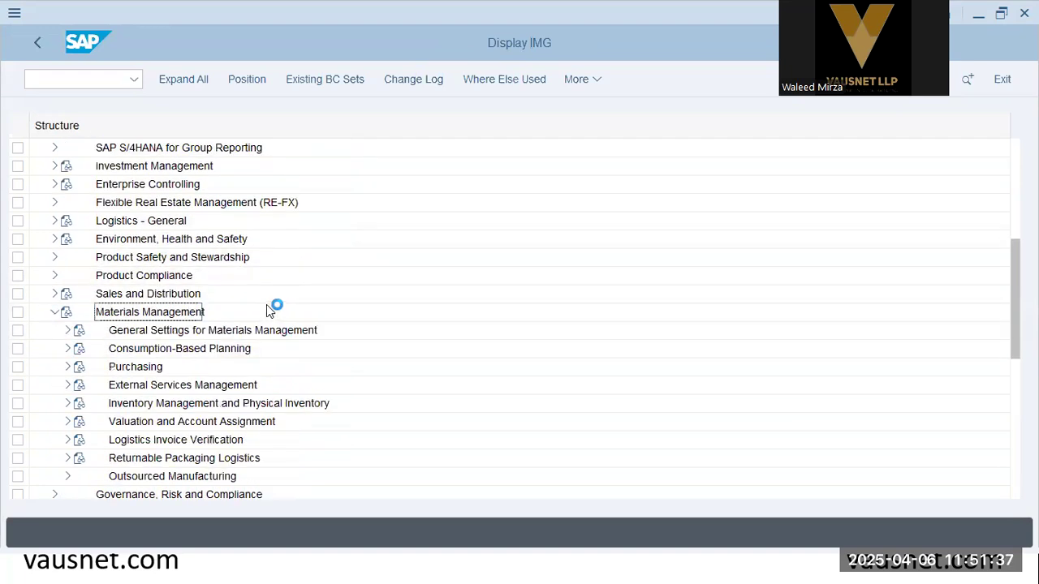
click(138, 388)
click(67, 366)
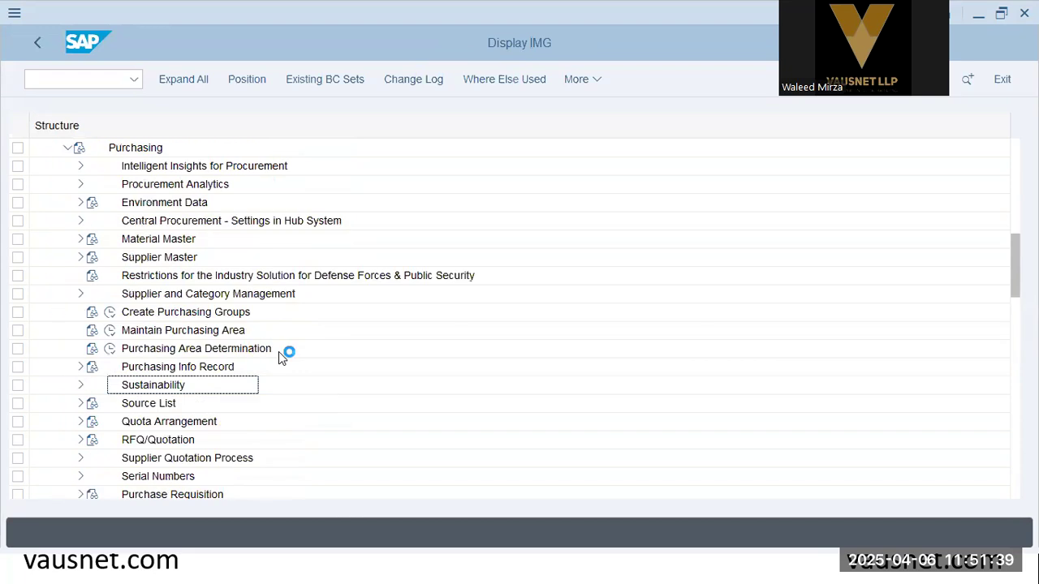
Expand Purchase Order under Purchasing, and its Release Procedure for Purchase Orders node.
click(167, 277)
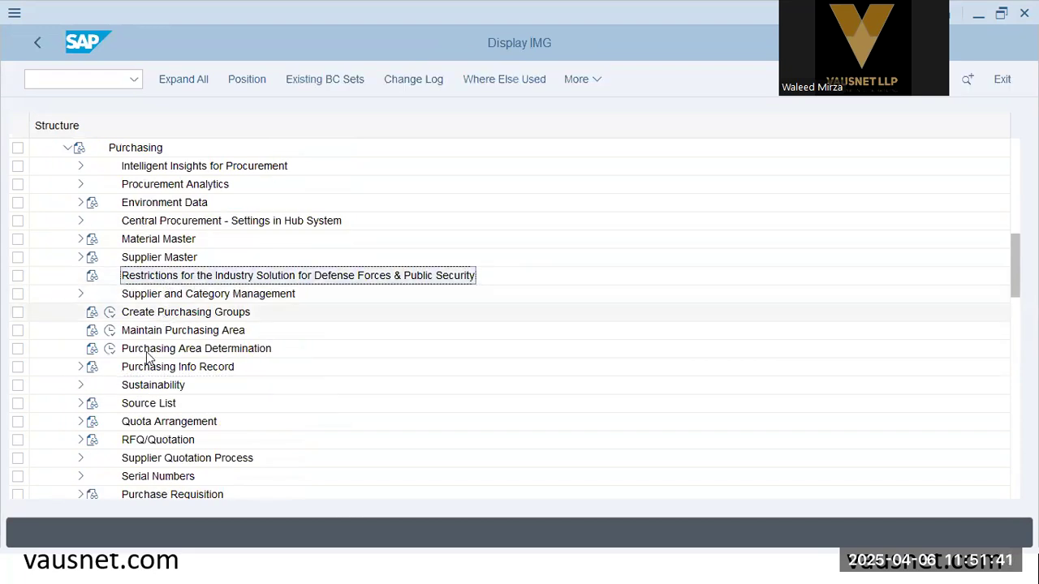
scroll(152, 369, down, 2)
click(80, 439)
scroll(204, 338, up, 2)
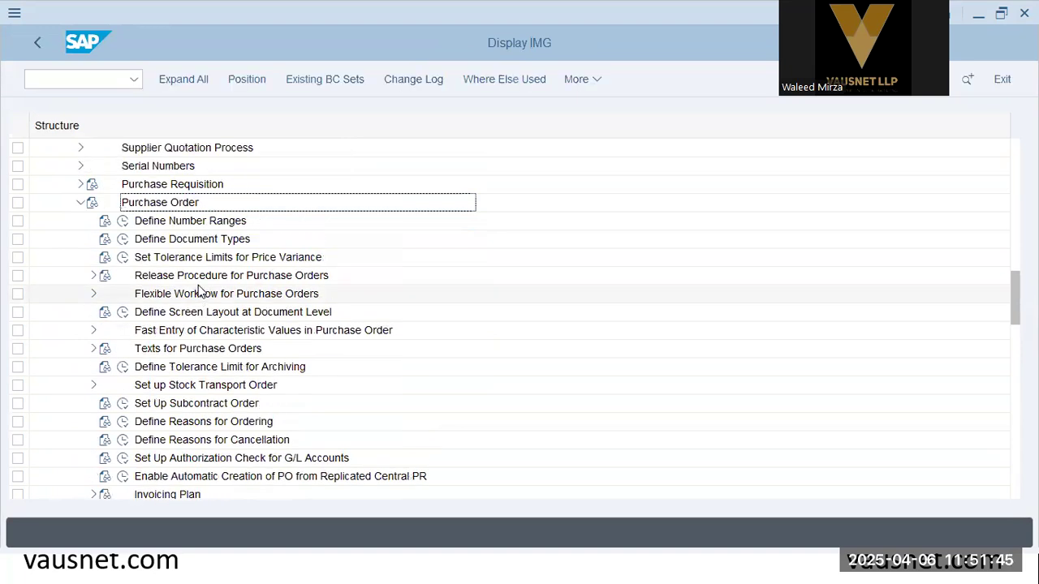
click(201, 279)
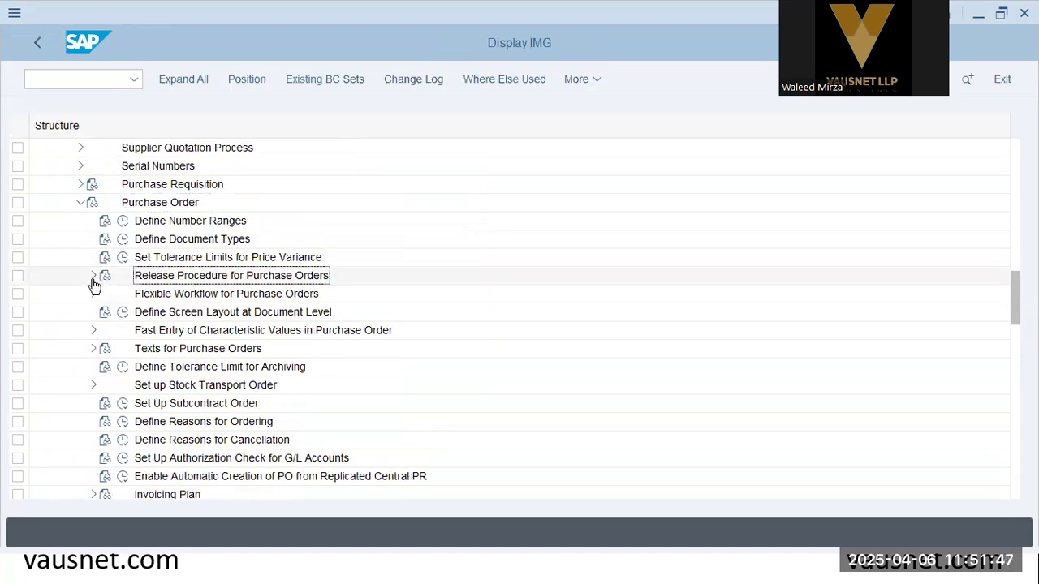
click(93, 277)
Execute the activity Define Release Procedure for Purchase Orders.
click(206, 296)
click(244, 331)
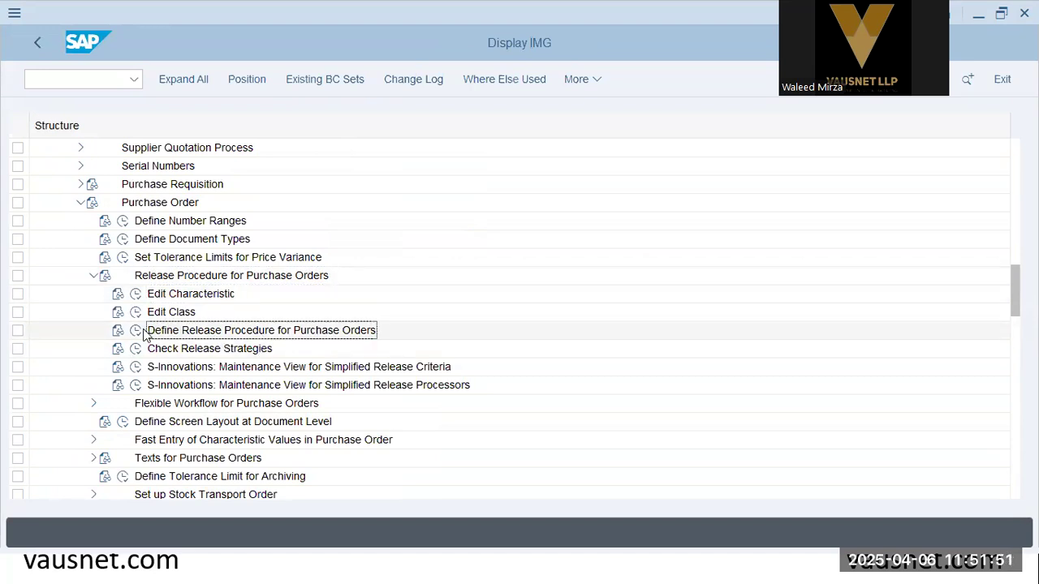
click(135, 332)
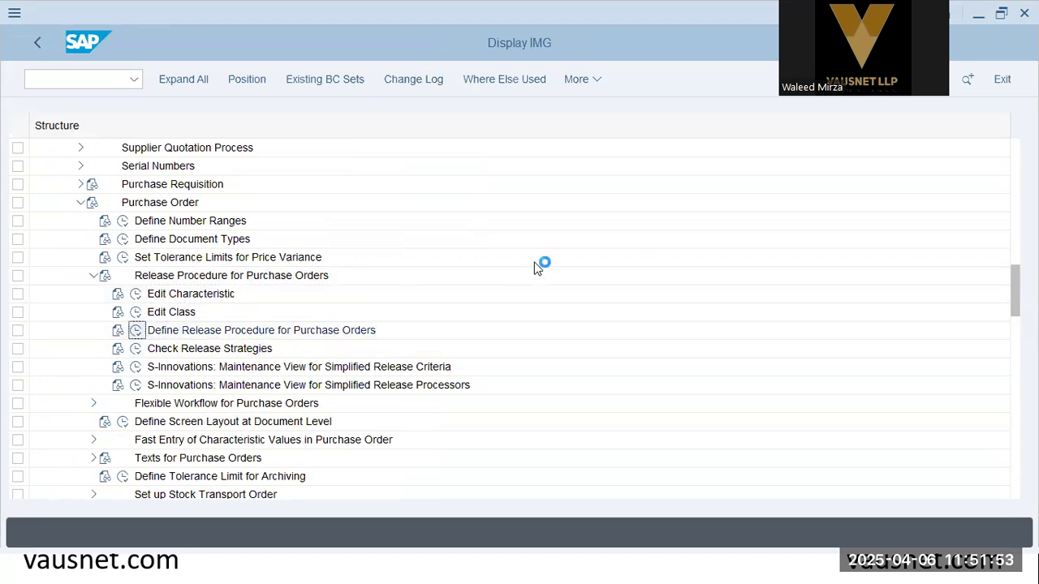
Consult the slides for the release group instructions and open the Release Groups activity in SAP.
key(alt+Tab)
key(alt+Tab)
key(alt+Tab)
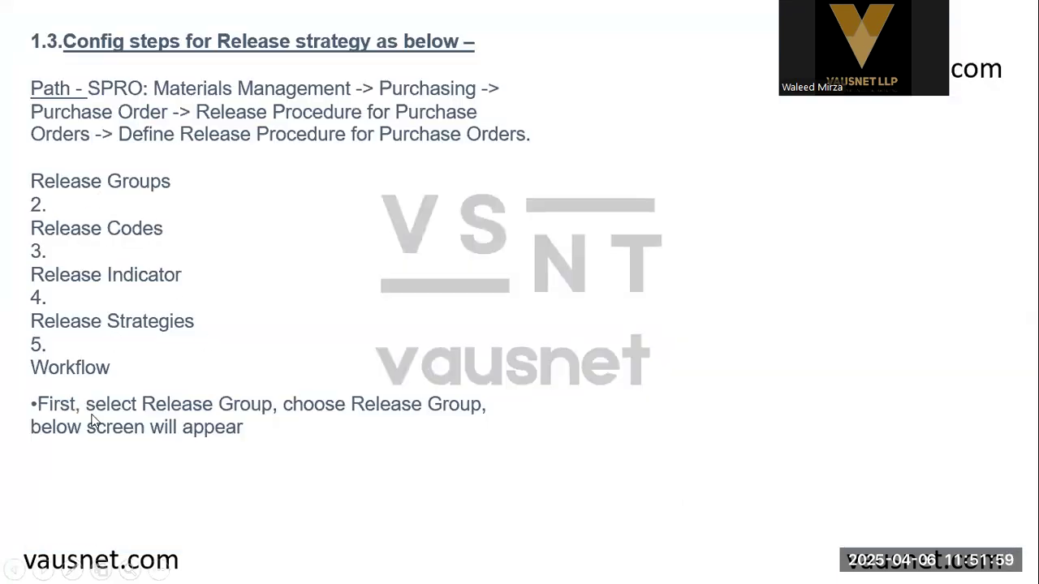
key(alt+Tab)
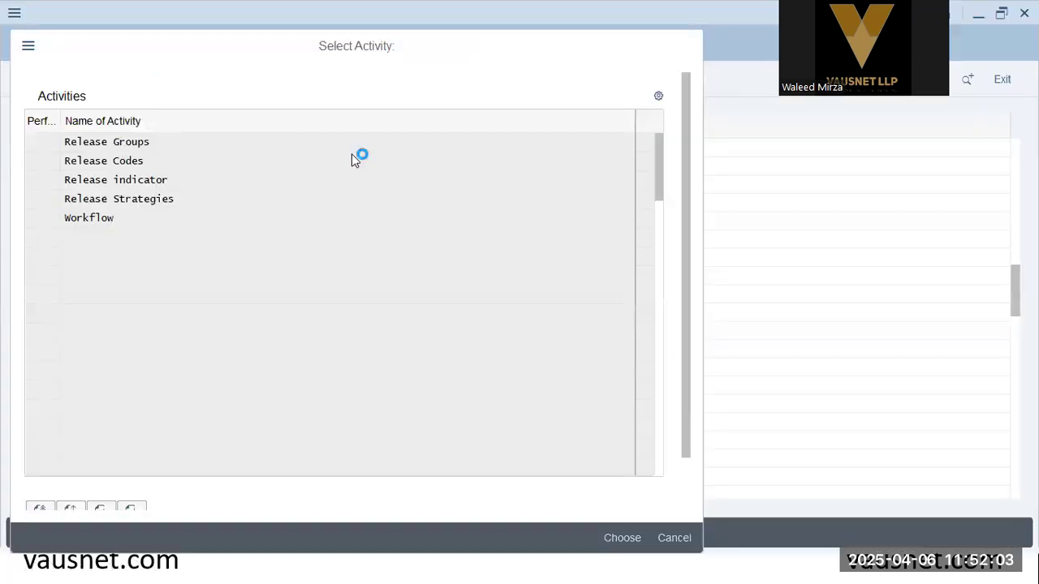
key(alt+Tab)
click(355, 190)
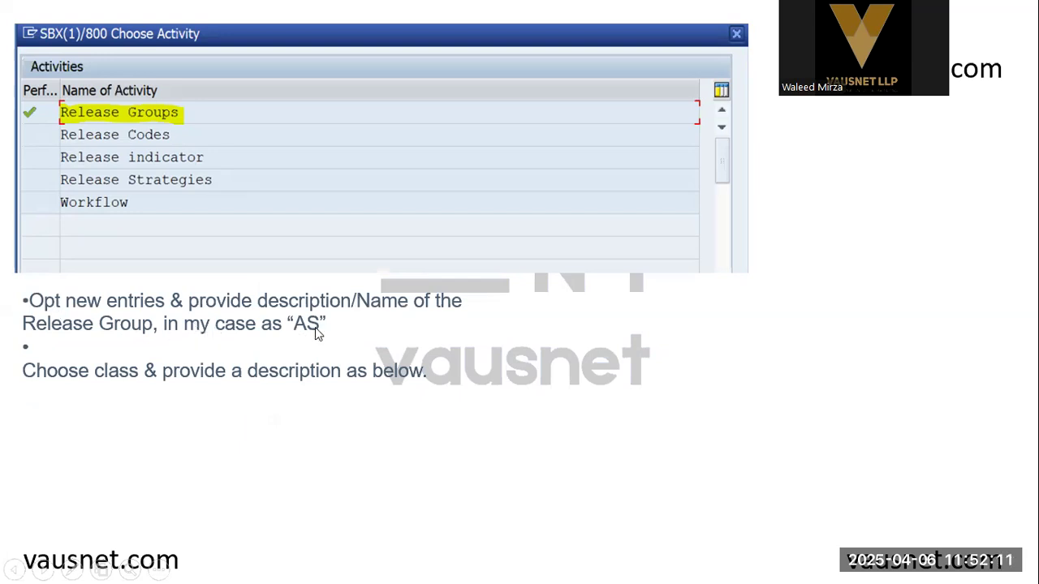
key(alt+Tab)
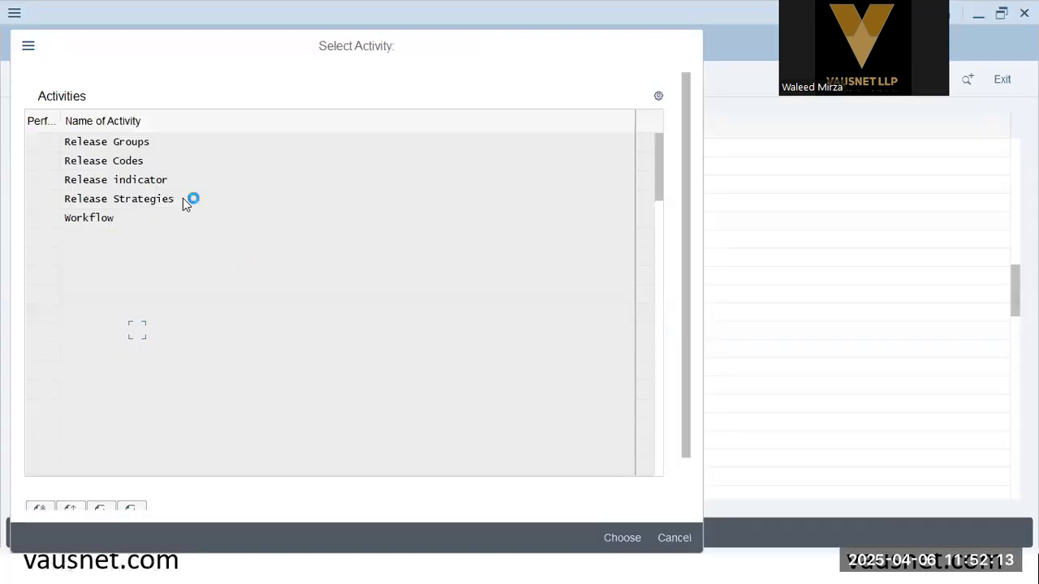
key(alt+Tab)
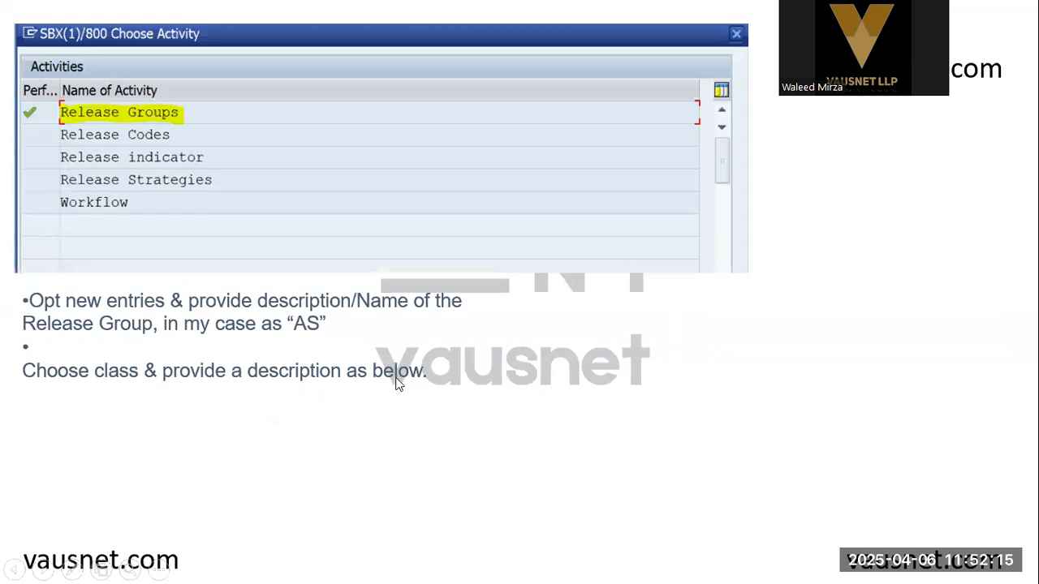
key(alt+Tab)
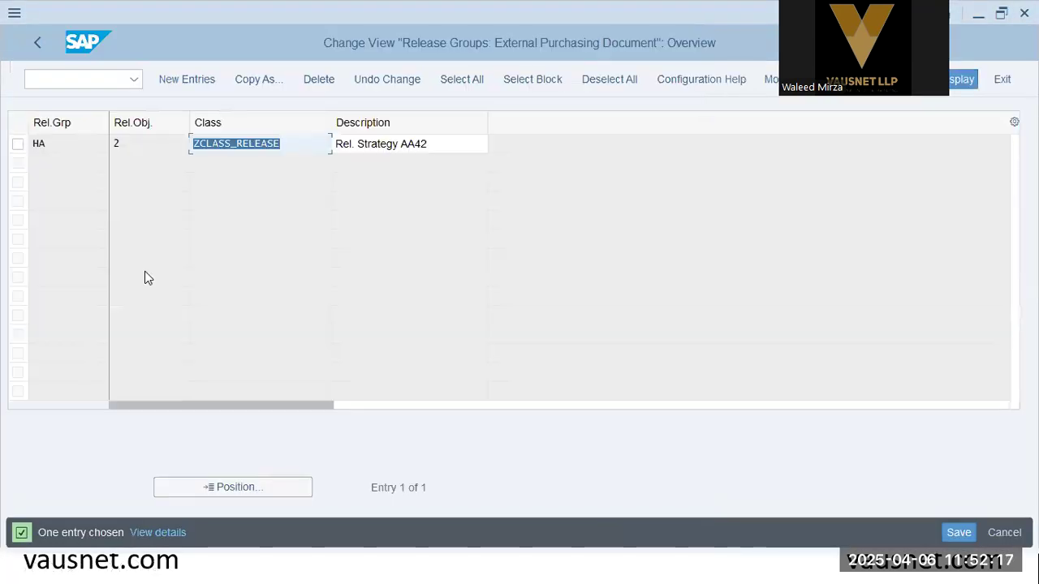
Delete the existing release group HA with class ZCLASS_RELEASE.
click(18, 145)
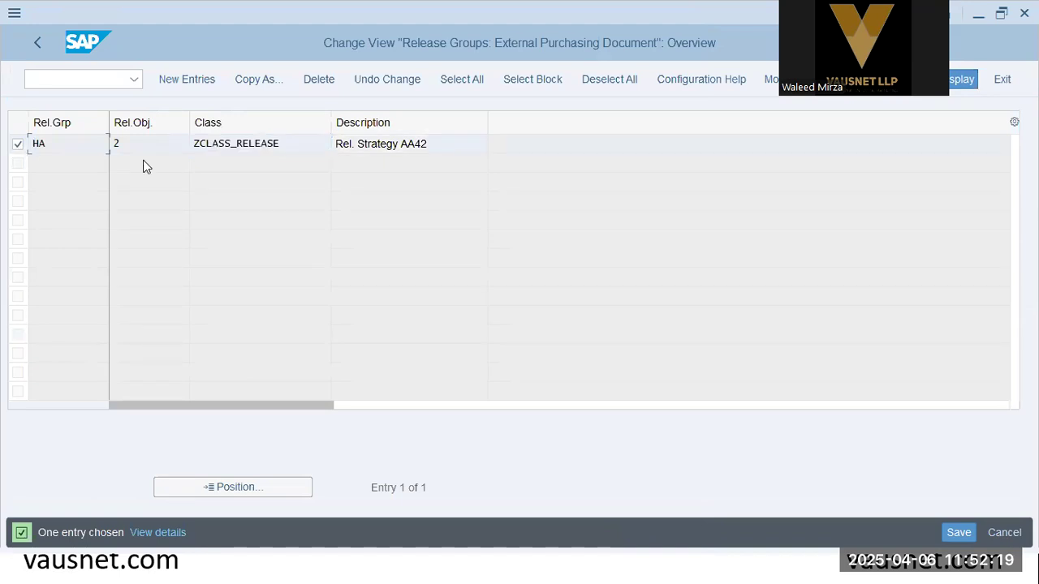
click(328, 81)
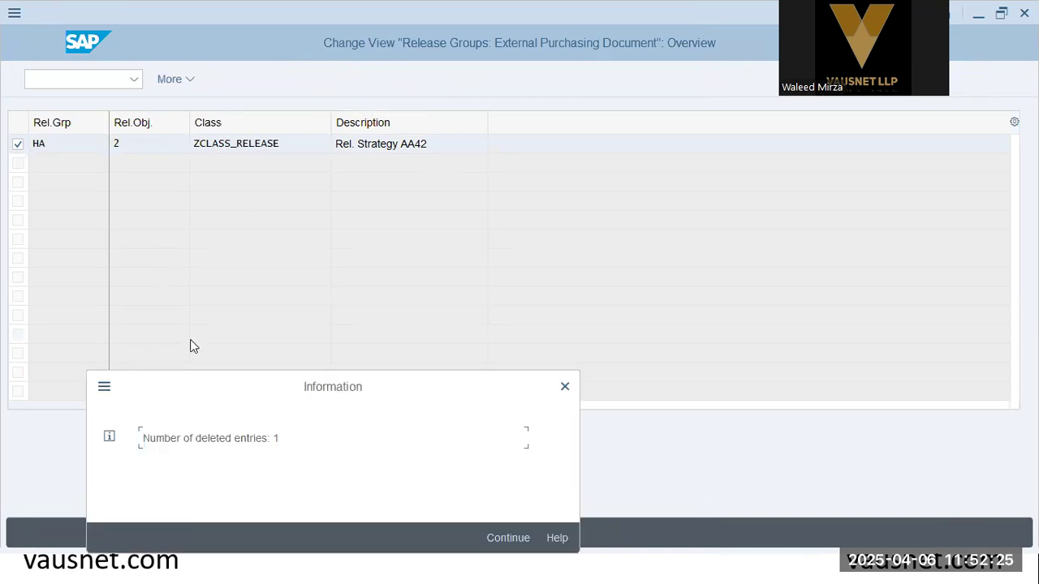
click(502, 537)
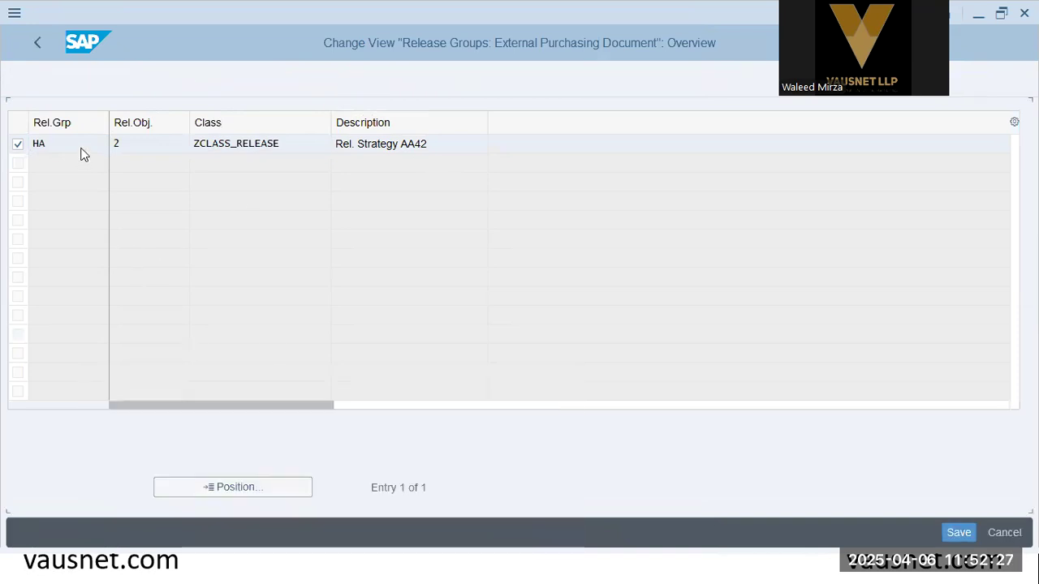
Add a new release group entry AS and assign it class REL_PO_1APR, copied from the Notepad++ notes.
click(183, 79)
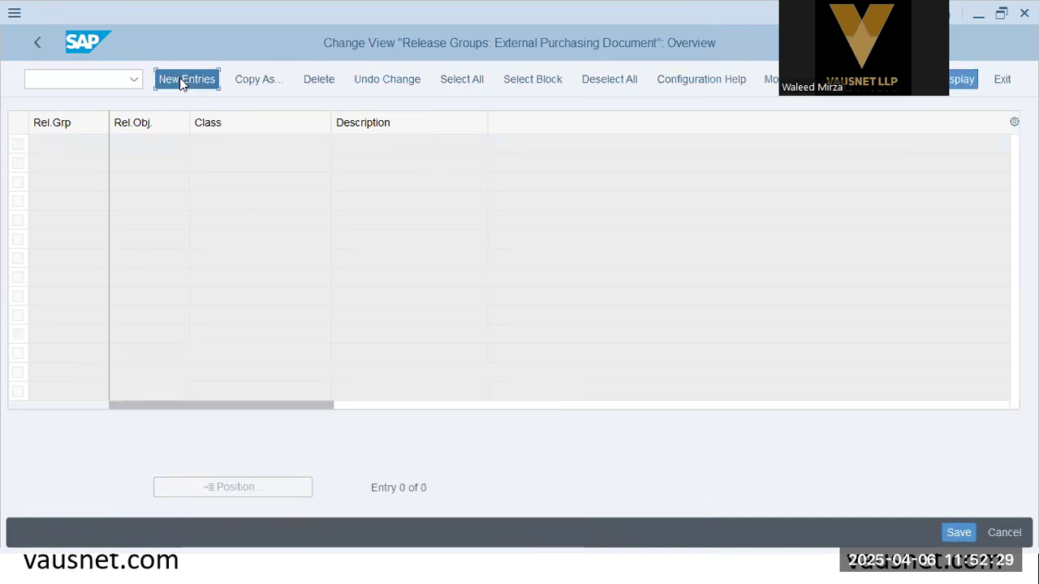
key(Tab)
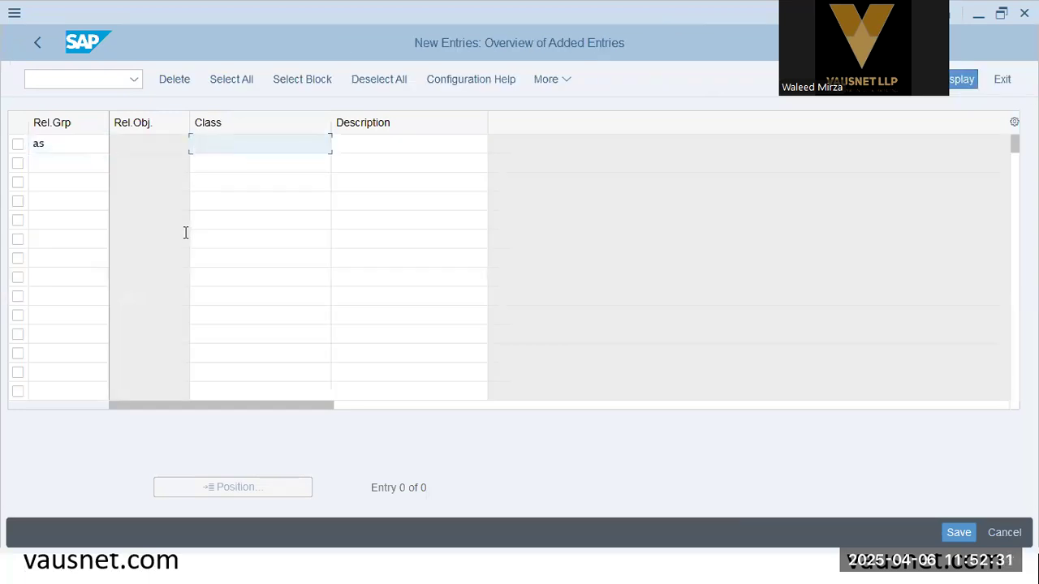
key(alt+Tab)
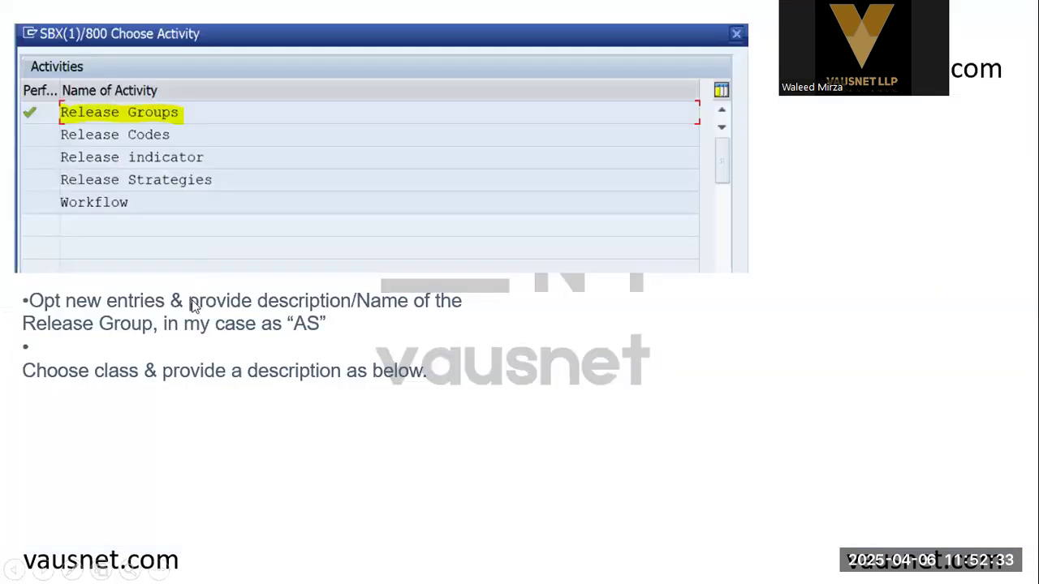
key(alt+Tab)
key(alt+Tab)
key(alt+Tab)
drag(175, 165, 107, 166)
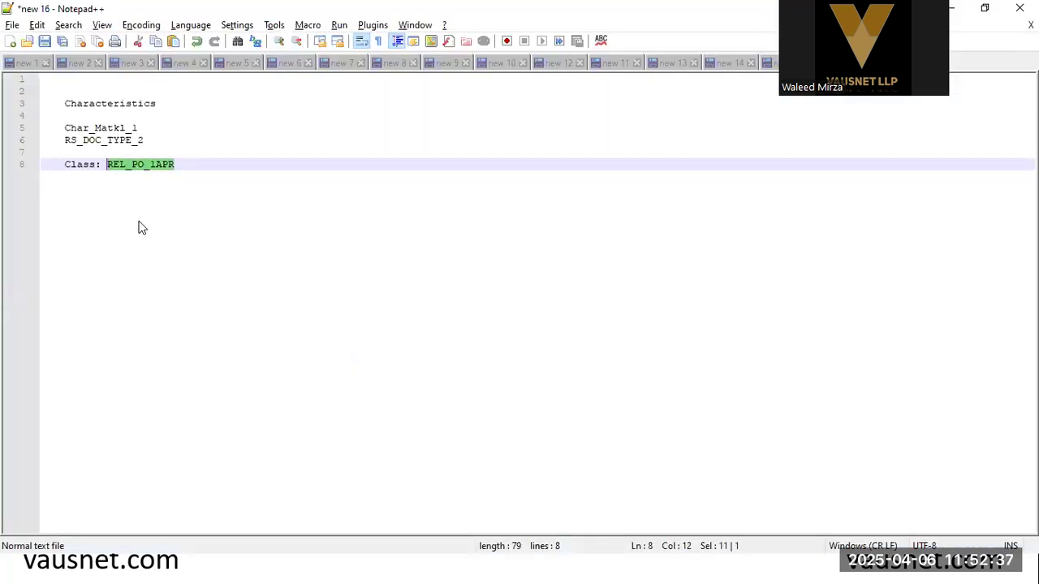
key(ctrl+c)
key(alt+Tab)
key(ctrl+v)
Set the description of release group AS to "Rel.Strategy VAUSNET".
click(366, 144)
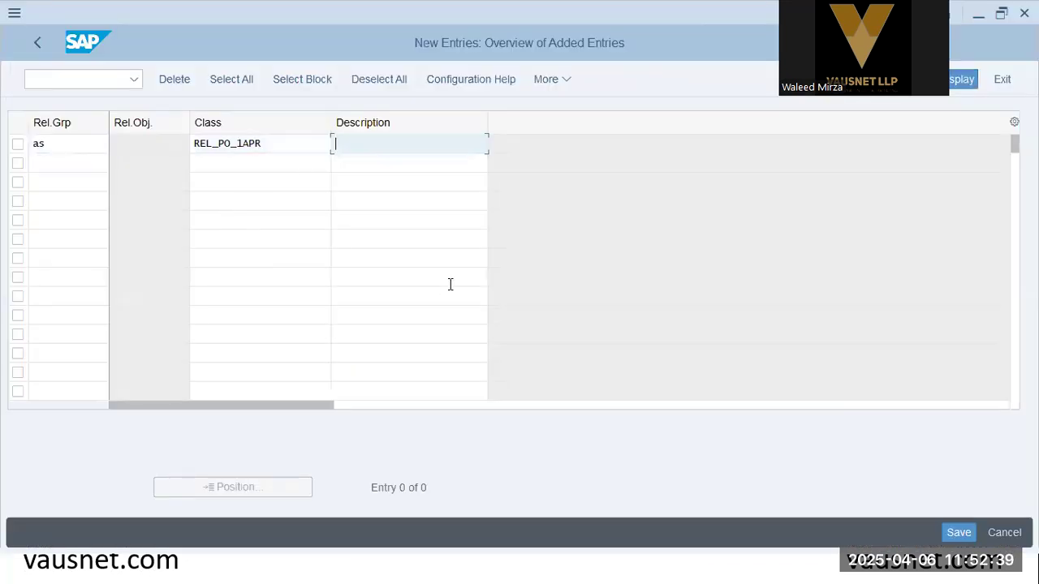
text(Rel.Strategy VAUSNET)
key(Return)
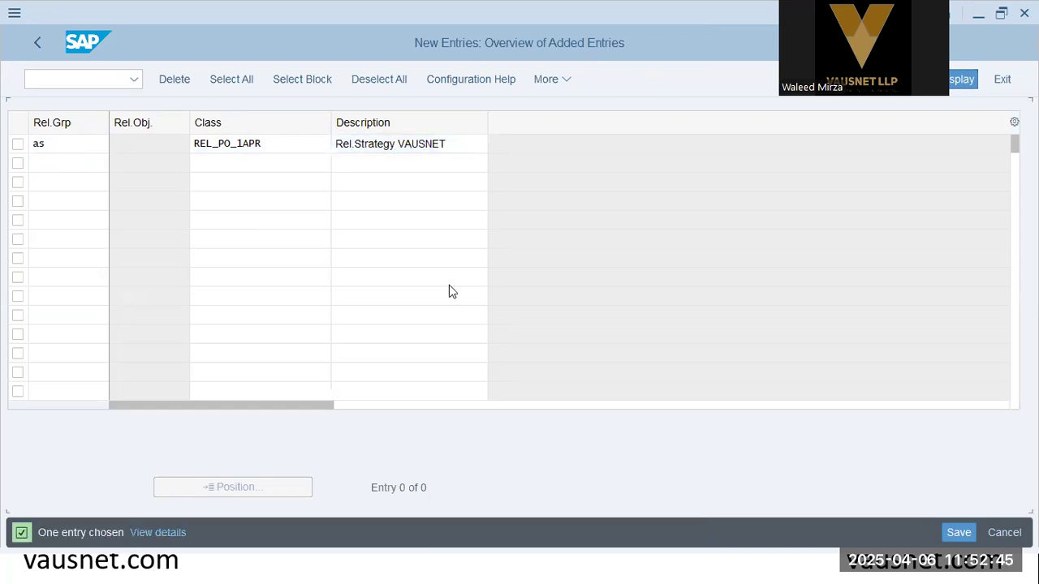
Save the new release group under the own customizing request SA2K902208.
click(953, 530)
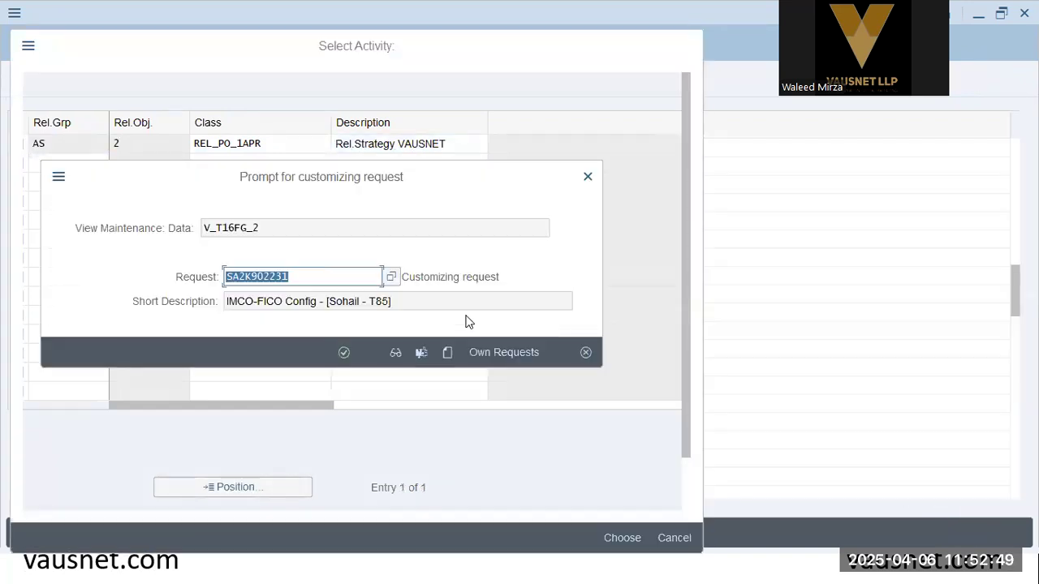
click(491, 352)
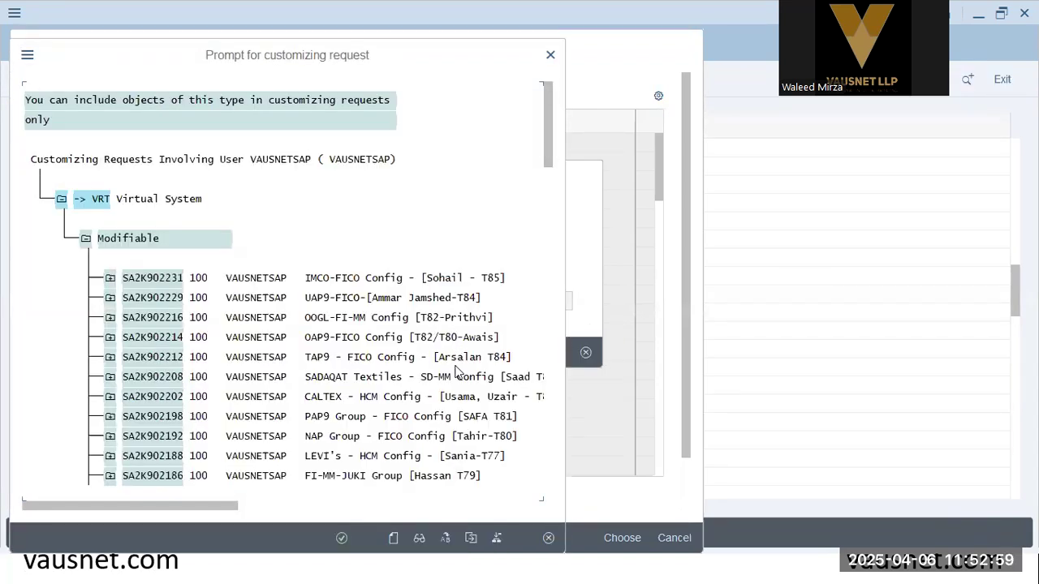
double_click(340, 383)
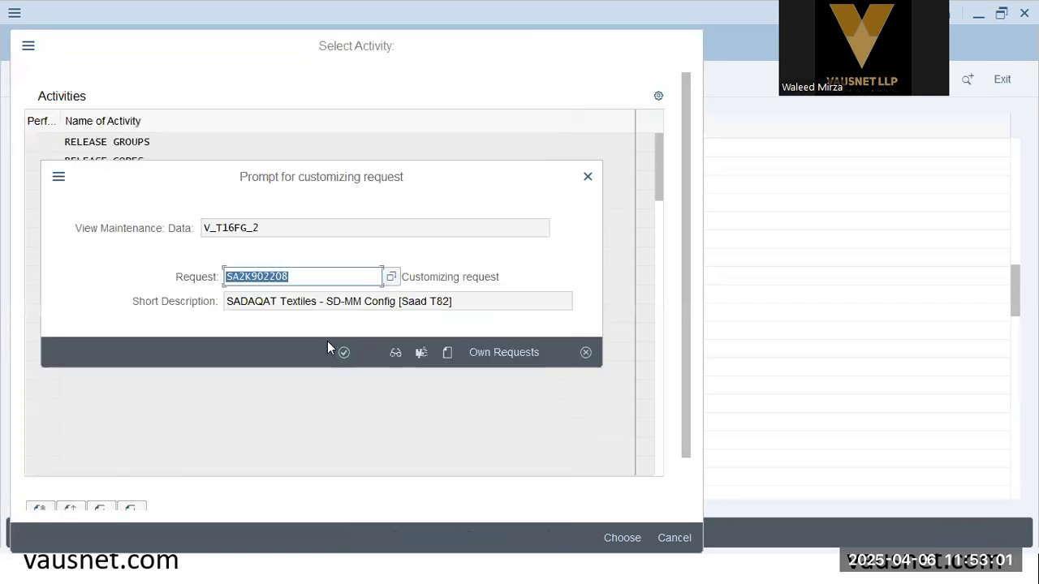
click(345, 350)
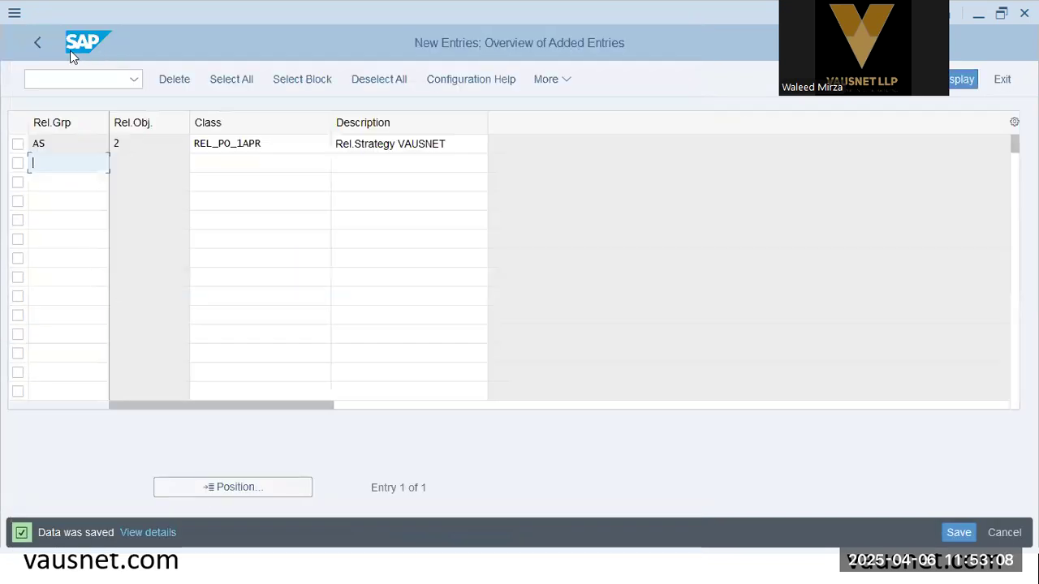
Leave the release group entries and return to the release procedure's activity list.
double_click(276, 144)
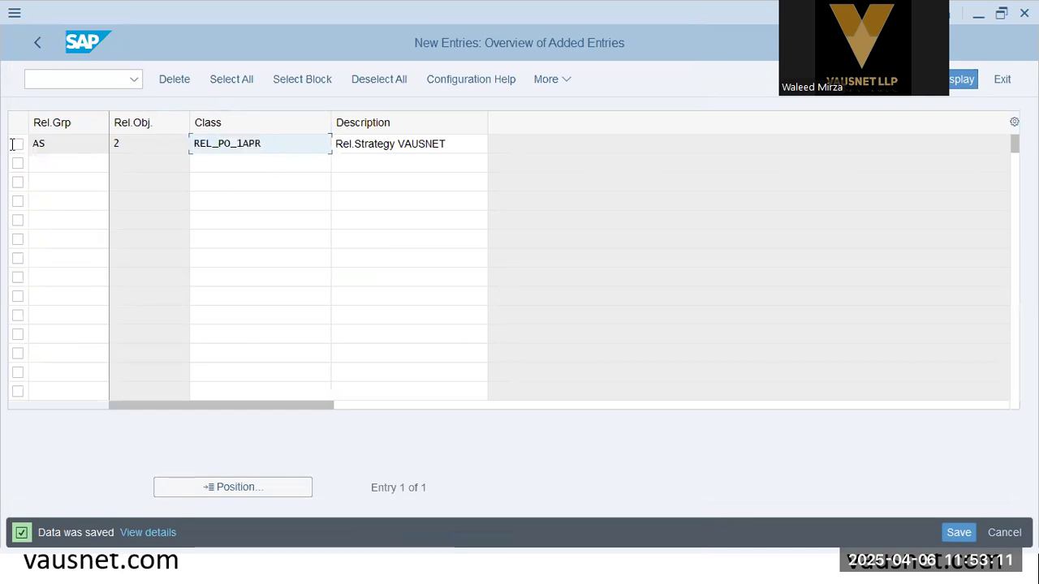
click(31, 40)
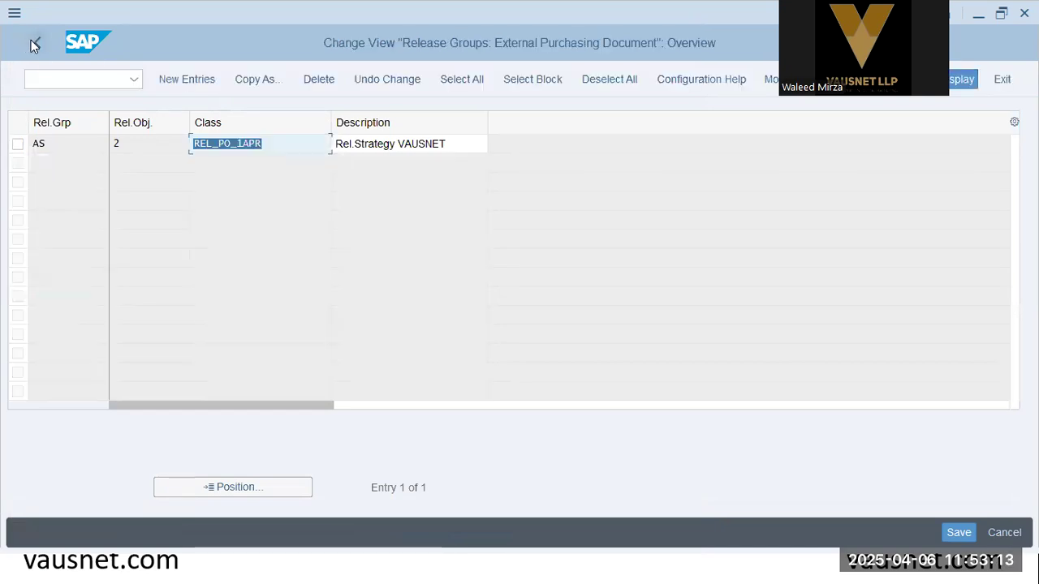
click(31, 40)
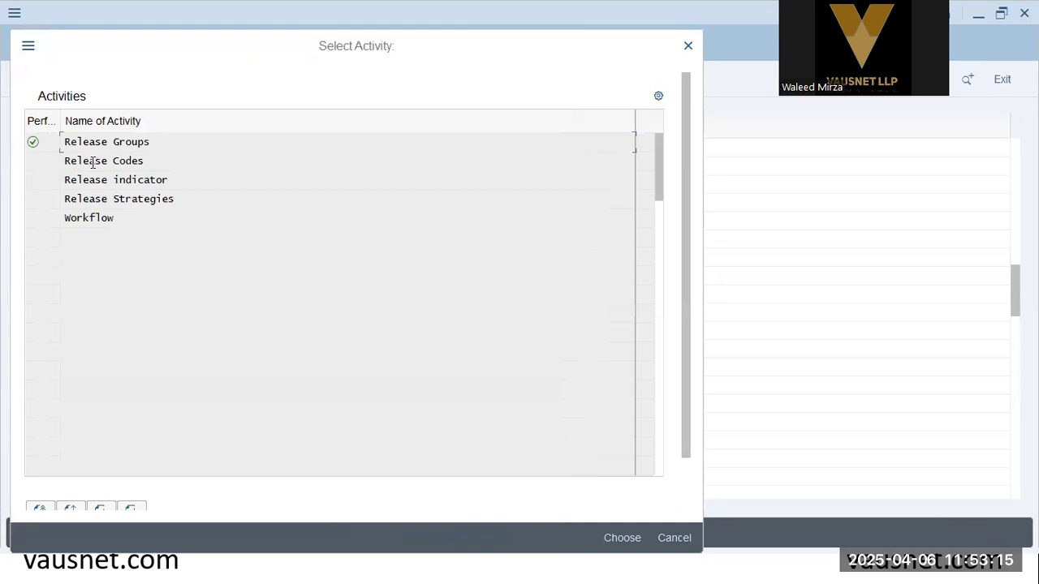
Open the Release Codes activity and consult the presentation's slides on creating release groups and release codes.
key(alt+Tab)
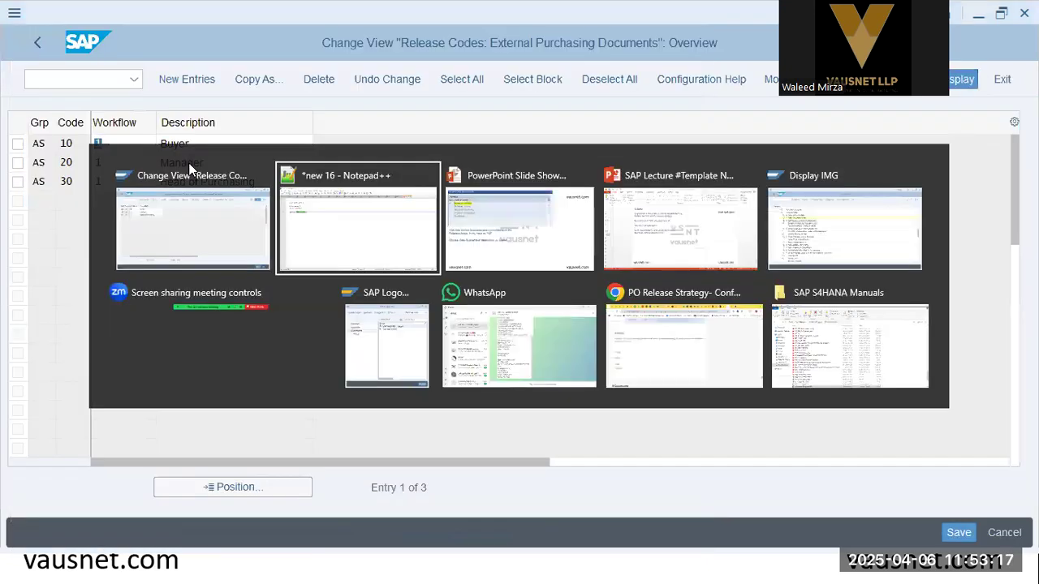
key(alt+Tab)
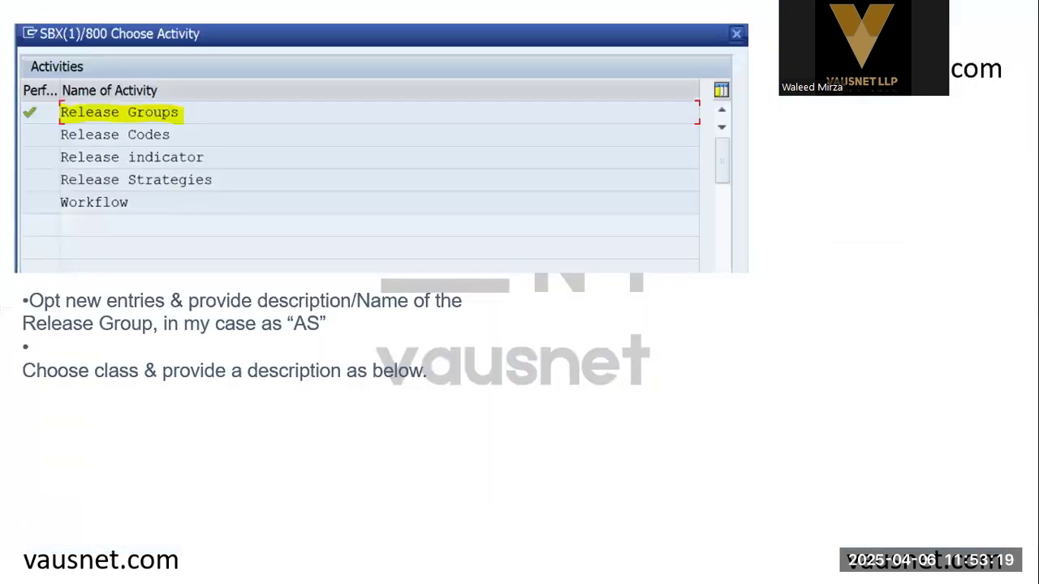
key(Right)
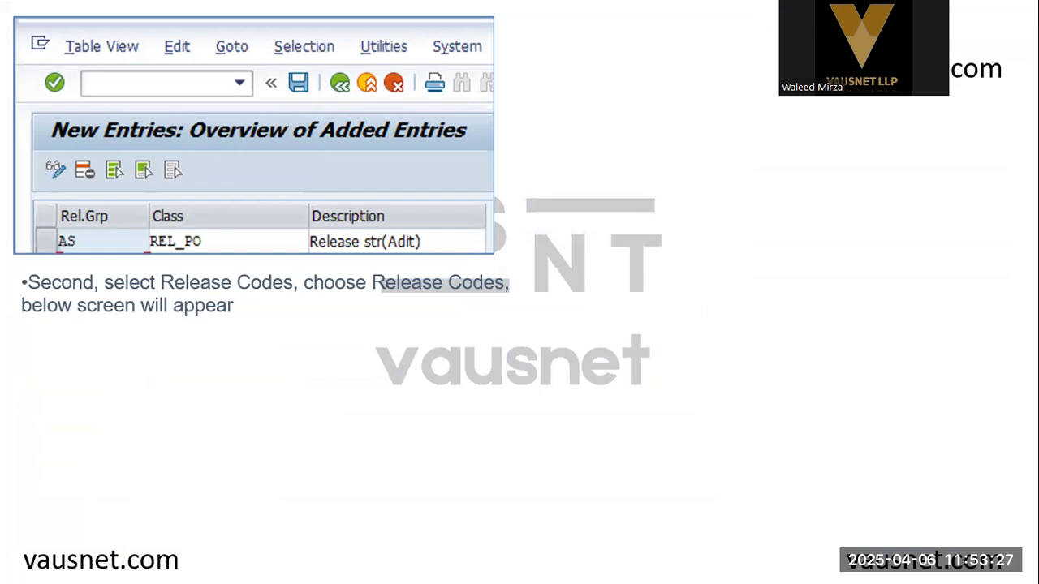
key(alt+Tab)
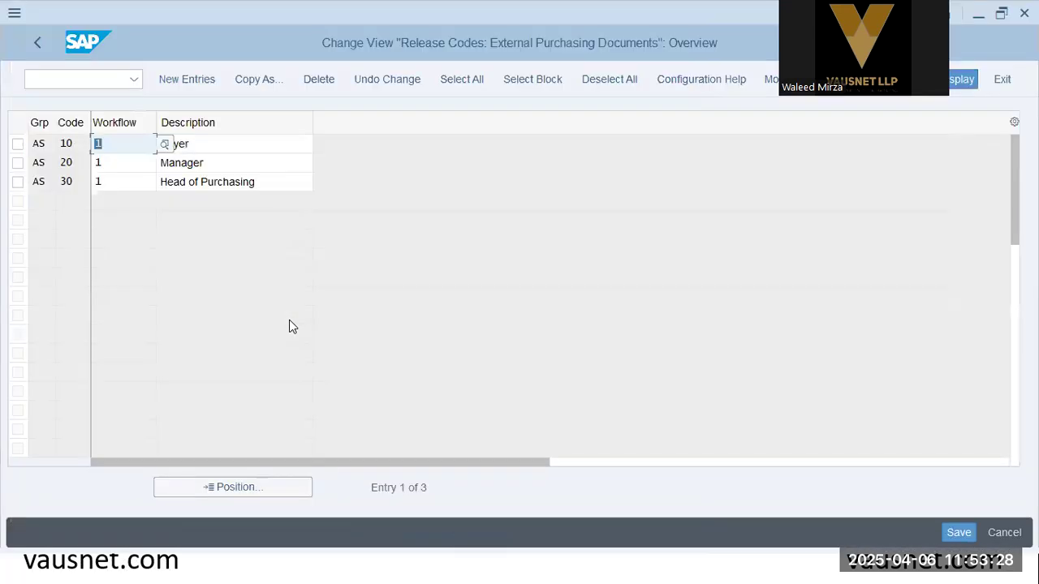
Review the codes, workflow settings and descriptions of release group AS and compare them with the release code slide.
click(228, 144)
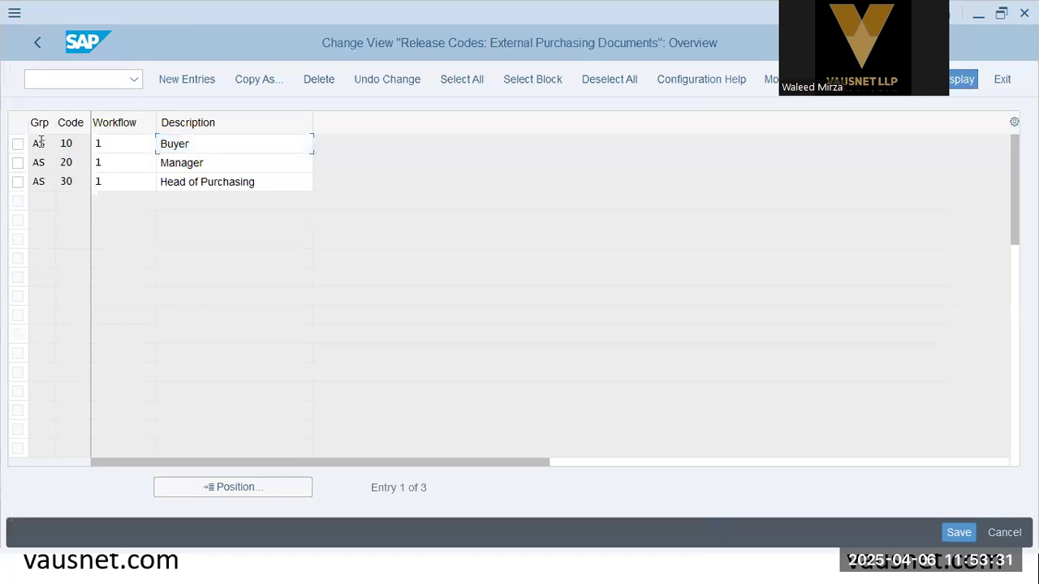
click(45, 180)
click(81, 182)
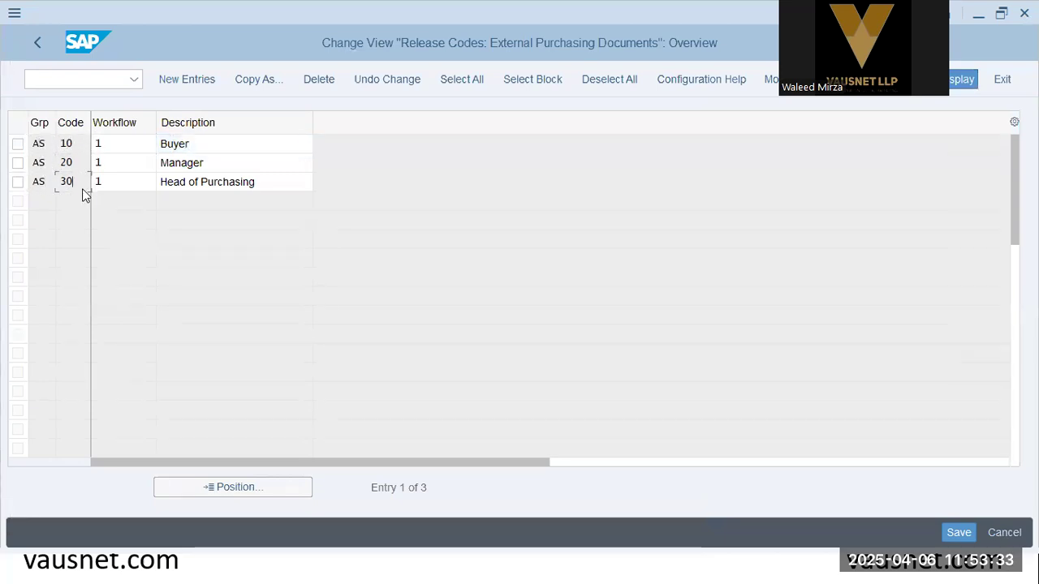
click(232, 144)
click(228, 162)
click(291, 181)
click(135, 145)
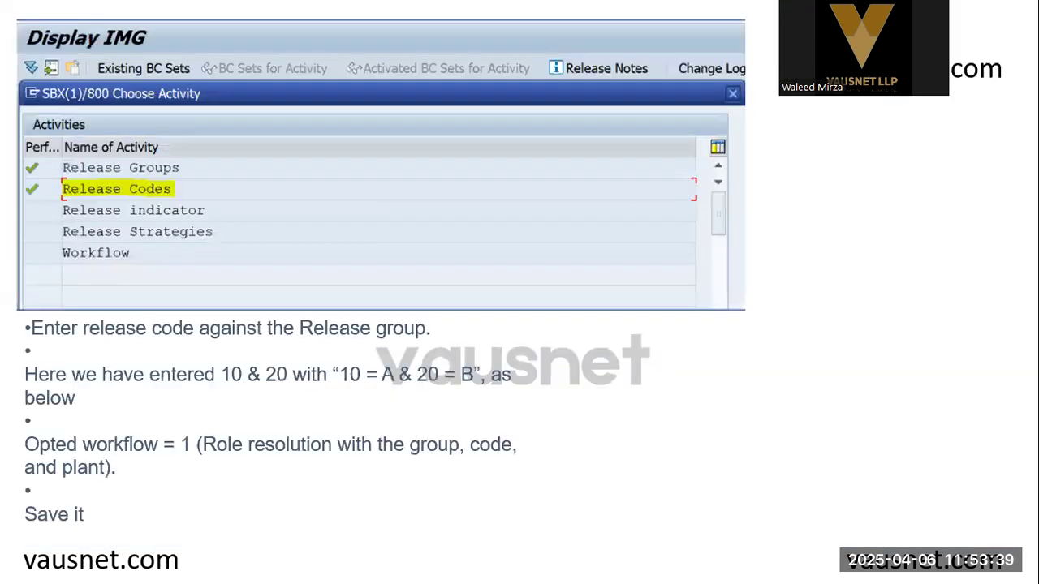
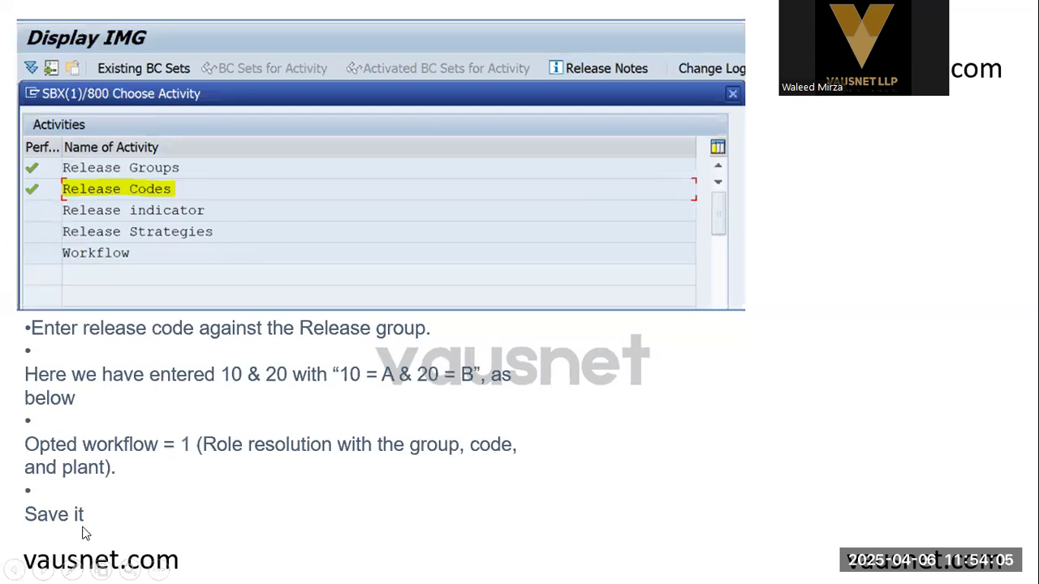
Save the release codes of group AS in SAP and return to the activity list.
key(alt+Tab)
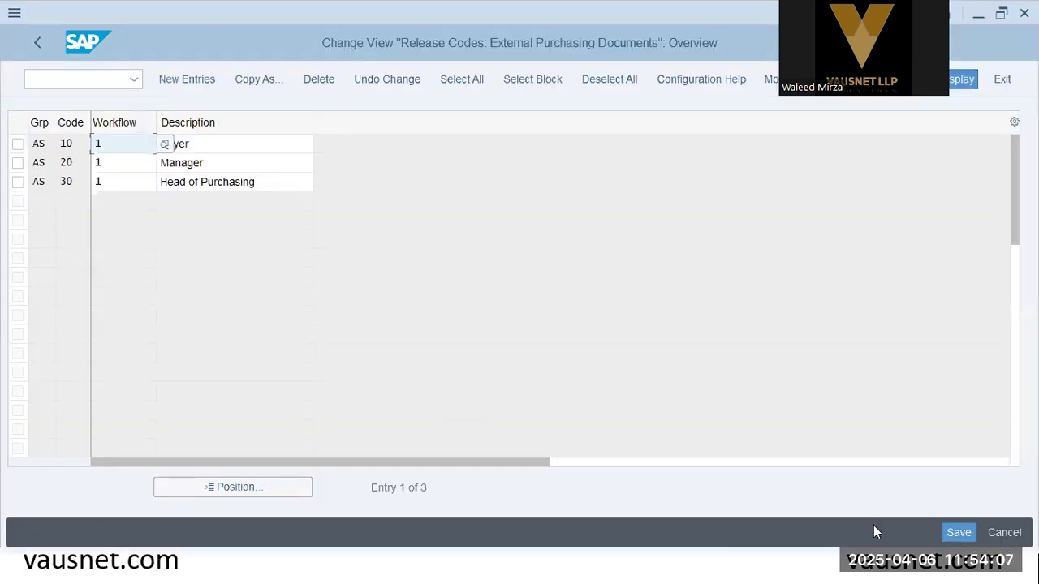
click(946, 530)
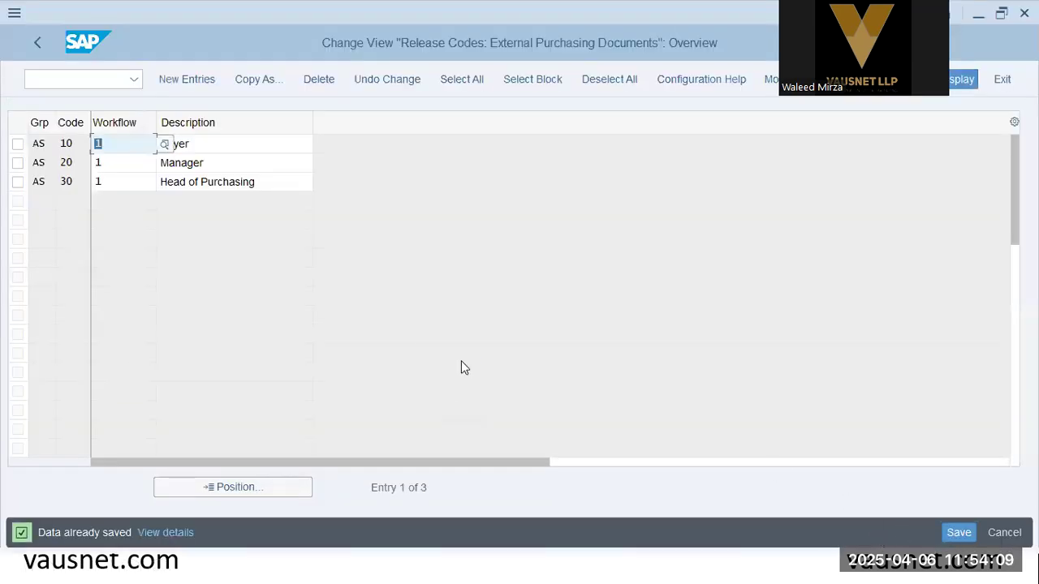
click(37, 43)
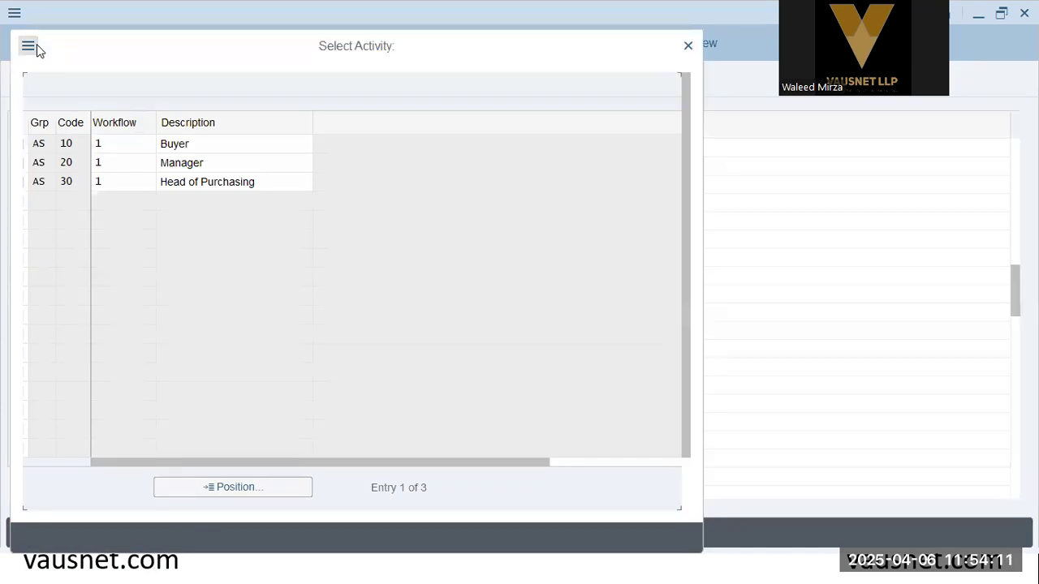
Reopen the Release Codes activity to check its entries, and leave it again.
click(143, 160)
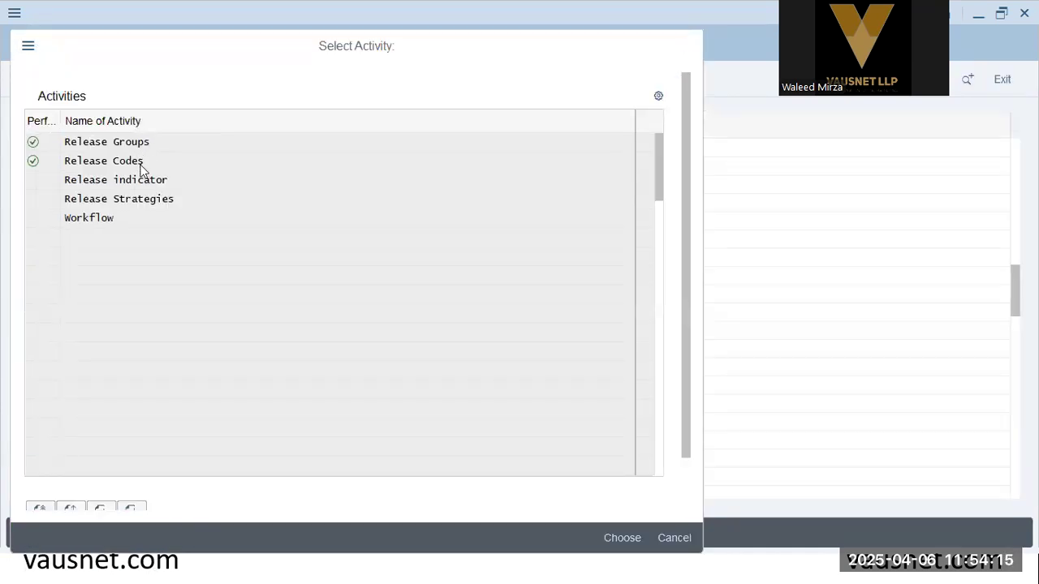
double_click(141, 165)
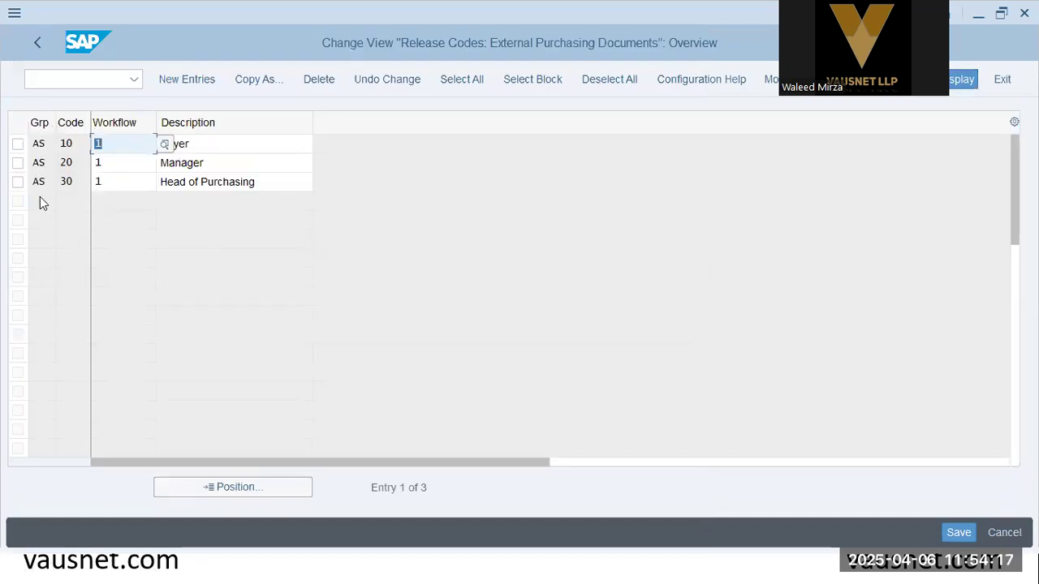
click(41, 48)
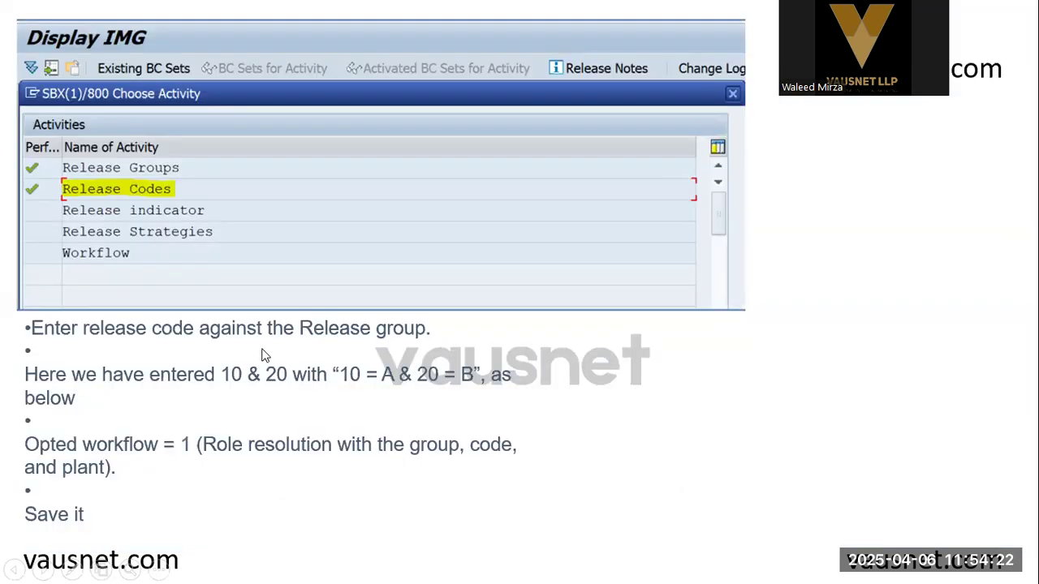
Read the presentation's release indicator instructions and switch to the Release indicator activity in SAP.
click(263, 350)
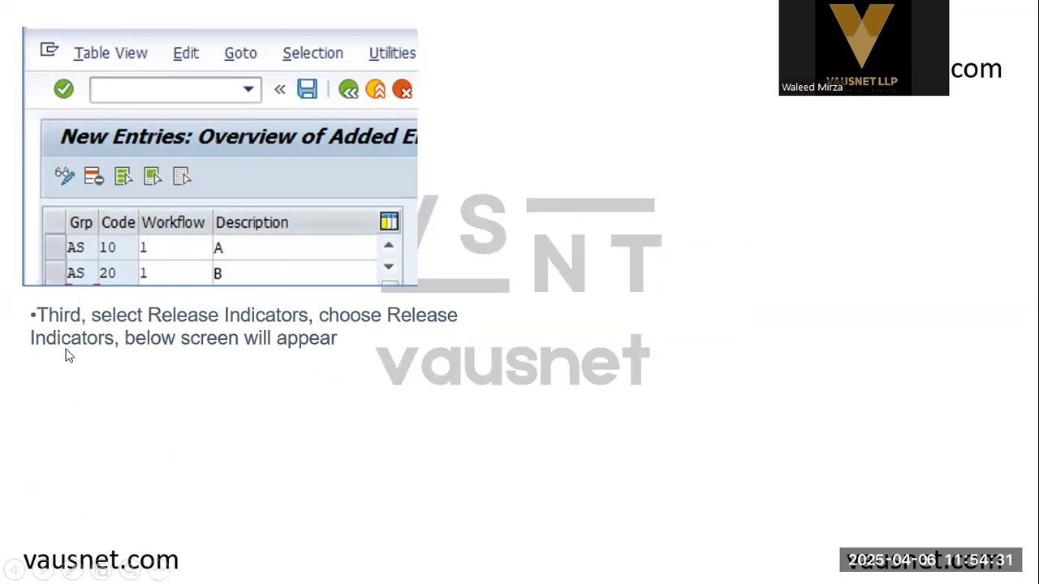
click(258, 348)
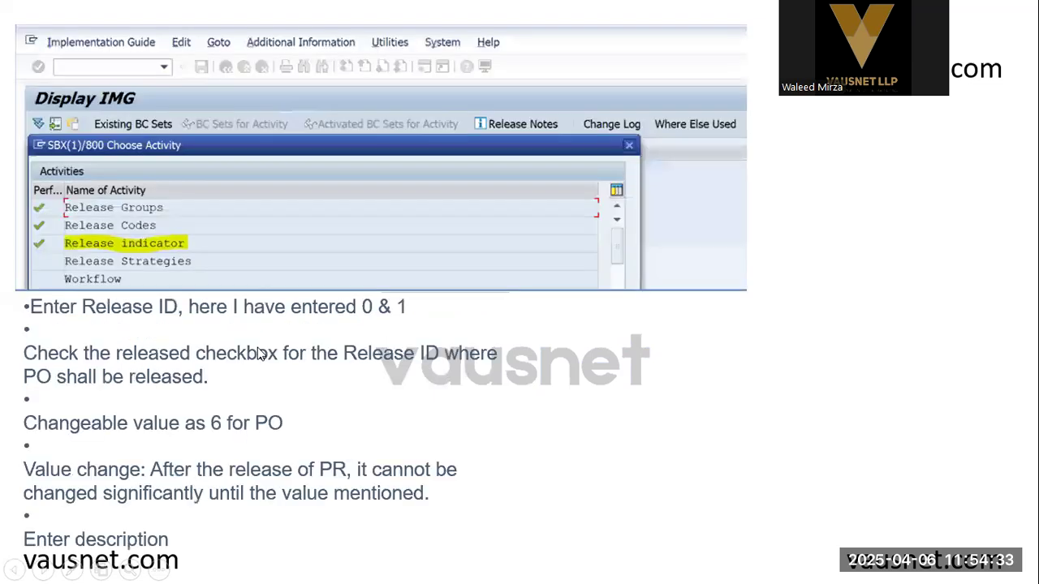
key(alt+Tab)
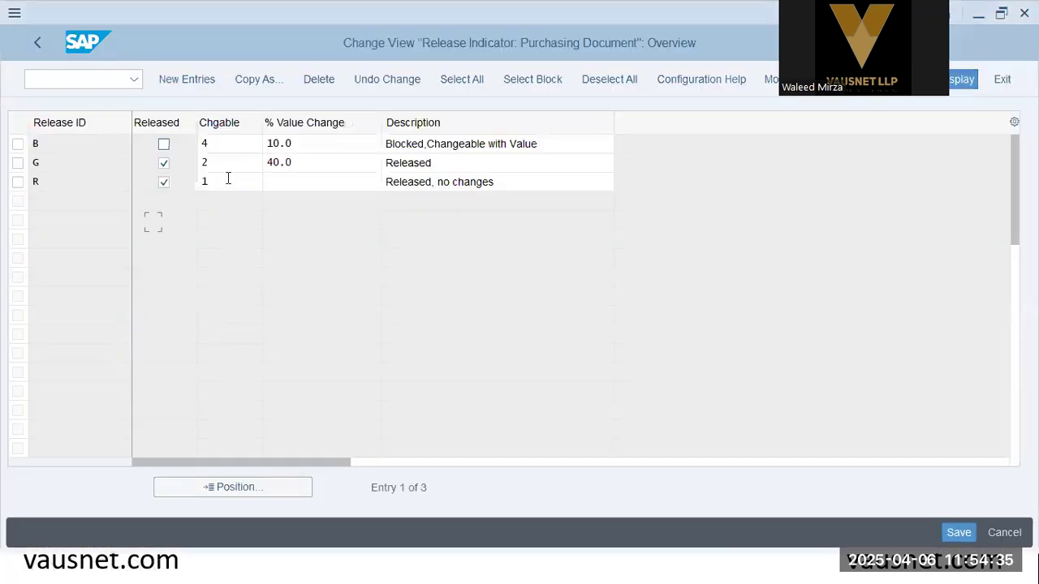
Examine the existing release indicators' IDs, changeability, value change and descriptions, and compare them with the slide.
click(82, 142)
click(75, 181)
drag(314, 145, 218, 144)
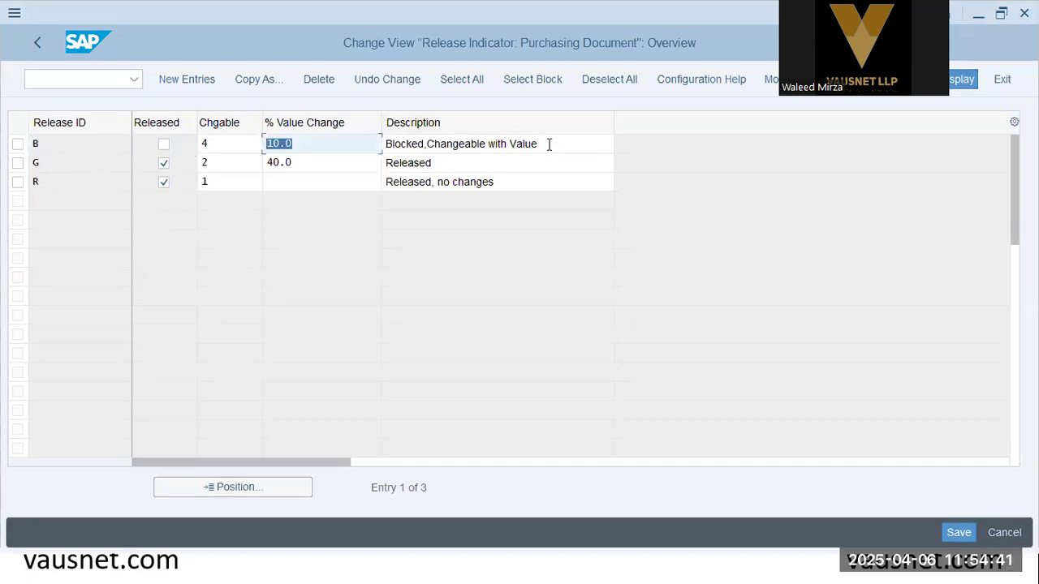
key(Tab)
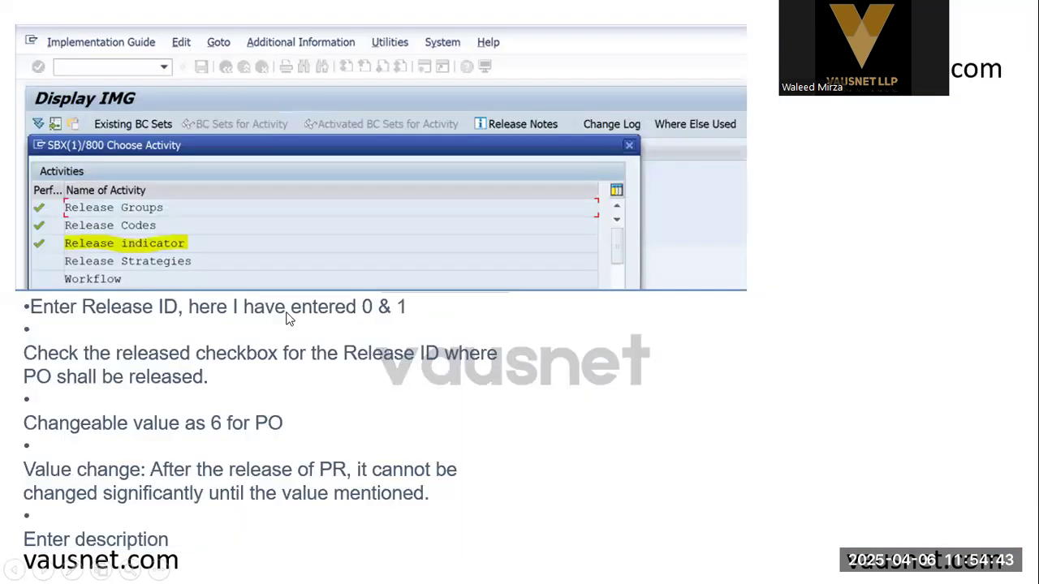
click(286, 313)
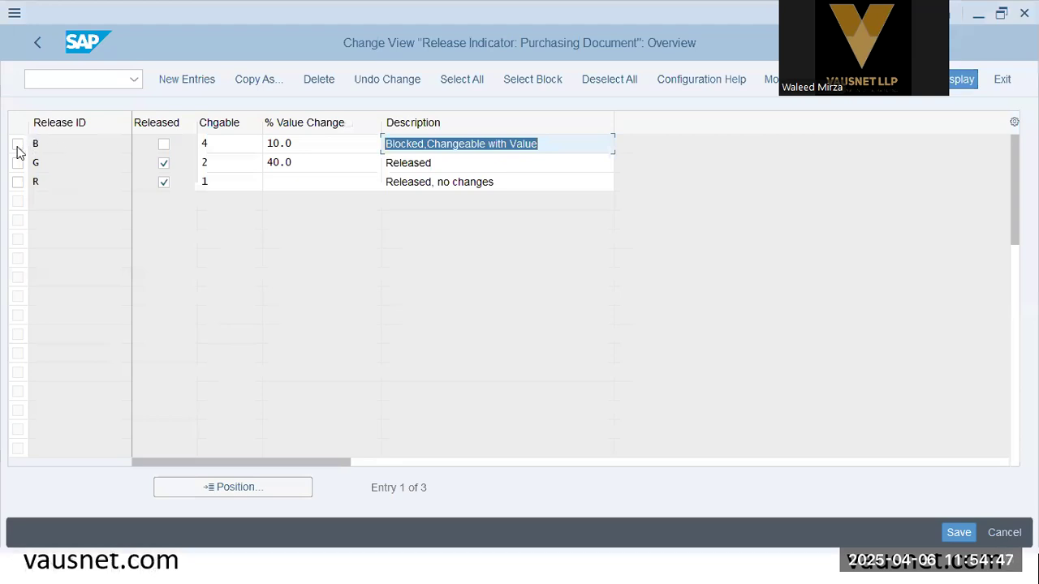
Delete the three existing release indicators B, G and R.
click(18, 147)
click(18, 165)
click(18, 184)
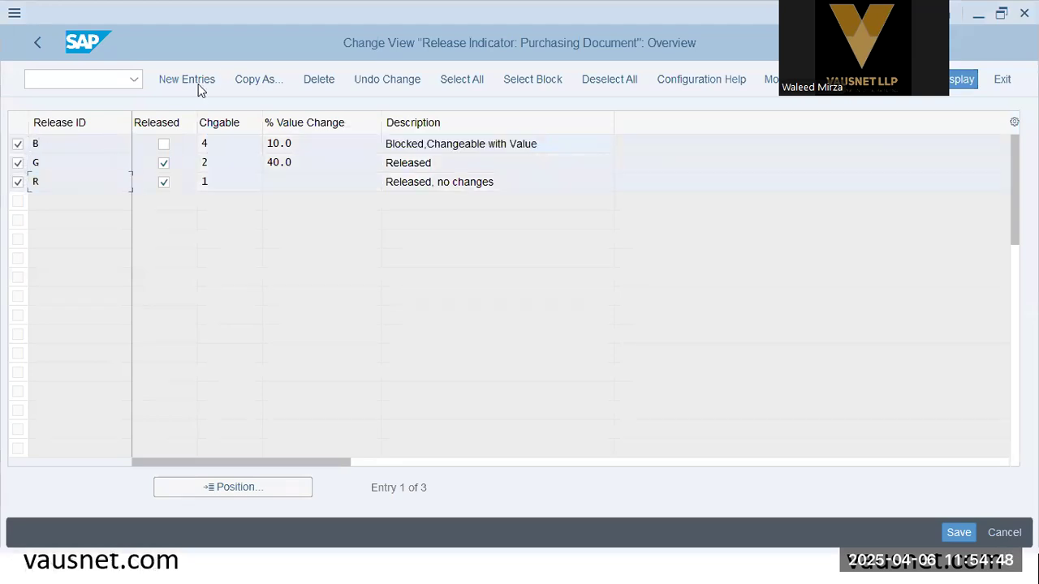
click(332, 84)
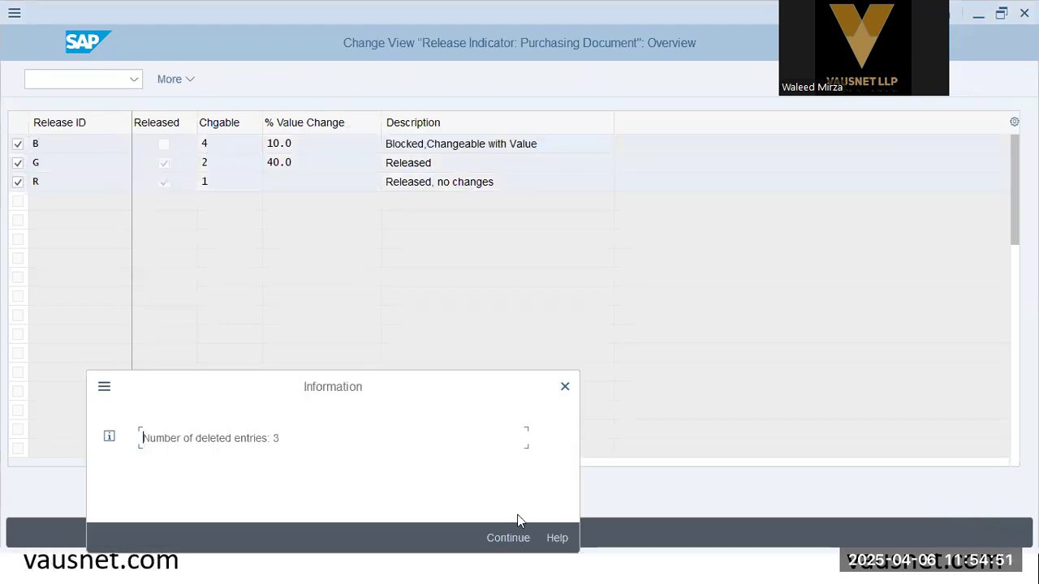
click(508, 539)
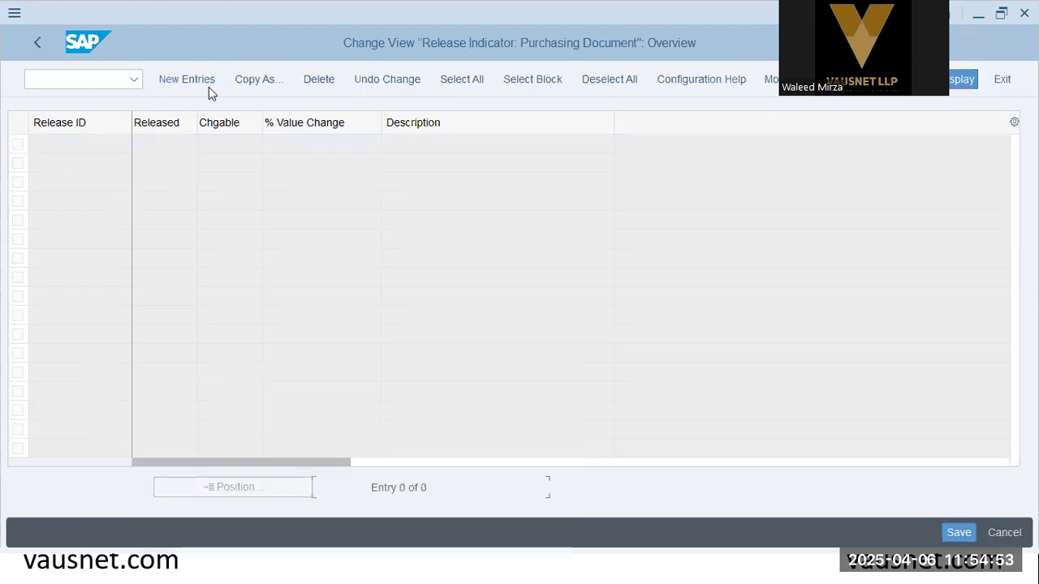
Add a new release indicator with ID 0 and the description "NOT Released", leaving its Released option off.
click(203, 95)
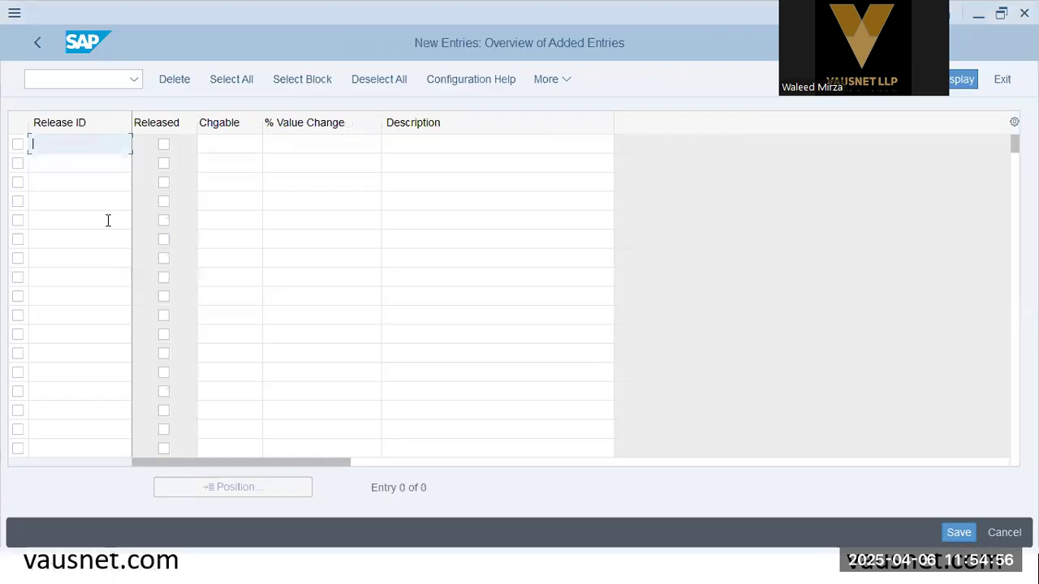
text(0)
key(Tab)
key(Tab)
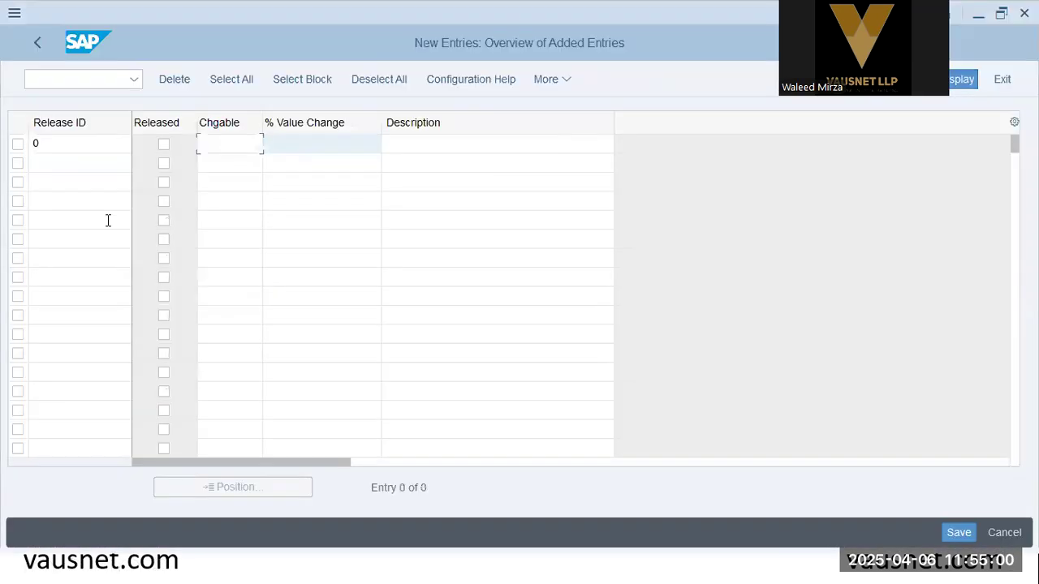
key(Tab)
key(Tab)
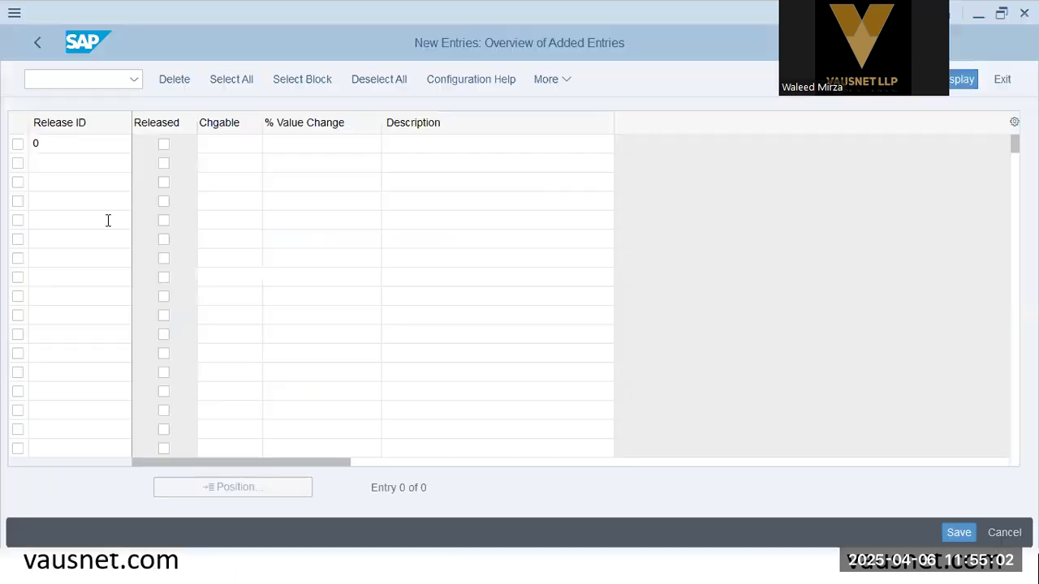
text(not)
key(BackSpace)
text(NOT Released)
key(Tab)
Add release indicator 1 marked as Released, with changeability 6 and the description "Released".
text(1)
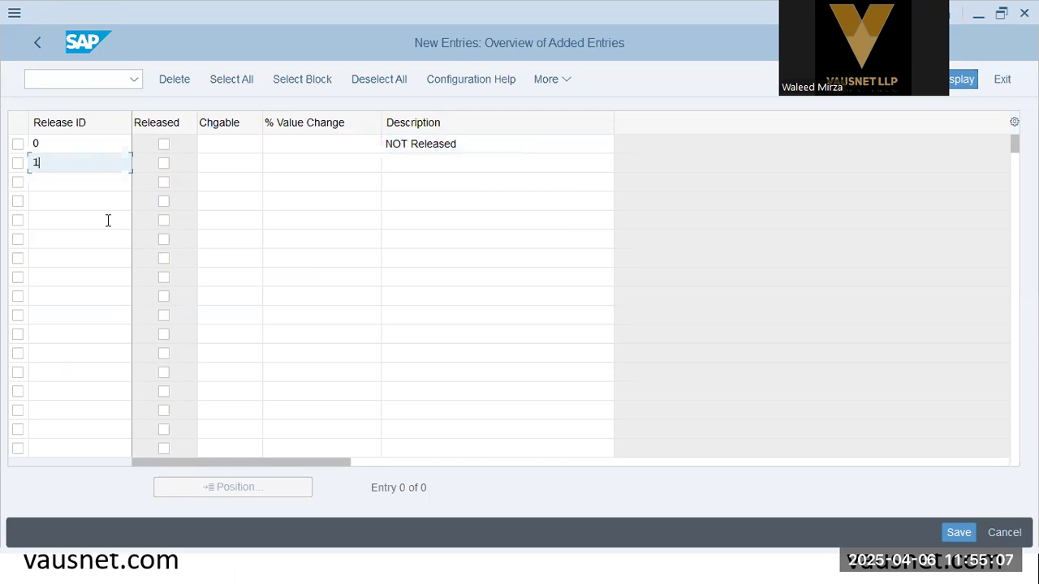
key(Tab)
key(space)
key(Tab)
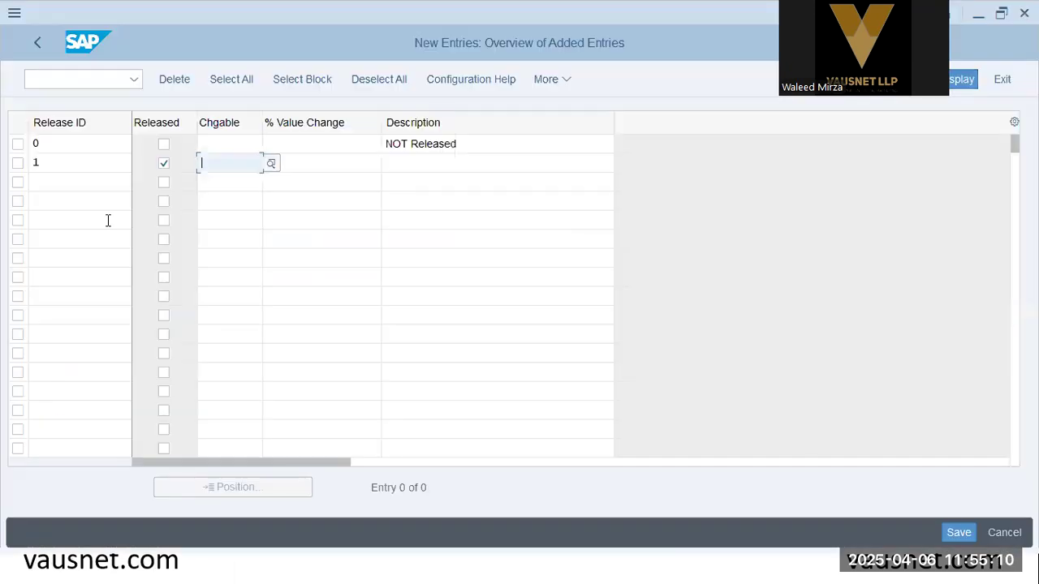
text(6)
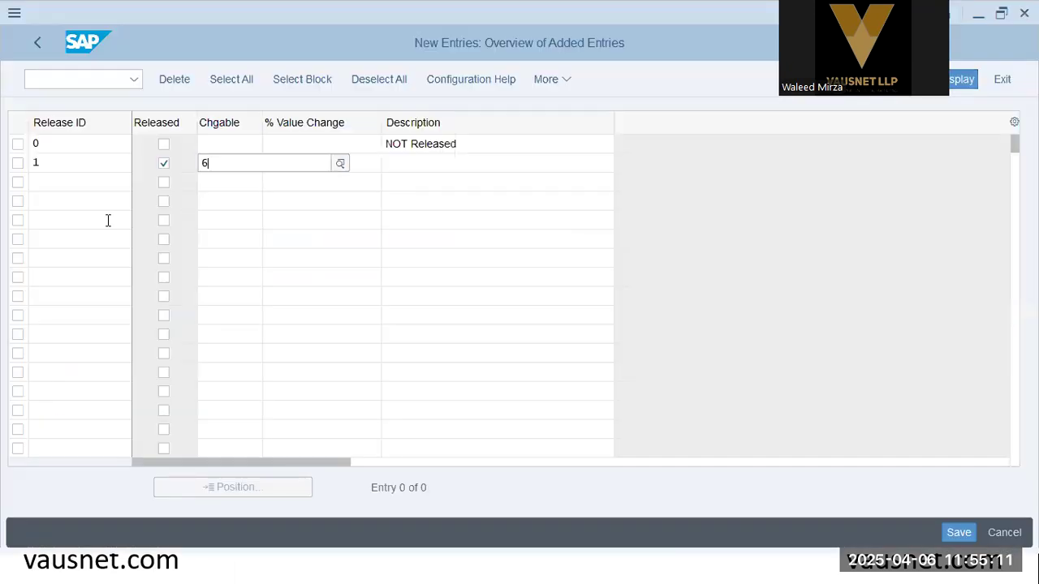
click(340, 165)
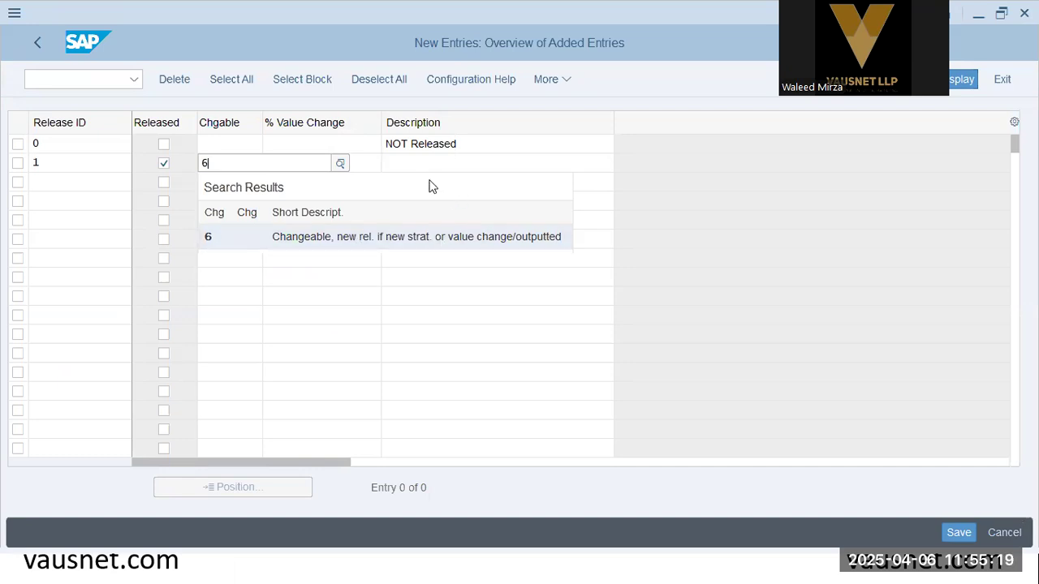
click(325, 167)
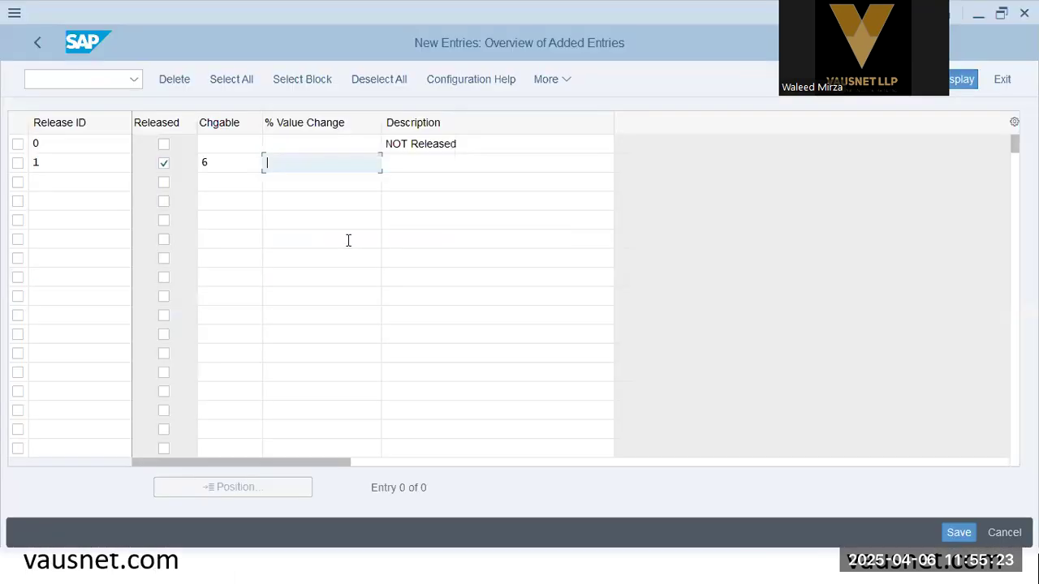
key(Tab)
text(Released)
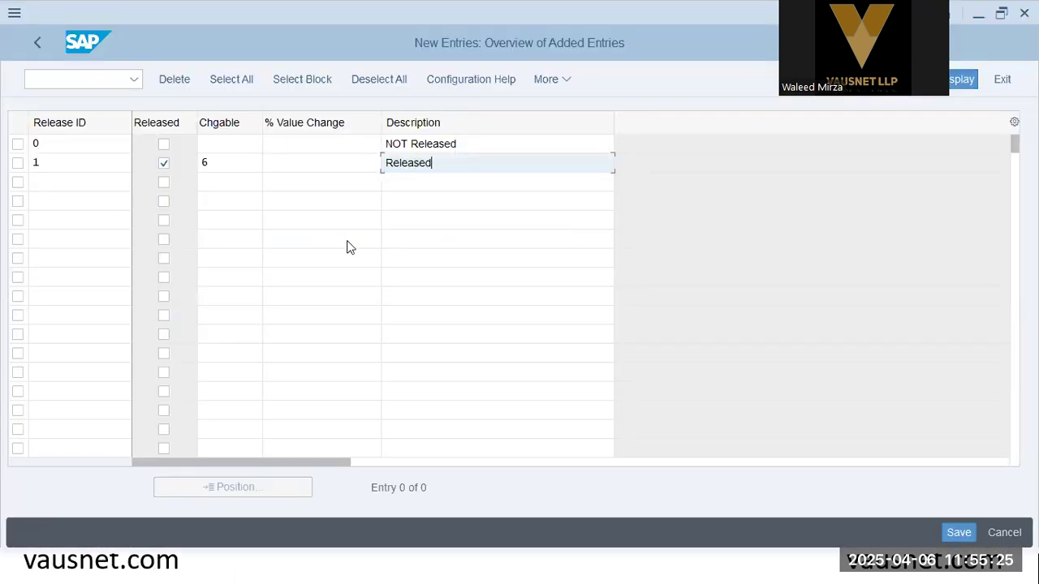
Save both new release indicators and confirm the customizing request.
key(Return)
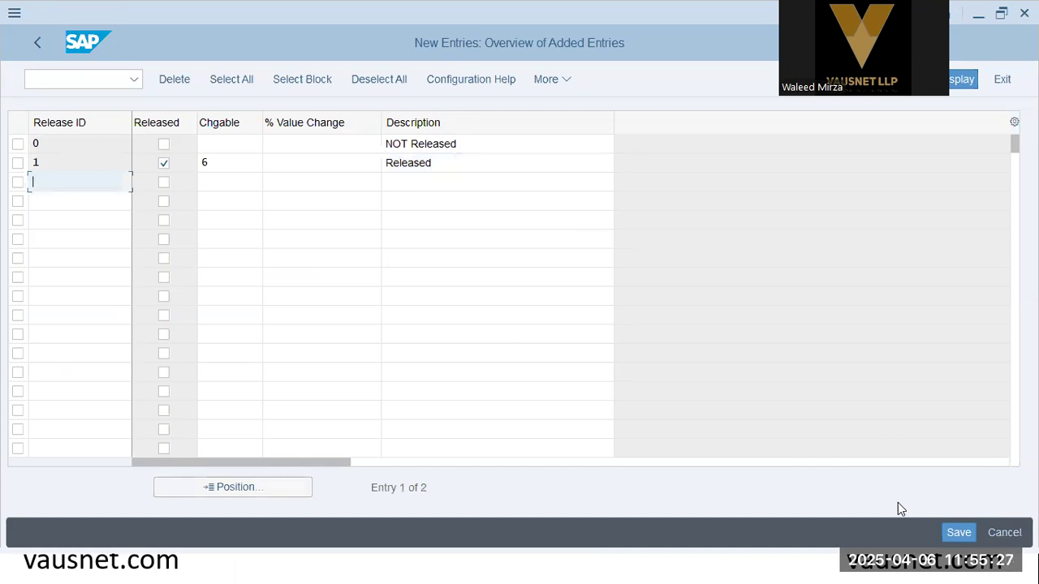
click(961, 533)
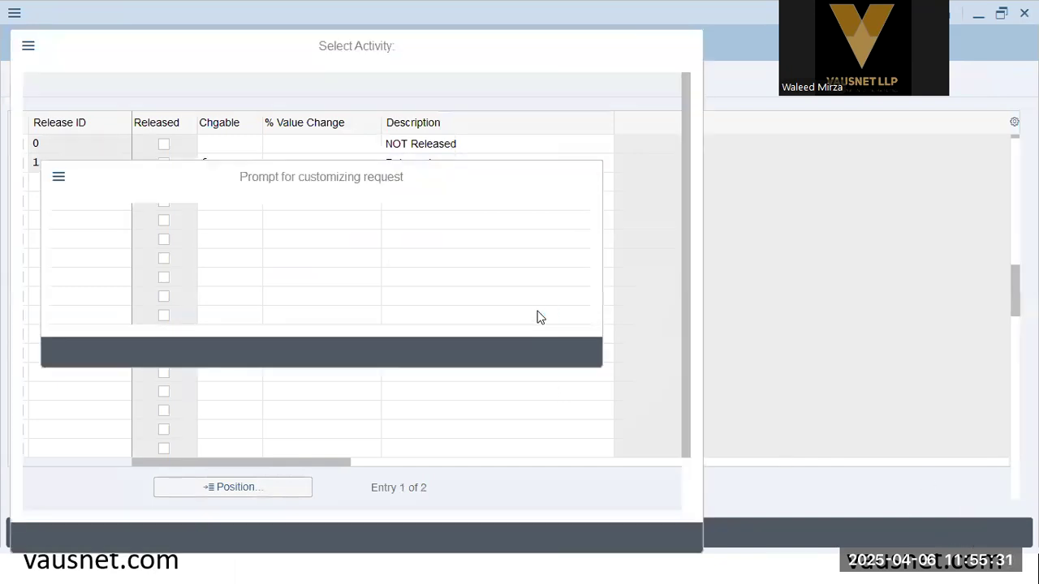
click(344, 352)
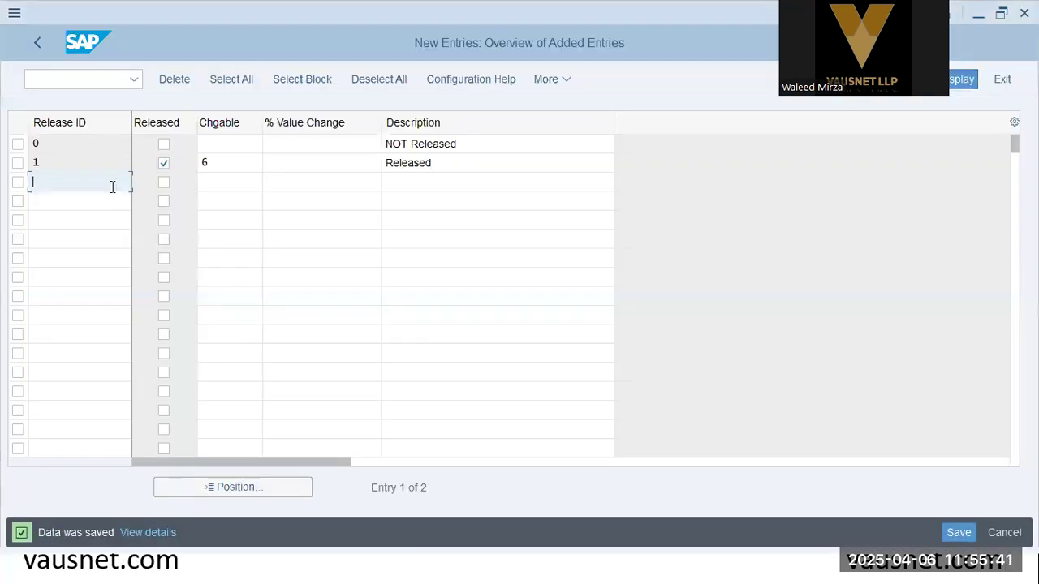
Leave the release indicators, open the release strategies, and delete the existing strategy RP of release group AS.
click(40, 47)
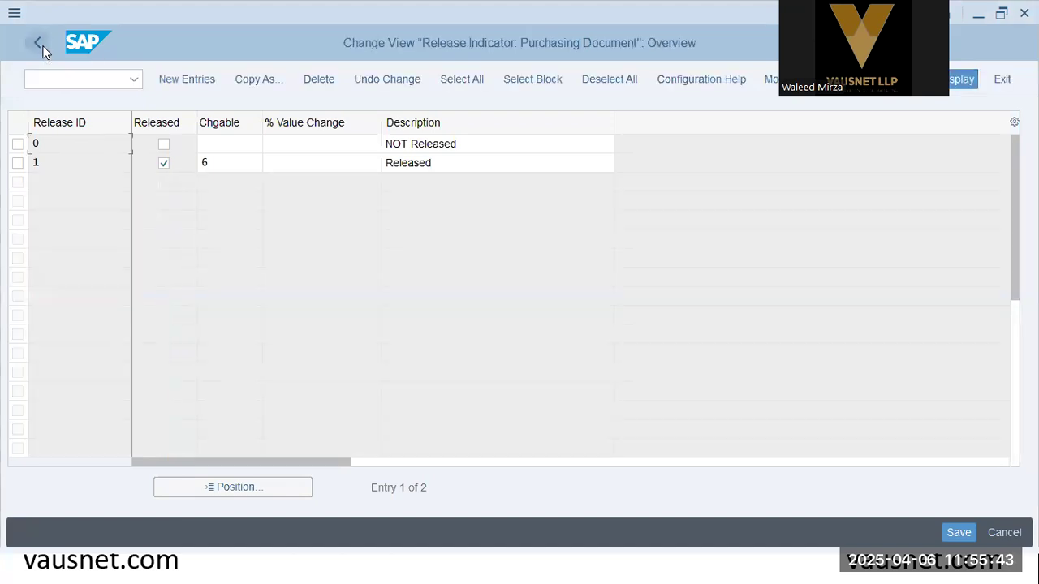
click(43, 50)
click(125, 199)
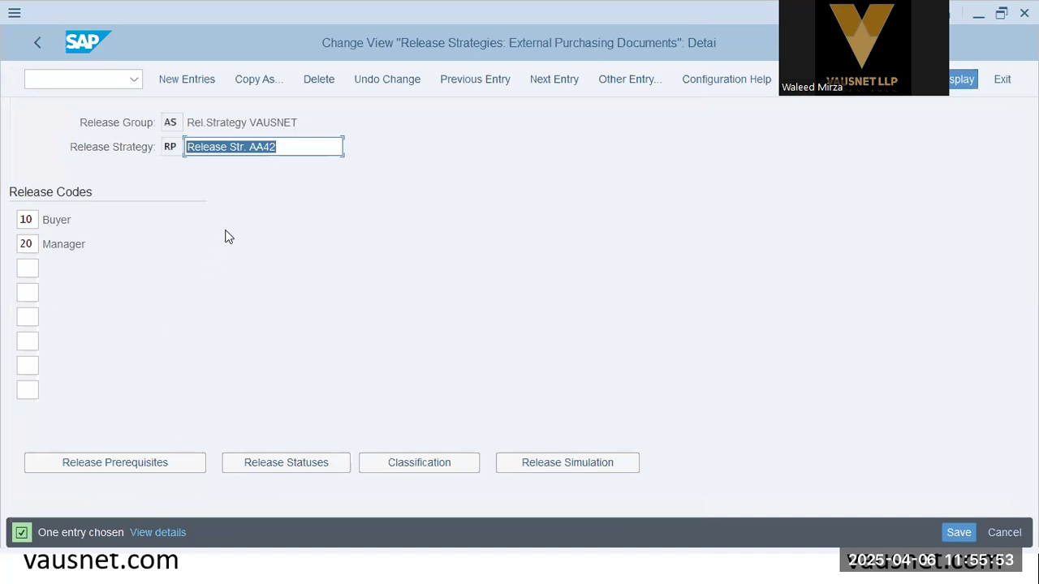
drag(338, 121, 193, 122)
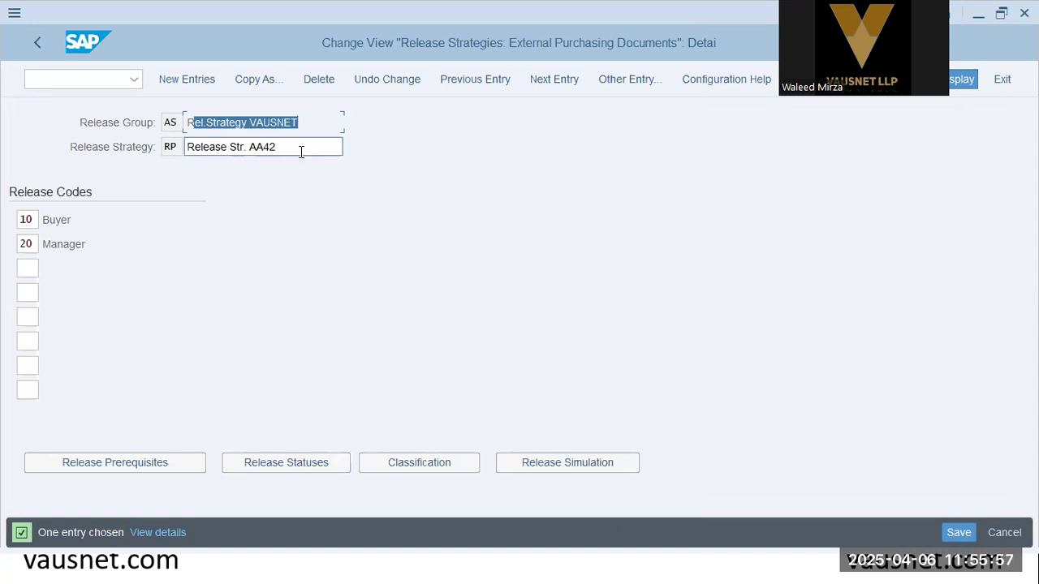
drag(302, 150, 185, 147)
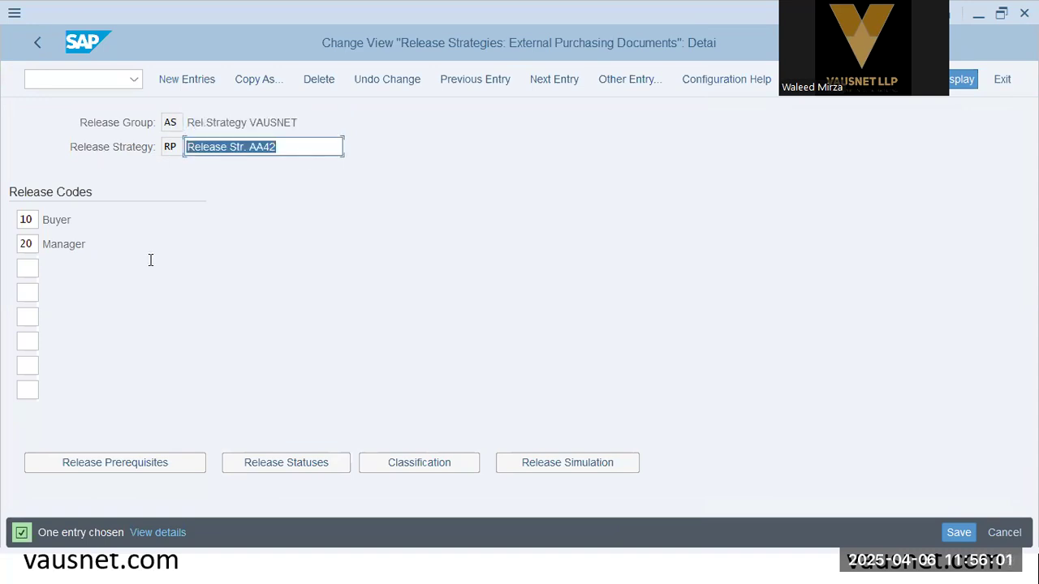
click(319, 82)
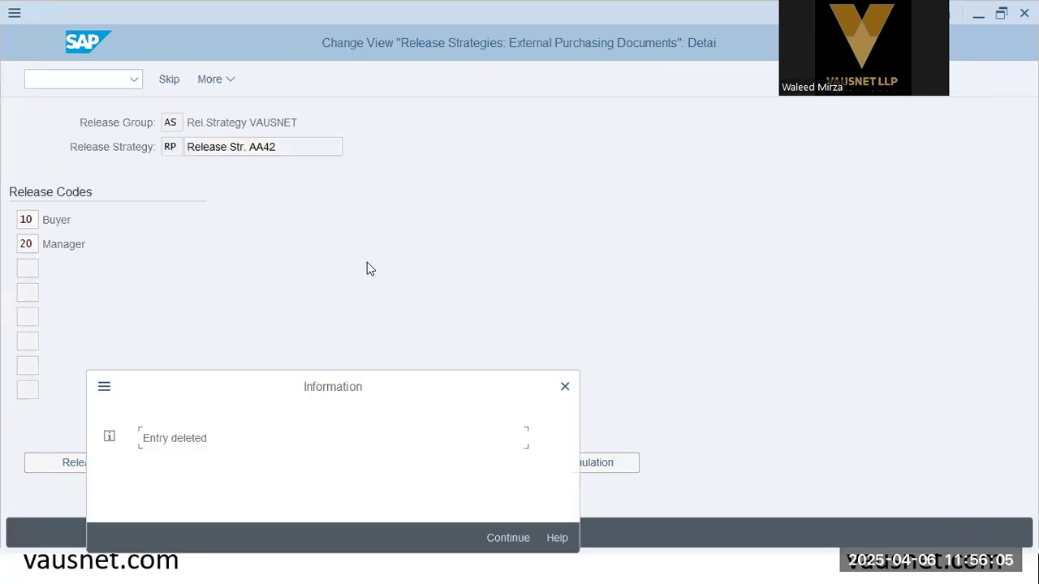
click(505, 539)
Start a new release strategy entry for release group AS and consult the reference slides for its details.
click(241, 78)
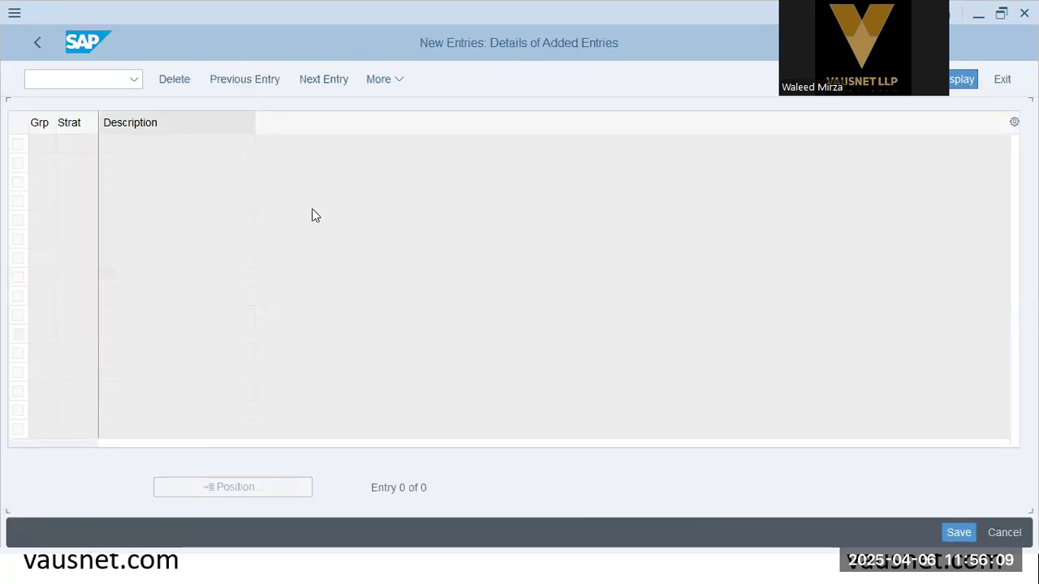
text(as)
key(Tab)
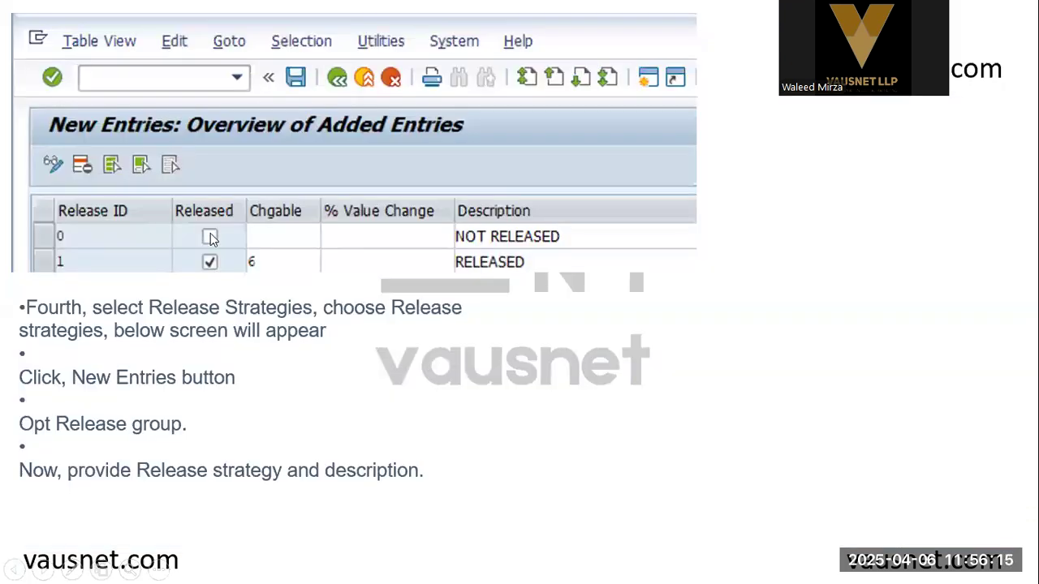
key(Left)
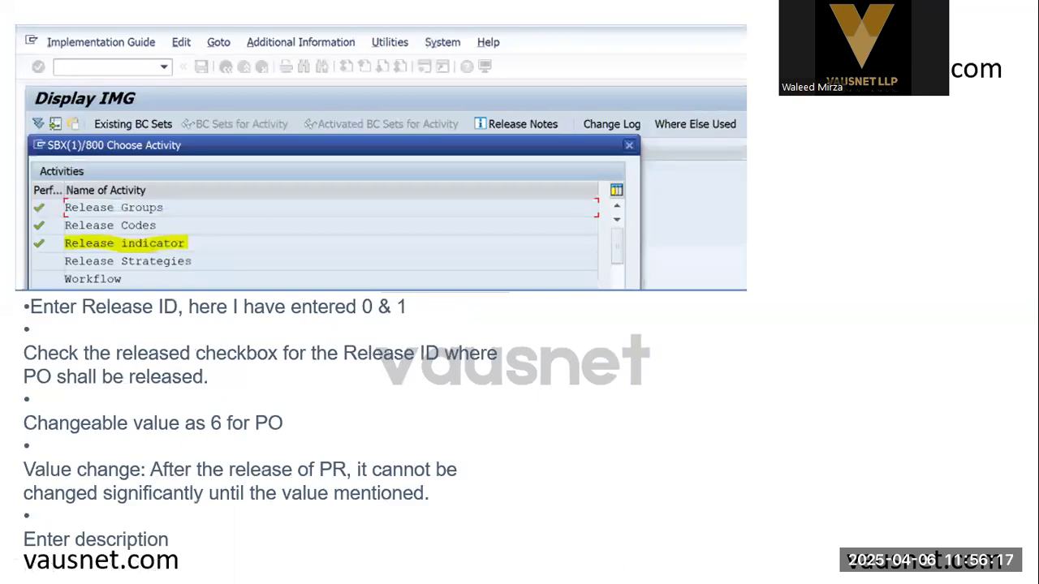
key(Right)
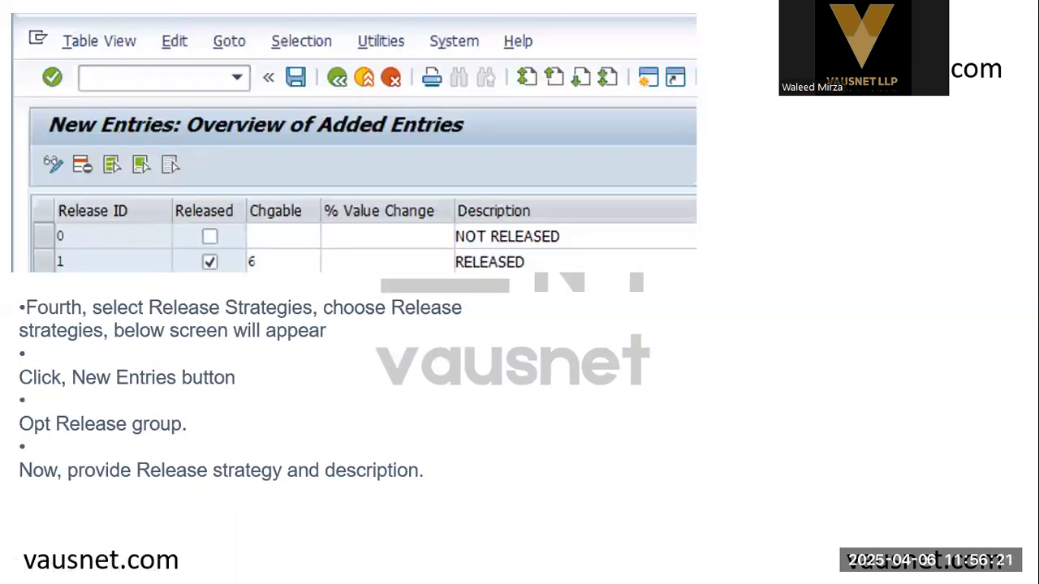
key(Right)
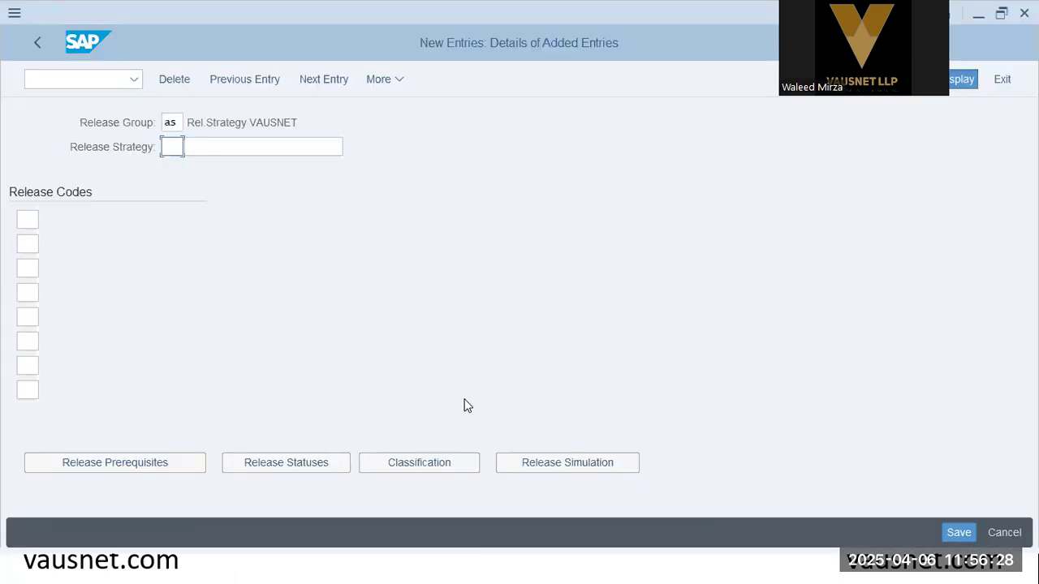
Identify the new release strategy as Z1 with the description "PO Str".
text(z)
key(Tab)
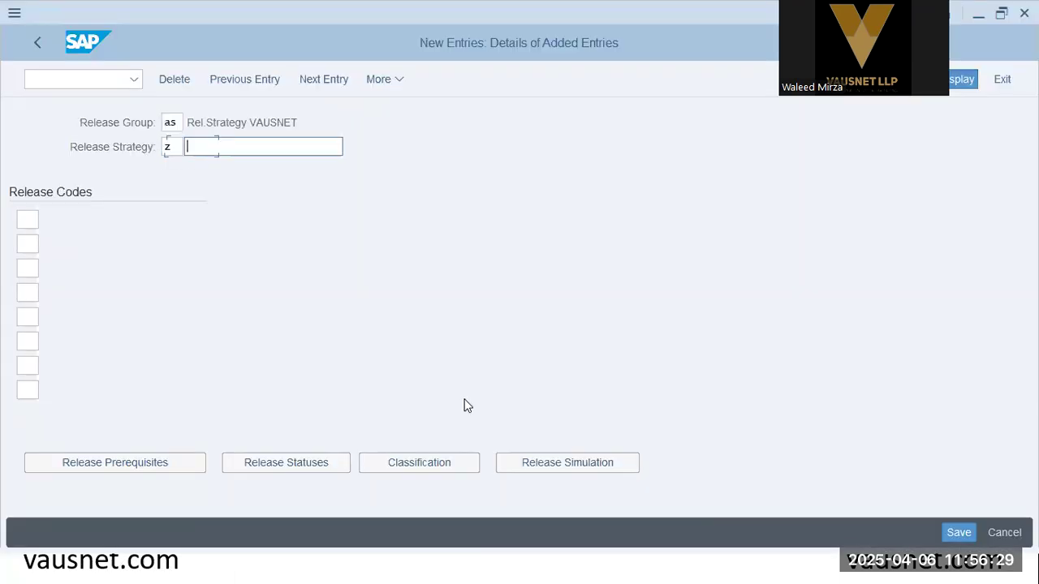
key(shift+Tab)
text(1)
key(Tab)
text(PO St)
text(r)
Assign release codes 10 and 20 to strategy Z1 and consult the reference slide on prerequisites.
key(Tab)
text(10)
key(Tab)
text(20)
key(Return)
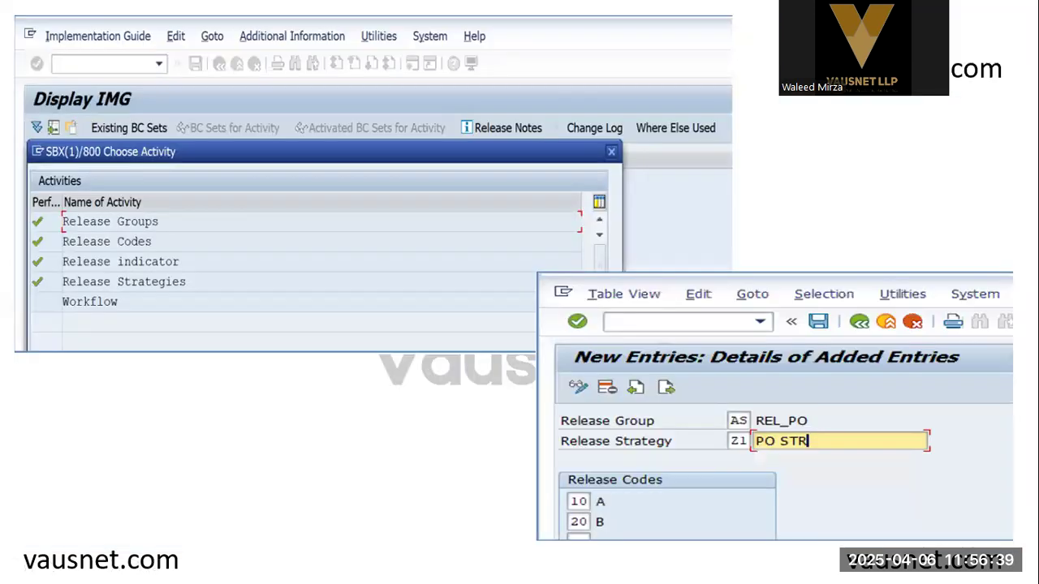
click(33, 269)
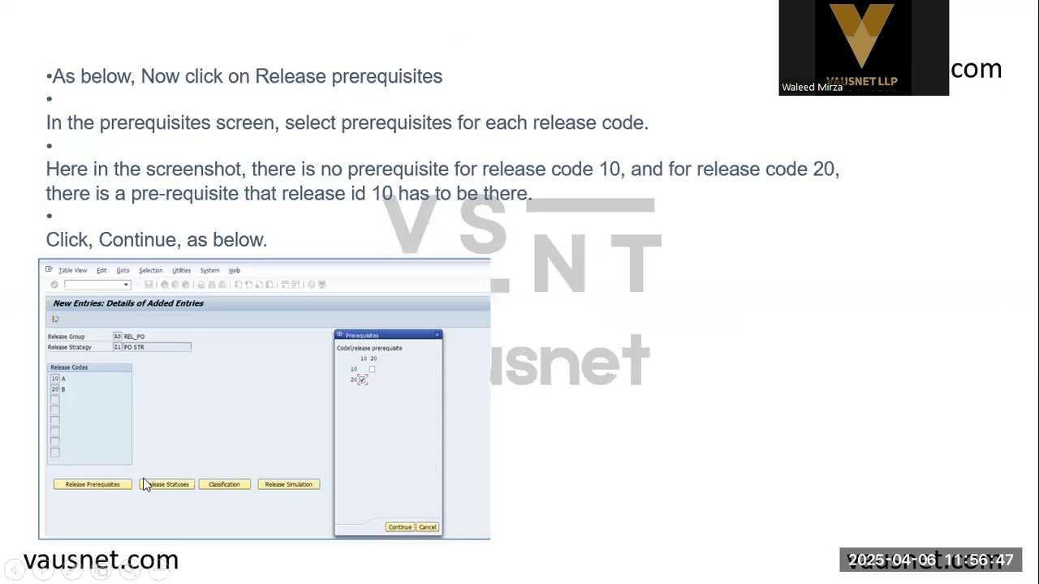
Set the release prerequisites so that code 20 requires code 10 and code 10 has no prerequisite.
key(alt+Tab)
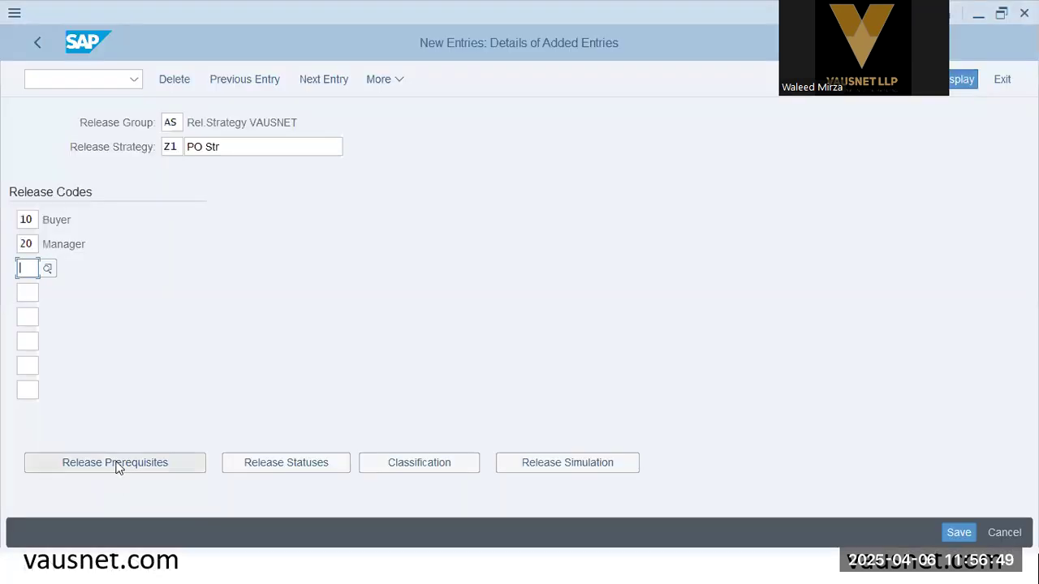
key(alt+Tab)
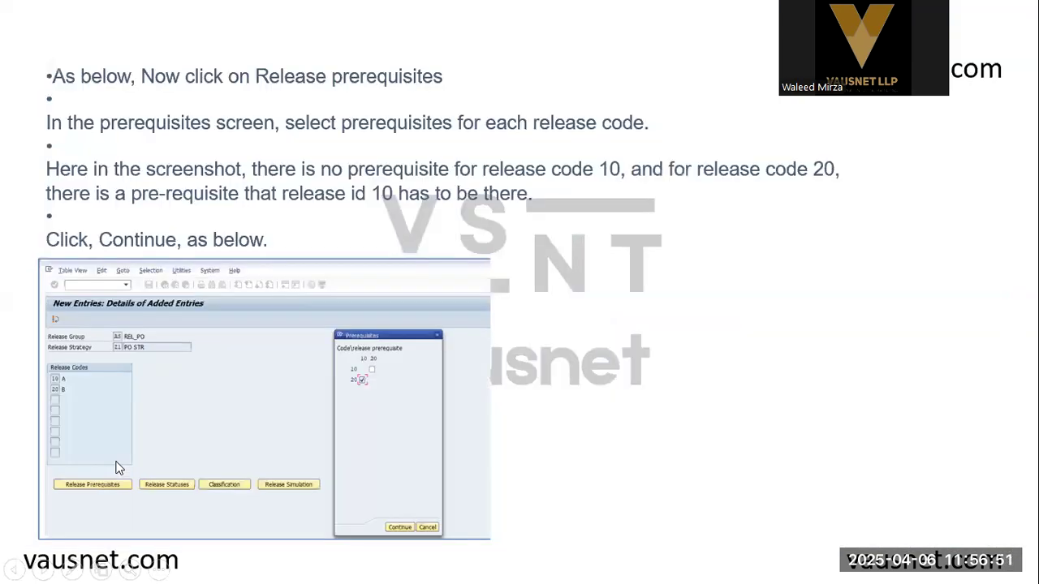
key(alt+Tab)
click(116, 463)
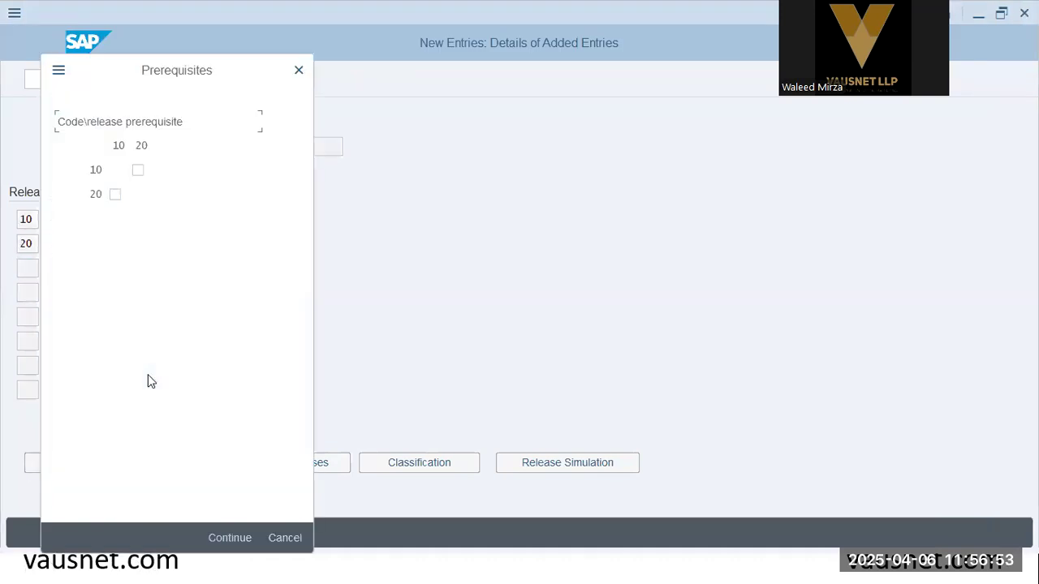
key(alt+Tab)
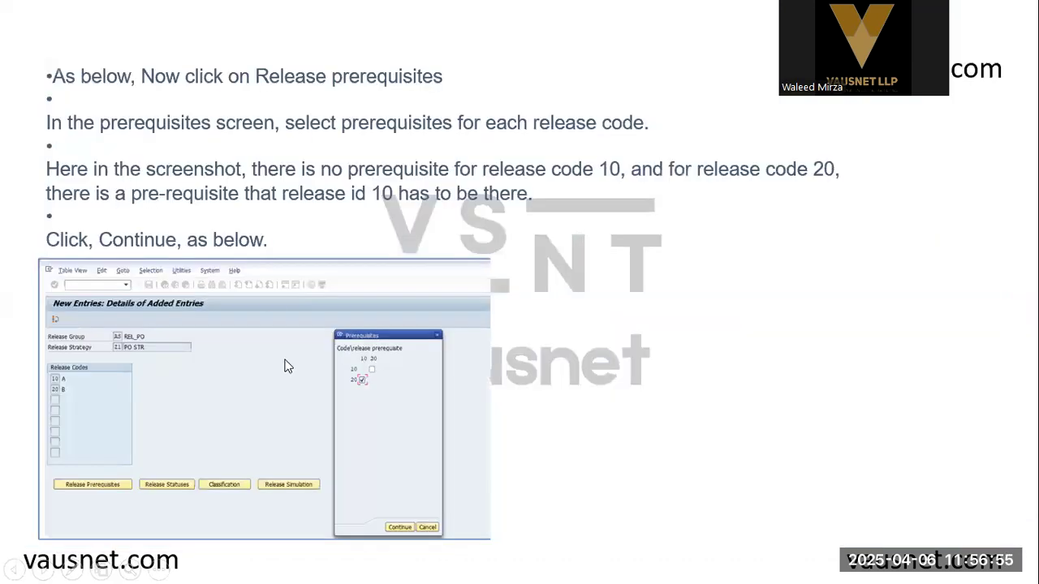
key(alt+Tab)
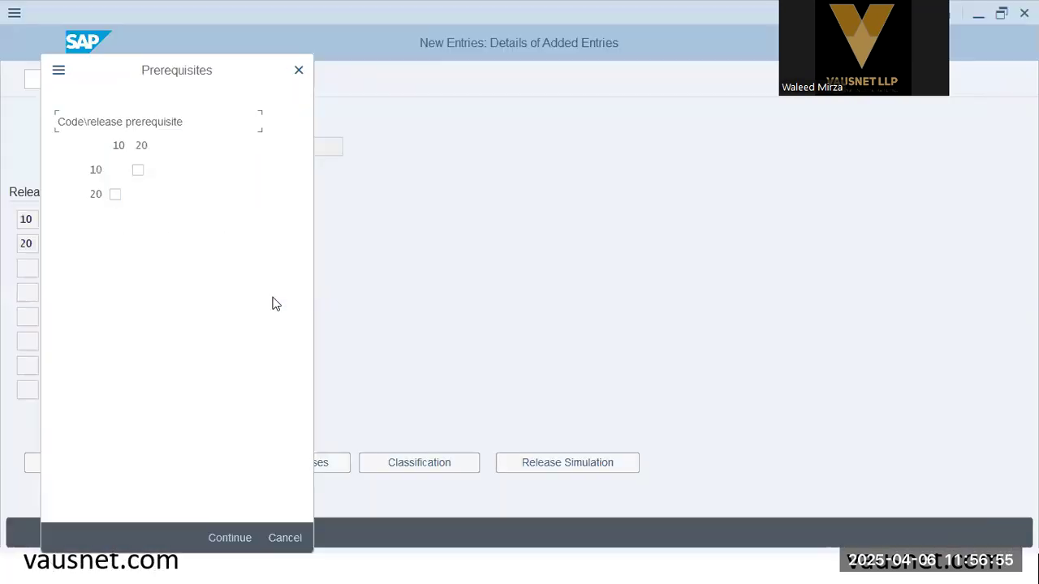
click(115, 196)
drag(138, 67, 274, 56)
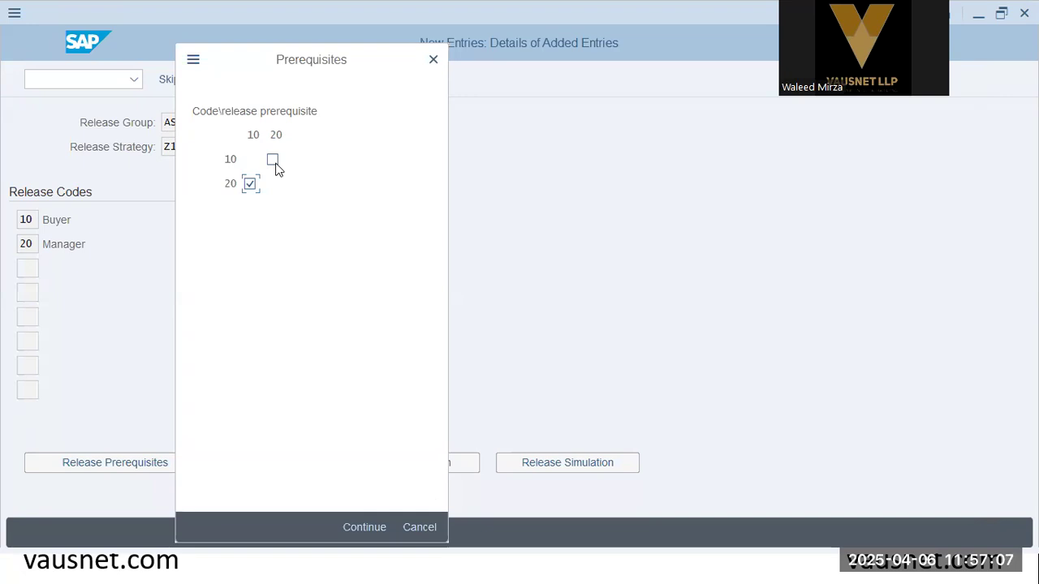
click(353, 532)
Open the release statuses of strategy Z1 and compare them with the reference slide.
key(alt+Tab)
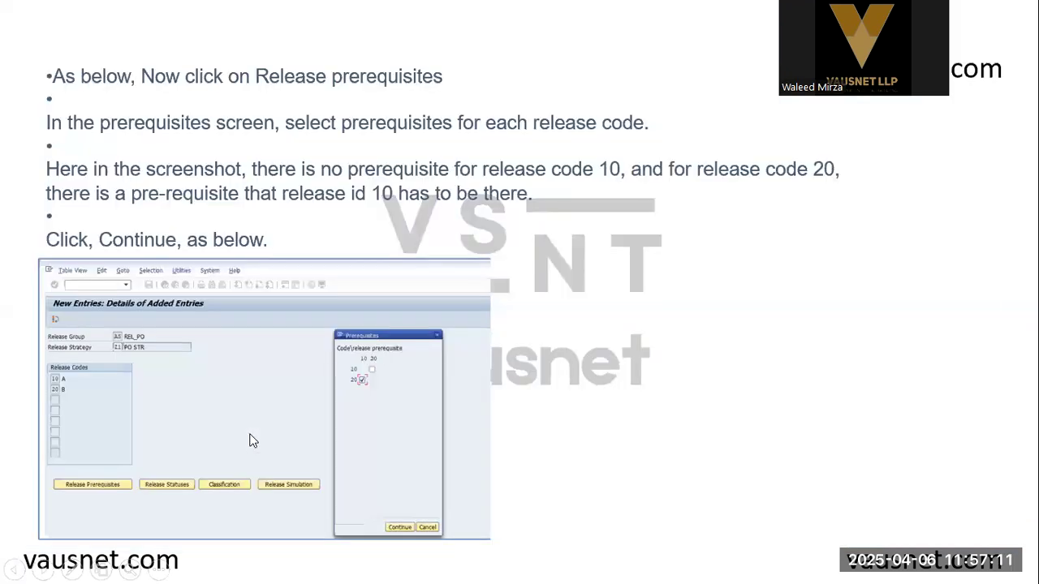
click(252, 436)
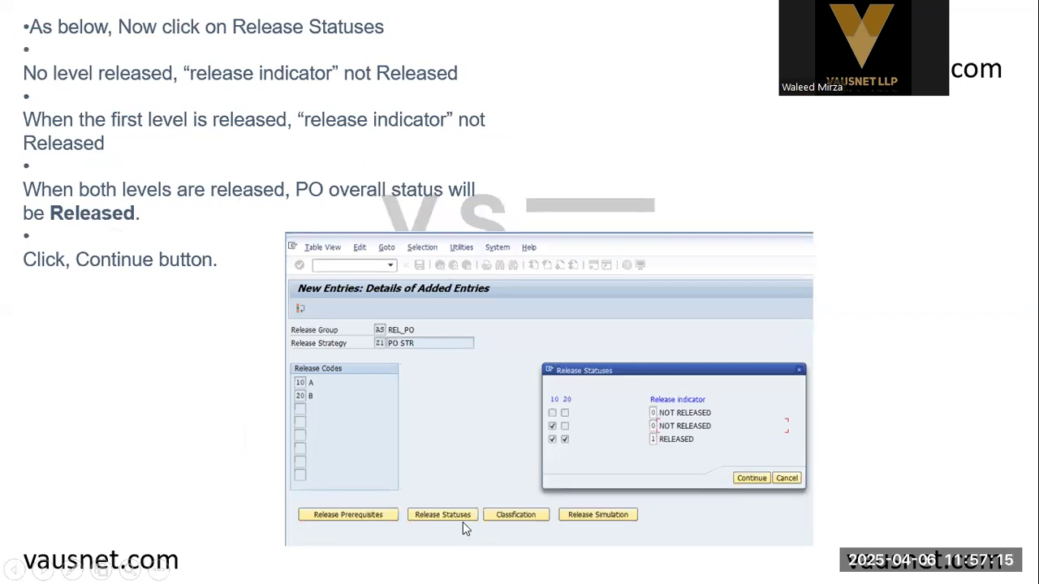
key(alt+Tab)
click(313, 461)
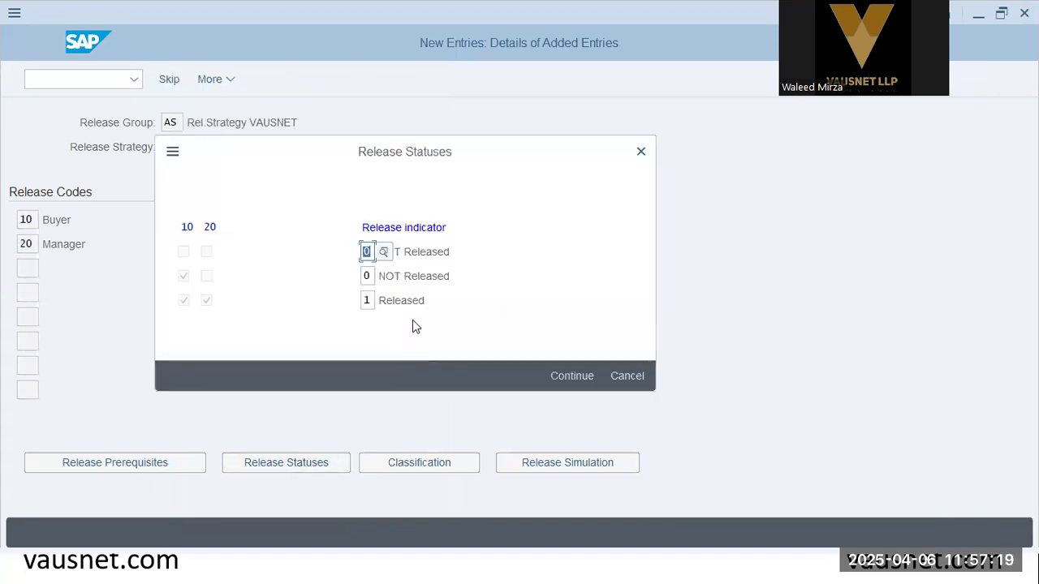
key(alt+Tab)
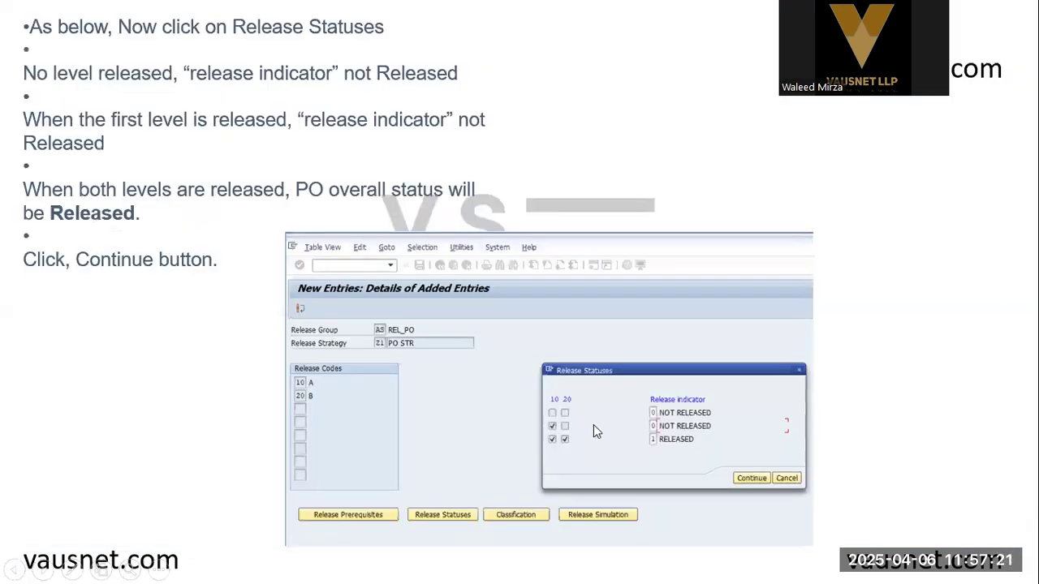
key(alt+Tab)
Review the release indicator for each combination of release codes 10 and 20, and accept the release statuses.
click(186, 257)
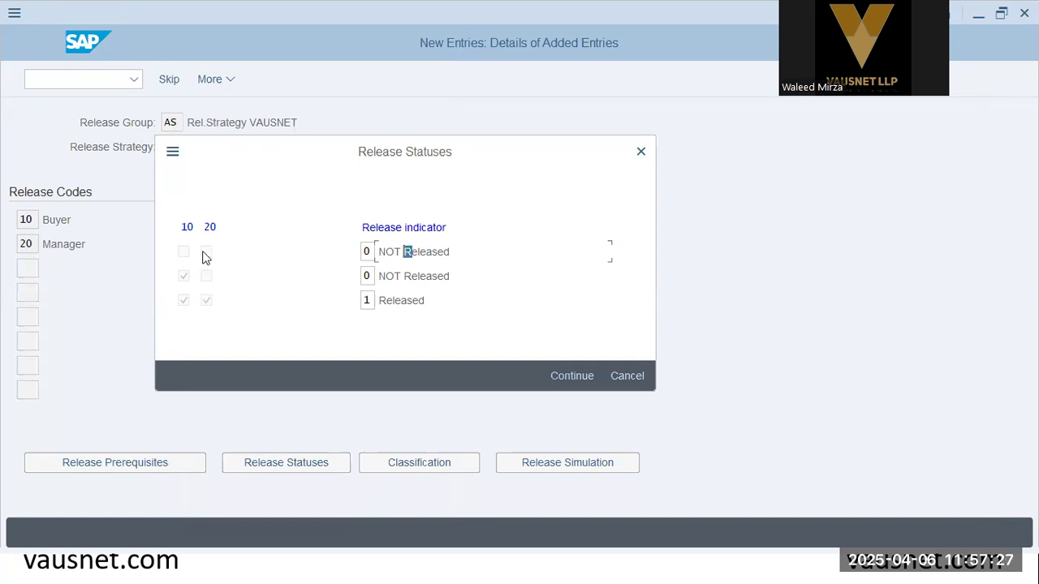
click(210, 258)
drag(380, 251, 466, 268)
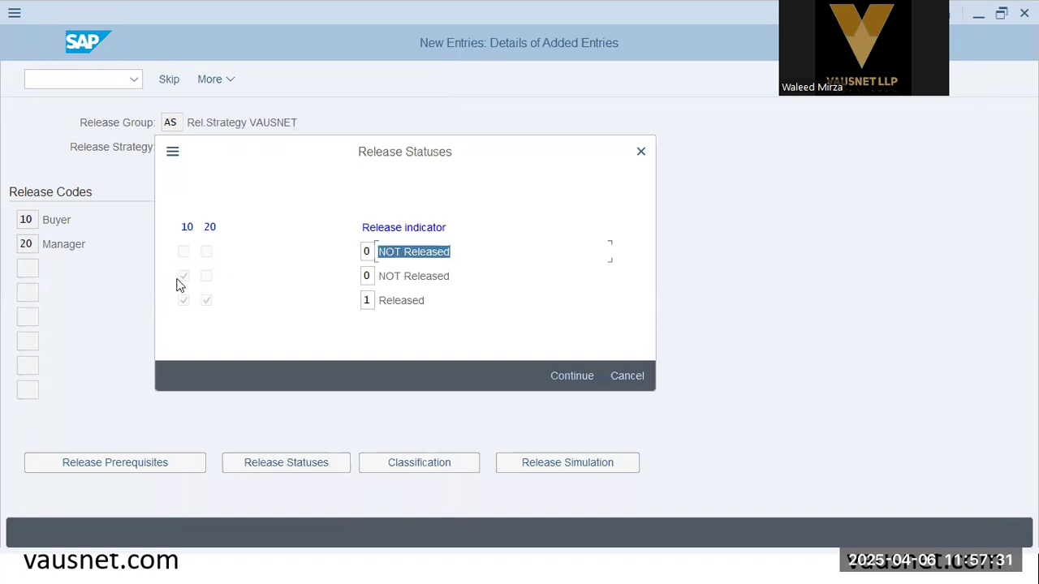
click(185, 253)
click(209, 257)
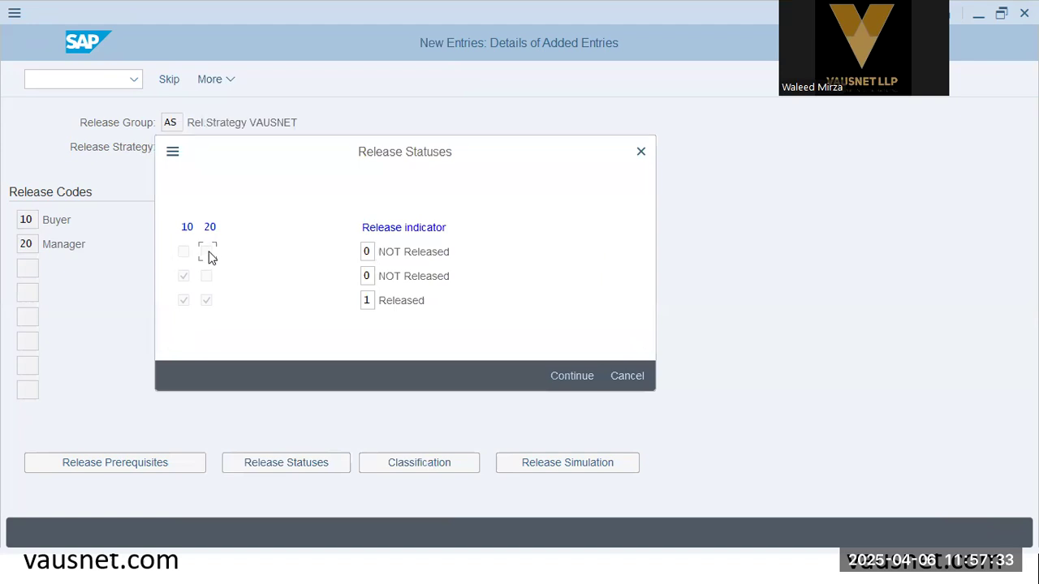
click(183, 279)
click(187, 228)
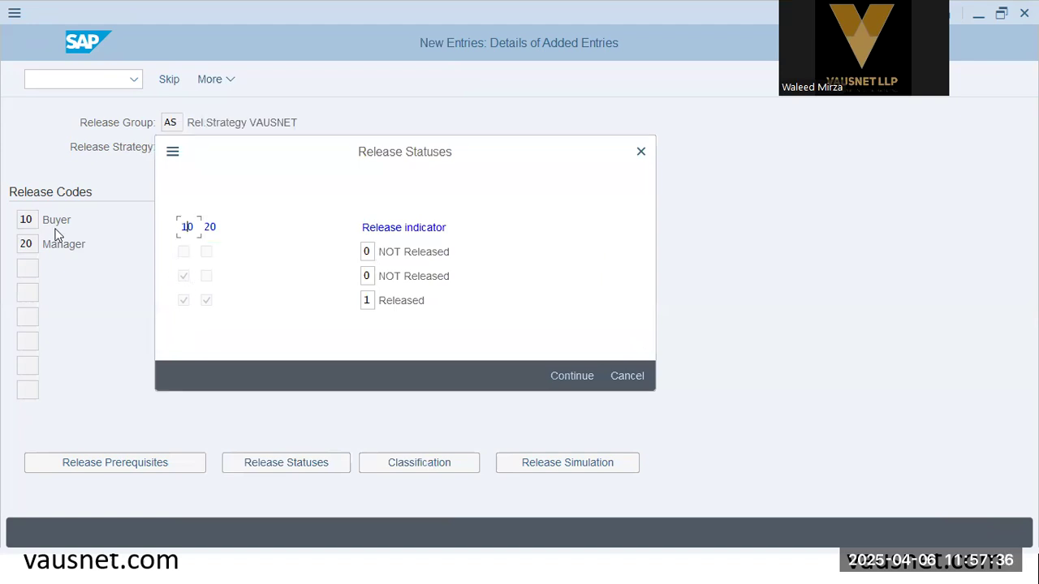
click(205, 279)
drag(411, 276, 480, 279)
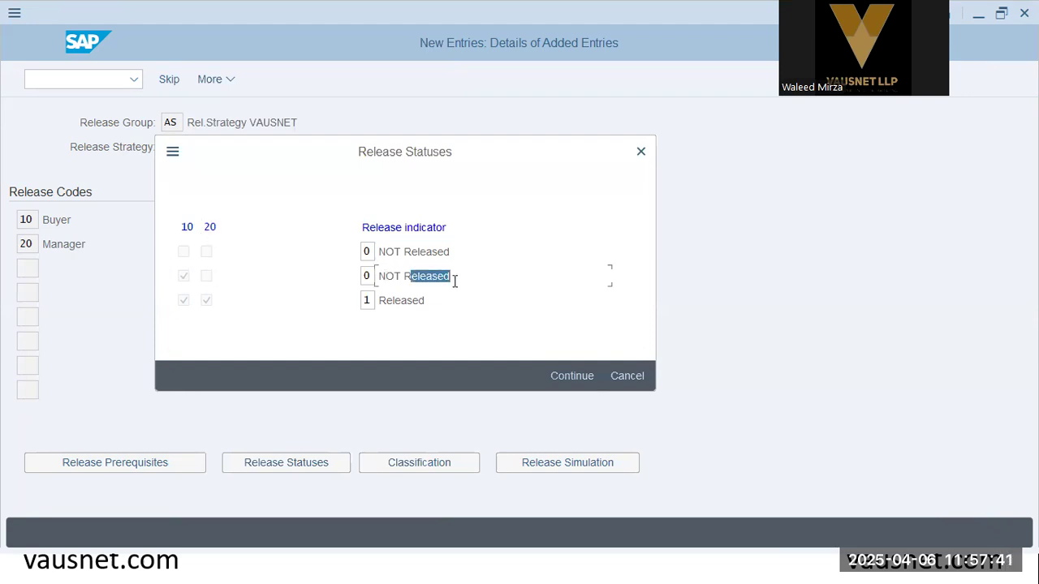
click(454, 280)
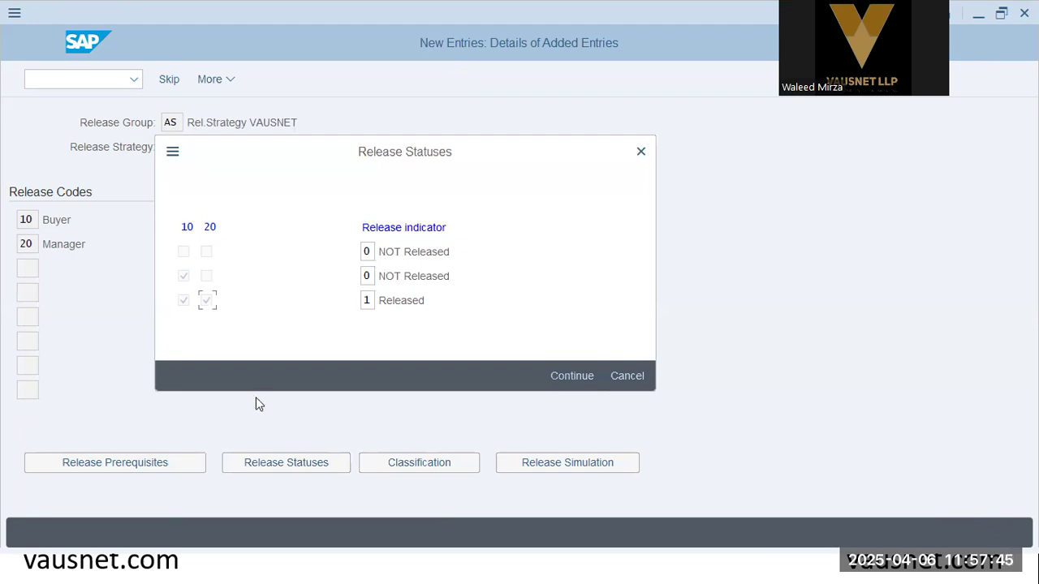
click(184, 301)
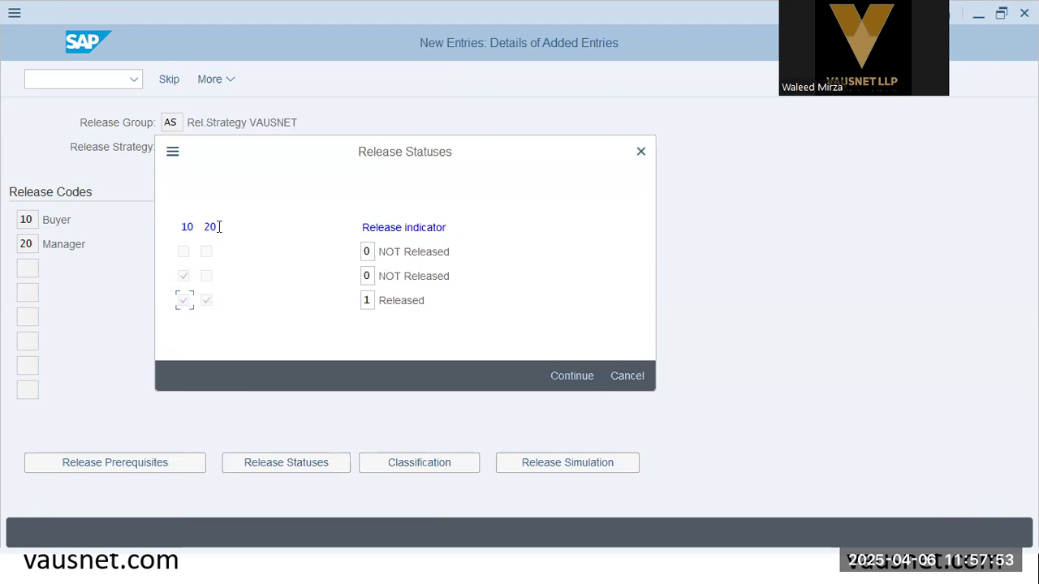
click(207, 300)
click(561, 375)
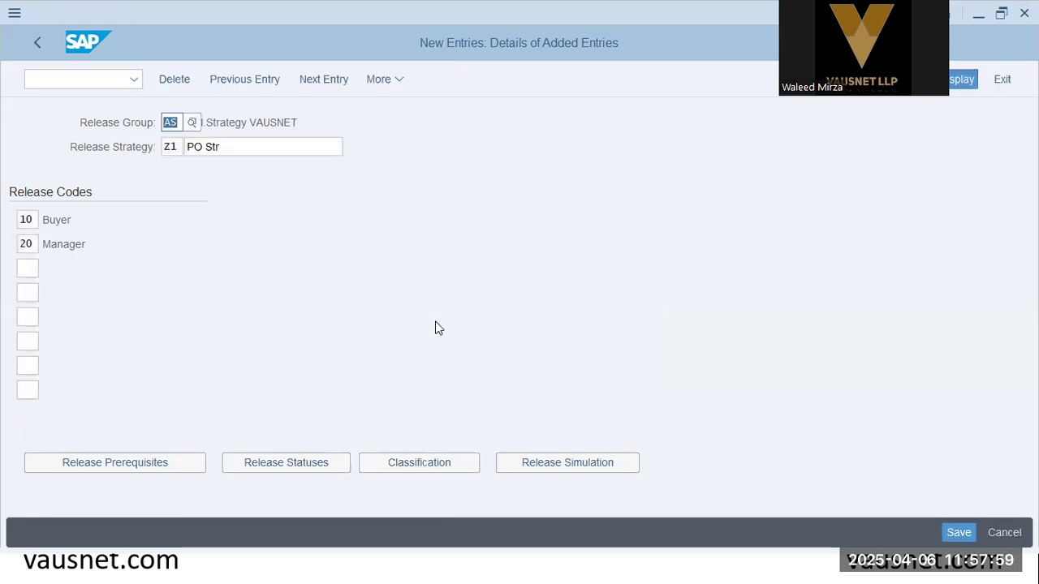
Consult the classification slide and open the classification of release strategy Z1.
key(alt+Tab)
click(435, 321)
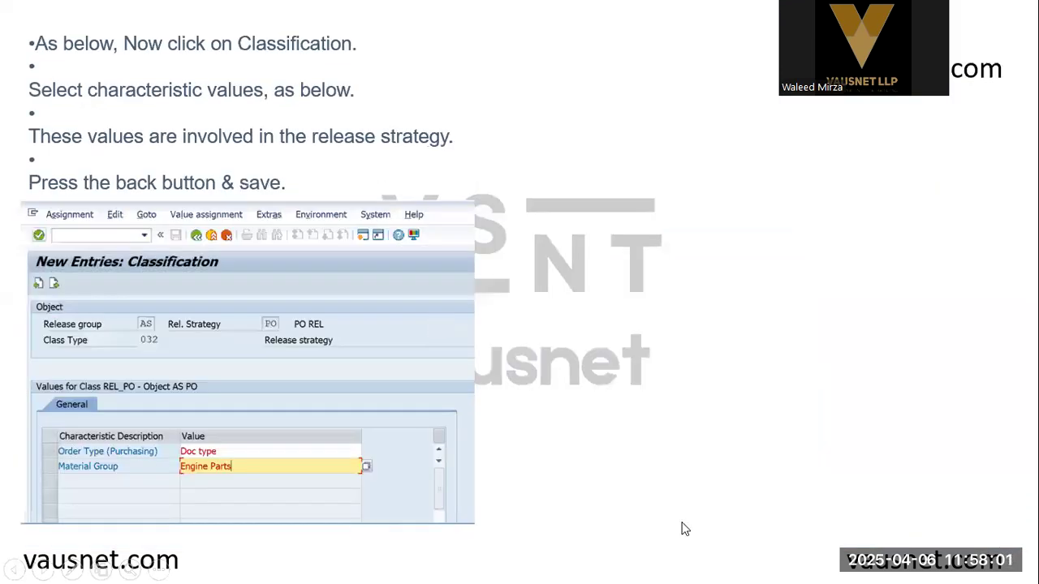
key(alt+Tab)
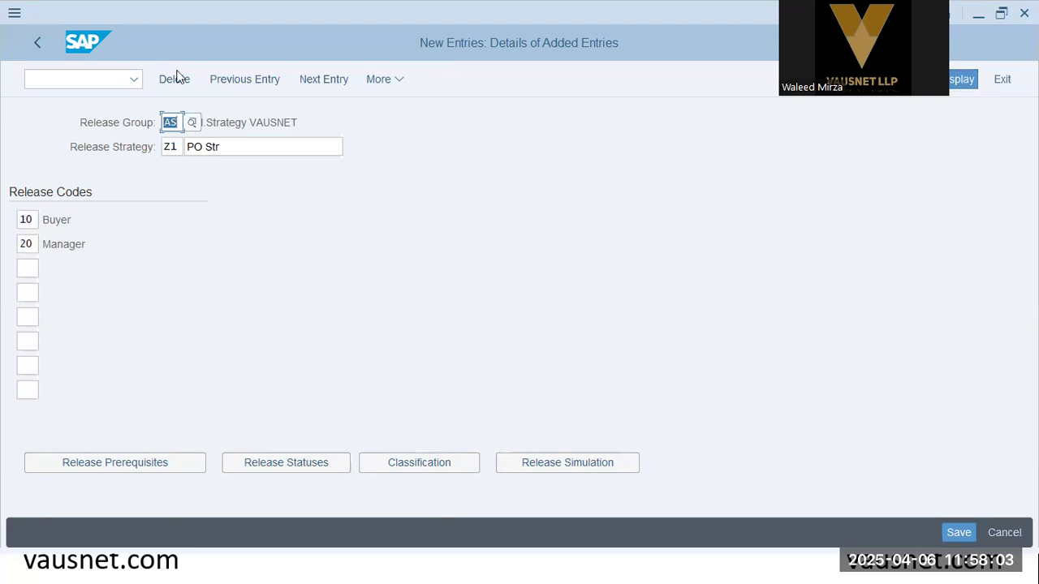
key(alt+Tab)
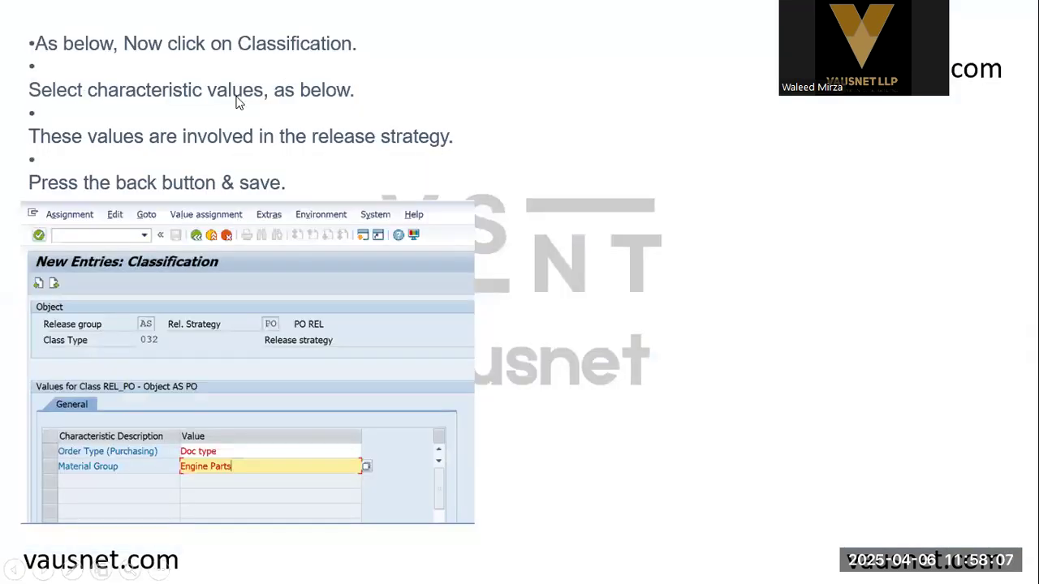
key(alt+Tab)
click(427, 462)
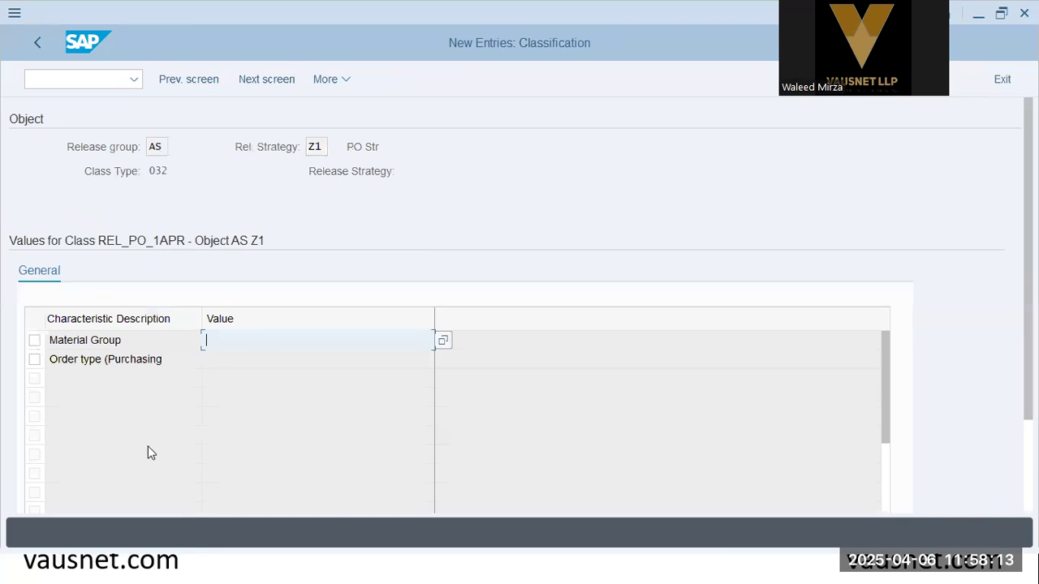
Compare the Material Group and Order Type characteristics in strategy Z1's classification with the reference slide.
key(alt+Tab)
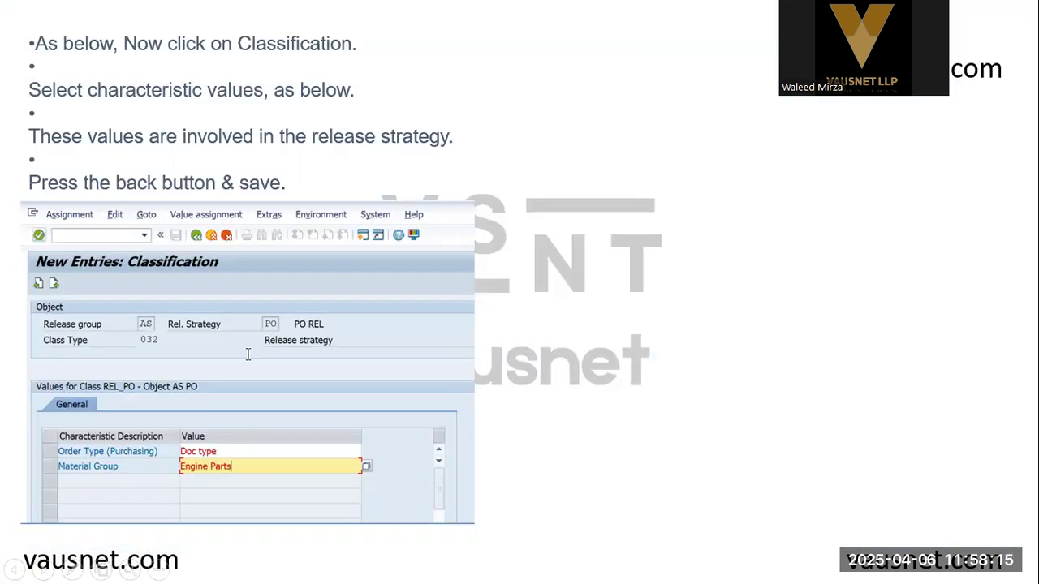
key(alt+Tab)
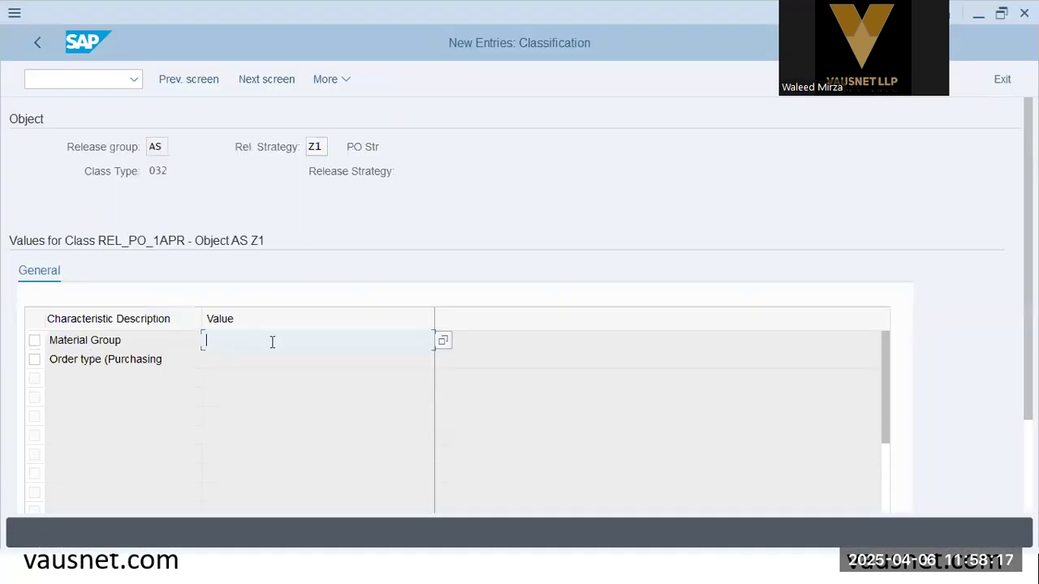
click(158, 355)
click(256, 342)
key(alt+Tab)
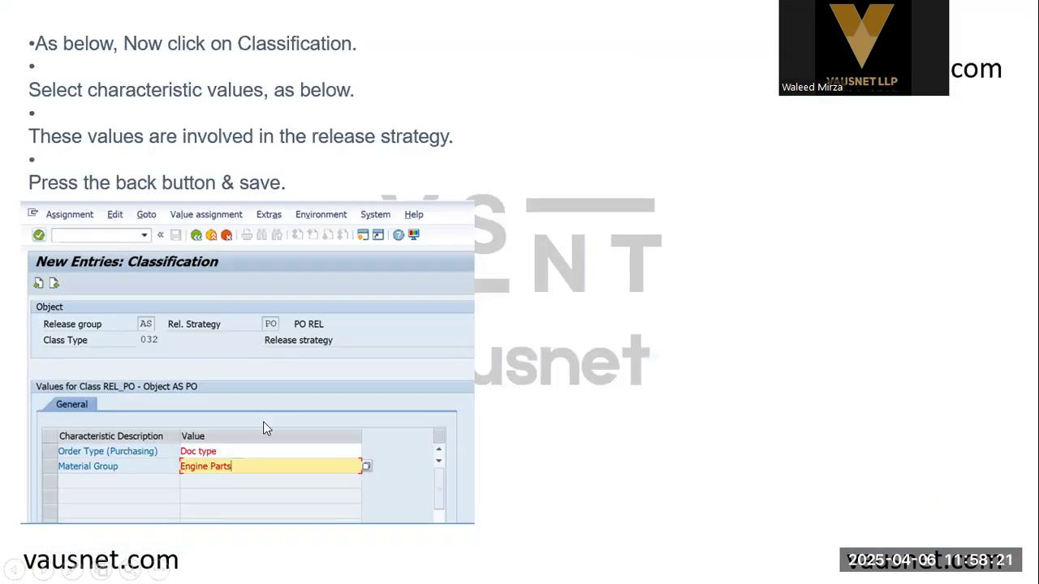
key(alt+Tab)
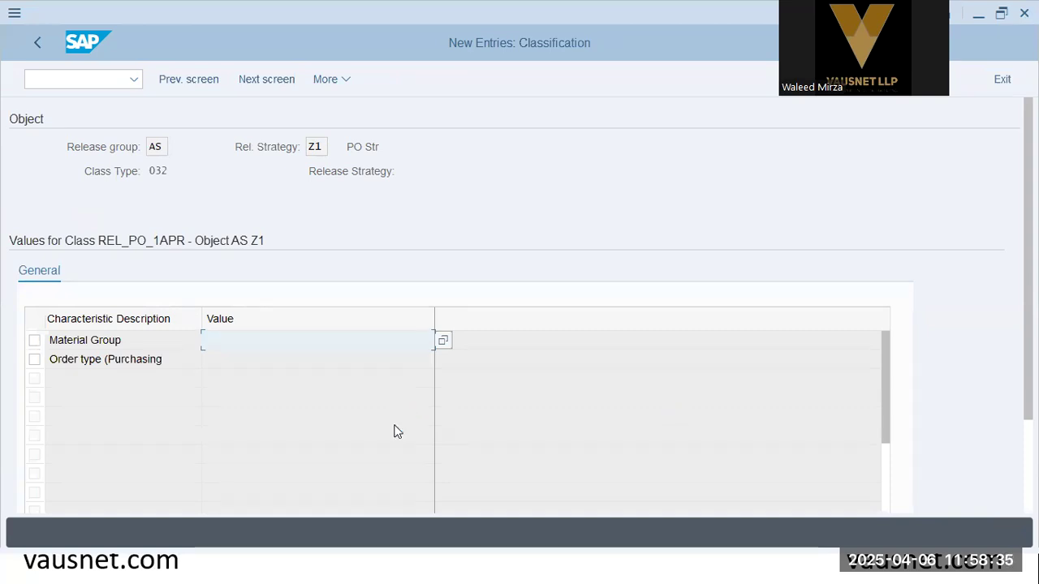
scroll(395, 425, down, 4)
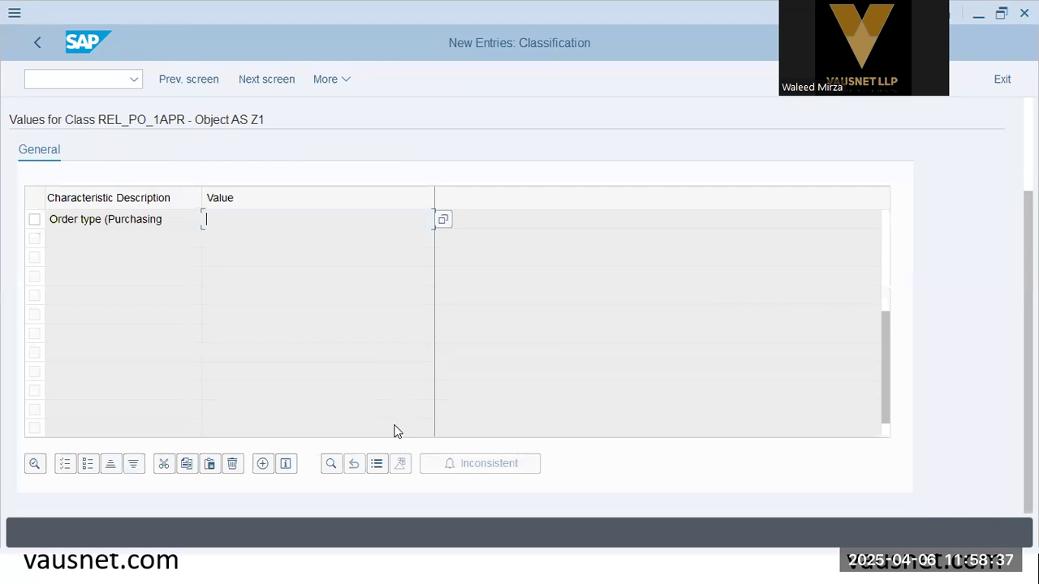
scroll(394, 430, up, 4)
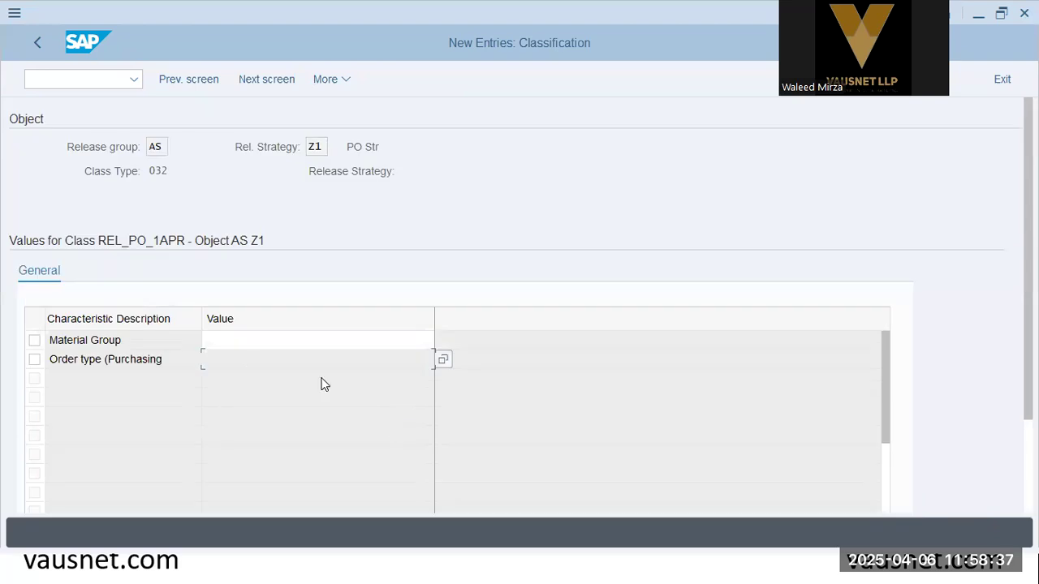
click(148, 362)
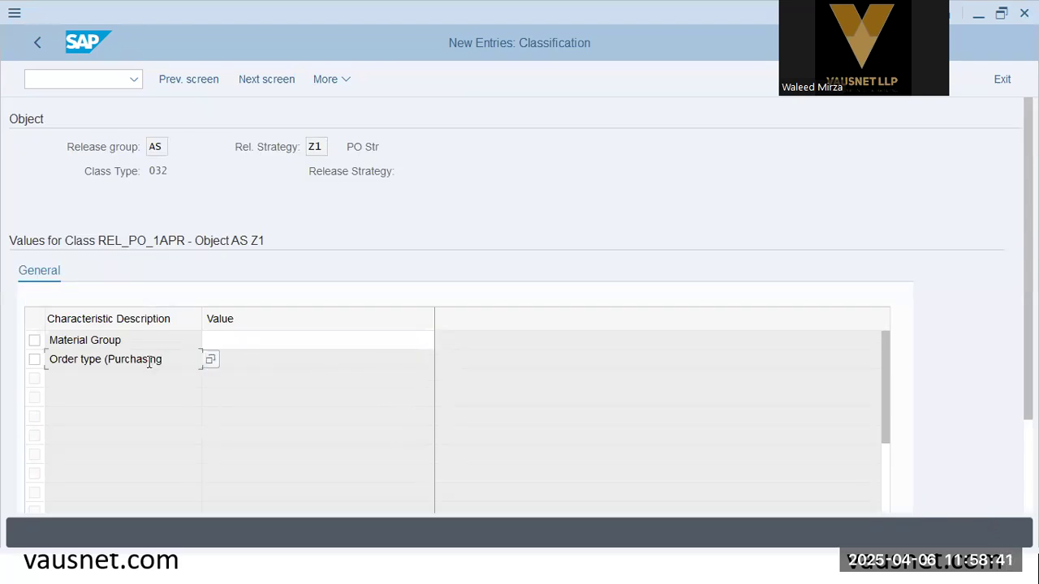
click(247, 341)
Close the classification, save release strategy Z1 and exit the release strategy views.
click(40, 43)
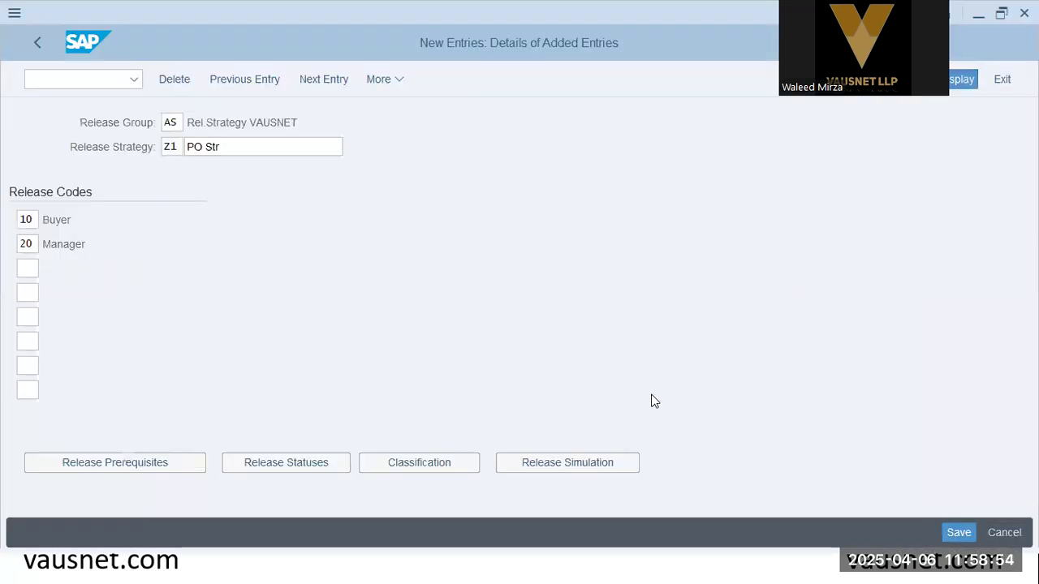
key(ctrl+s)
click(345, 327)
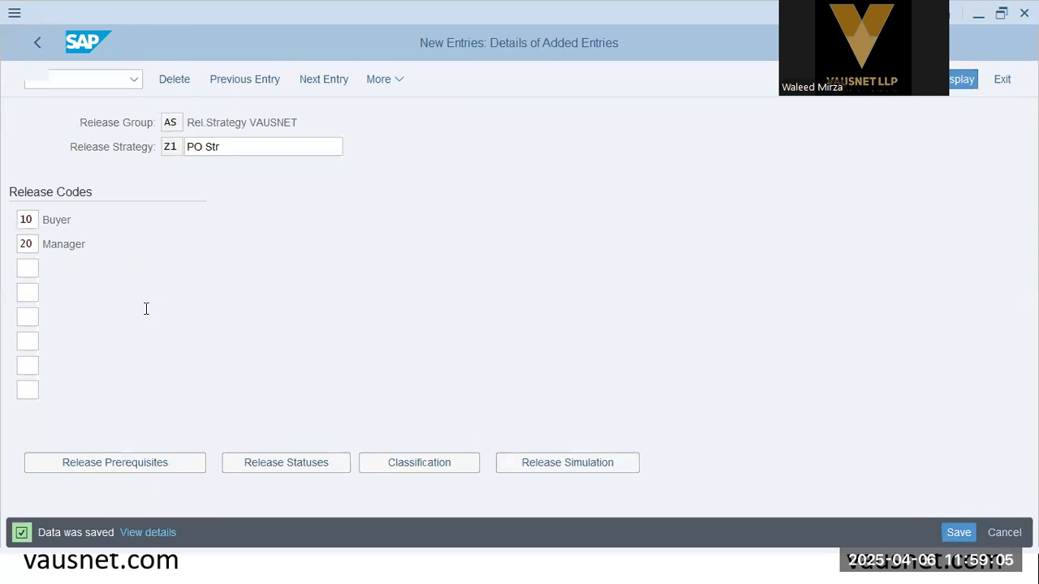
click(45, 39)
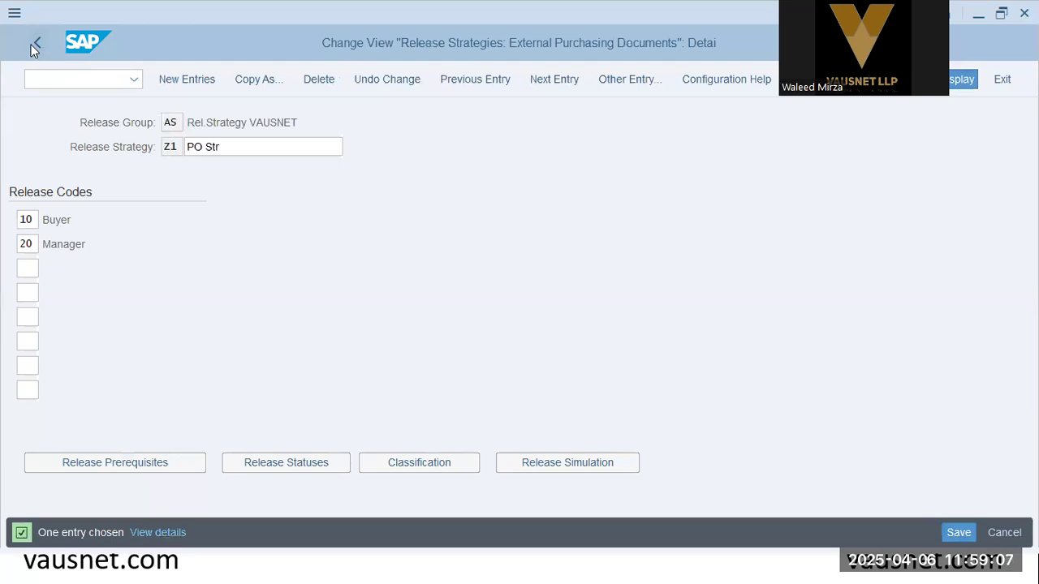
click(31, 45)
click(31, 45)
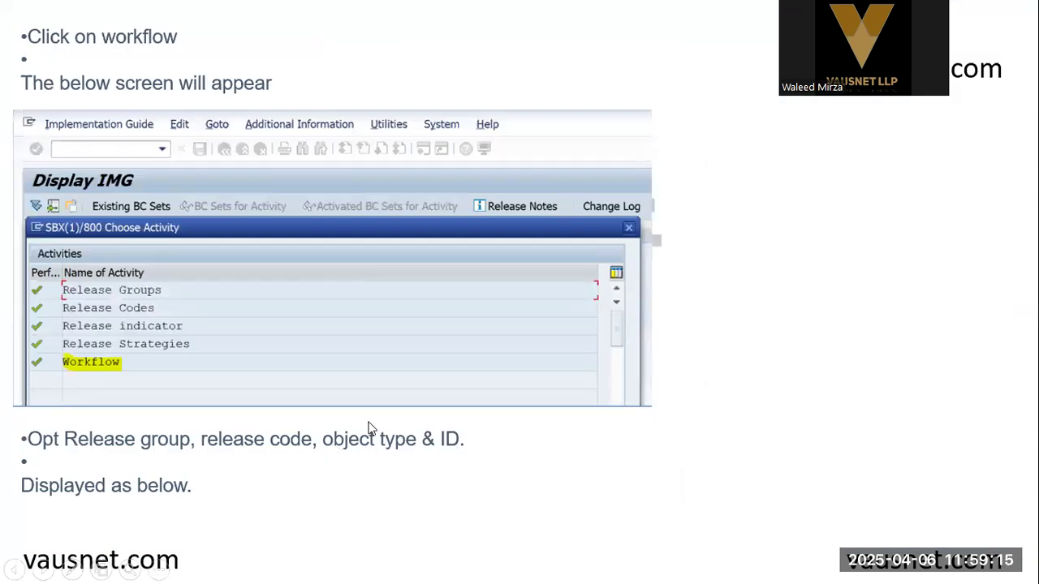
Review the workflow agent assignments for release codes 10 and 20 and the available agent object types, leaving the selection without a change.
key(alt+Tab)
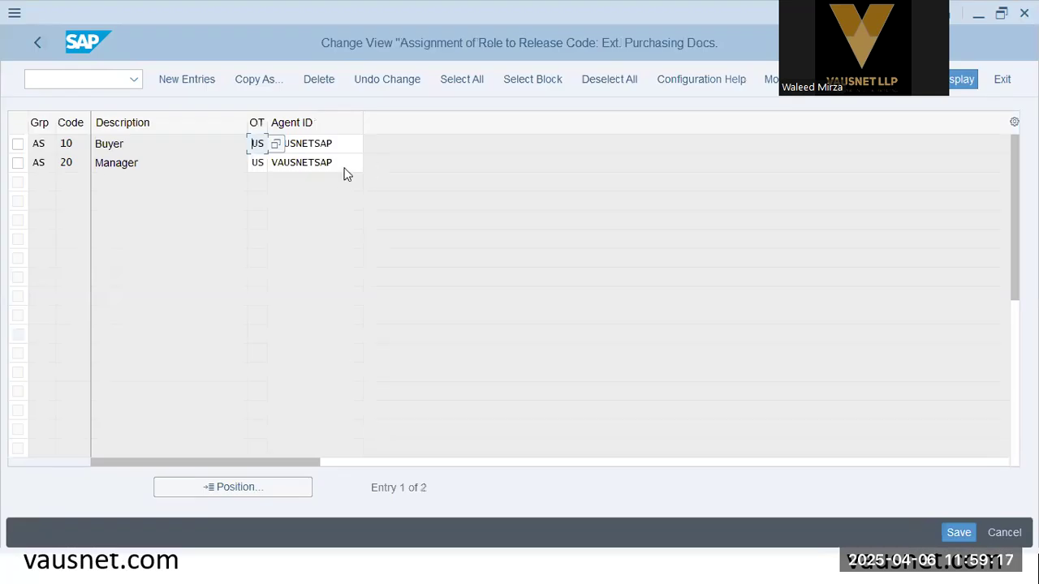
click(81, 144)
click(242, 161)
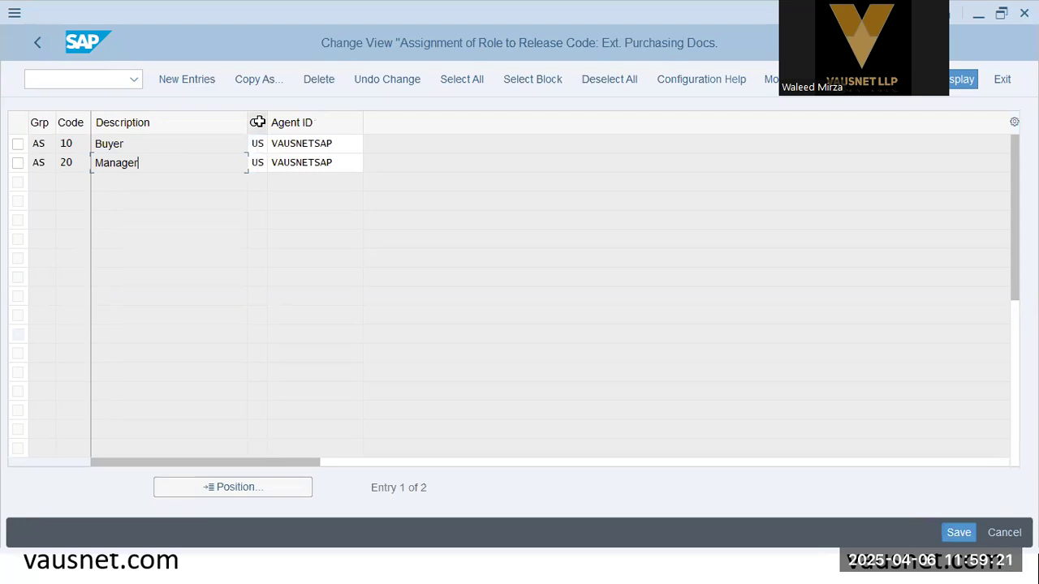
drag(315, 145, 302, 144)
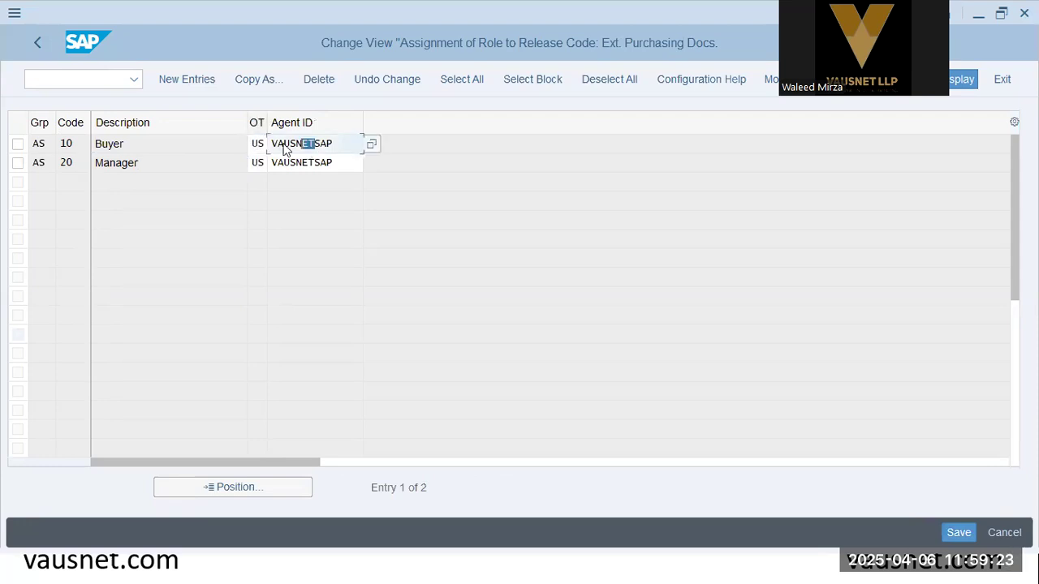
click(258, 144)
click(277, 144)
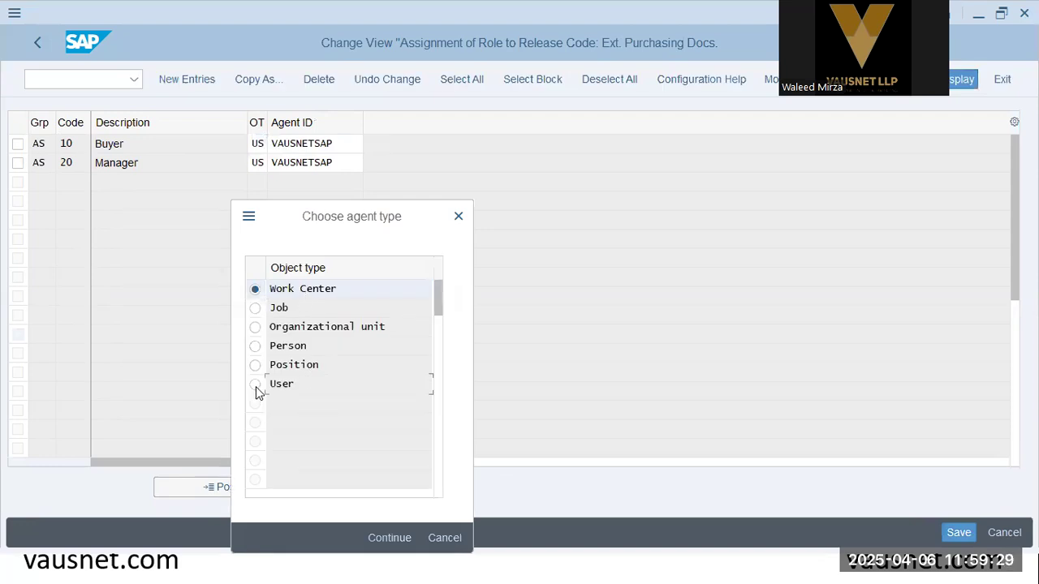
click(462, 220)
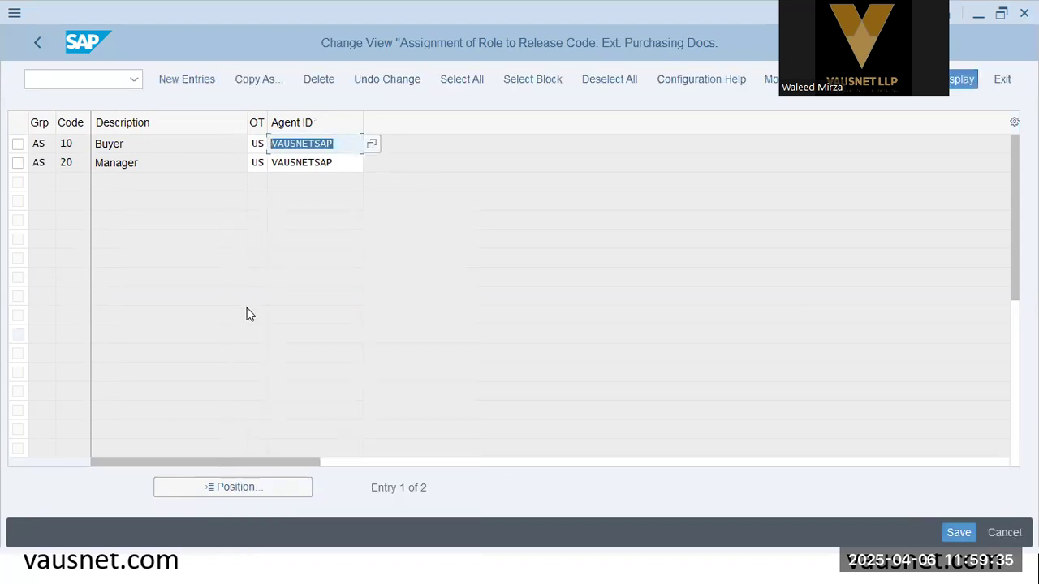
Compare the workflow agent assignments with the reference slides, including the slide on SU01 reviewer users.
key(alt+Tab)
click(233, 407)
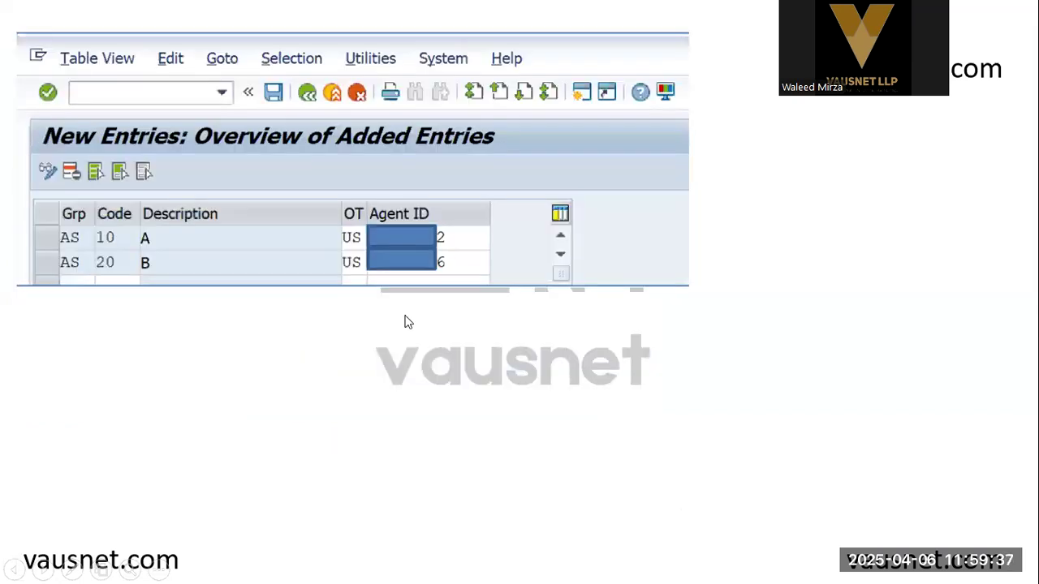
key(alt+Tab)
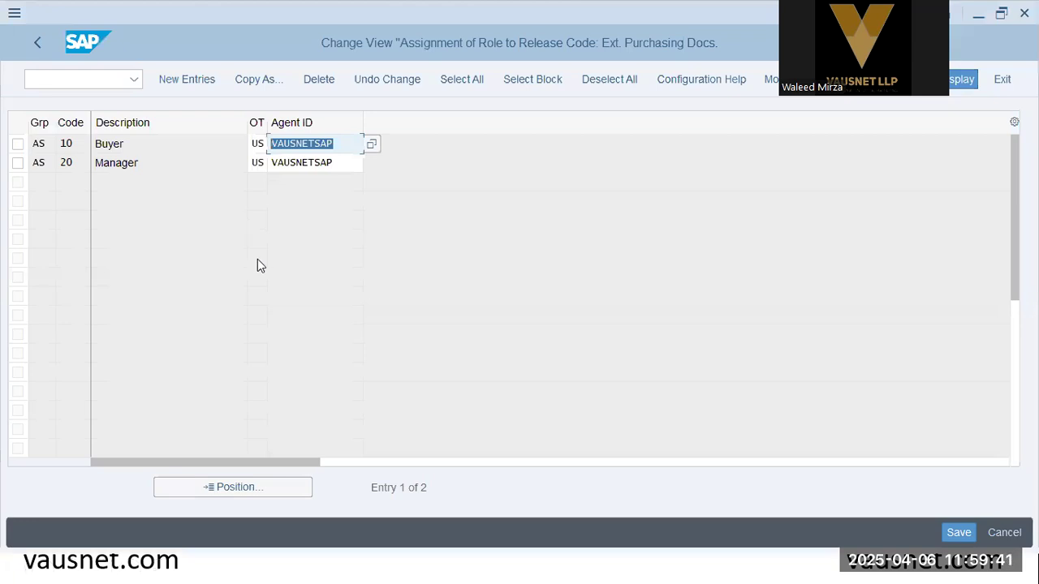
key(alt+Tab)
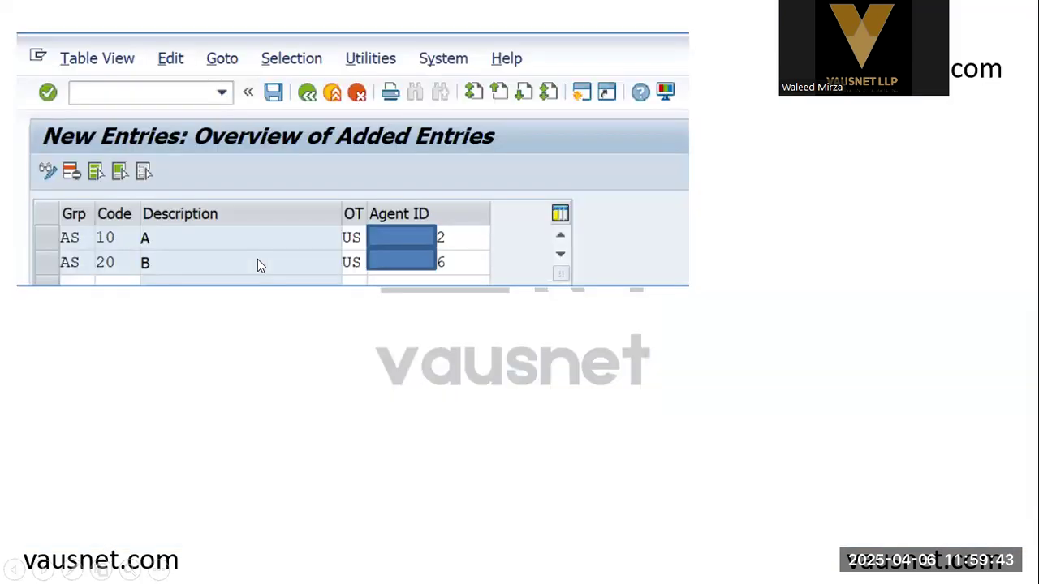
click(257, 264)
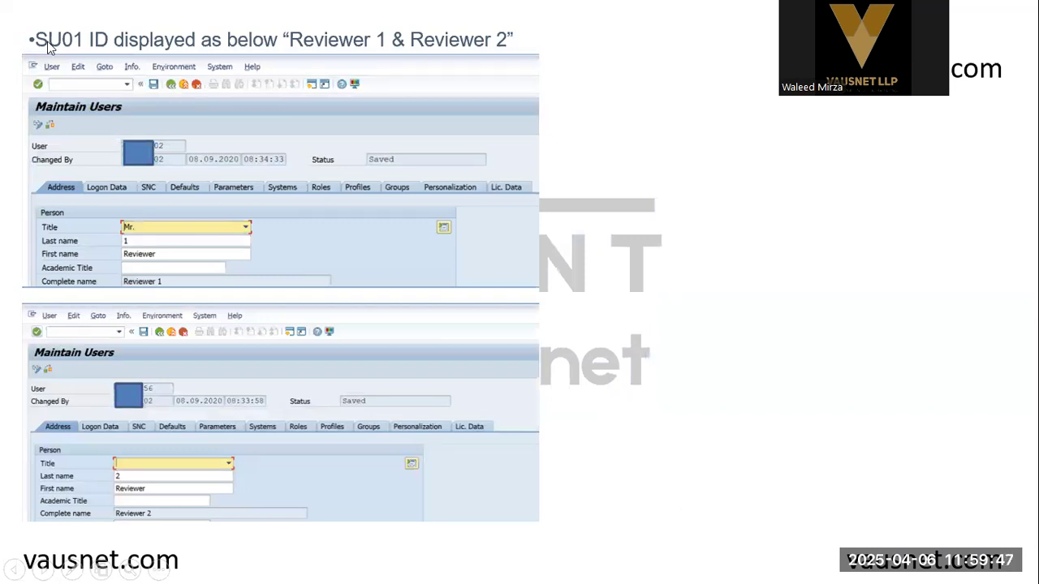
key(alt+Tab)
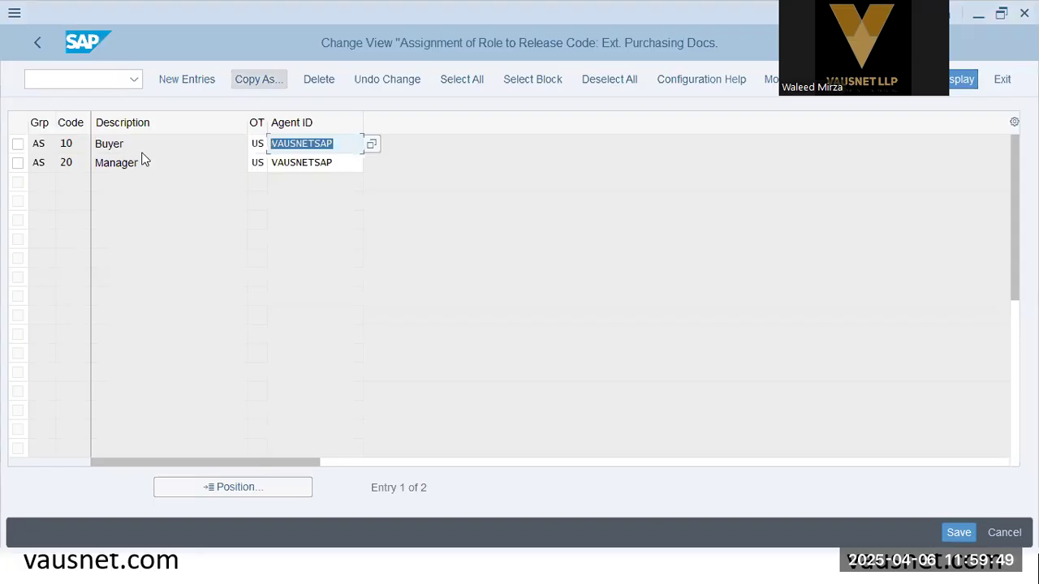
Run transaction SU01 in a new session and open user VAUSNETSAP for change.
click(78, 79)
text(/o u)
key(BackSpace)
text(su01)
key(Return)
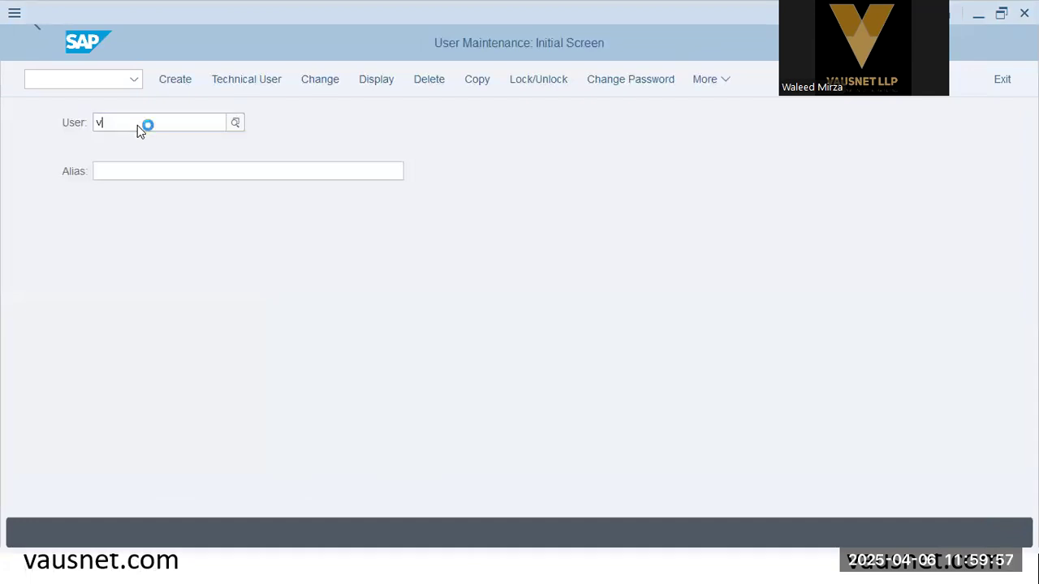
click(140, 126)
text(vausnetsap)
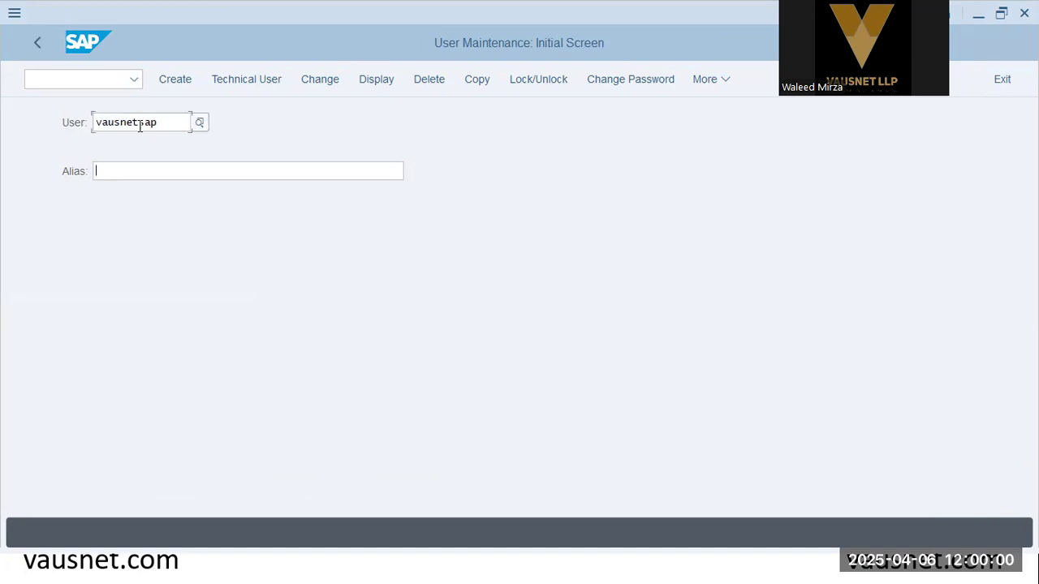
click(322, 81)
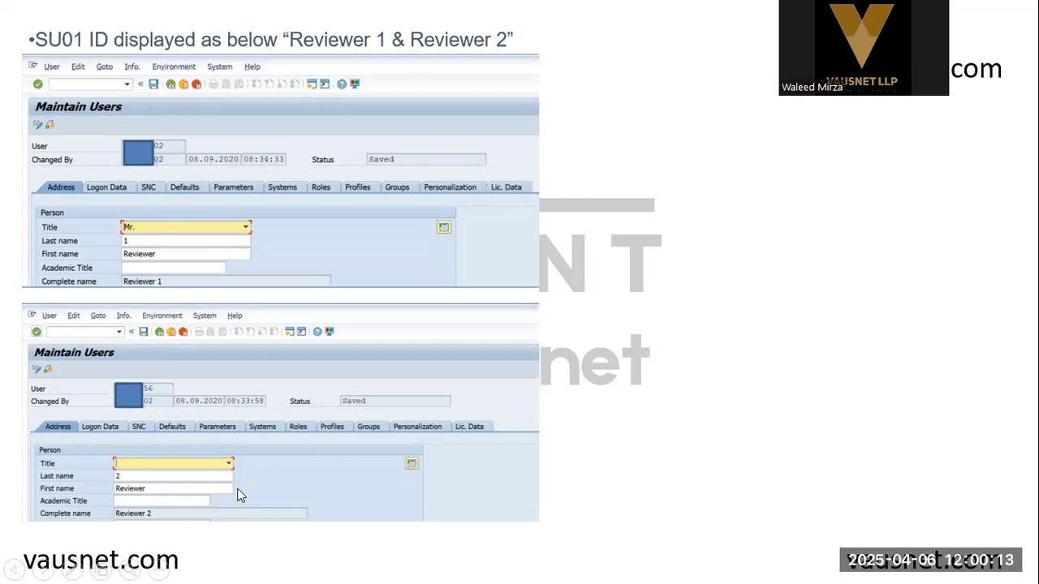
View the slide on the purchase order triggering the release strategy, and end the slide show.
click(503, 417)
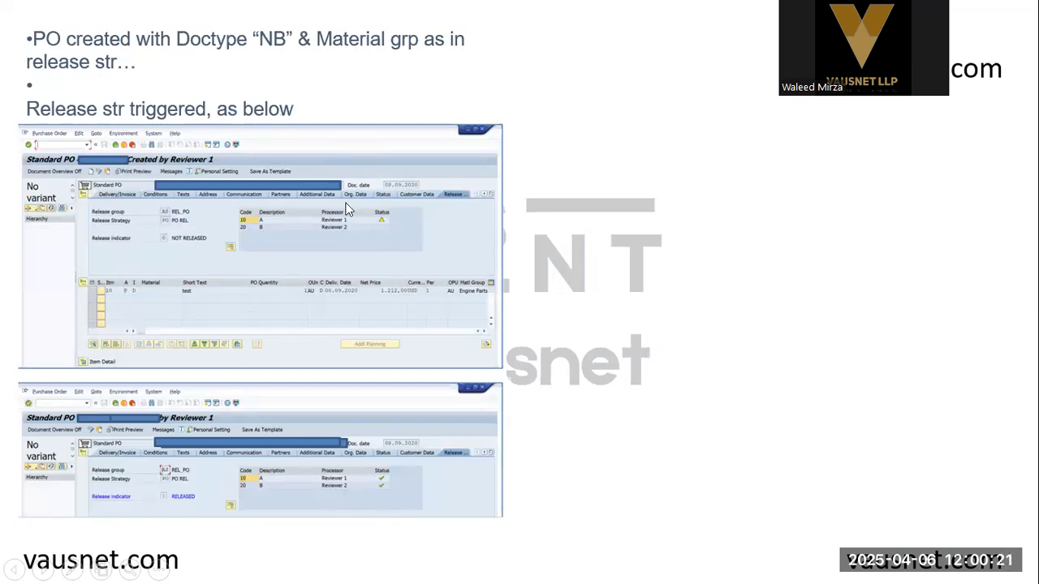
click(654, 379)
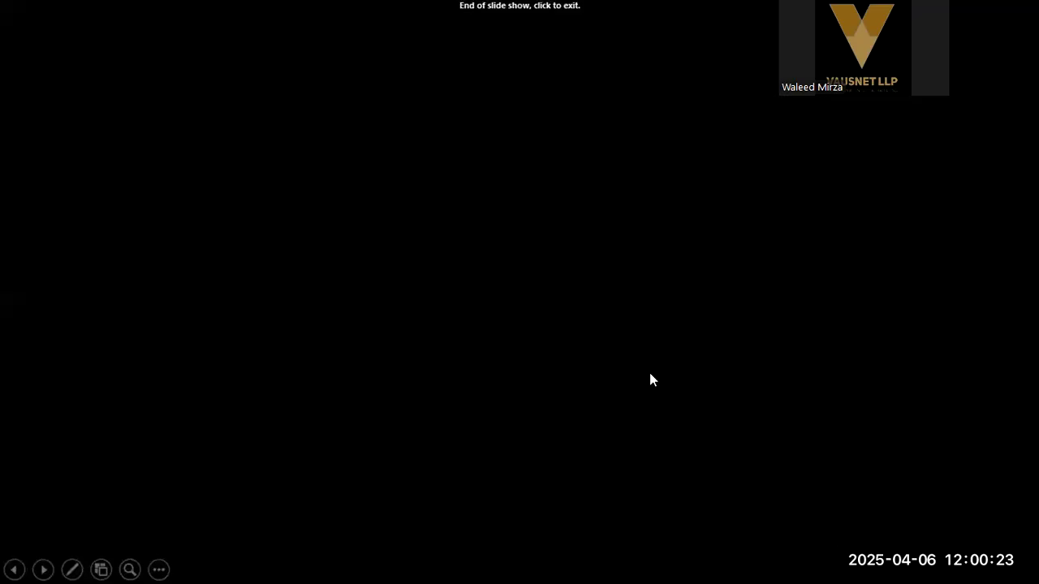
click(650, 378)
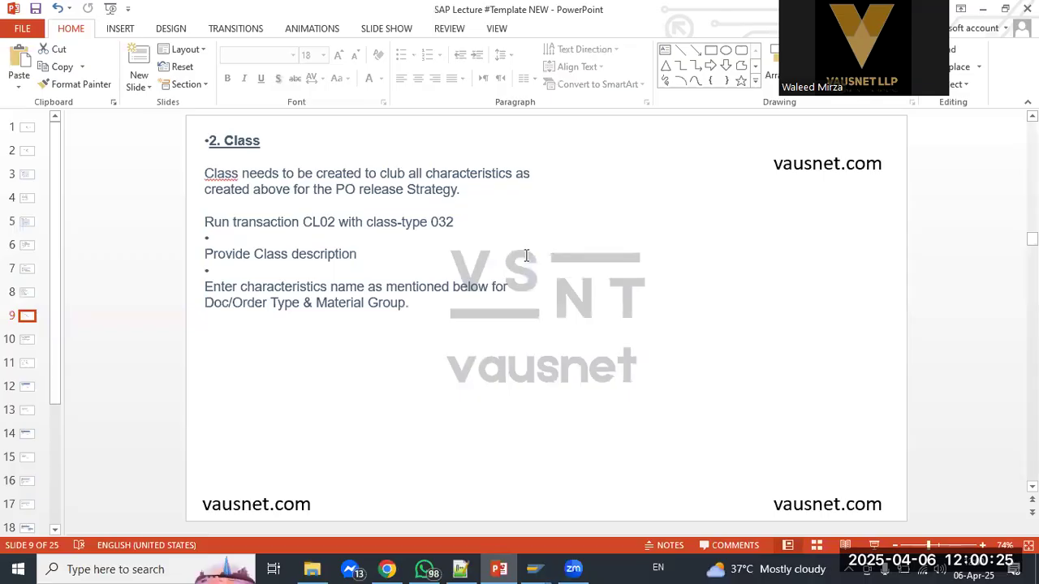
Switch back to SAP, save the role assignment to the release codes and return to the SAP Easy Access screen.
key(alt+Tab)
key(alt+Tab)
key(ctrl+s)
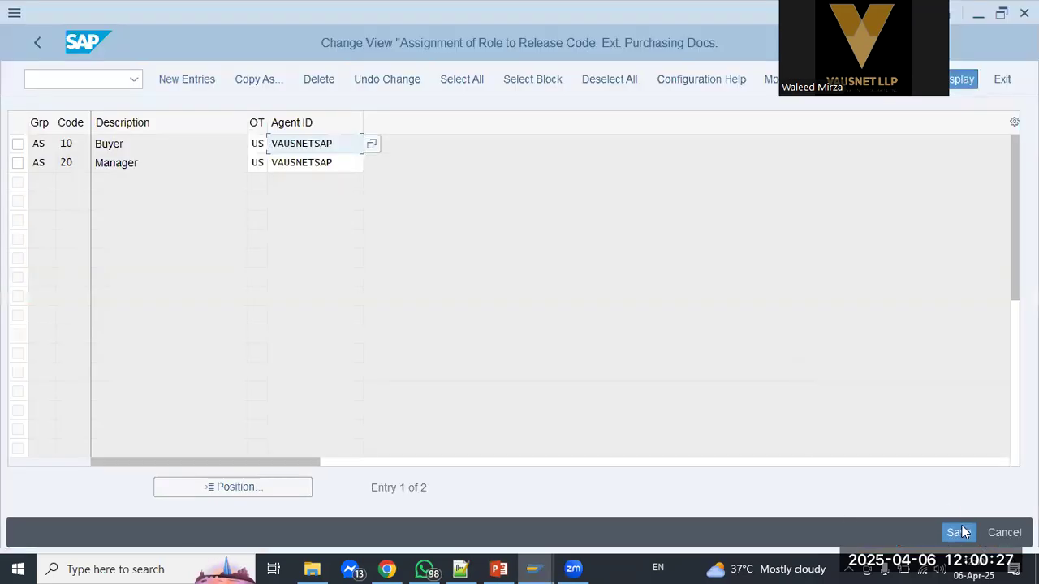
click(54, 79)
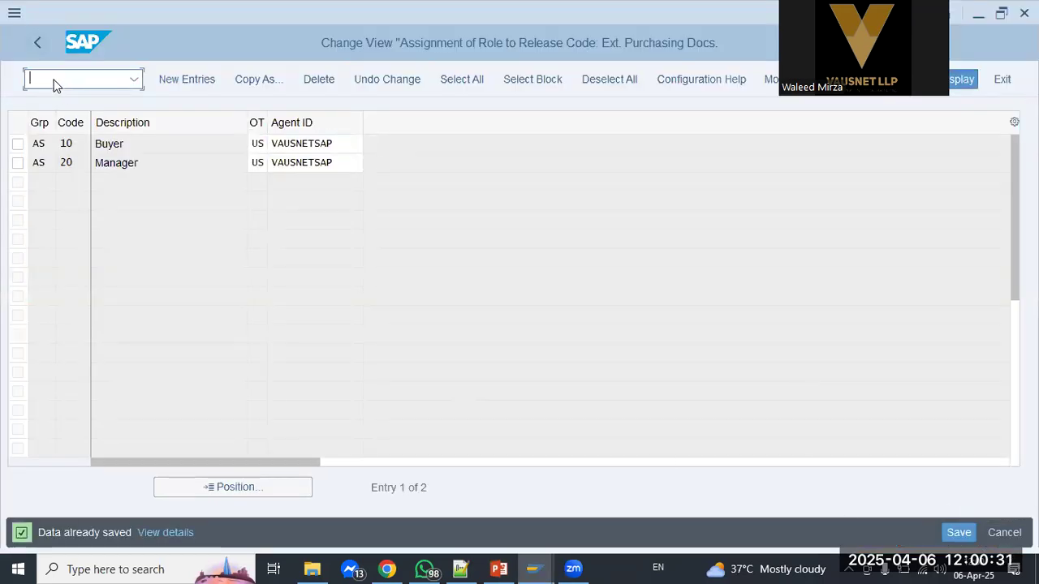
text(/n)
key(Return)
Open transaction ME22N for changing purchase orders from Logistics, Materials Management, Purchasing, Purchase Order.
click(63, 377)
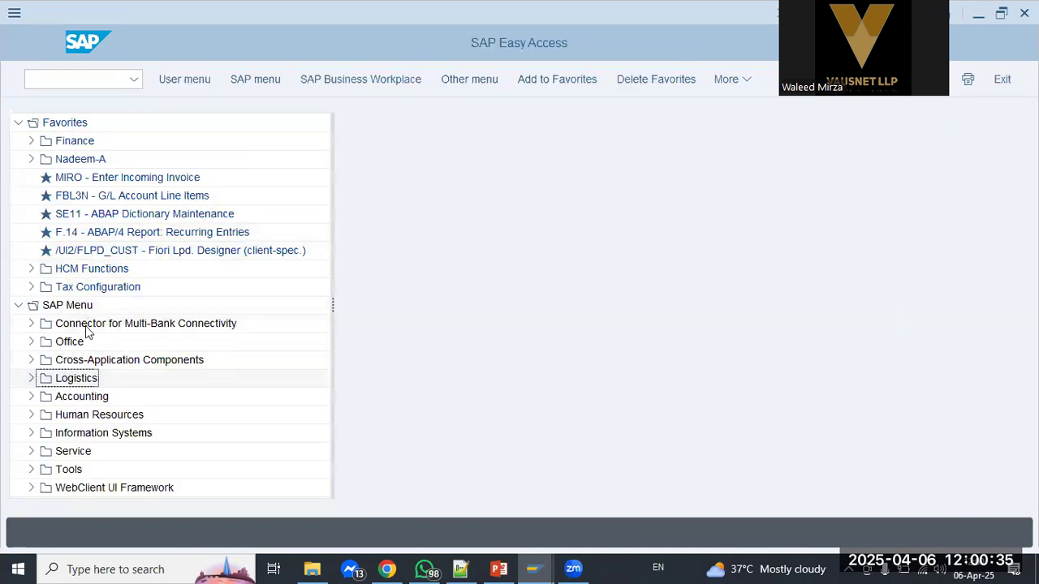
click(31, 378)
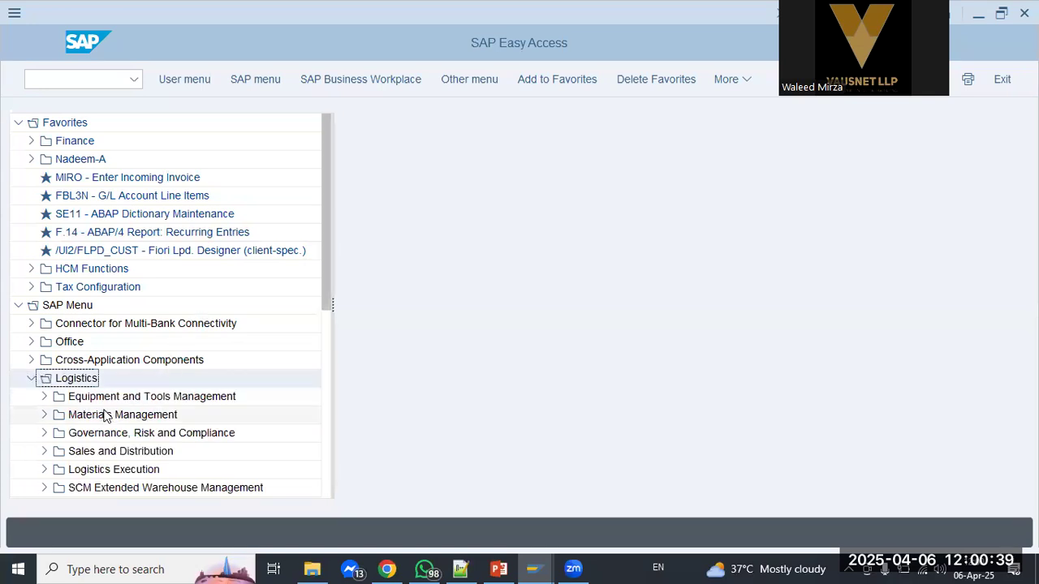
click(106, 414)
scroll(116, 349, down, 4)
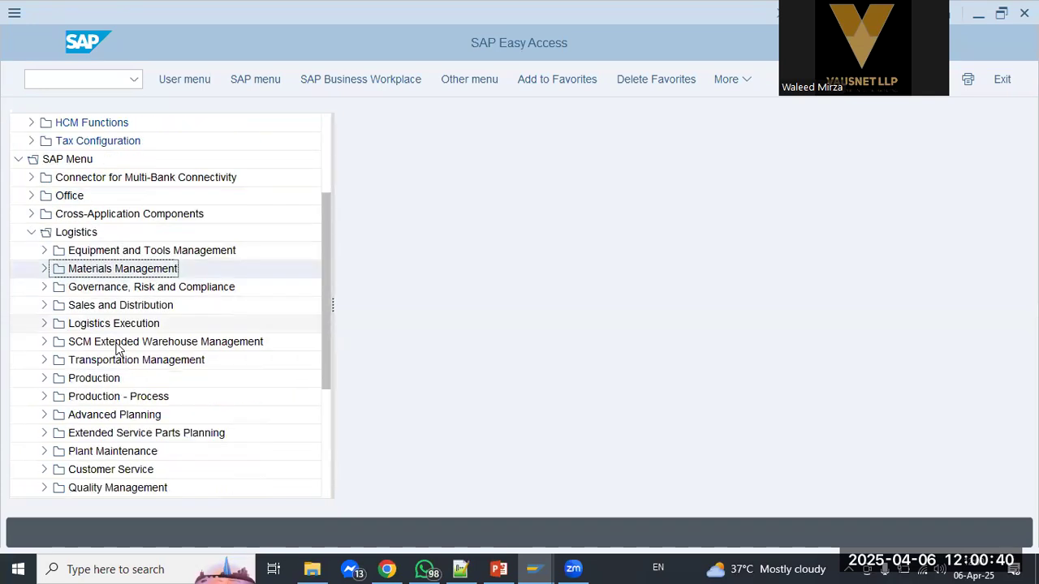
click(43, 268)
click(56, 288)
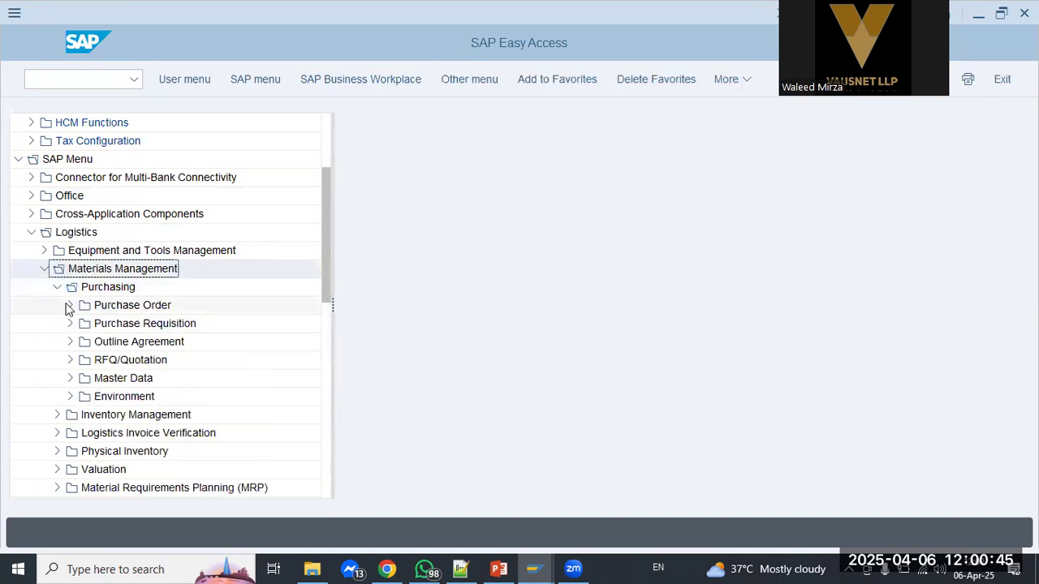
click(69, 305)
click(130, 272)
click(143, 289)
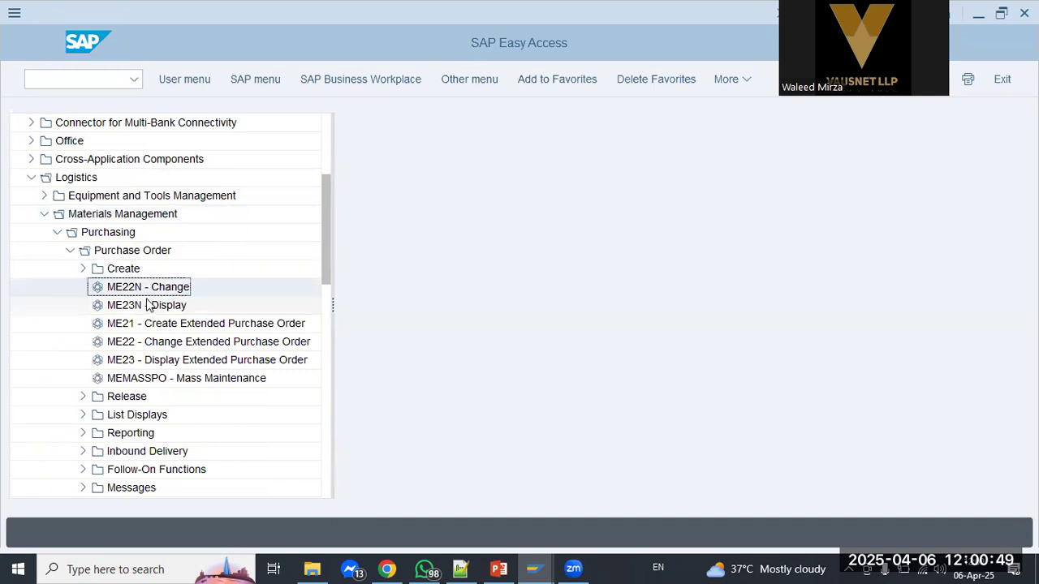
double_click(148, 291)
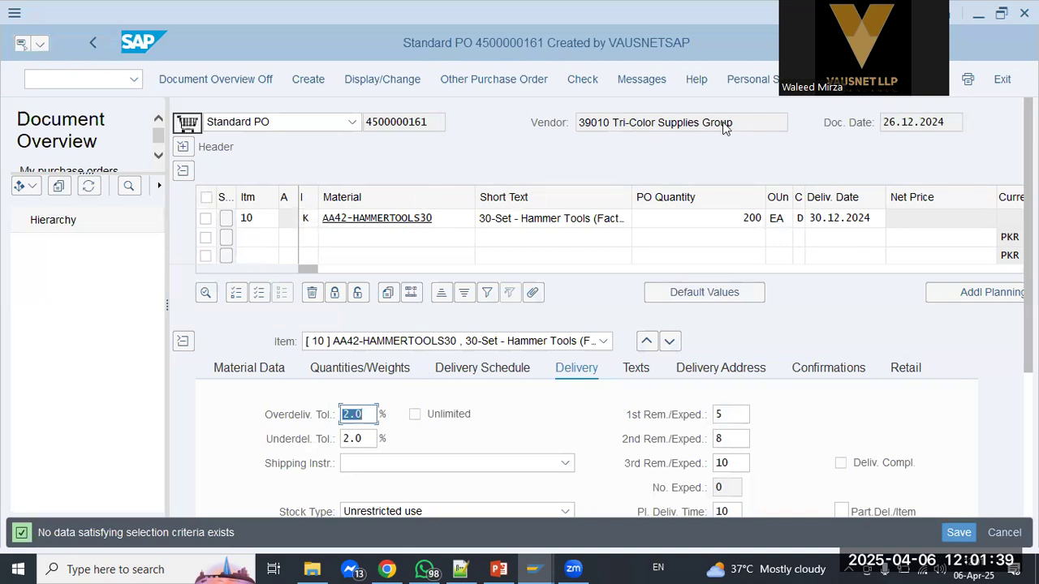
Start creating a new standard purchase order from the displayed one and enlarge the upper area of the document overview.
drag(741, 121, 450, 121)
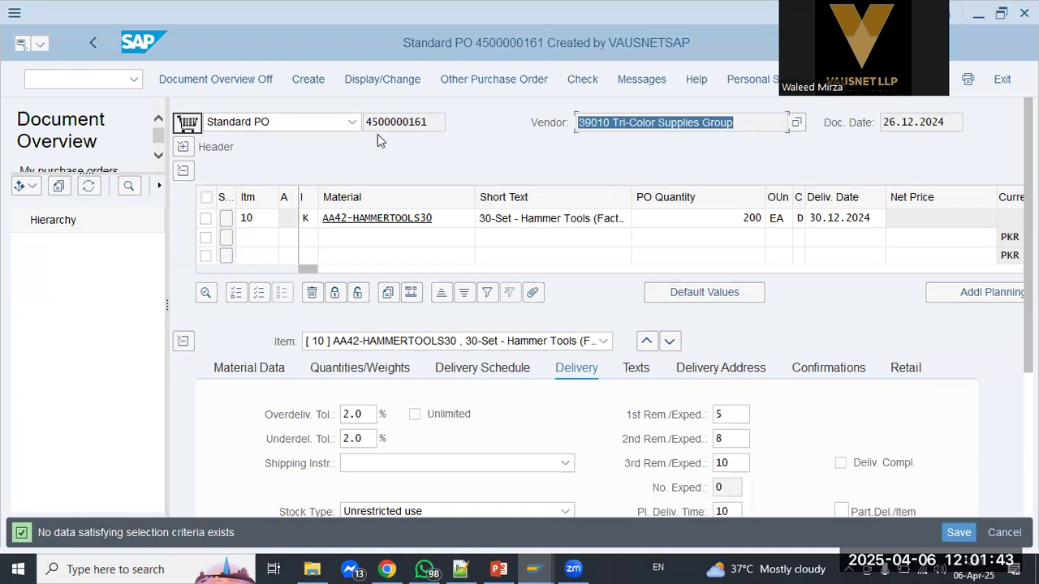
drag(367, 122, 473, 125)
click(473, 125)
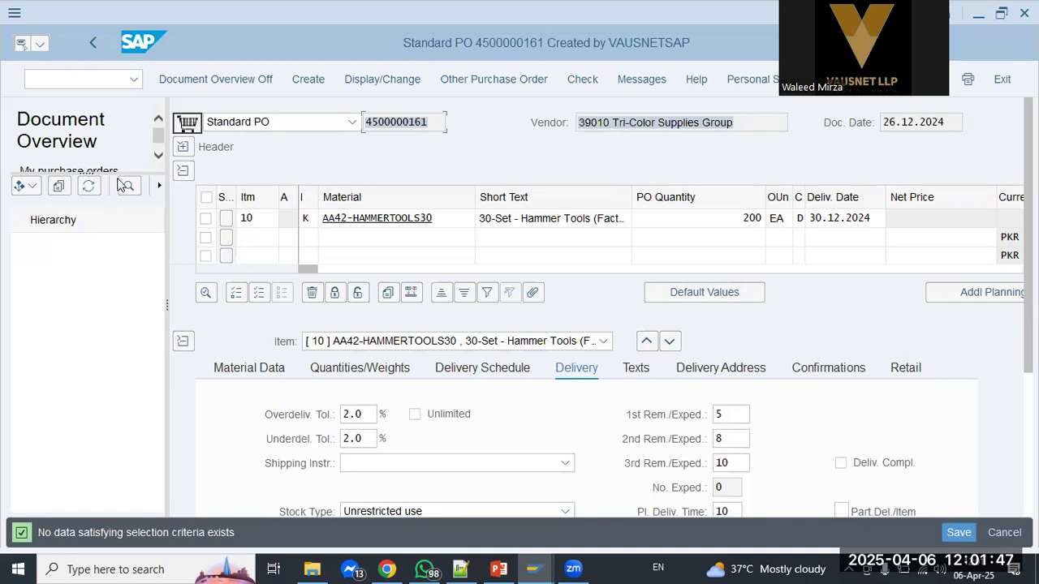
click(308, 79)
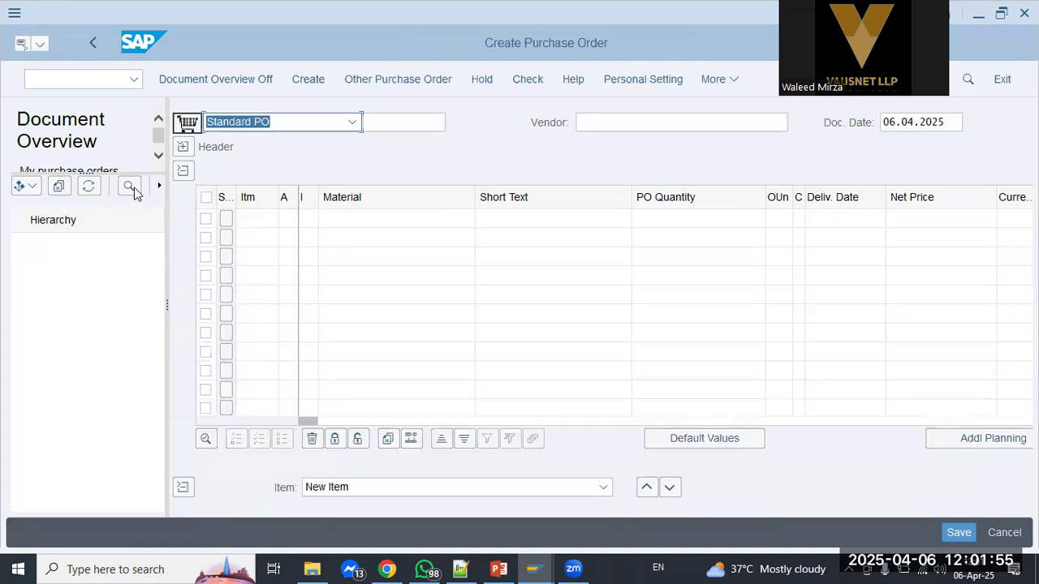
drag(122, 174, 116, 259)
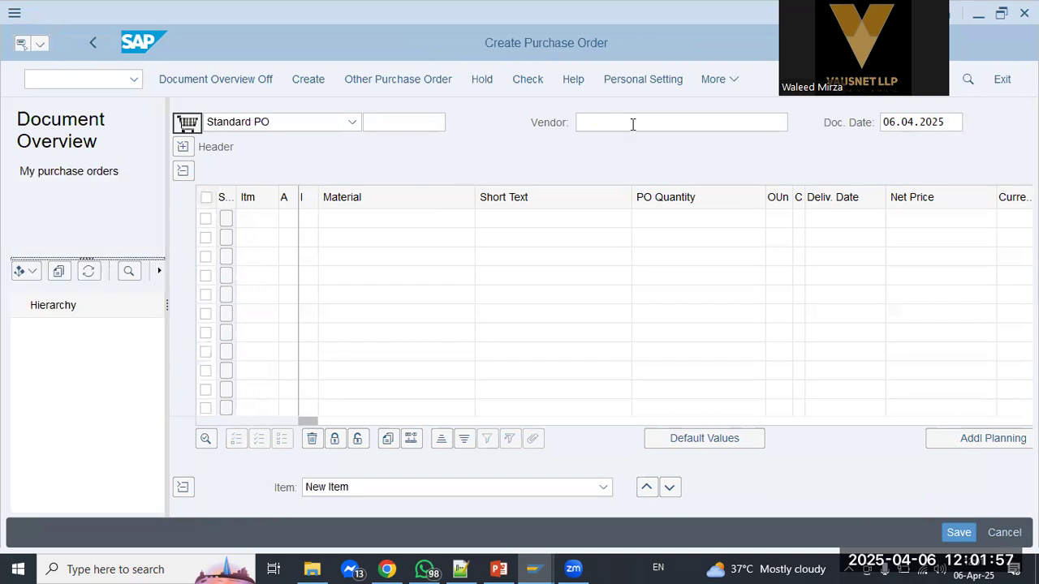
Search suppliers by company code SDQT and choose DREW PACKAGING PVT. LTD as the purchase order's vendor.
click(795, 123)
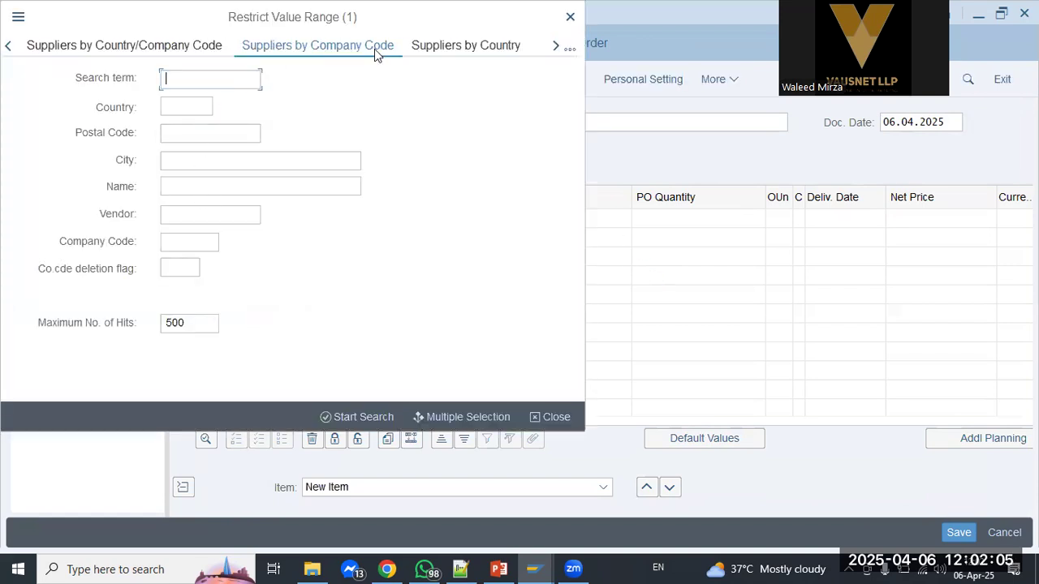
click(197, 241)
text(sdqt)
key(Return)
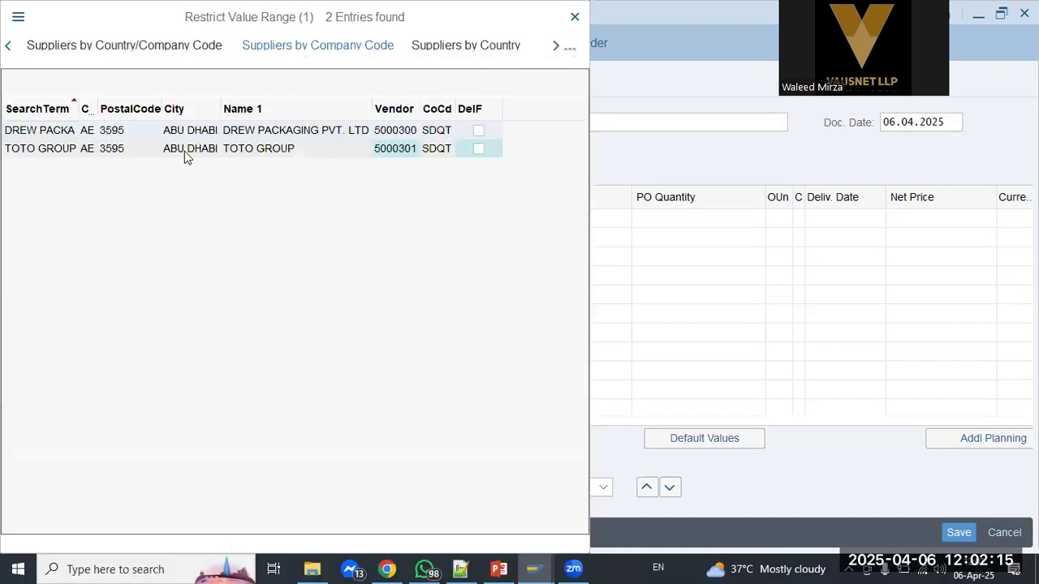
click(270, 135)
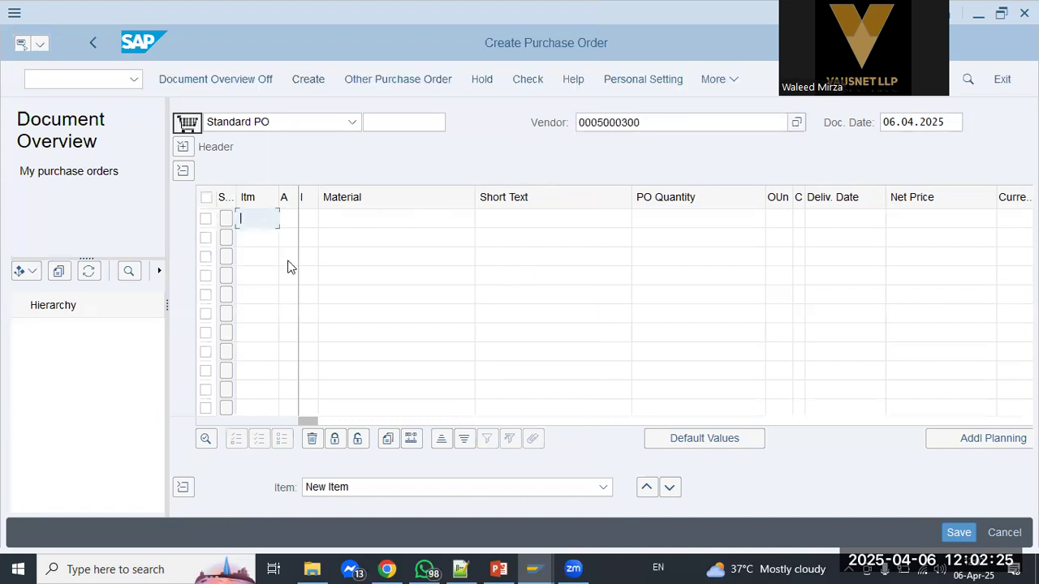
Start item 10 in the first line with account assignment category F and a blank item category.
text(10)
key(Tab)
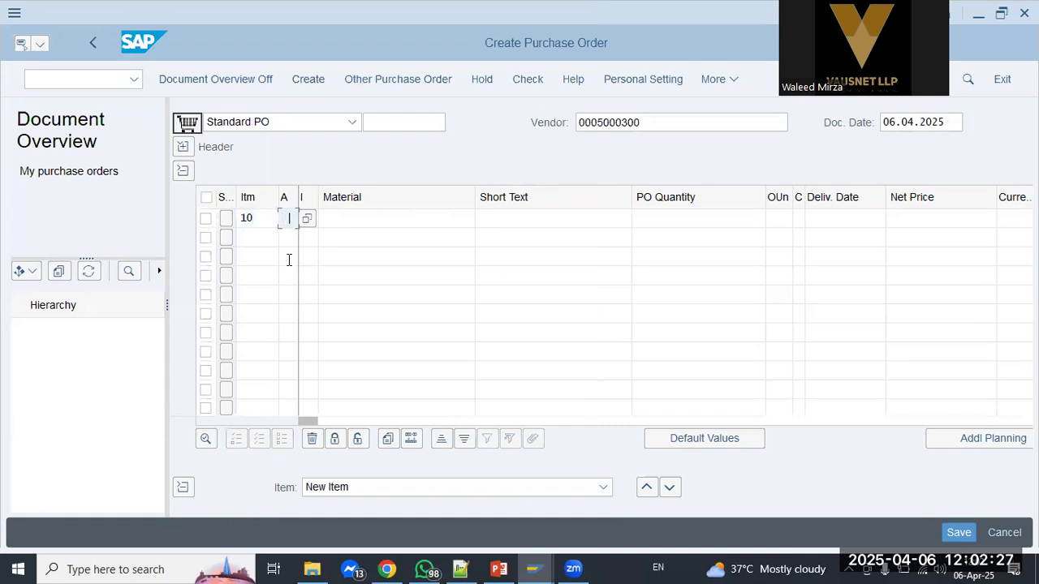
key(Tab)
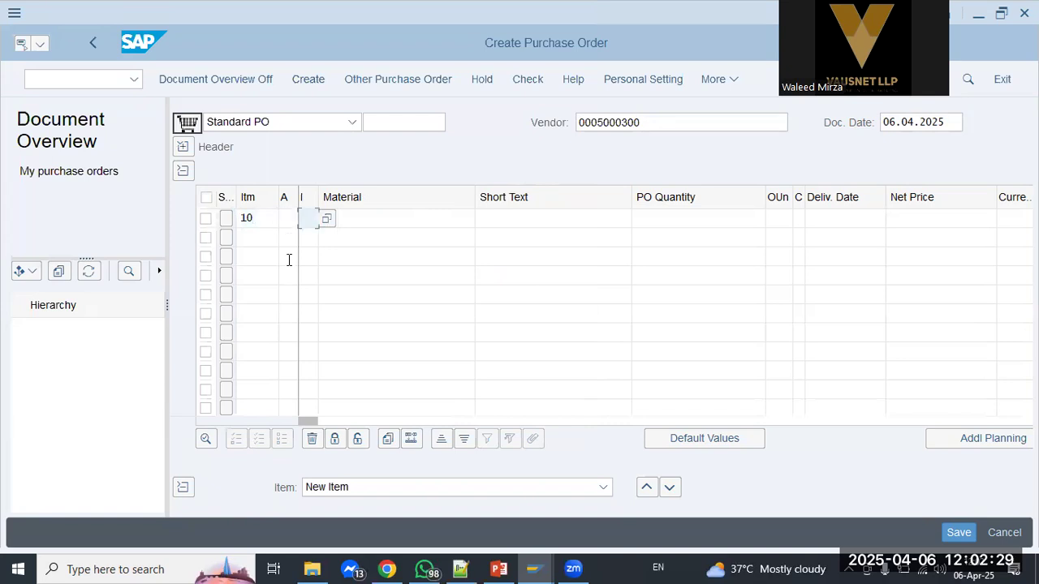
key(Tab)
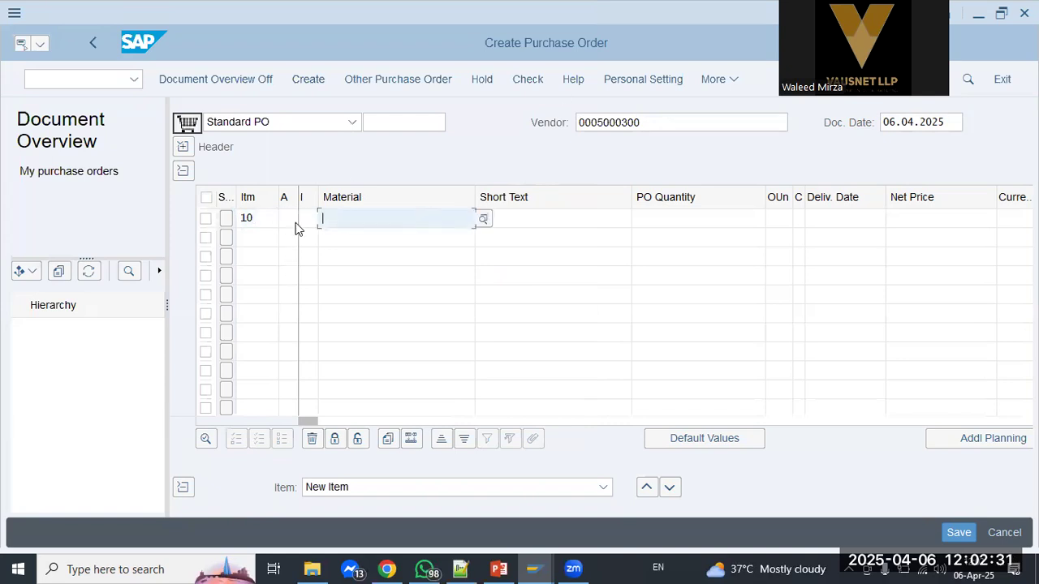
click(290, 220)
click(307, 220)
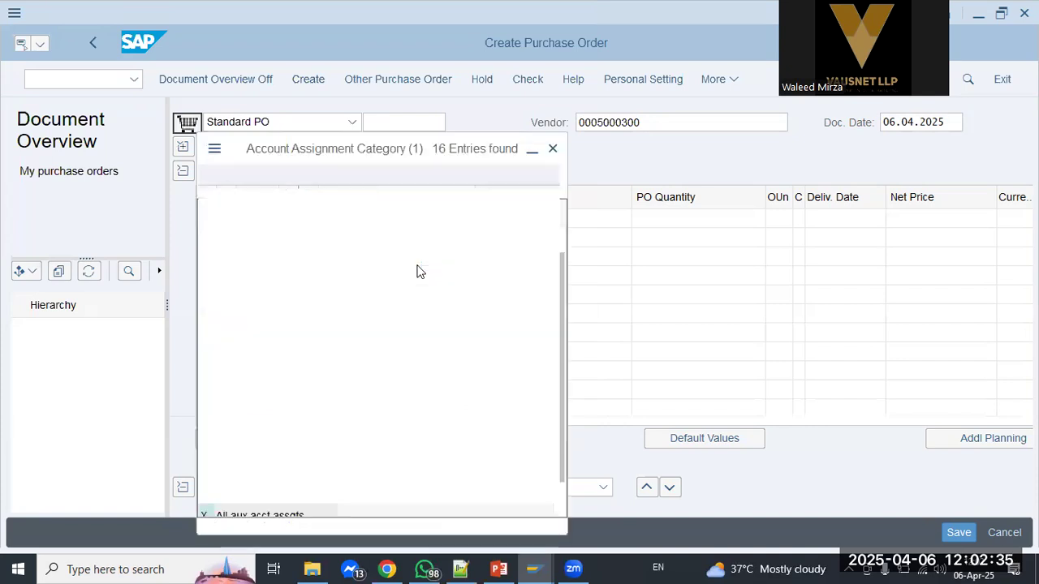
double_click(248, 358)
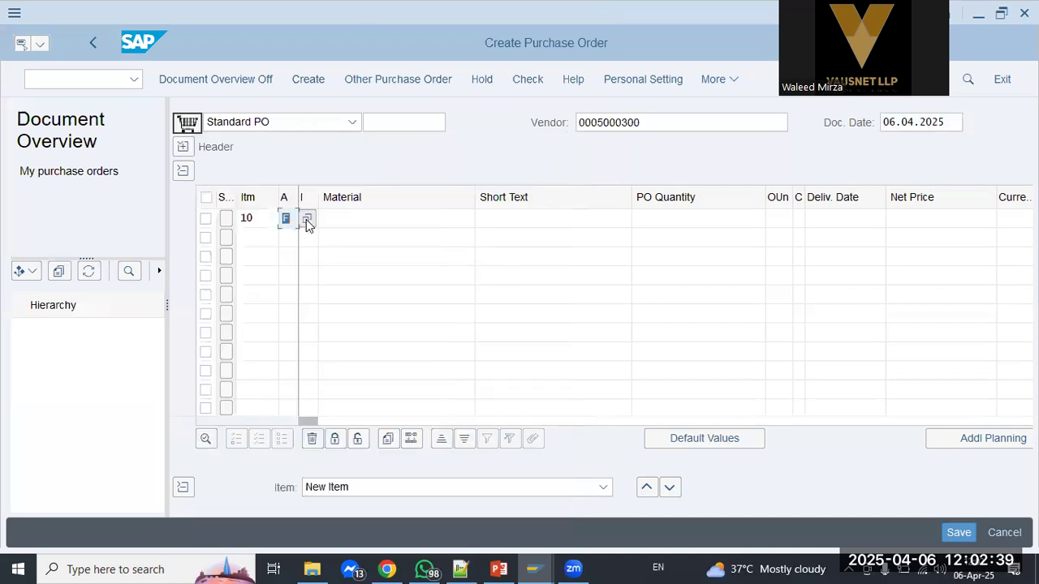
click(326, 219)
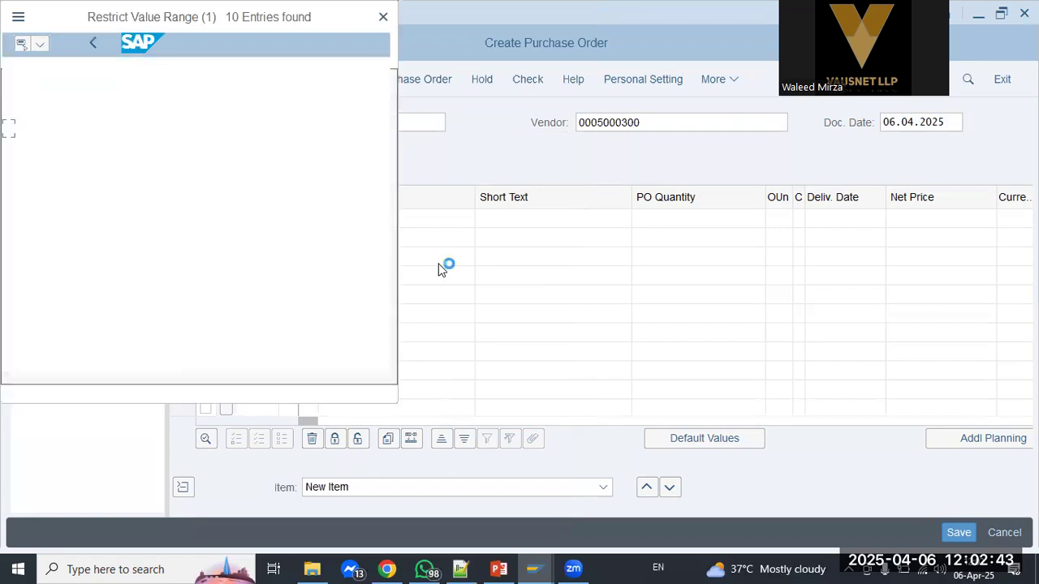
click(54, 130)
click(393, 220)
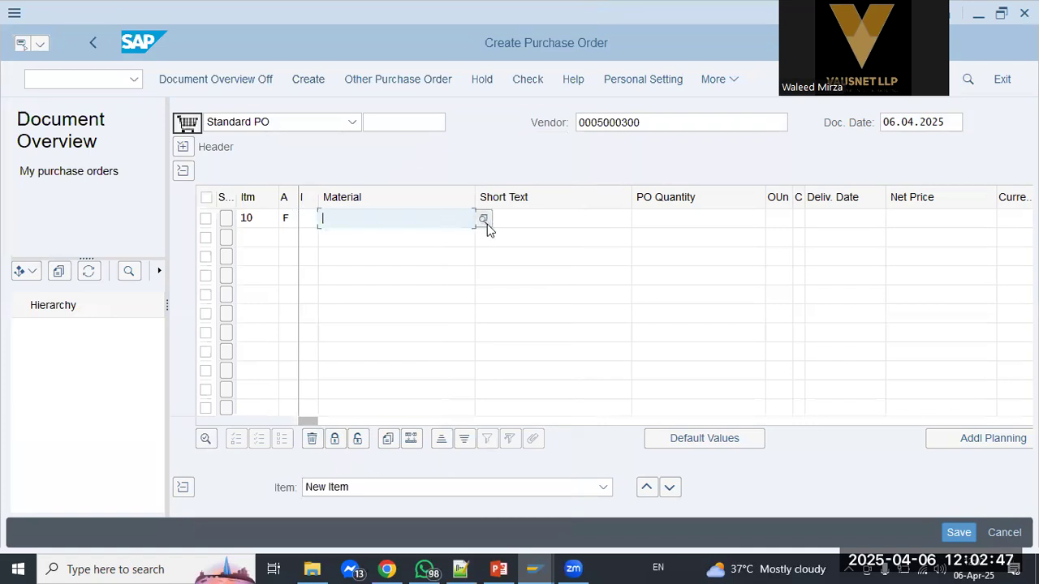
Open the material number search for item 10, leave it without choosing a material, and close the Maintain Users session.
click(487, 223)
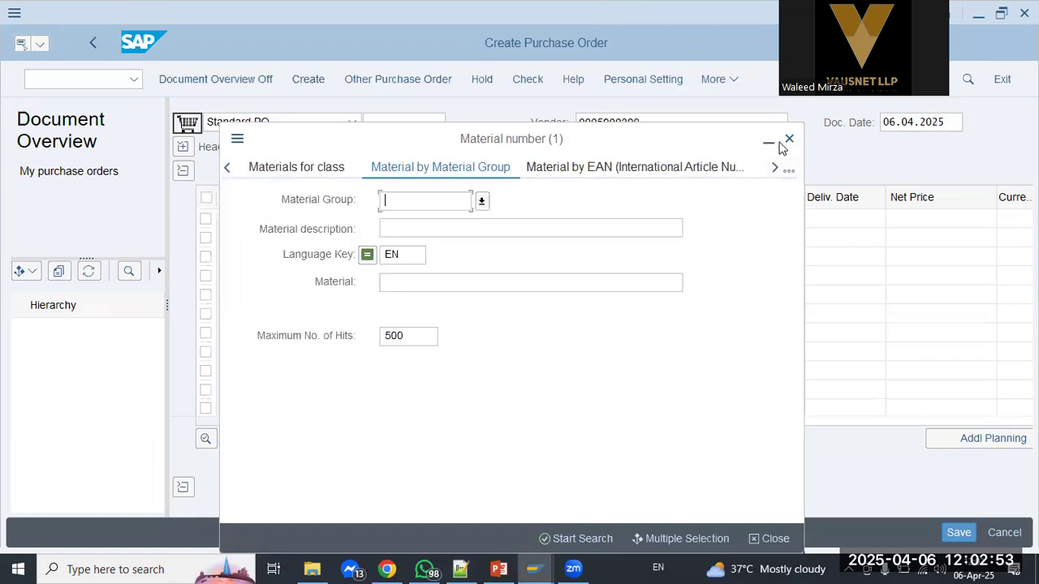
click(529, 568)
mouse_move(532, 568)
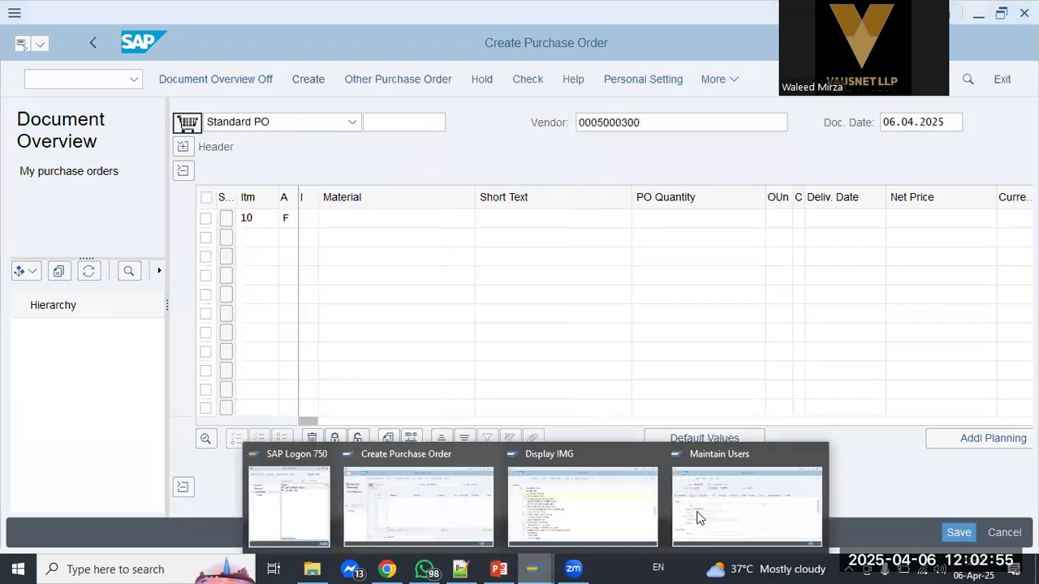
click(776, 498)
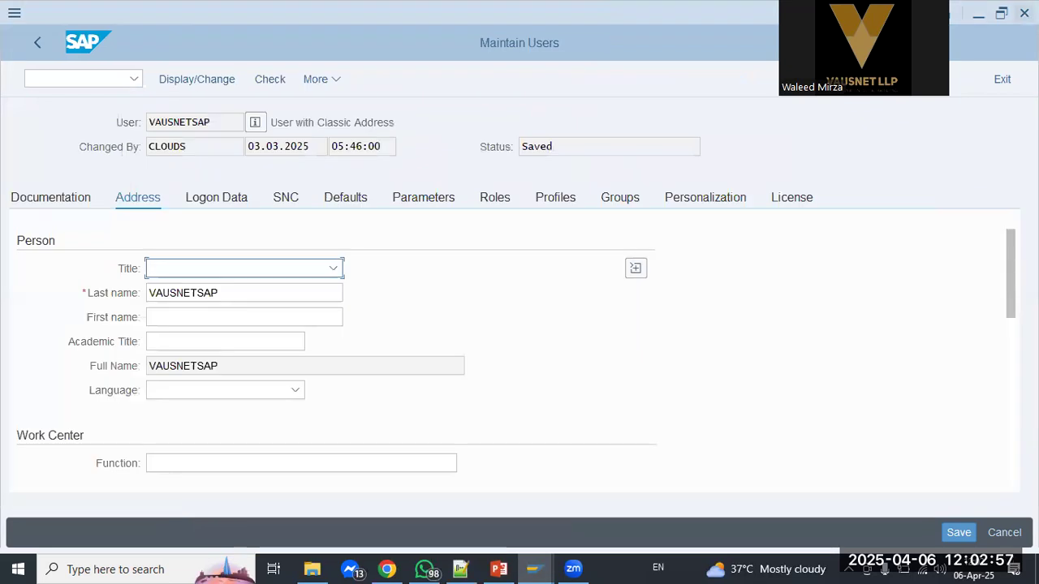
click(1024, 13)
In the Display IMG session, run the Materials List report for plant SDQT and look up the first material number.
click(529, 564)
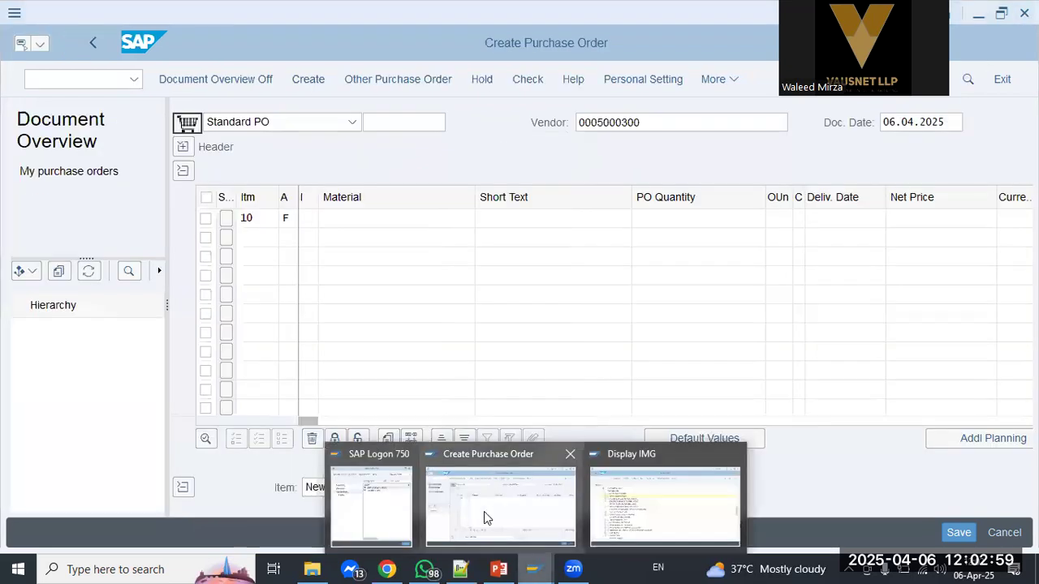
click(680, 511)
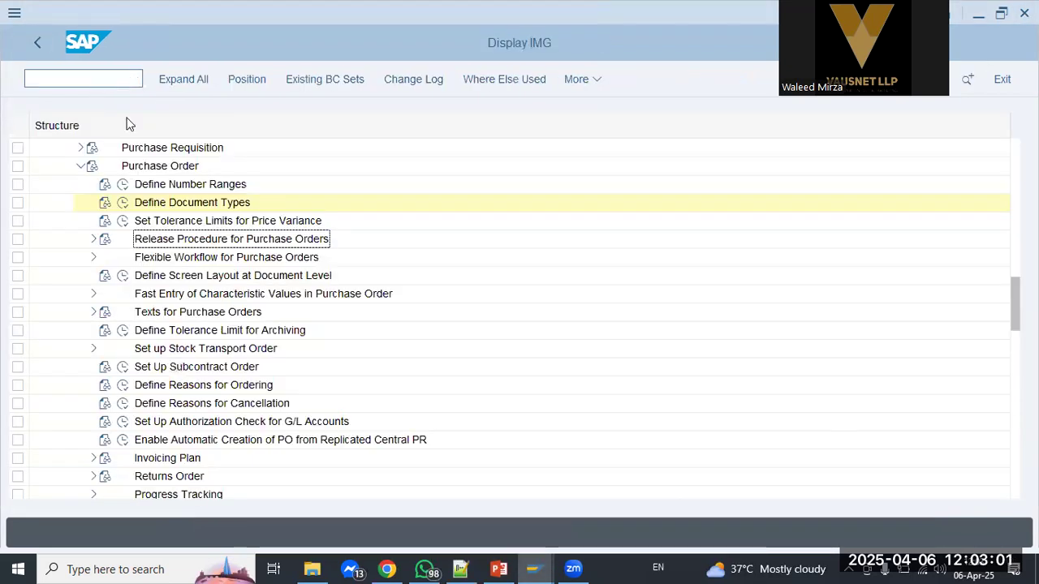
text(/n mm)
text(be)
key(Return)
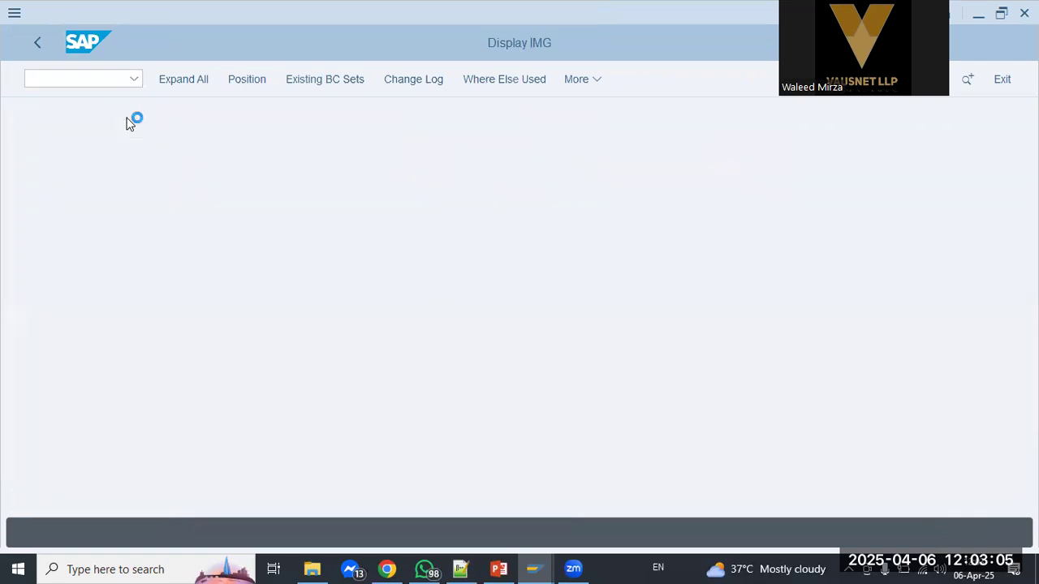
click(286, 197)
text(sdqt)
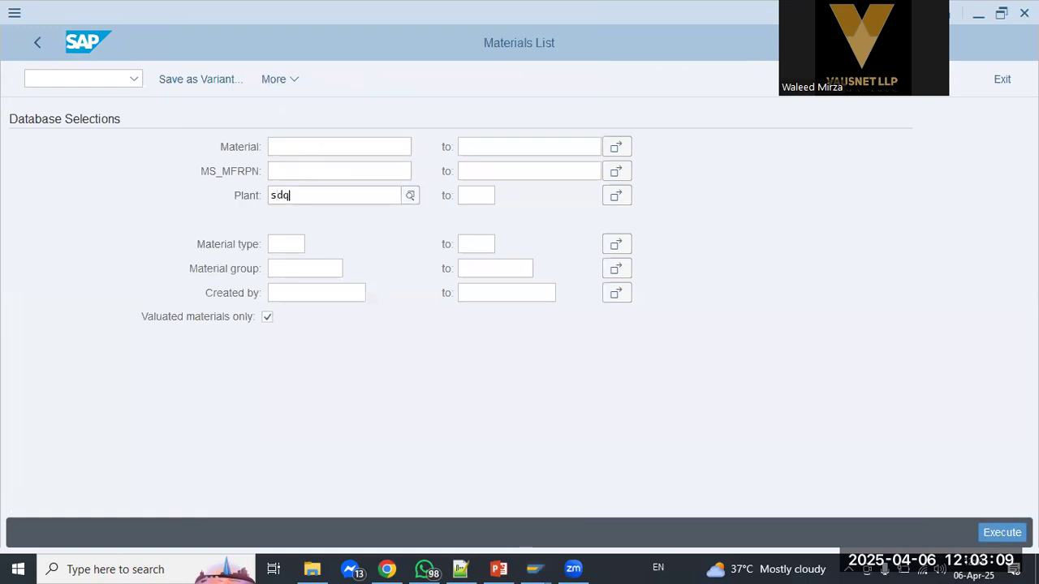
click(1002, 532)
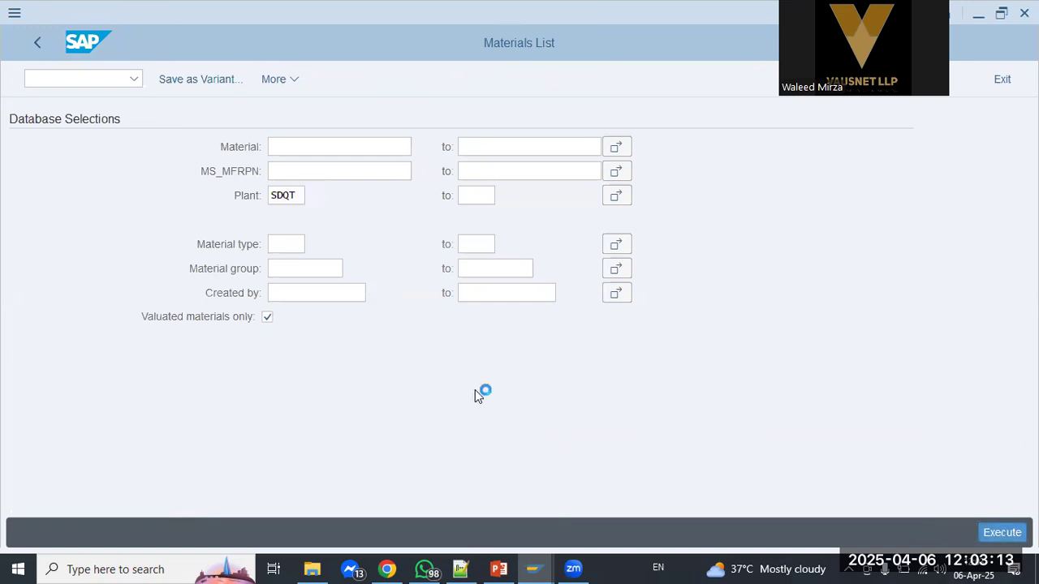
double_click(35, 147)
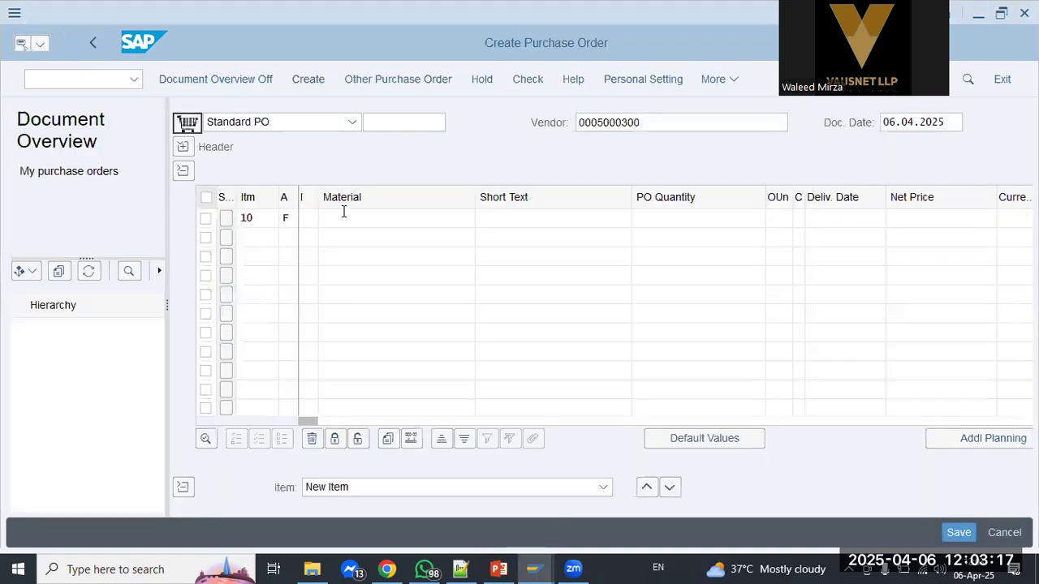
Back in the purchase order, enter material 200-200 for item 10 with quantity 200, unit EA and delivery date 10.04.2025.
click(343, 216)
text(200-200)
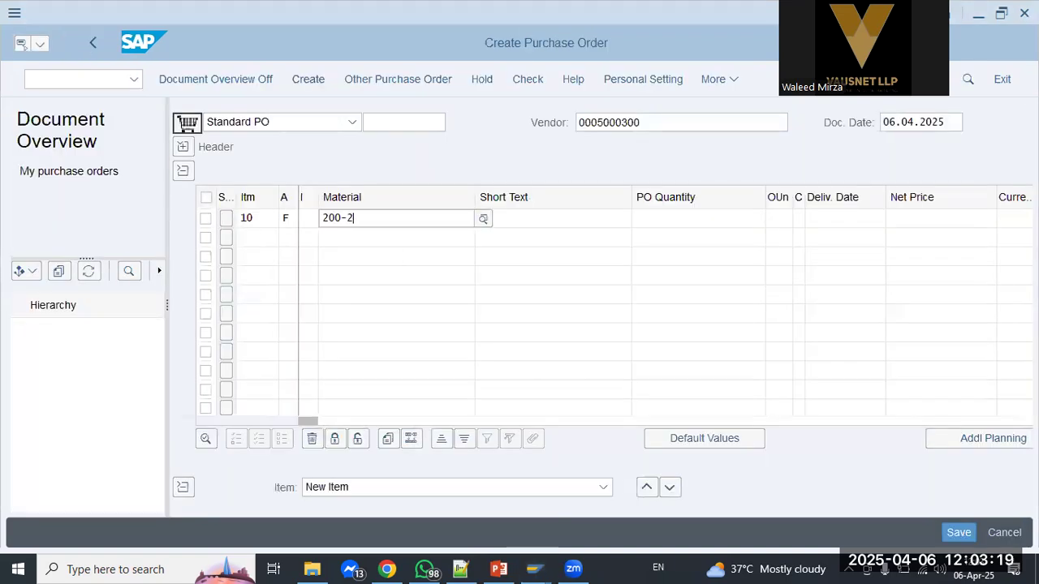
key(Tab)
text(200)
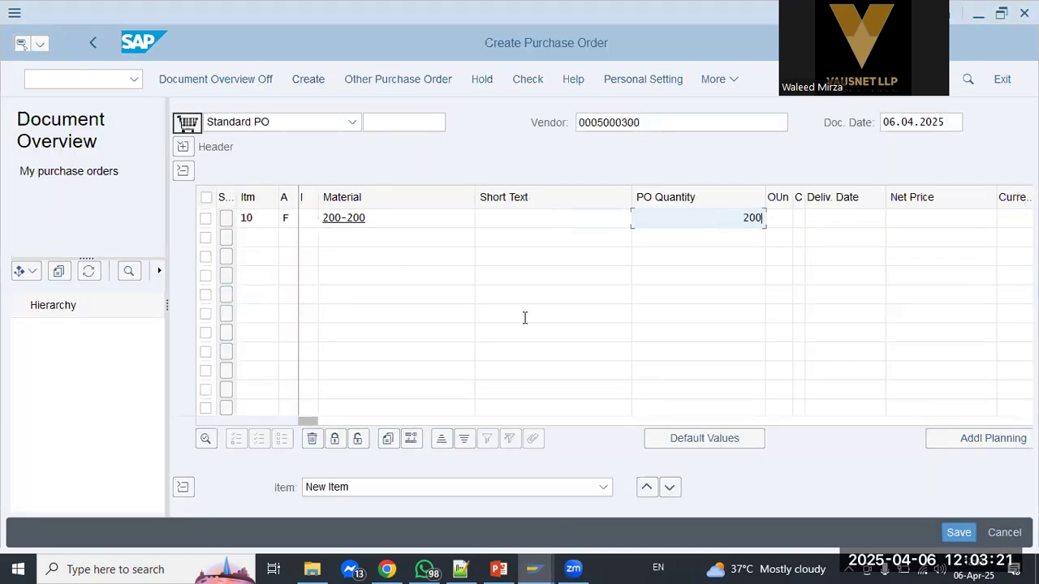
key(Tab)
text(ea)
key(Tab)
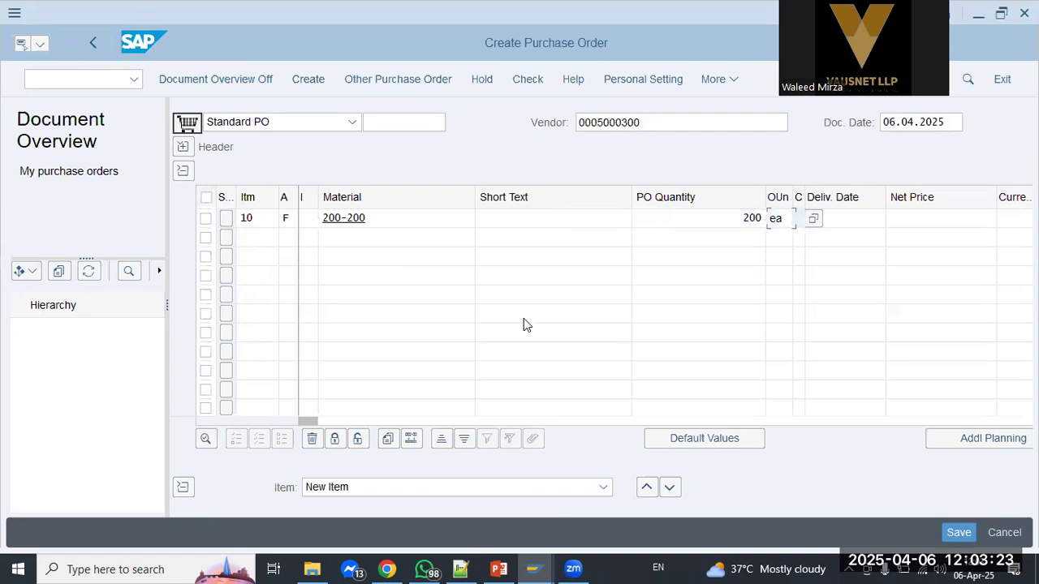
key(Tab)
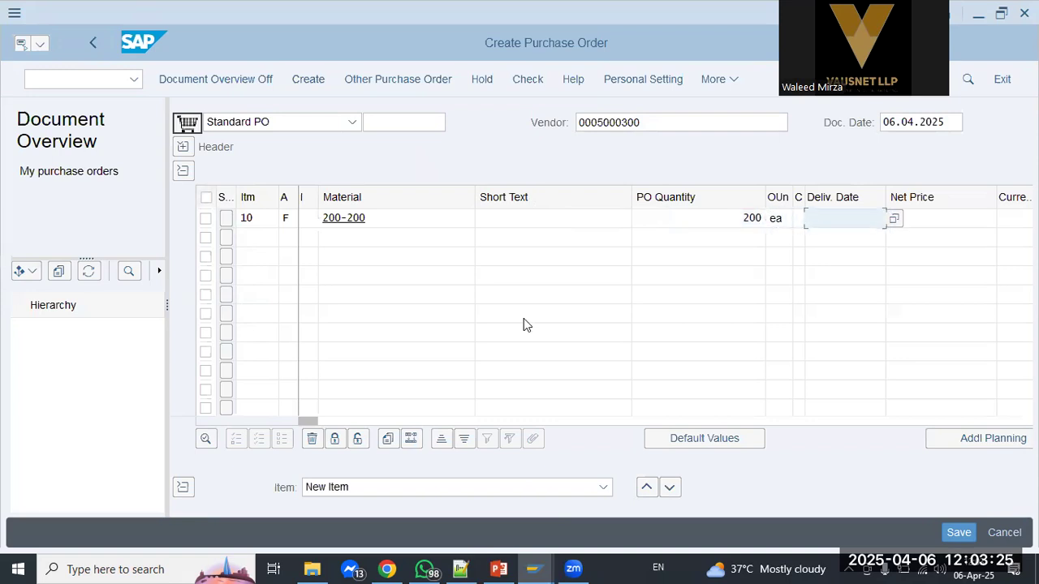
text(10.04.2025)
key(Tab)
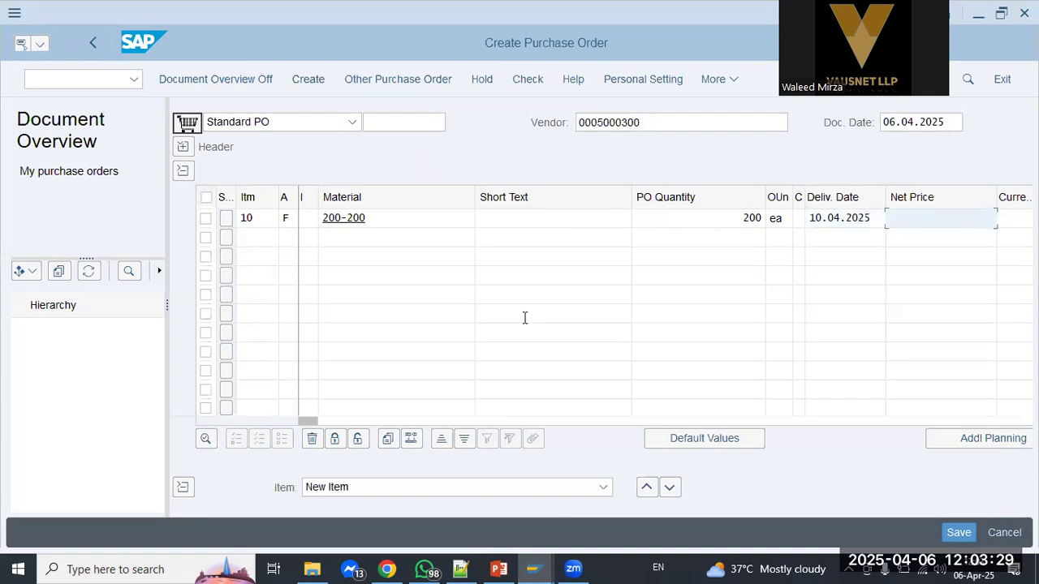
Set item 10's net price to 20000, currency to AED and plant to SDQT, and confirm the line.
text(20000)
key(Tab)
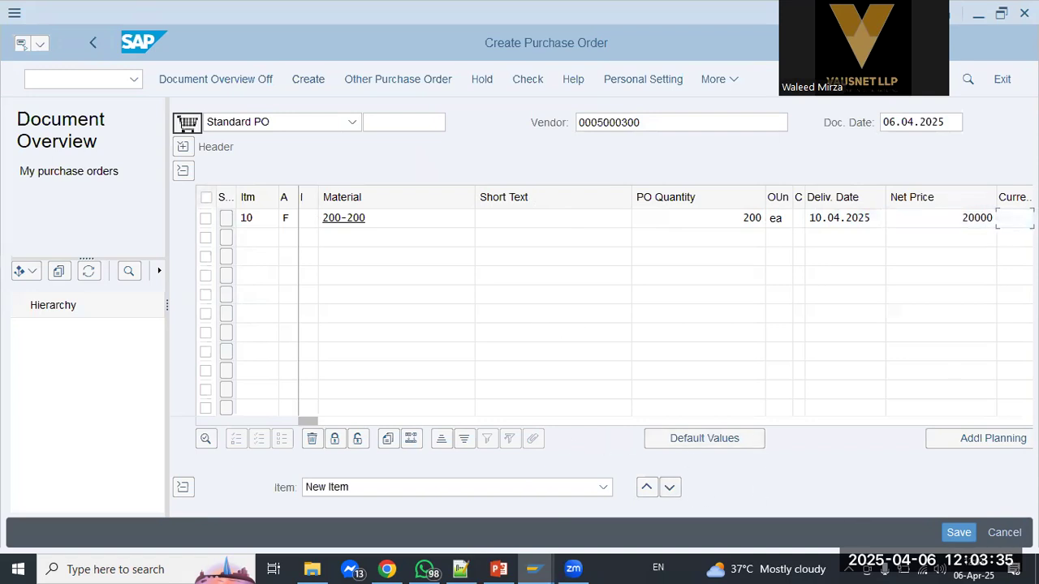
drag(312, 420, 393, 420)
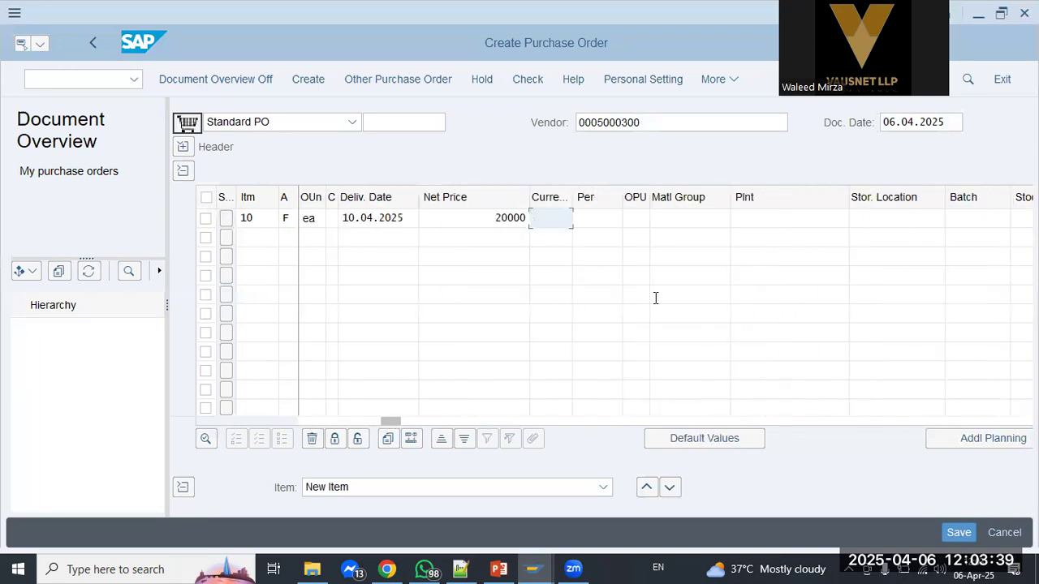
text(aed)
key(Tab)
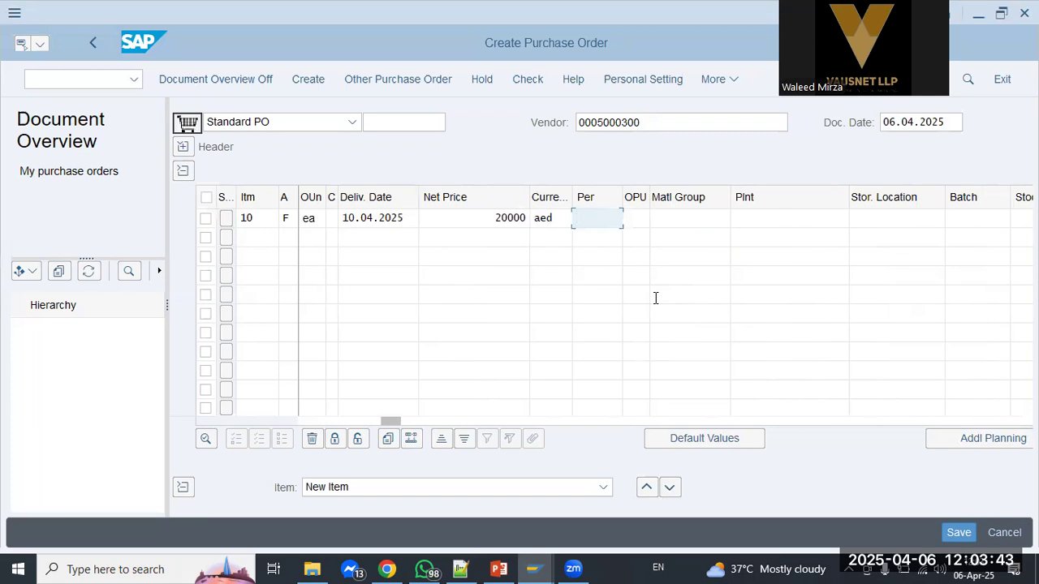
key(Tab)
key(Tab)
key(Tab)
text(sdq)
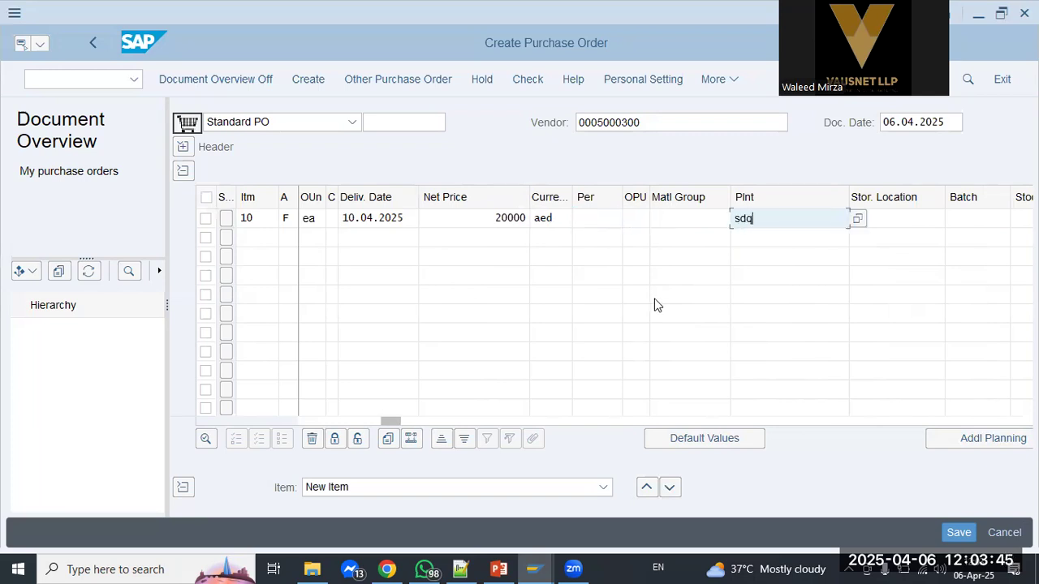
text(t)
key(Return)
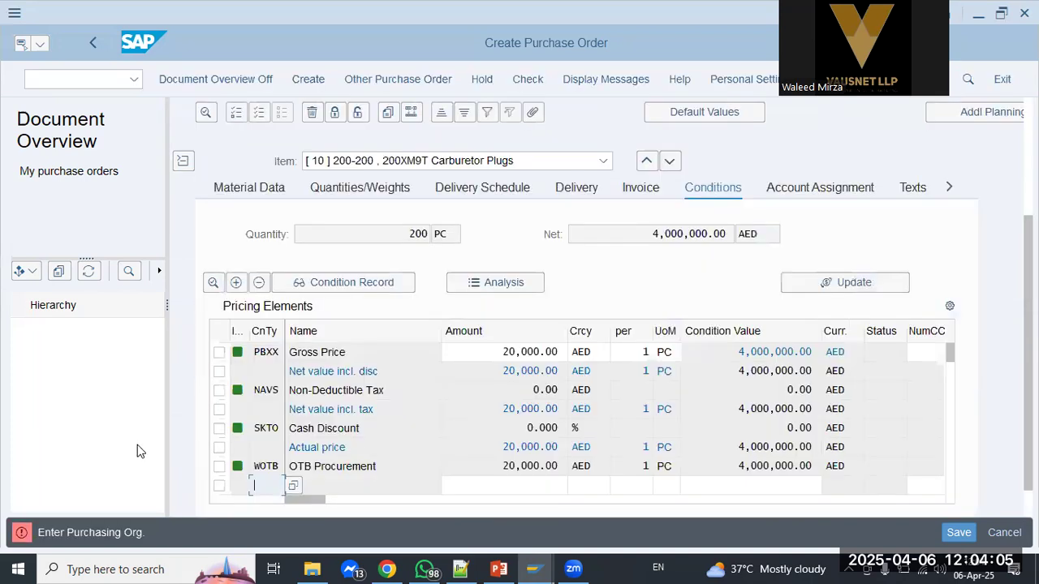
Set the price unit of item 10's Gross Price condition to per 200 PC and confirm the entry.
click(506, 350)
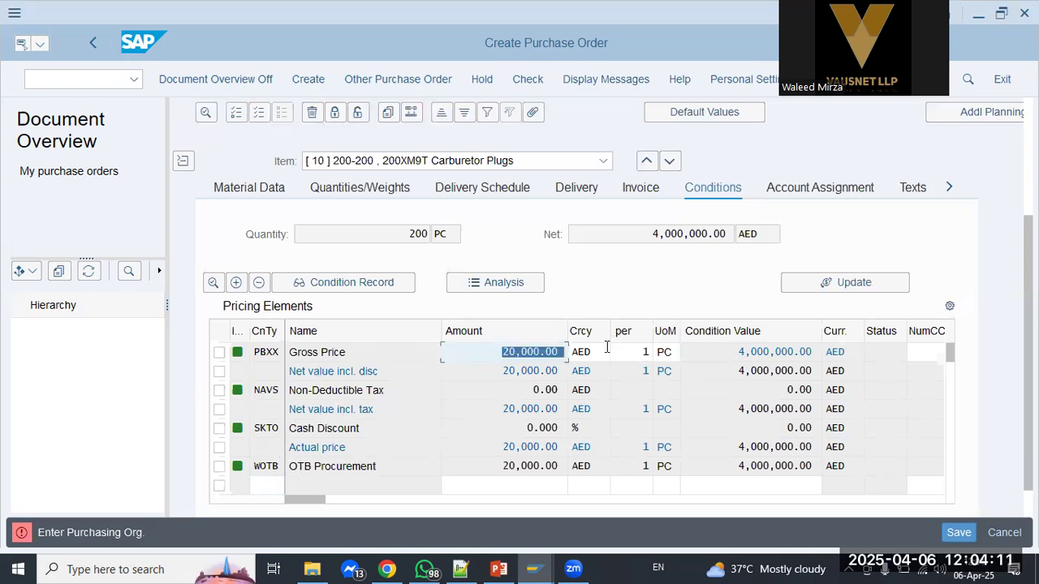
click(646, 353)
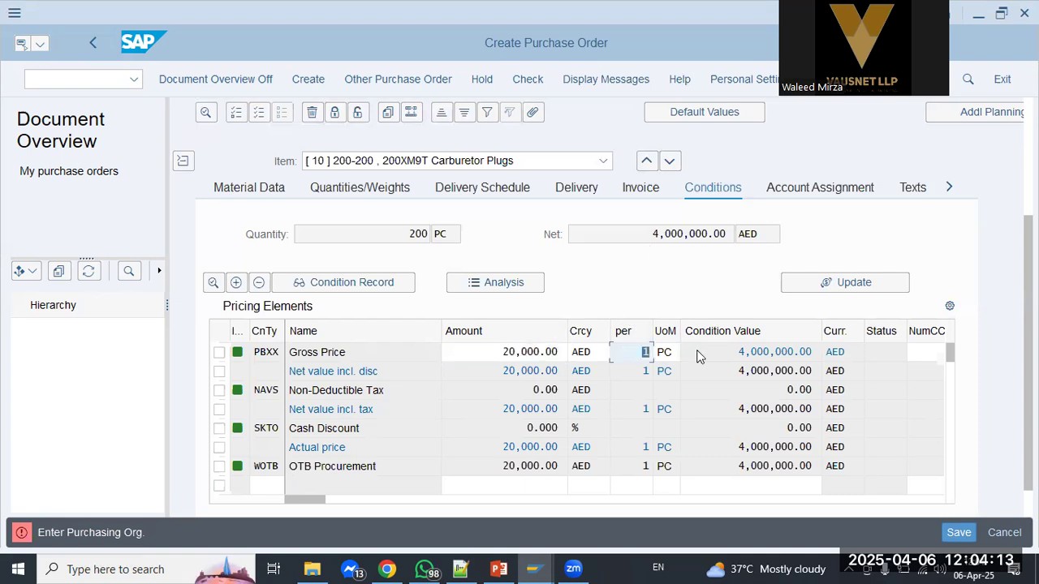
click(495, 353)
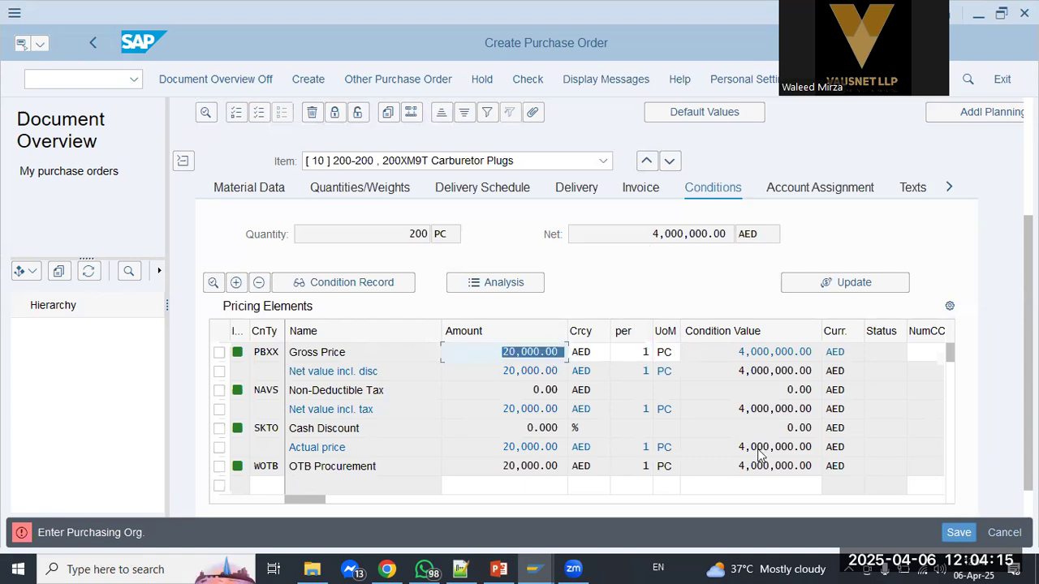
key(Tab)
key(Tab)
text(200)
key(Return)
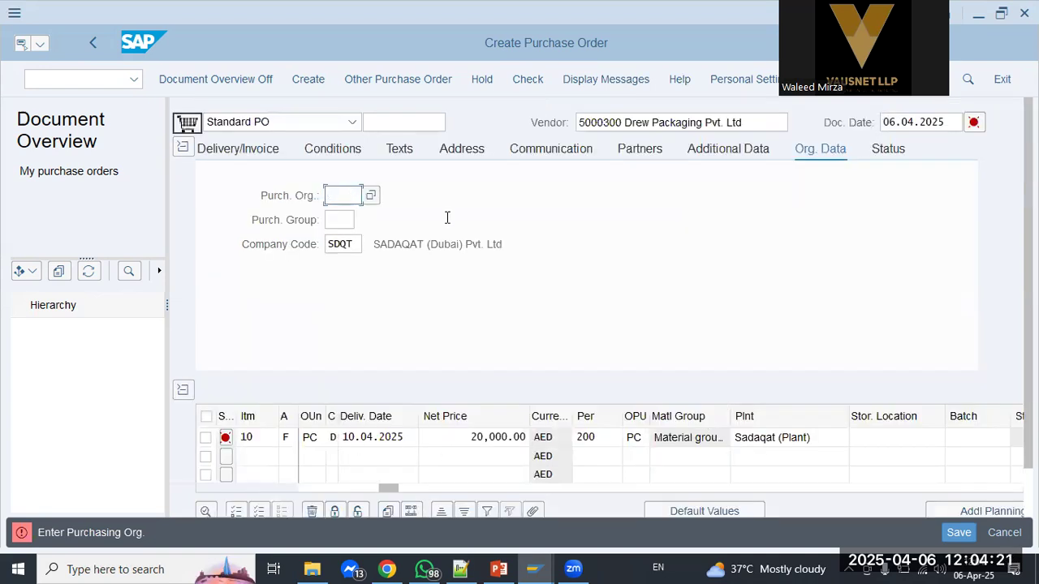
Find sdqt among the purchasing organizations and assign SDQT (Sadaqat - Pur.Org) to the purchase order.
click(370, 198)
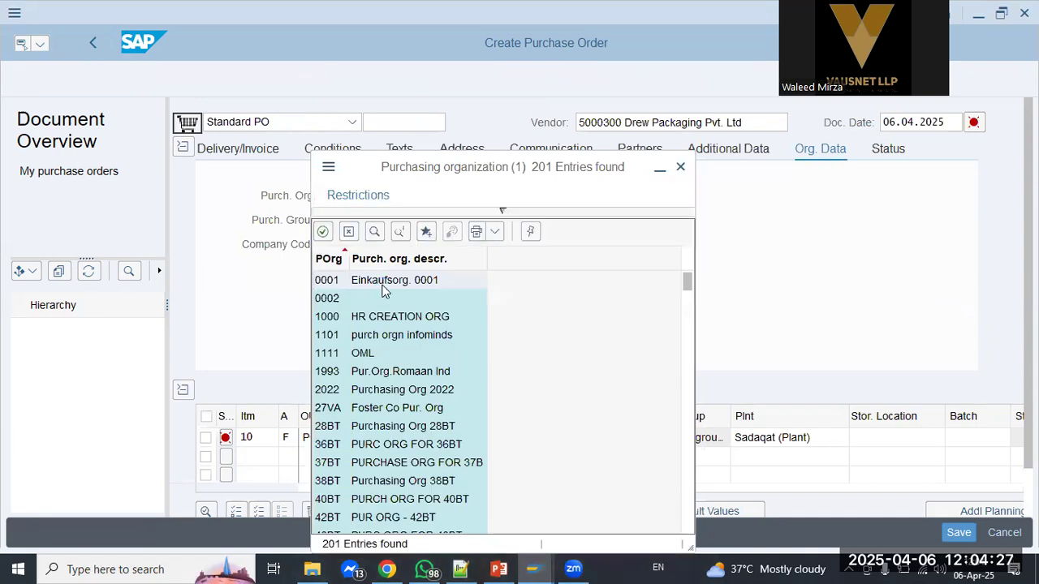
click(374, 232)
text(s)
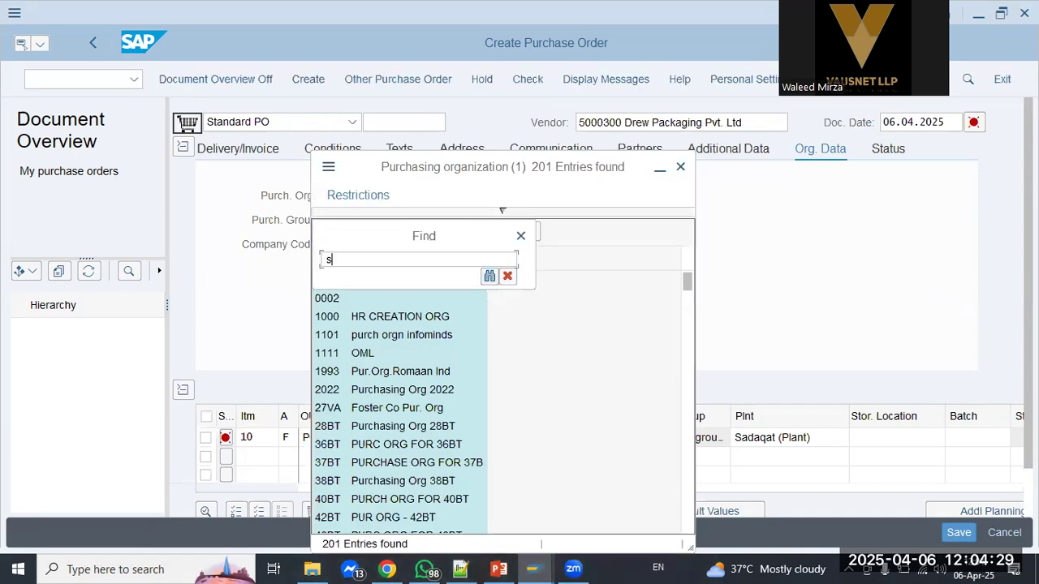
text(dqt)
key(Return)
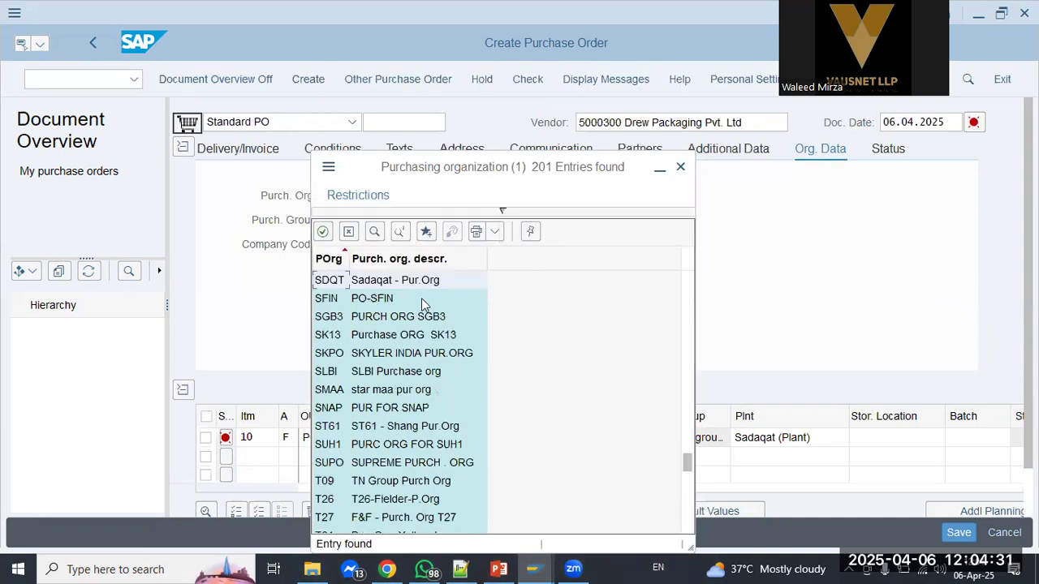
double_click(418, 280)
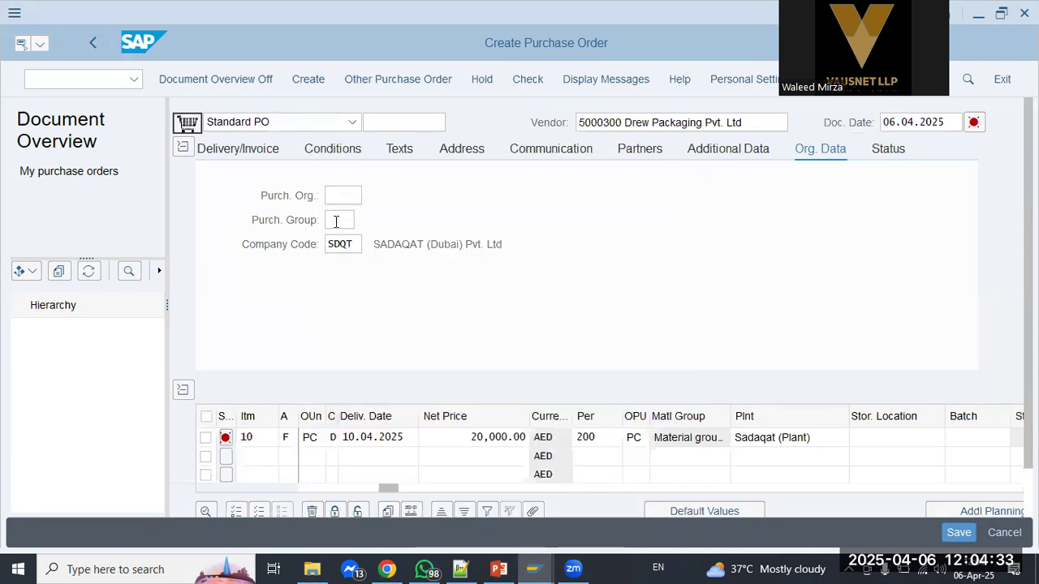
Search the purchasing groups for sdqt, choose group 000 (Purch Group 1), and confirm the organizational data.
click(336, 219)
click(364, 220)
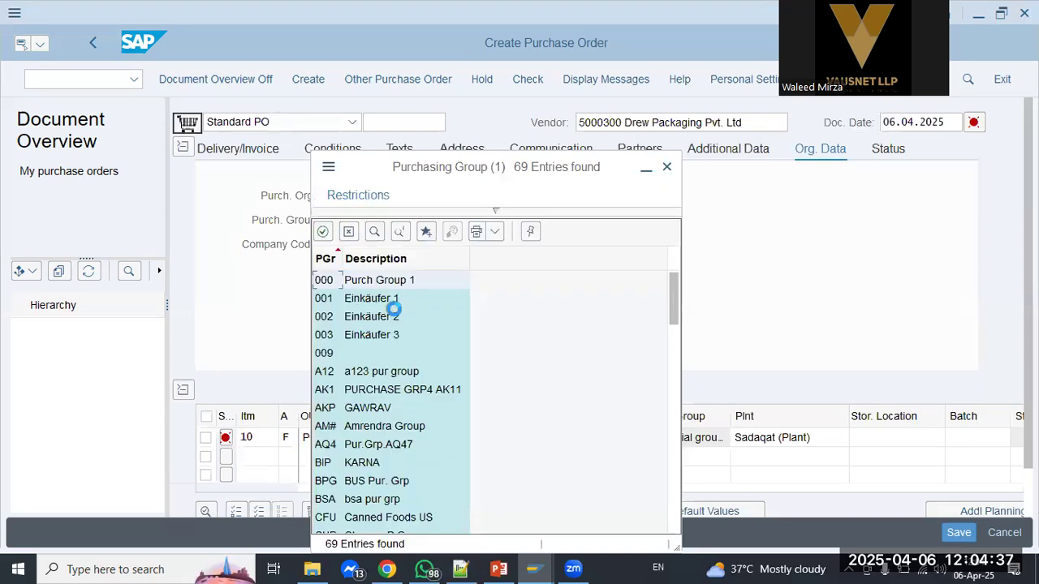
click(376, 233)
text(sdq)
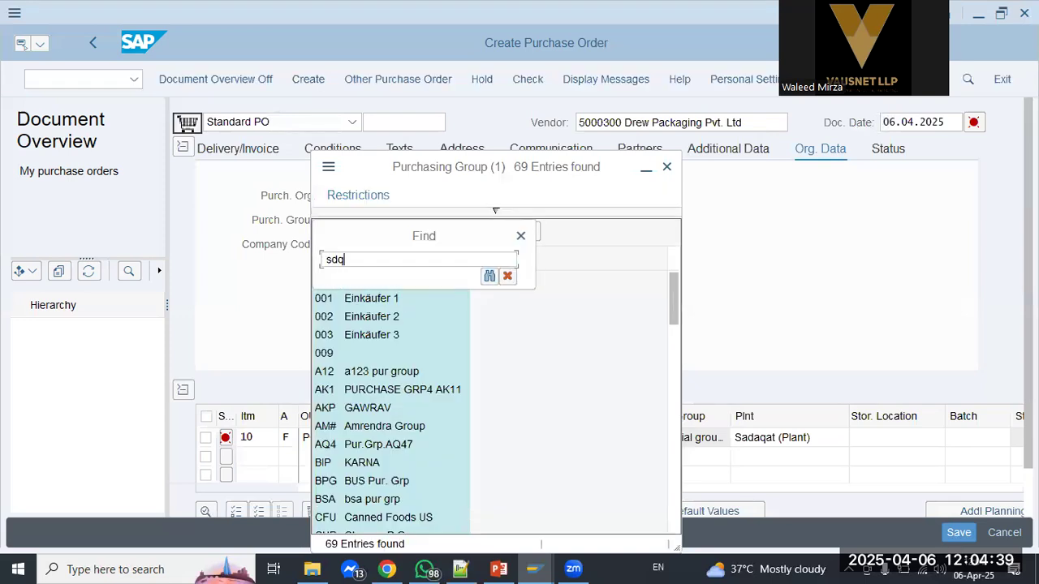
key(Return)
double_click(391, 284)
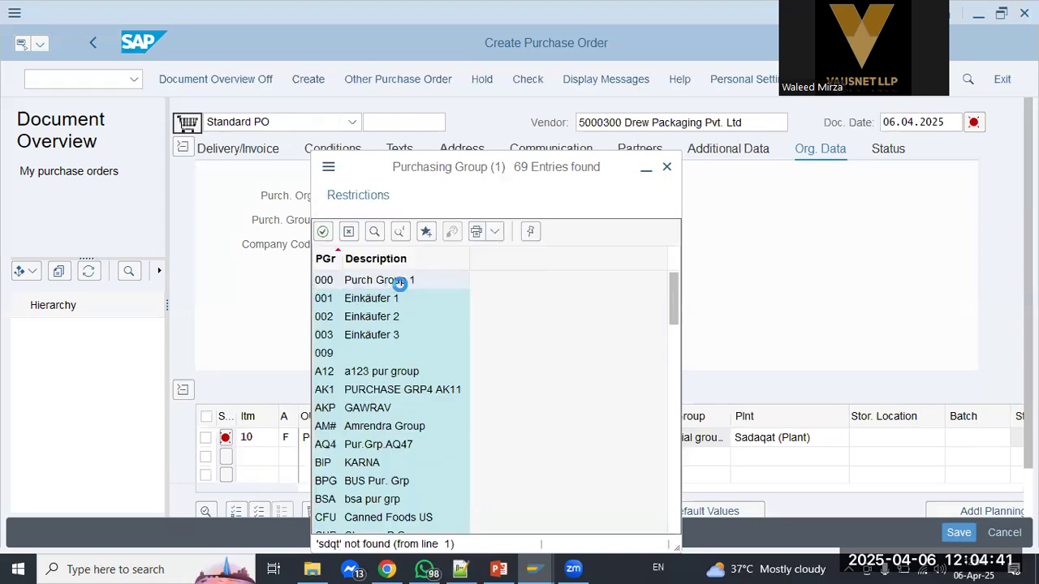
key(Return)
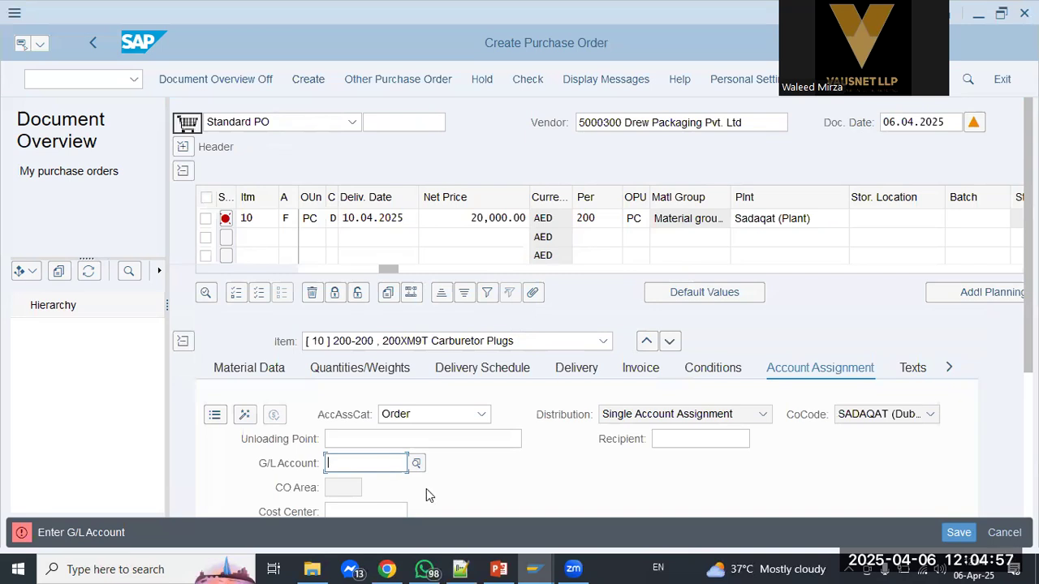
Switch to the Materials List session and start transaction FS00 there.
click(58, 85)
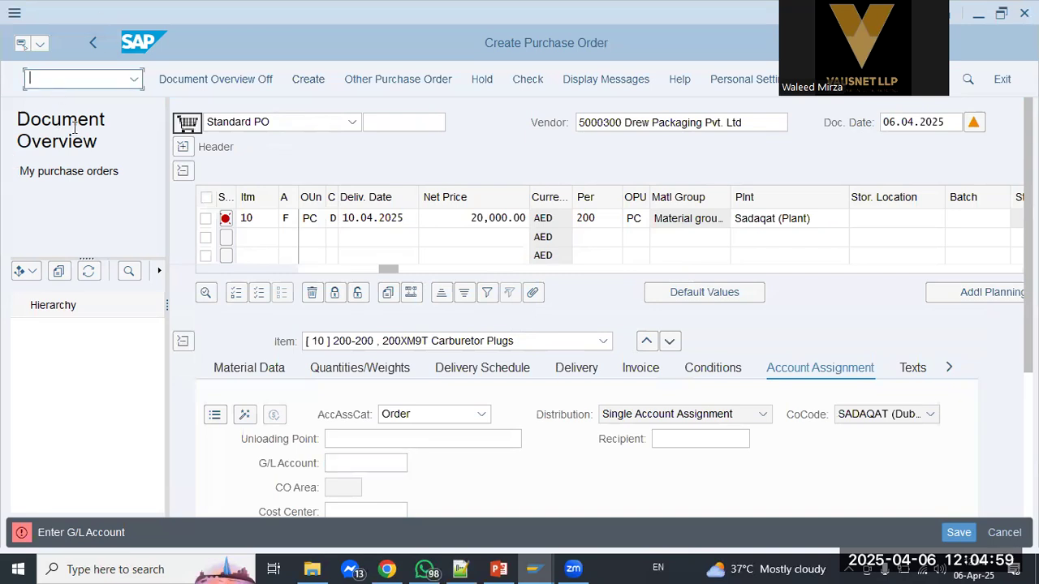
click(532, 569)
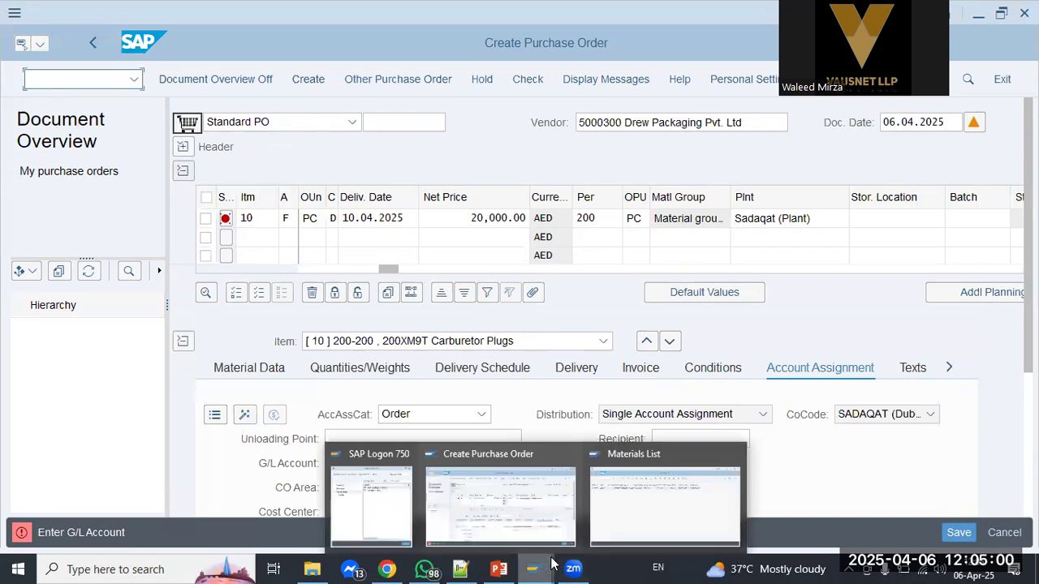
click(623, 531)
click(114, 86)
text(/n fs00)
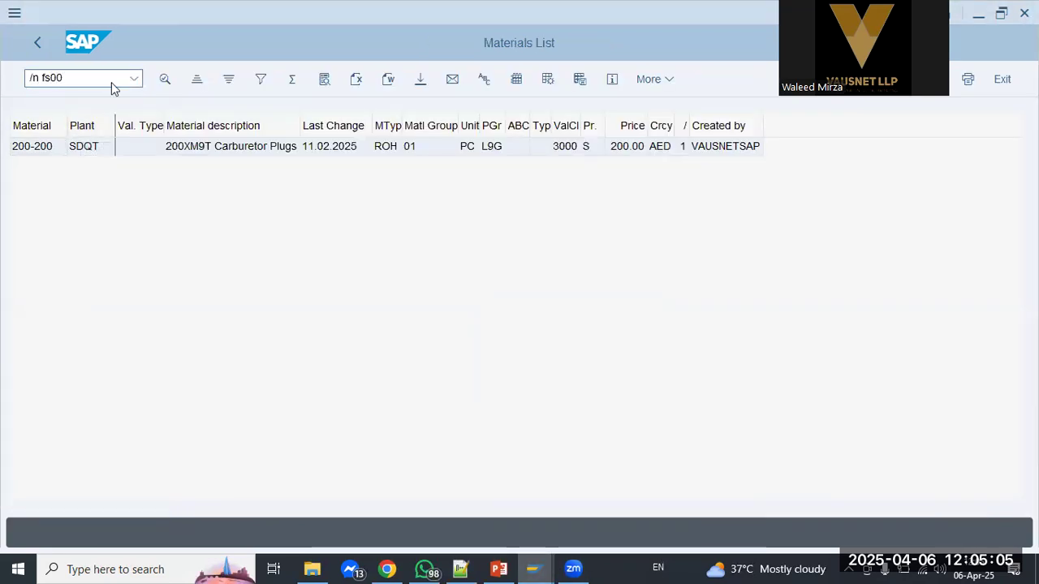
key(Return)
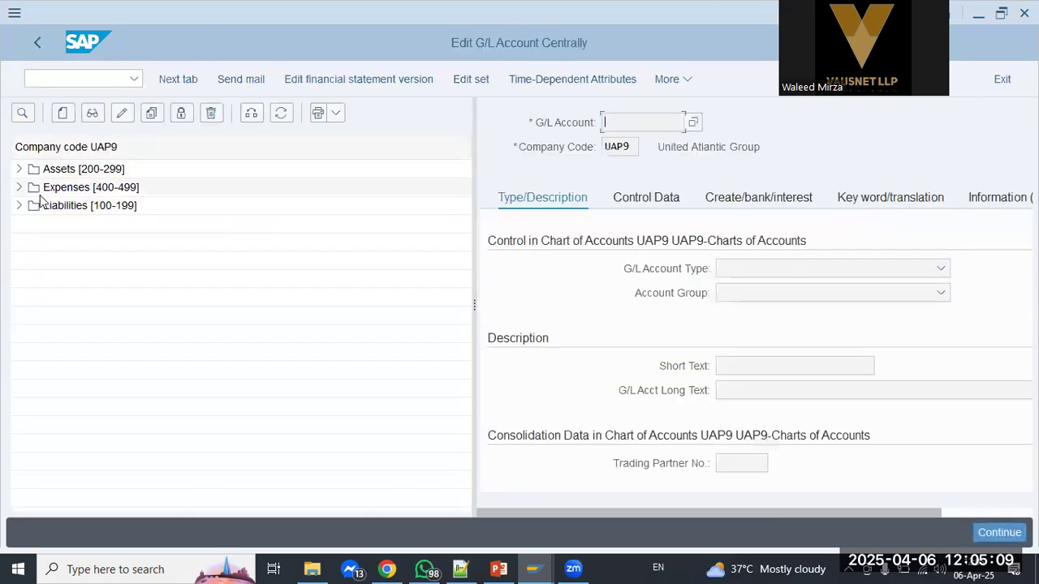
Change the G/L company code to SDQT and display the Raw Material ROH account under Material Accts.
click(252, 114)
text(sdqt)
key(Return)
click(18, 188)
click(125, 206)
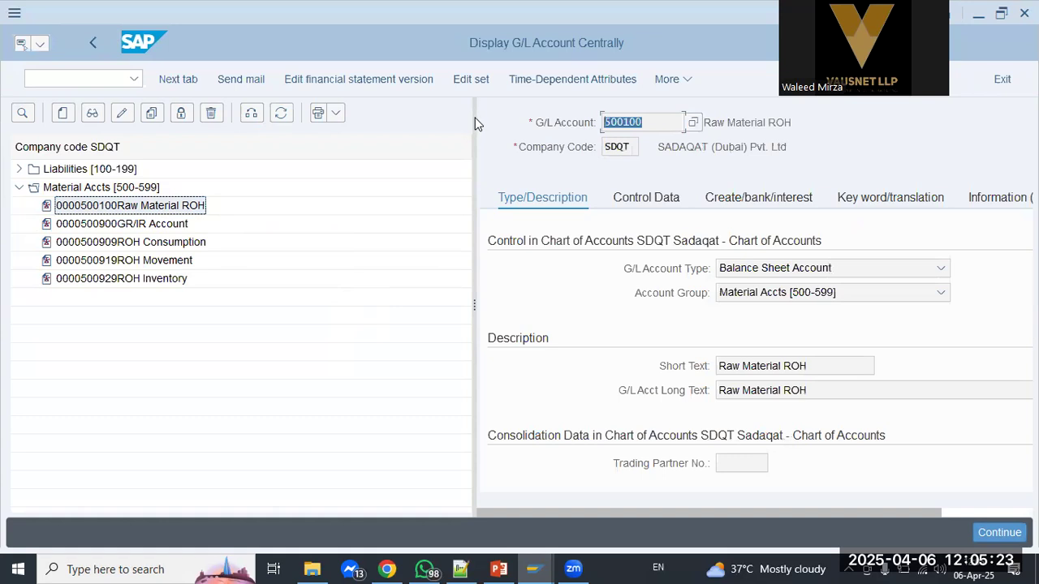
Back in the purchase order, try to assign the Raw Material ROH account as item 10's G/L account.
key(alt+Tab)
click(382, 463)
text(500100)
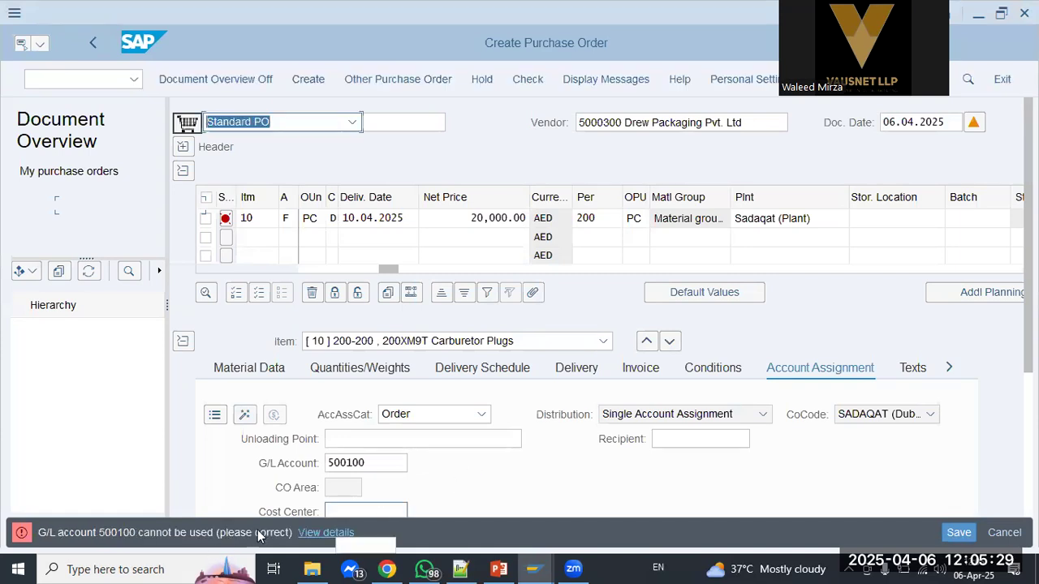
Return to the G/L account session and examine the Raw Material ROH account's control data, document creation and type/description settings.
key(alt+Tab)
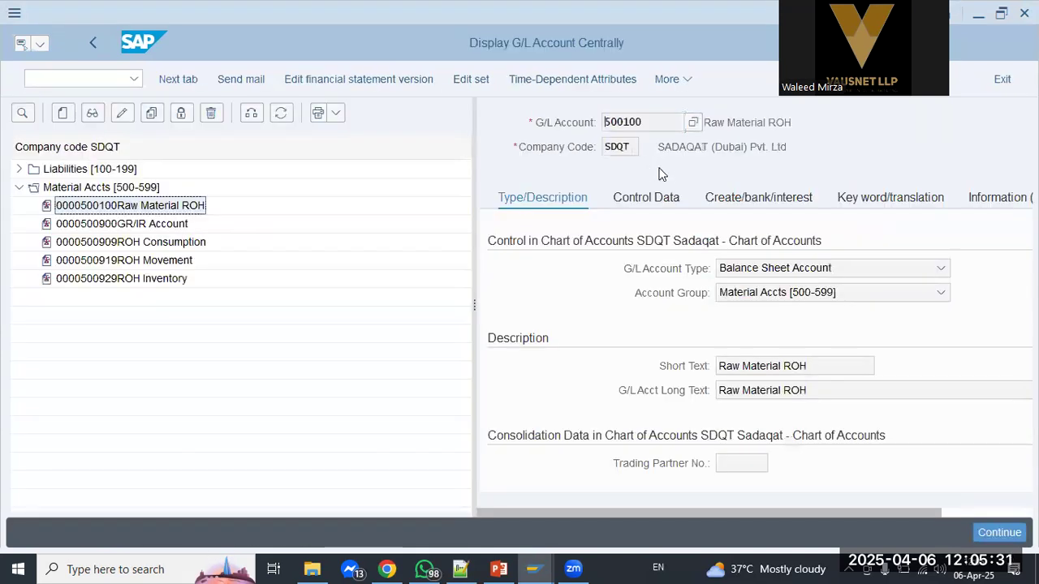
click(674, 203)
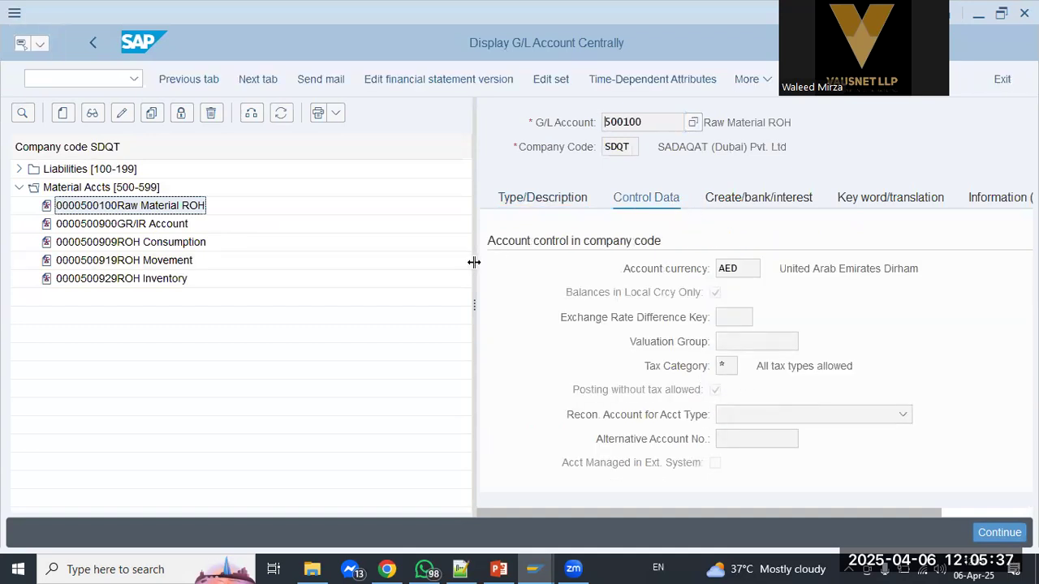
drag(474, 262, 270, 256)
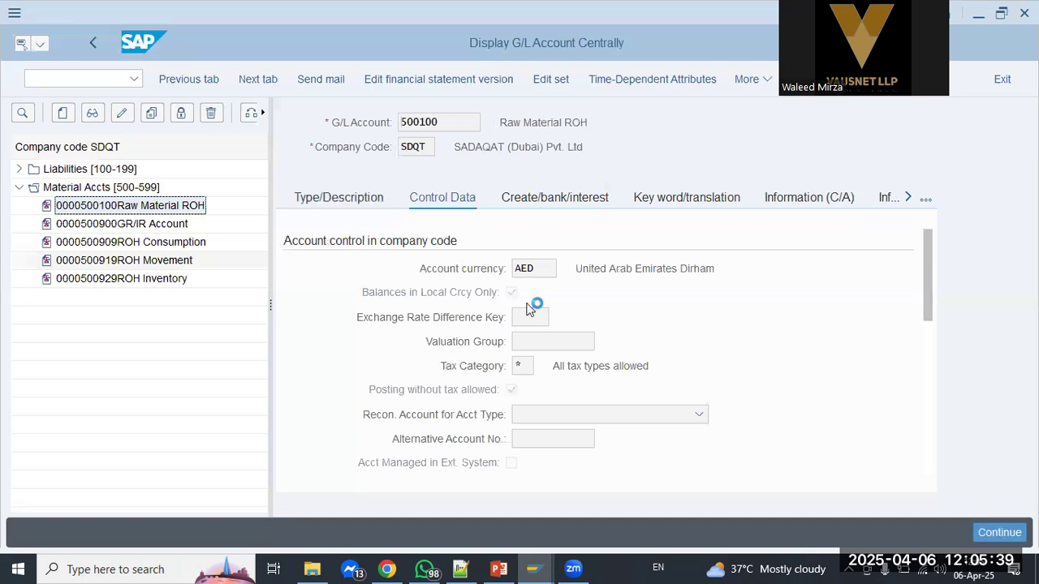
scroll(529, 316, down, 5)
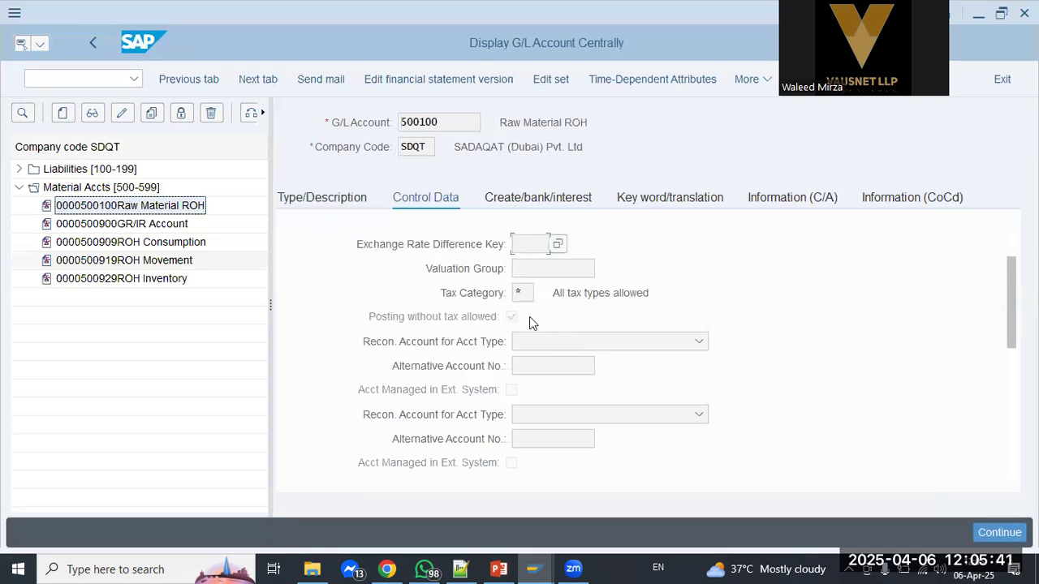
scroll(531, 323, down, 2)
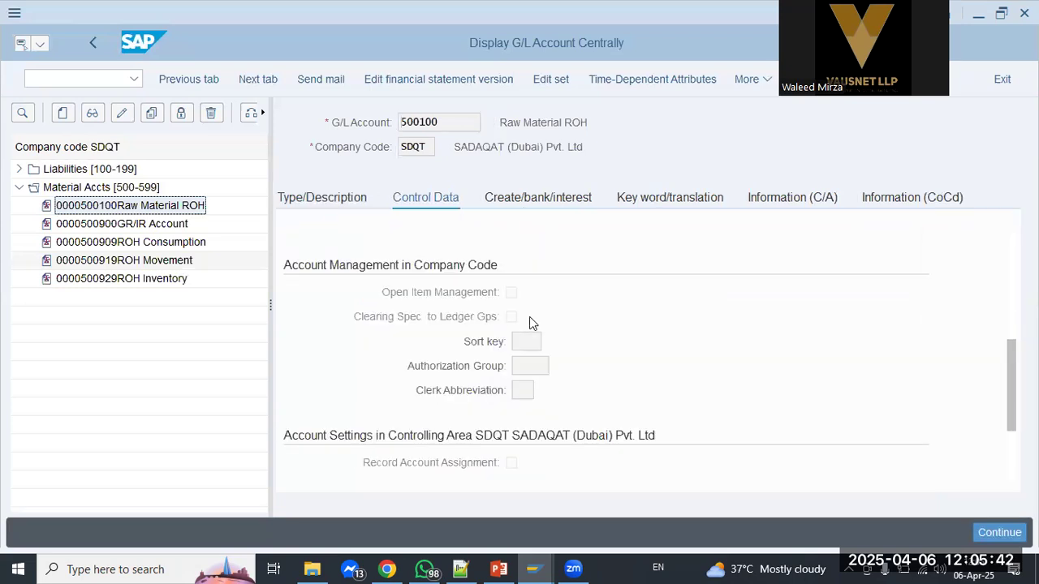
click(529, 201)
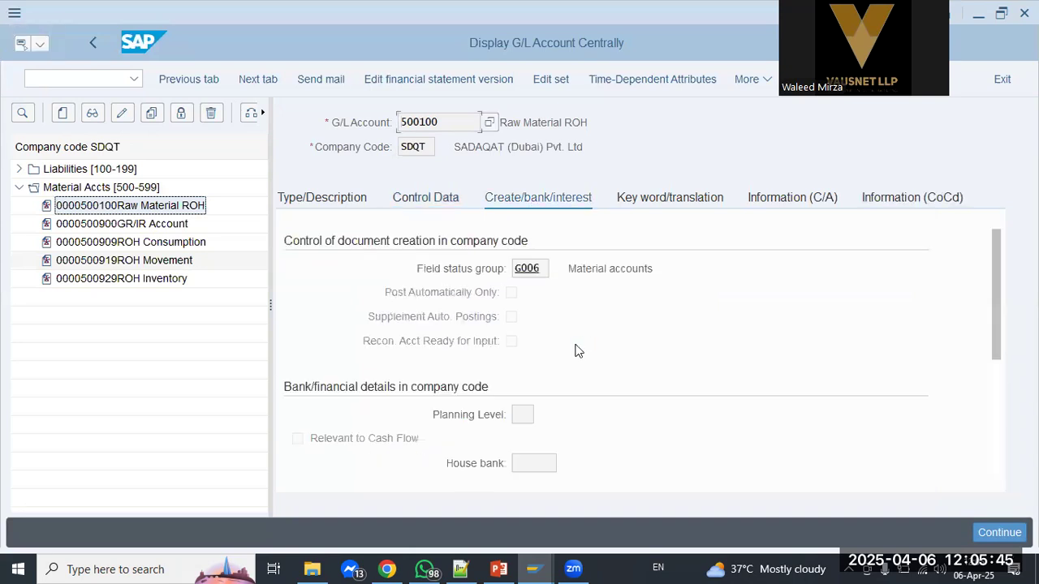
click(615, 270)
click(516, 297)
scroll(532, 386, down, 3)
scroll(532, 384, up, 1)
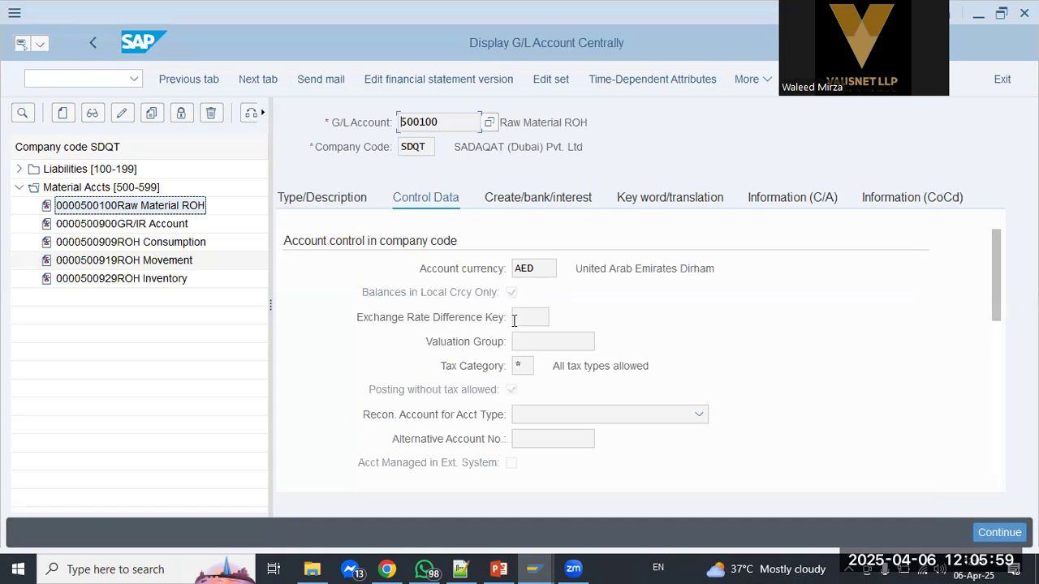
scroll(532, 341, down, 5)
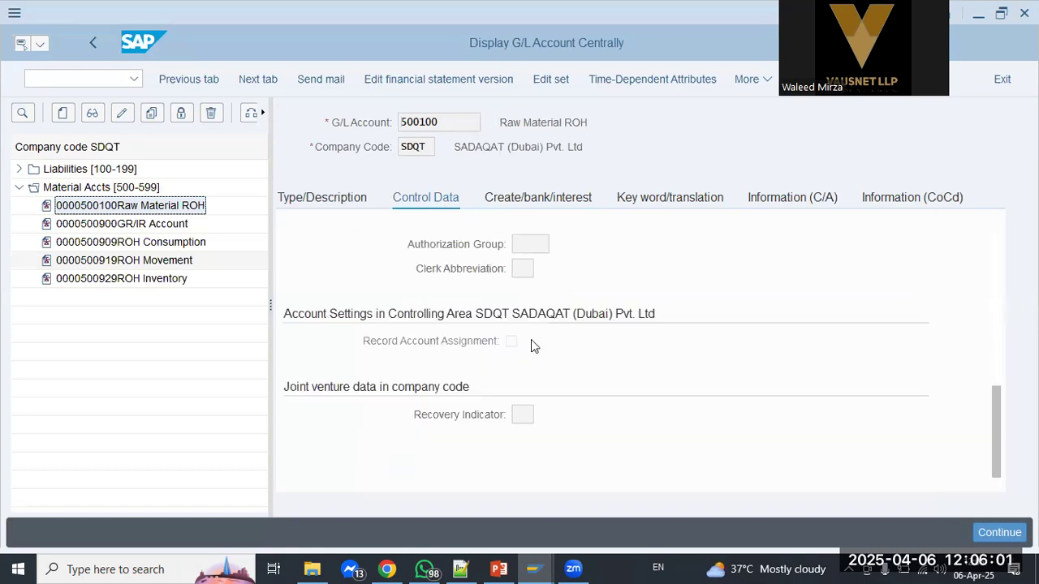
scroll(530, 344, up, 1)
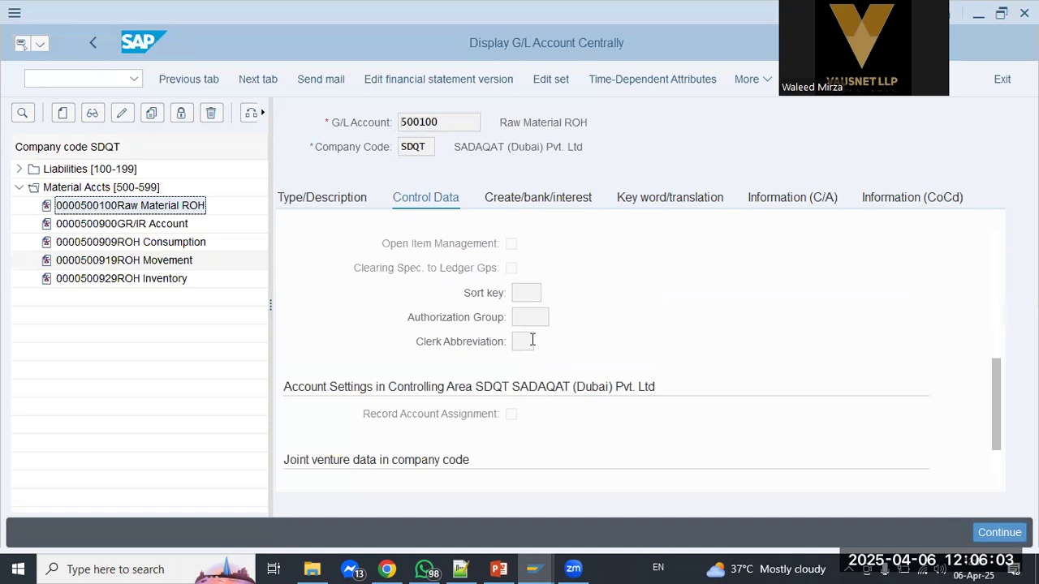
scroll(531, 339, up, 6)
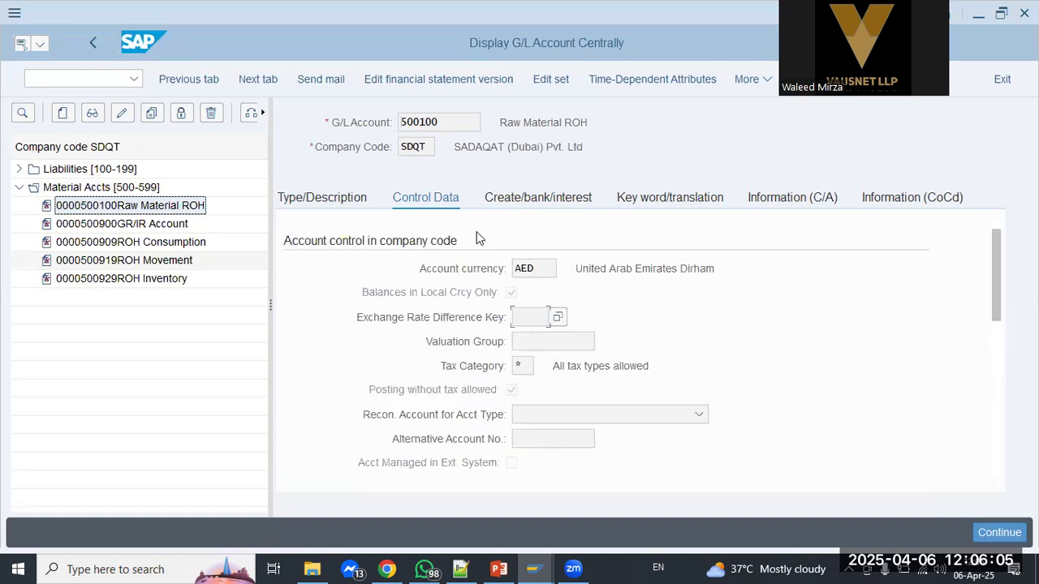
click(363, 206)
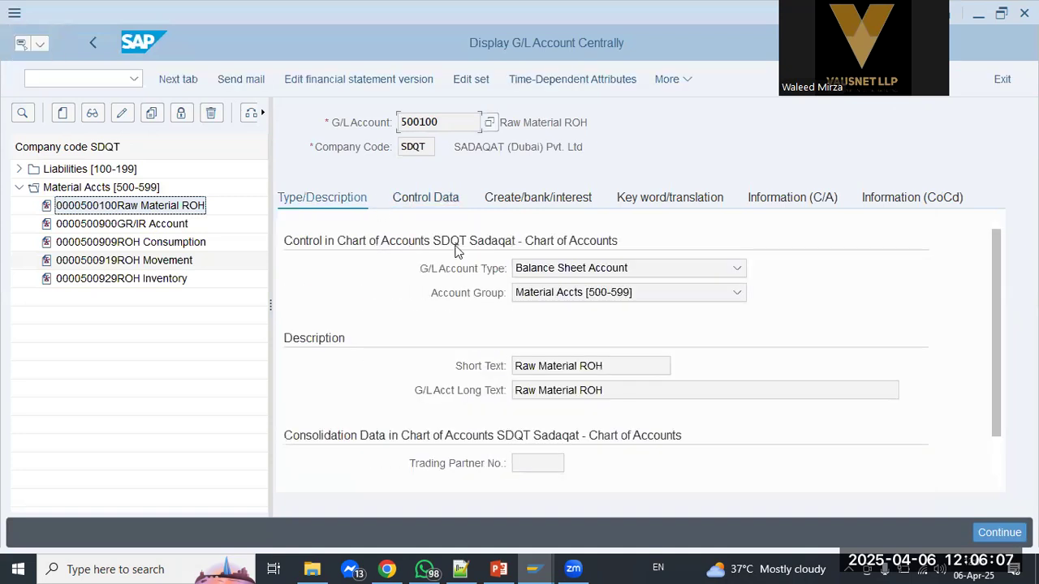
click(601, 390)
scroll(640, 388, down, 1)
scroll(640, 388, up, 1)
Start transaction OBYC and open the posting rules of Inventory posting (BSD) for chart of accounts SDQT.
click(84, 74)
text(/n obyc)
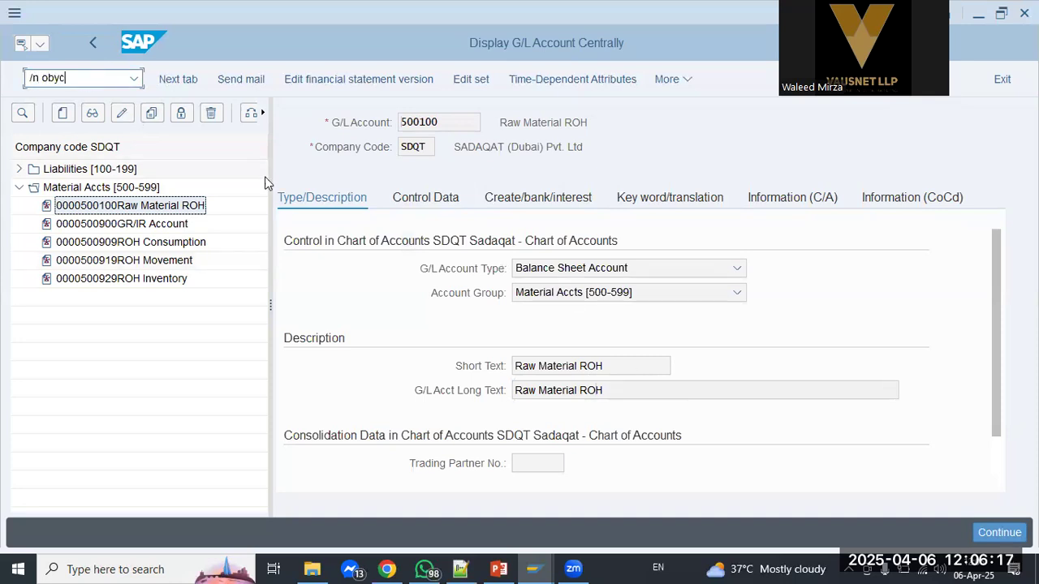
key(Return)
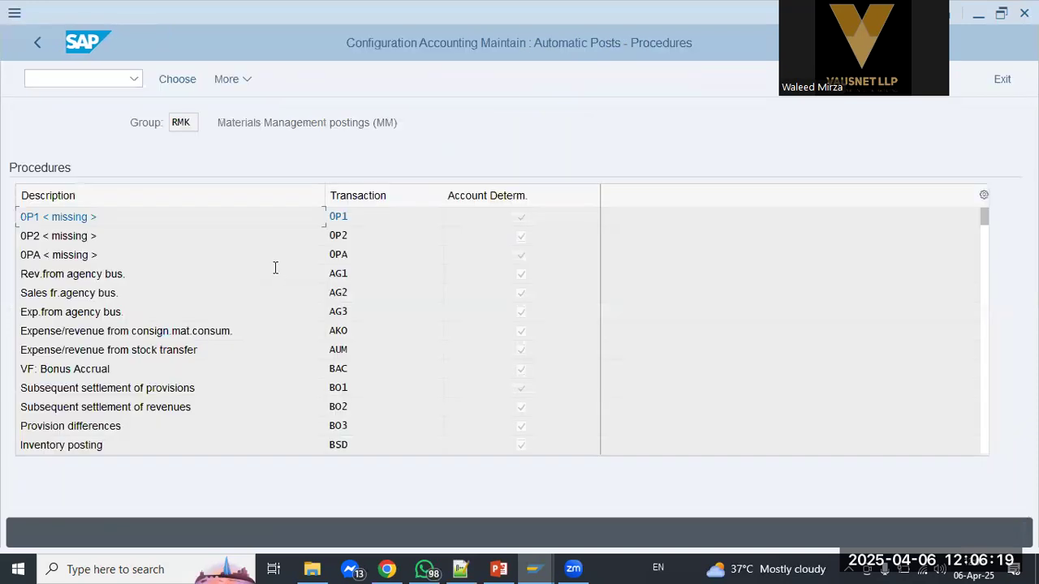
click(232, 312)
click(373, 388)
double_click(362, 443)
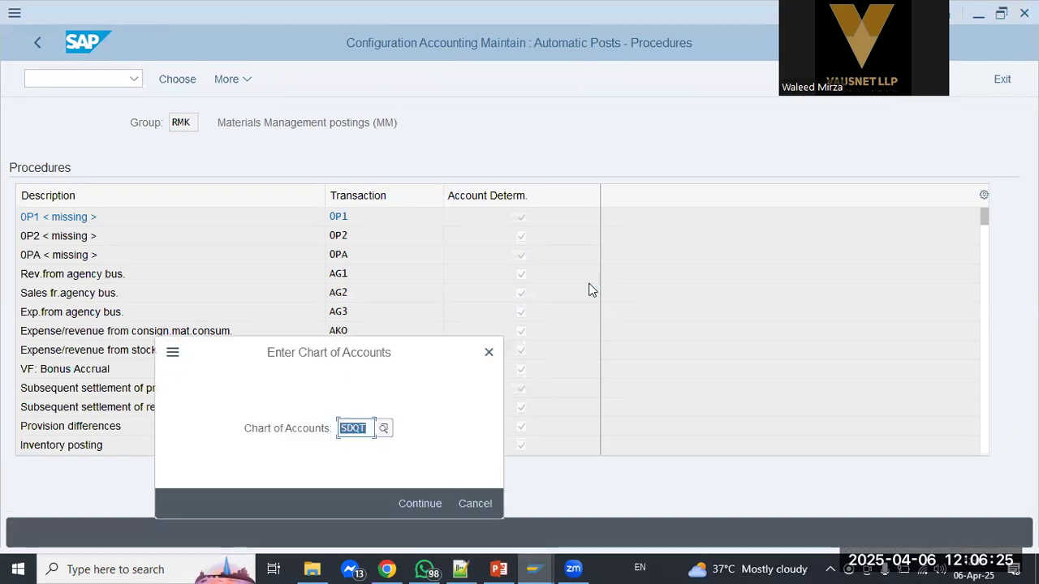
click(438, 501)
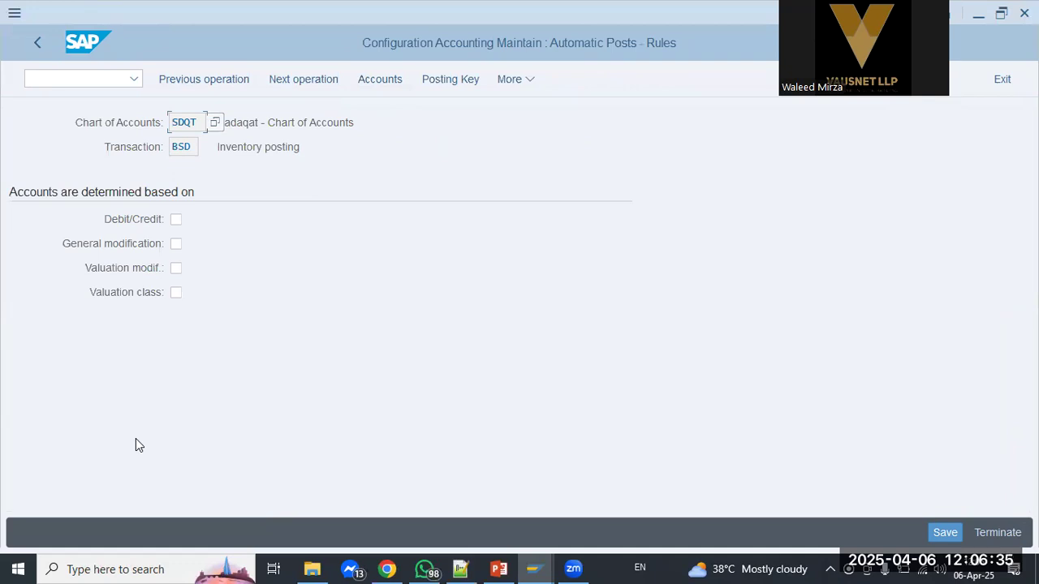
Base the BSD account determination on Debit/Credit.
click(176, 219)
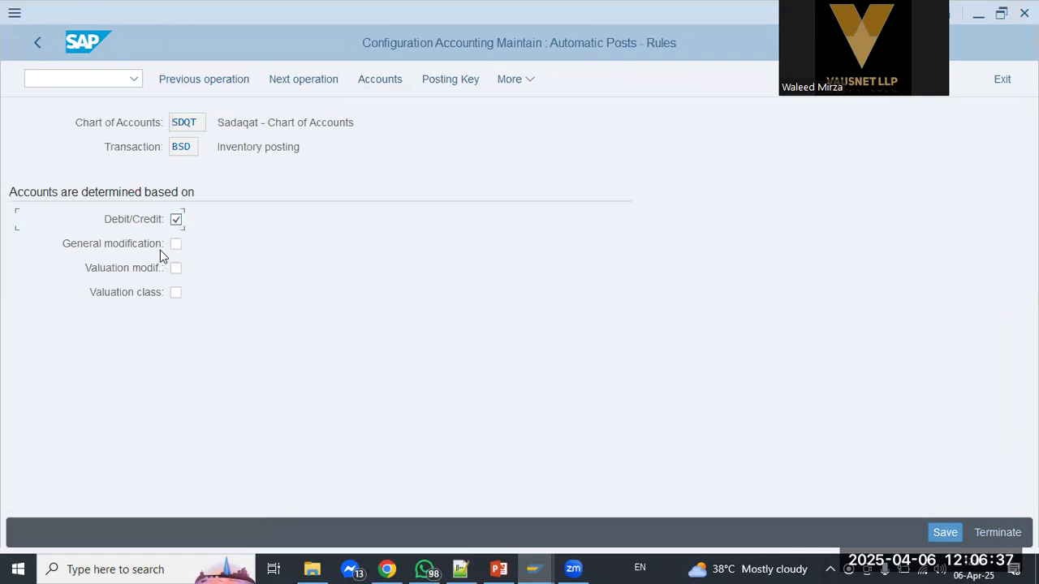